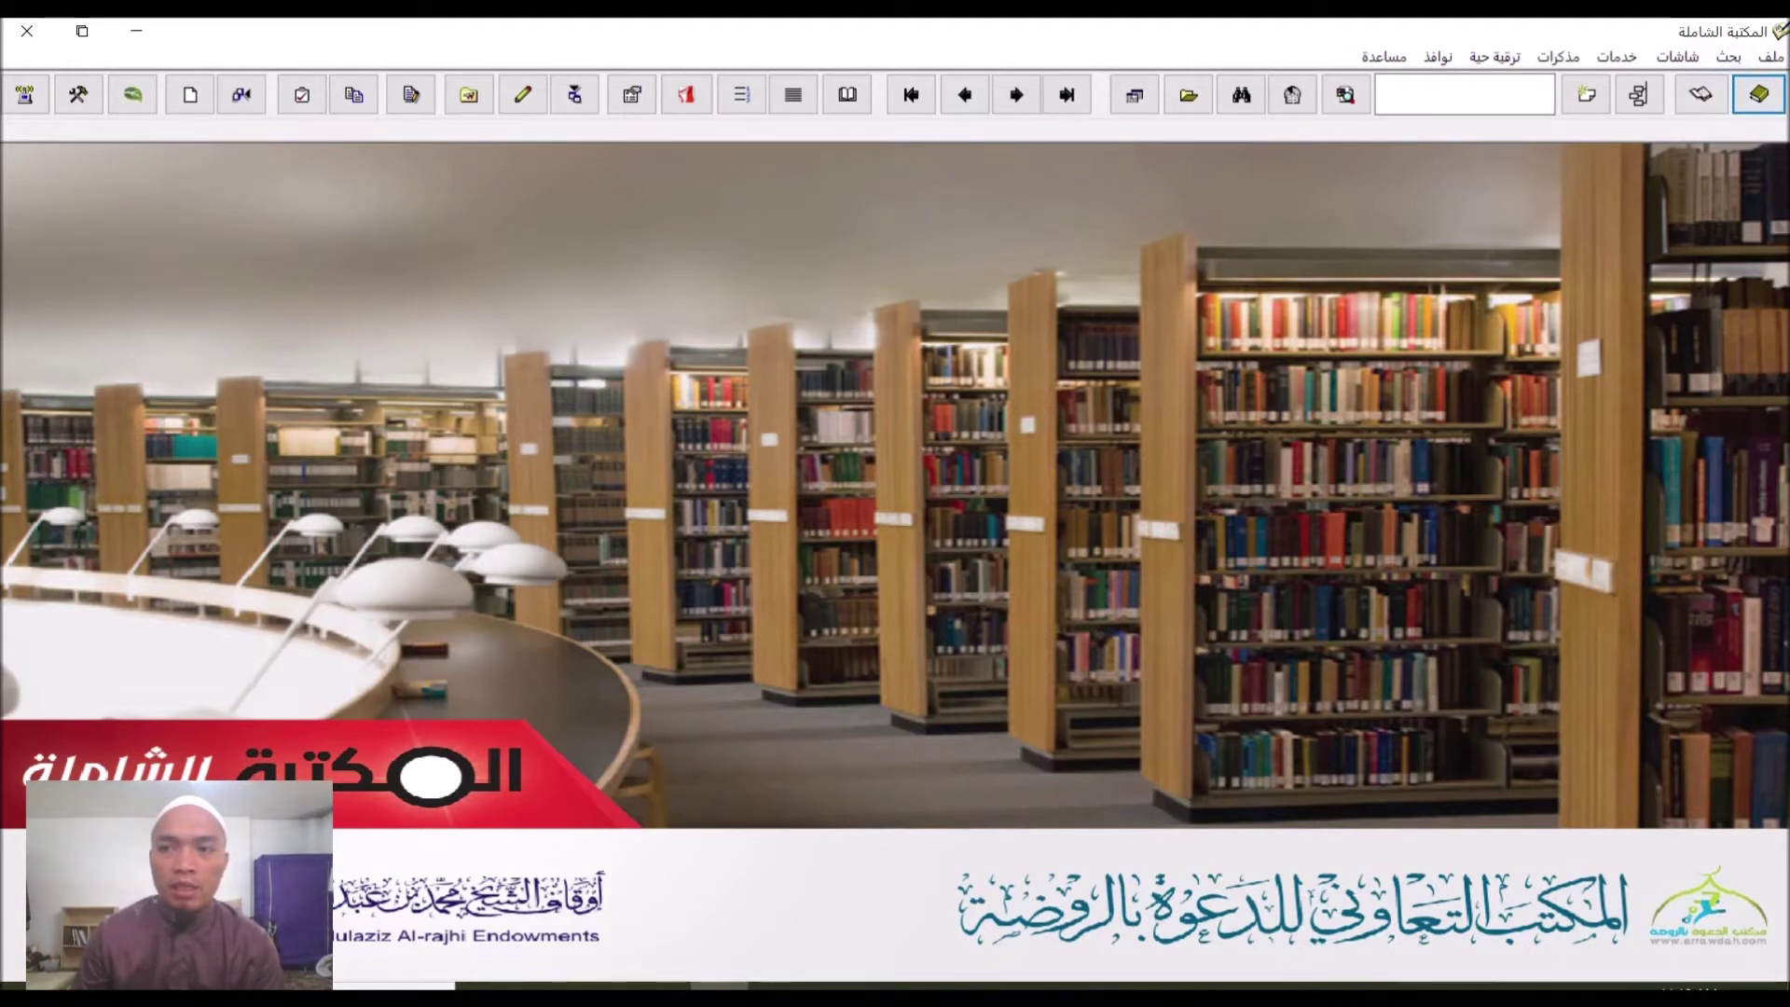
- Open the text search screen and choose the متون الحديث group of books
{"action": "left_click", "coordinate": [1753, 96]}
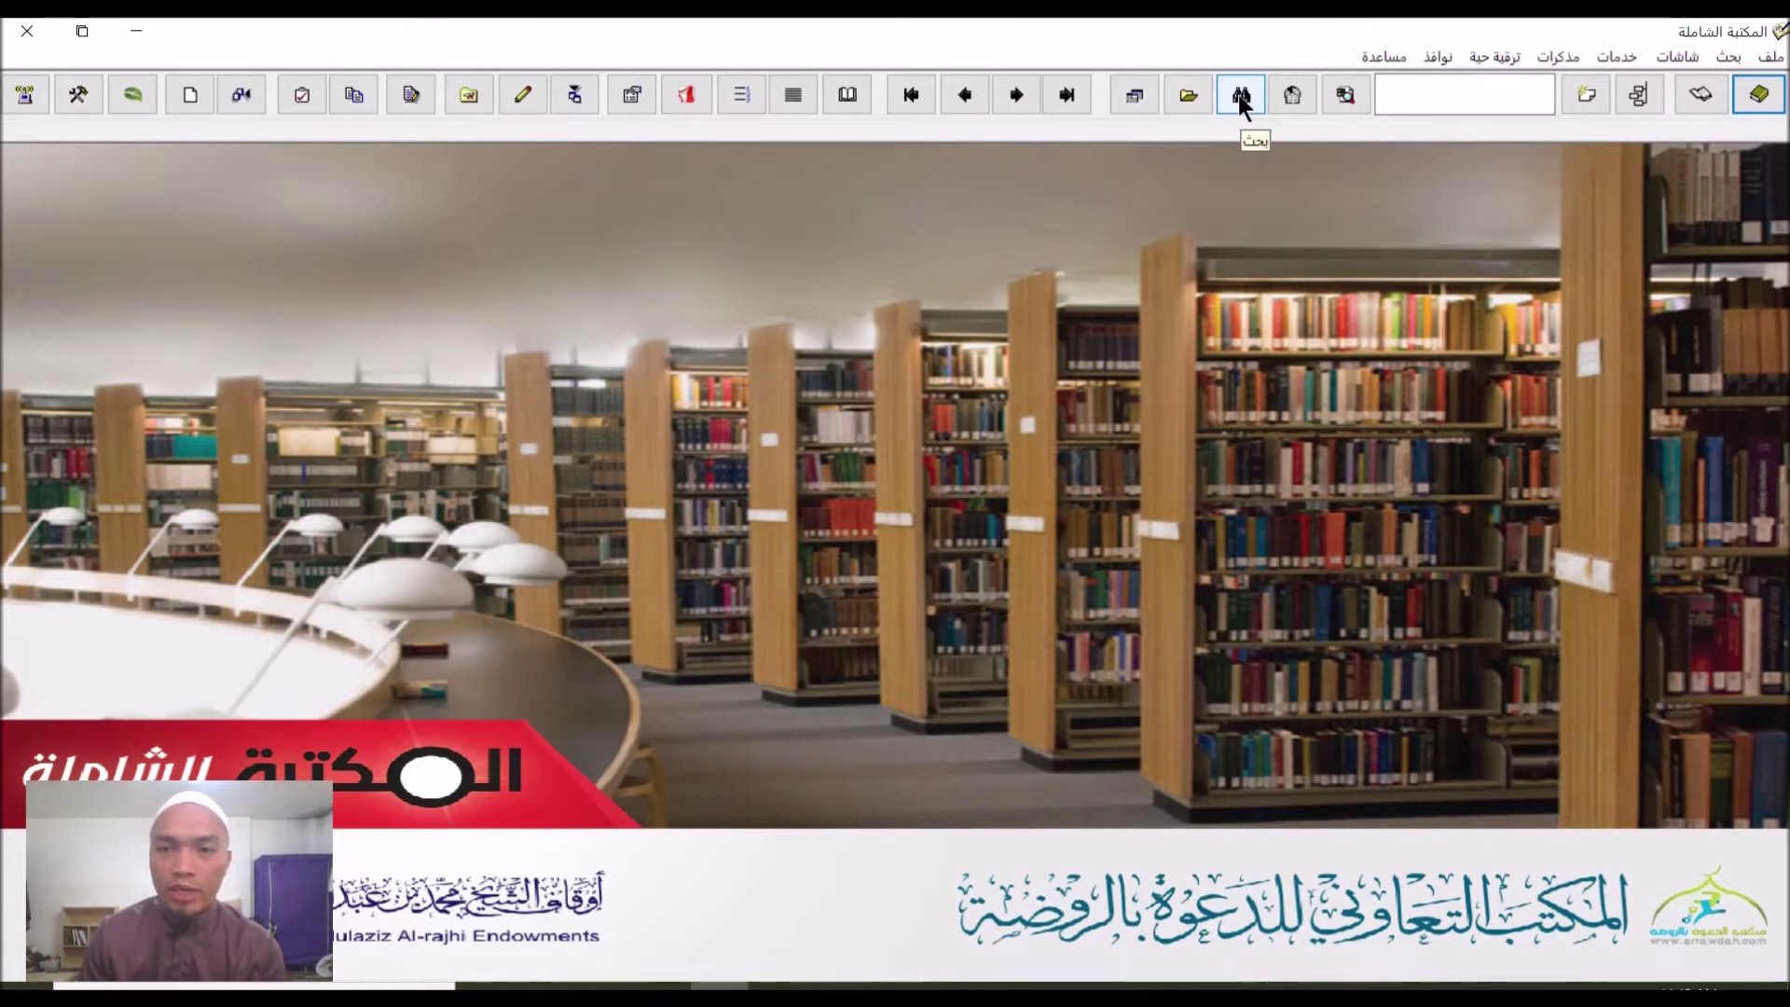
{"action": "left_click", "coordinate": [1238, 95]}
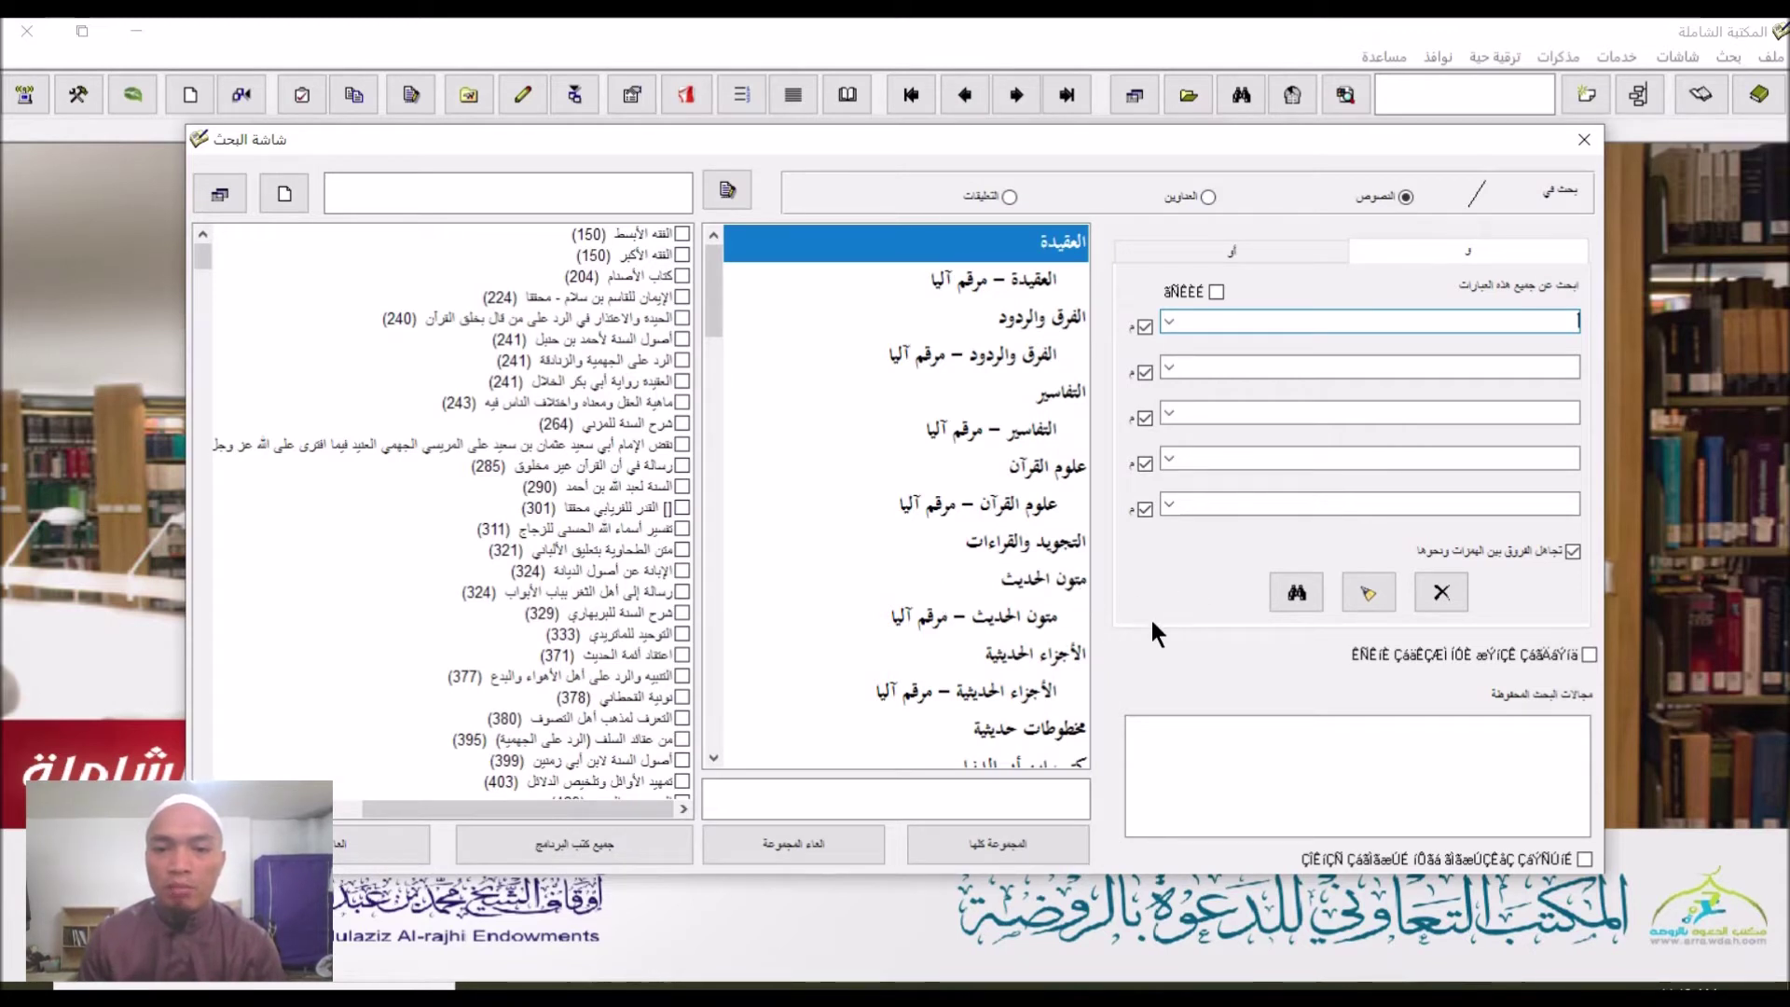
{"action": "left_click", "coordinate": [1061, 582]}
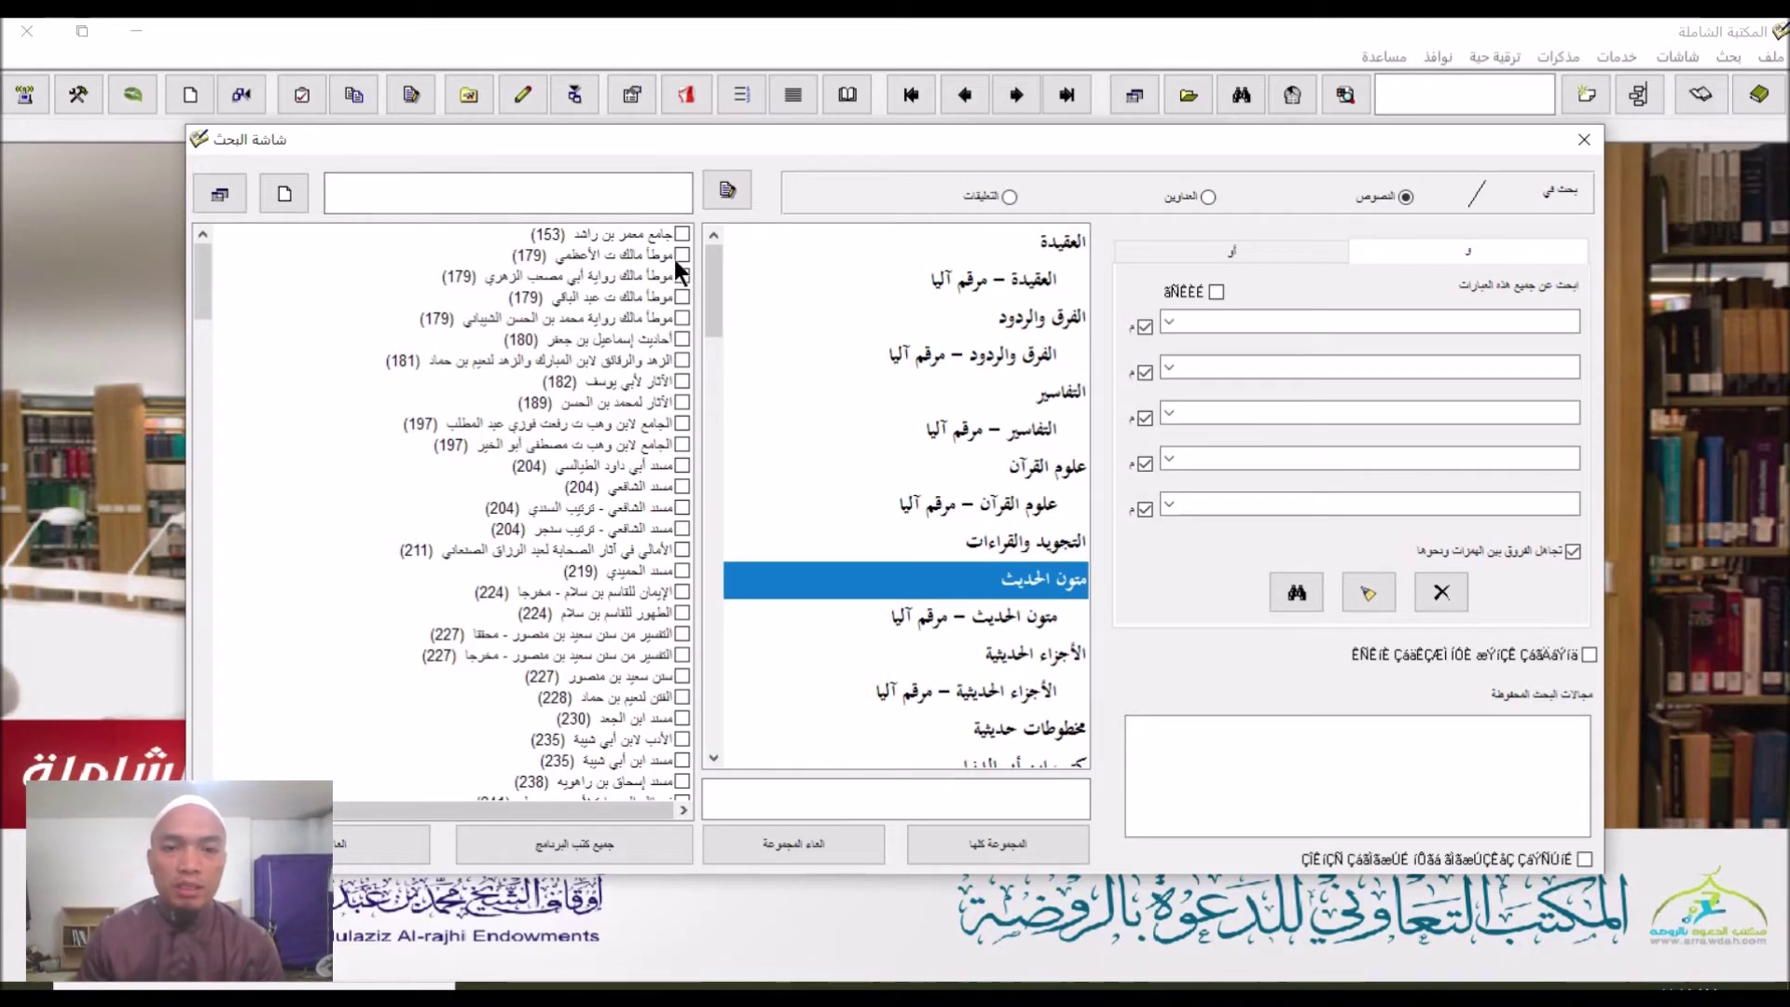
{"action": "left_click_drag", "start_coordinate": [200, 271], "coordinate": [223, 230]}
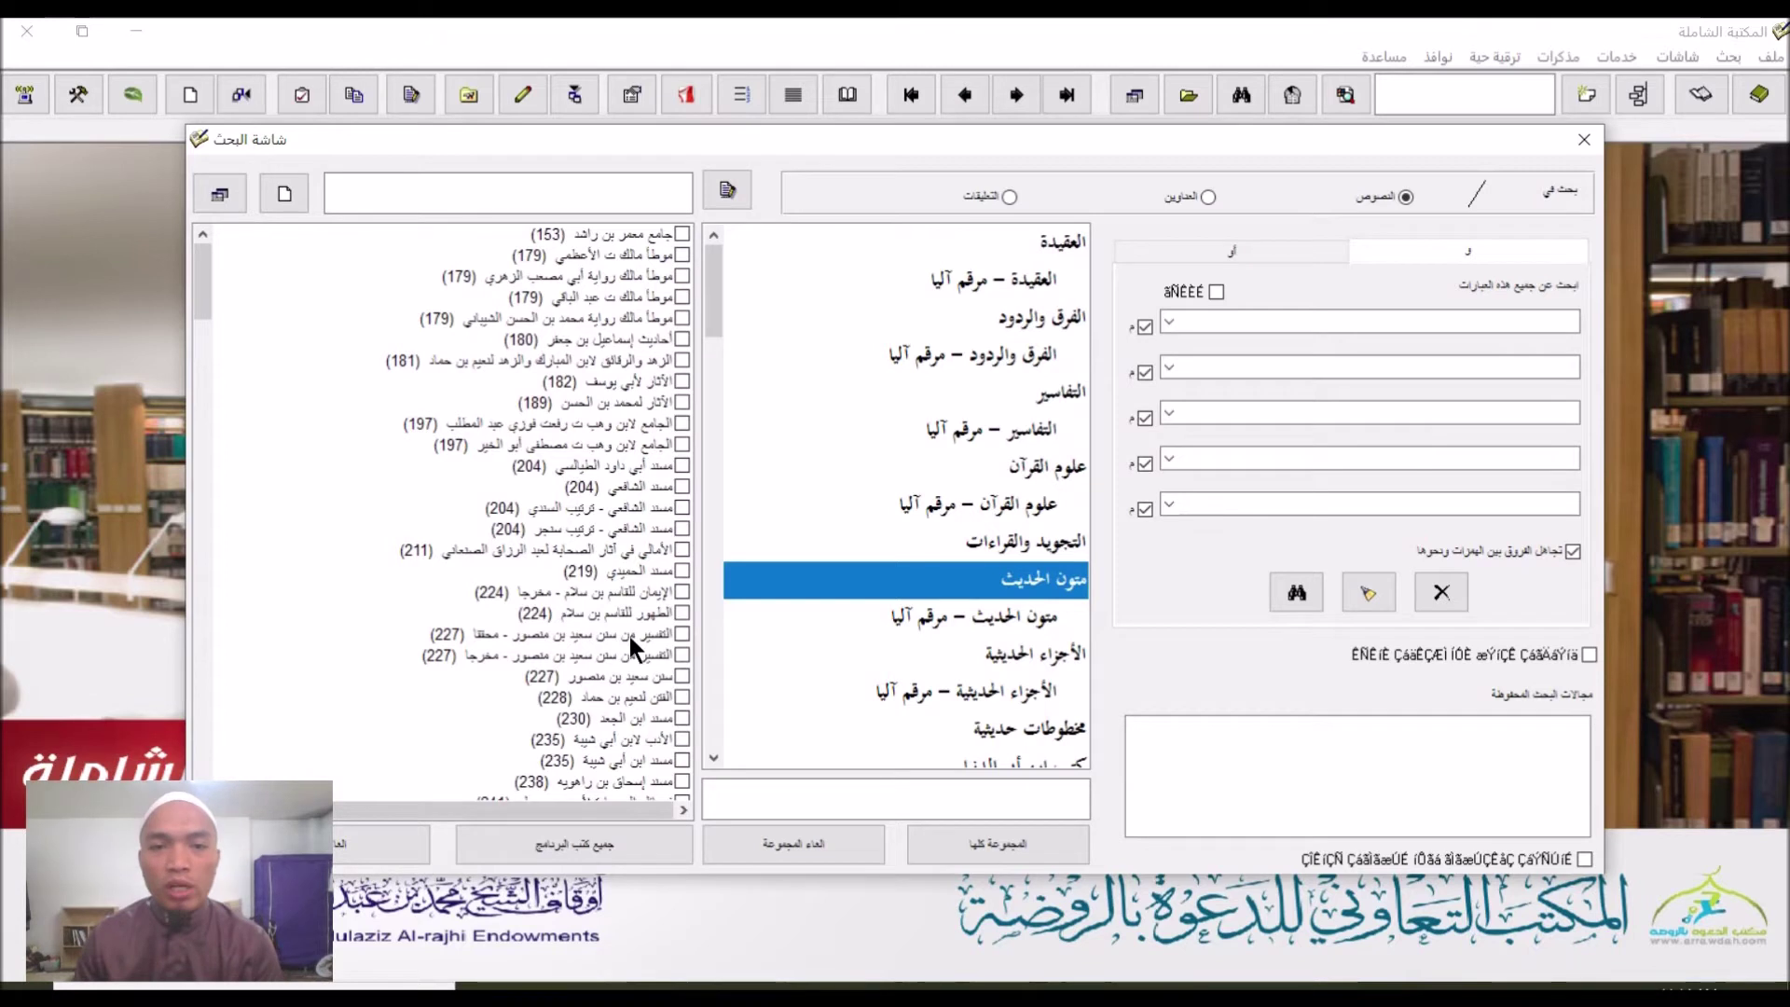
{"action": "left_click", "coordinate": [682, 233]}
{"action": "left_click", "coordinate": [681, 255]}
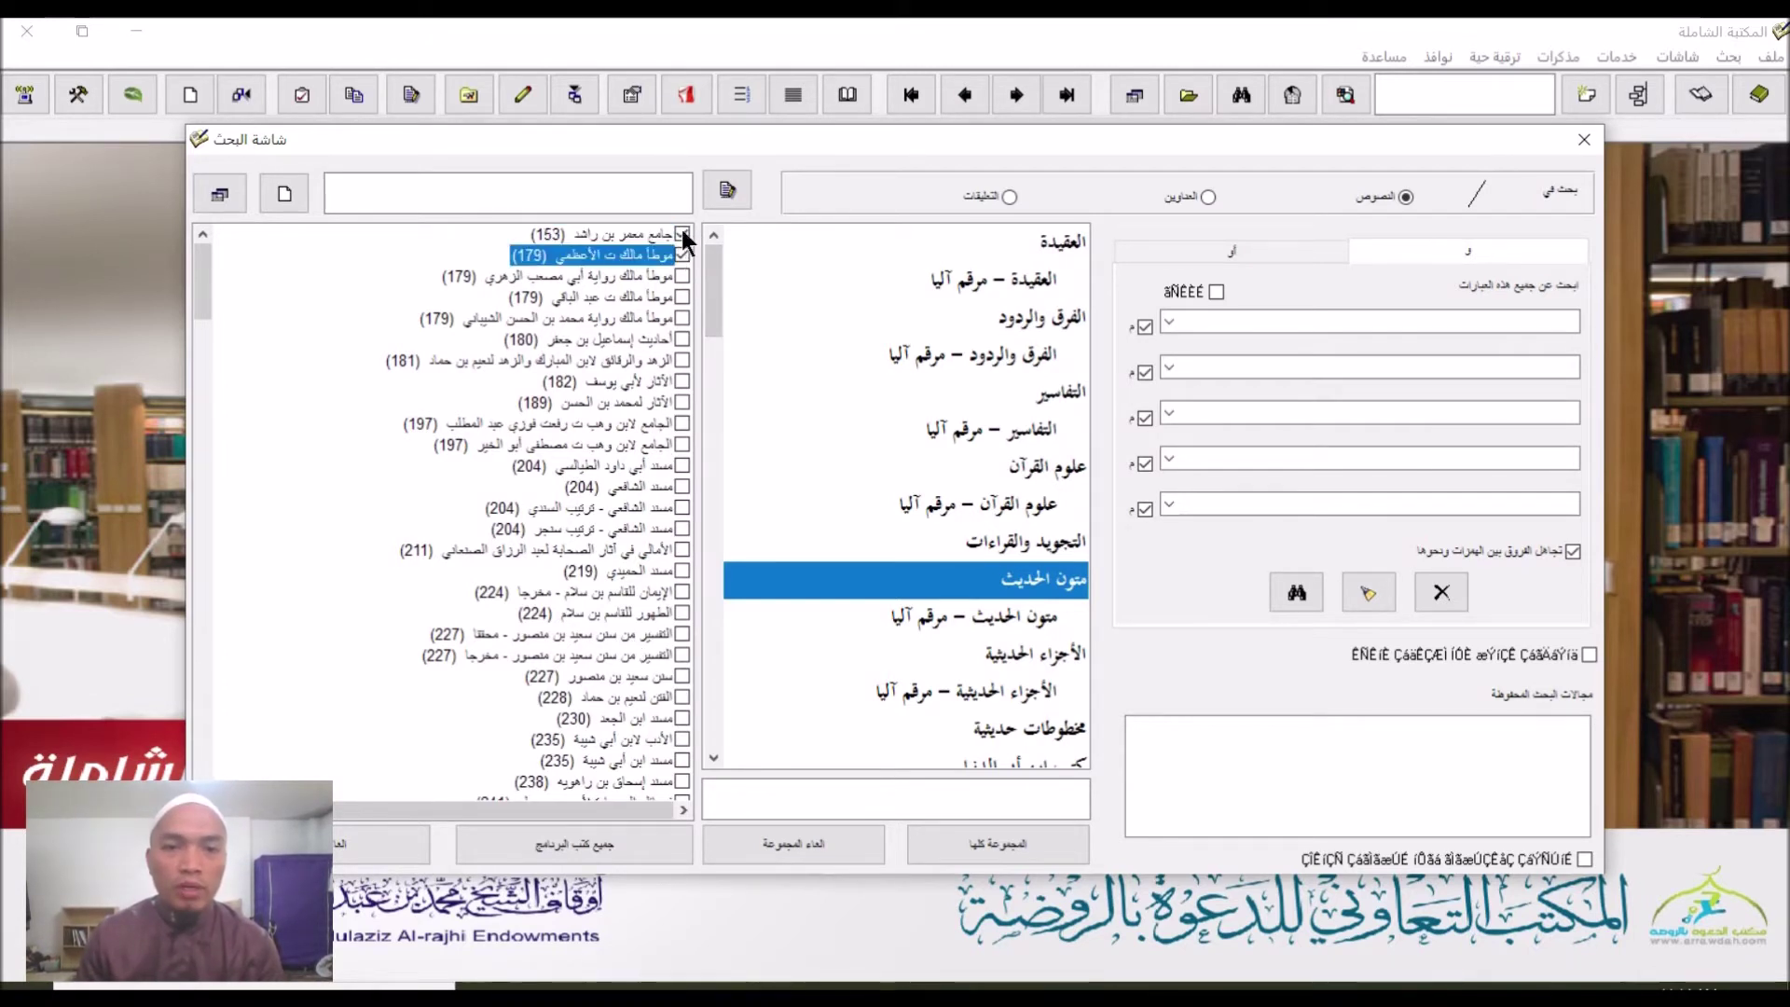
{"action": "left_click", "coordinate": [683, 234]}
{"action": "left_click", "coordinate": [683, 252]}
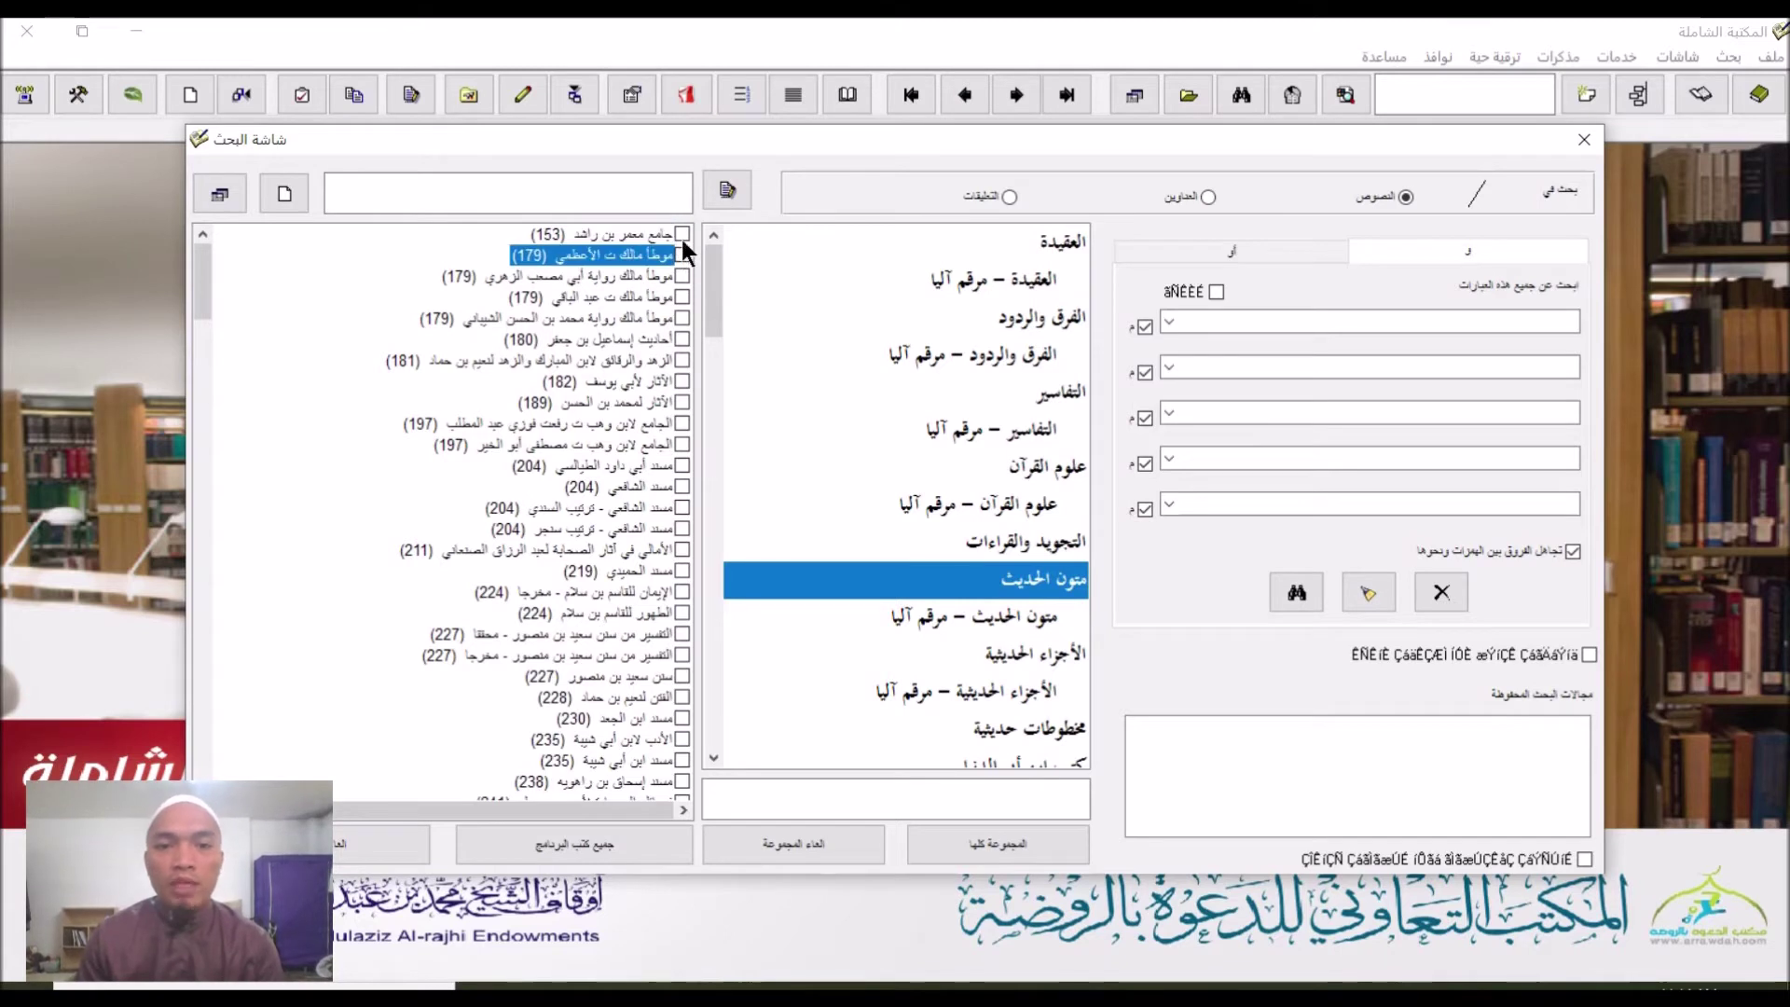
{"action": "left_click", "coordinate": [681, 234]}
{"action": "left_click", "coordinate": [682, 252]}
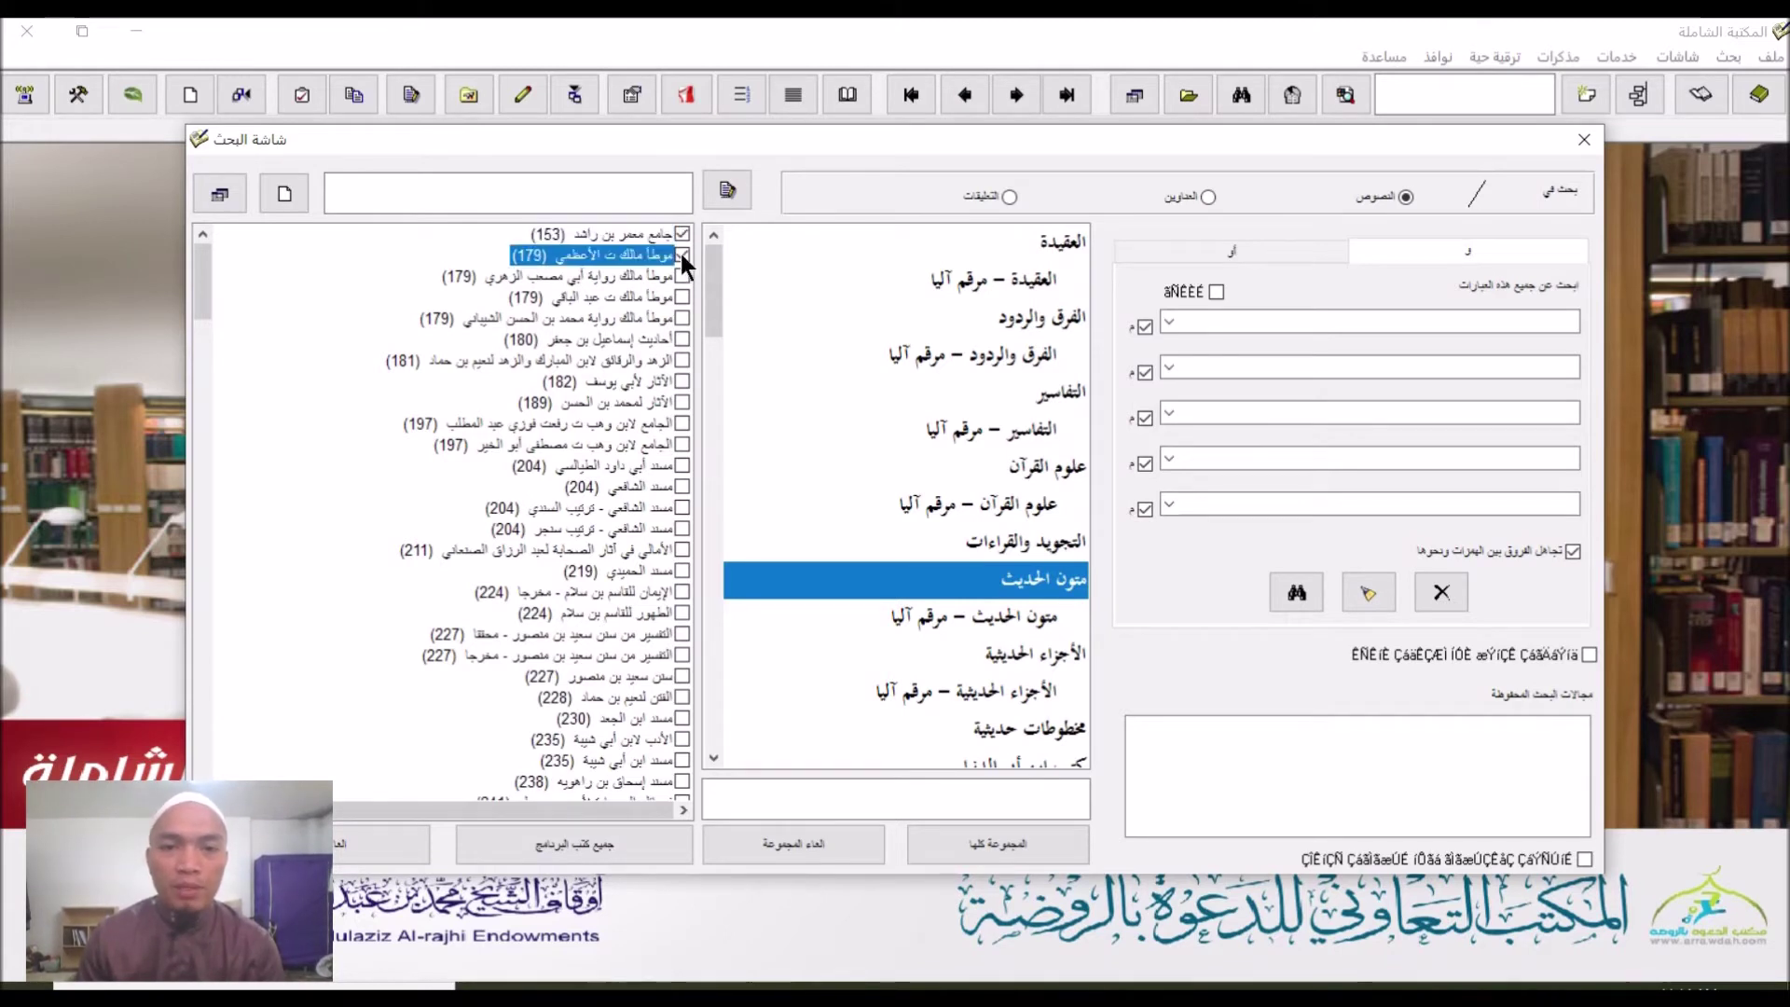
{"action": "left_click", "coordinate": [682, 234]}
{"action": "left_click", "coordinate": [683, 253]}
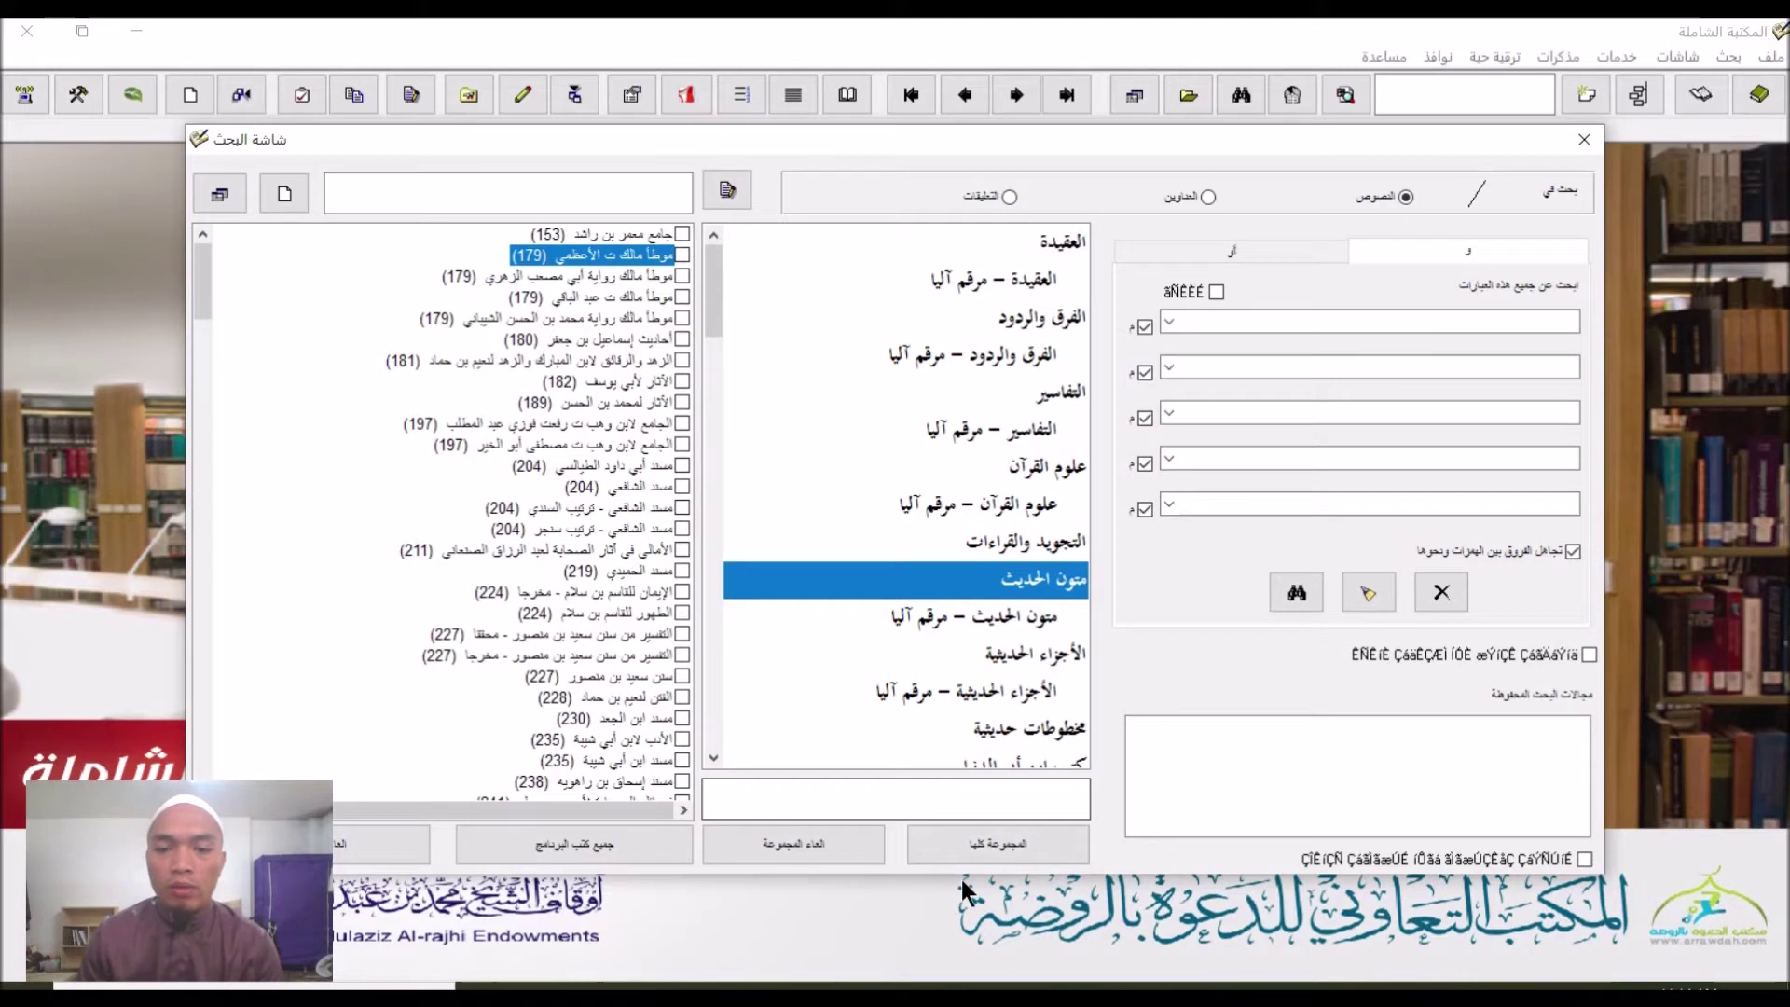
- Include all books of the متون الحديث group and search their texts for "ينزل ربنا"
{"action": "left_click", "coordinate": [1003, 842]}
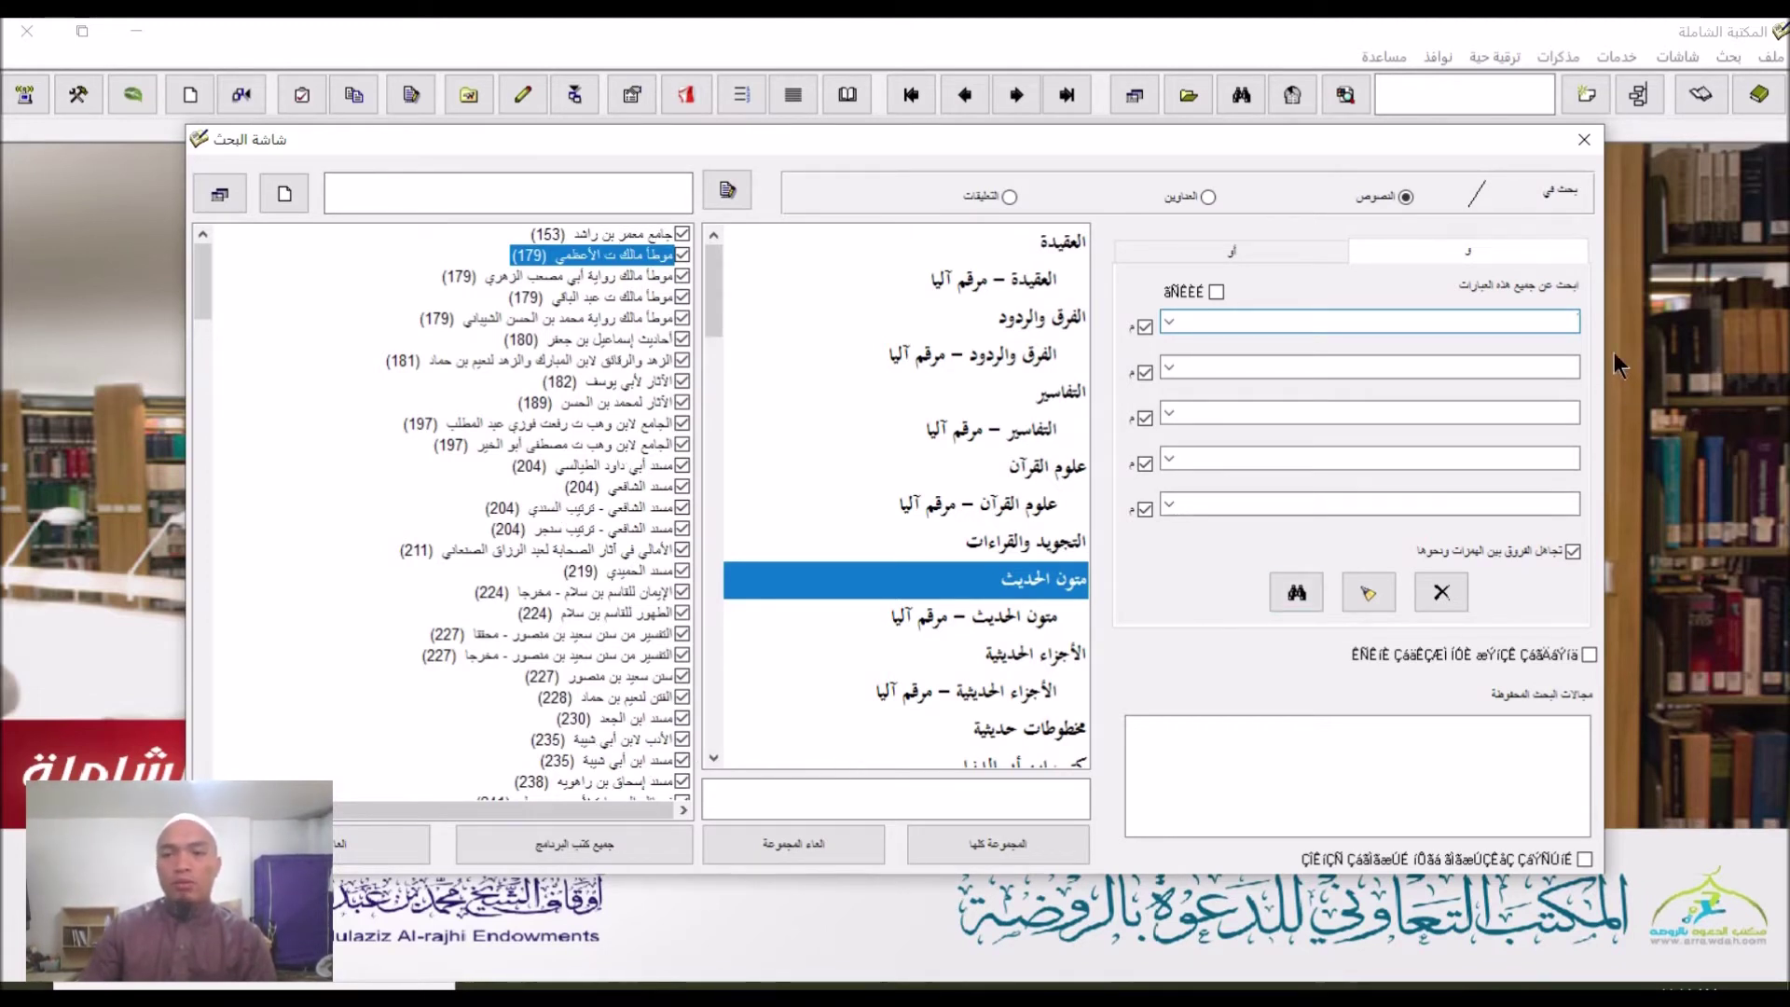
{"action": "left_click", "coordinate": [1526, 320]}
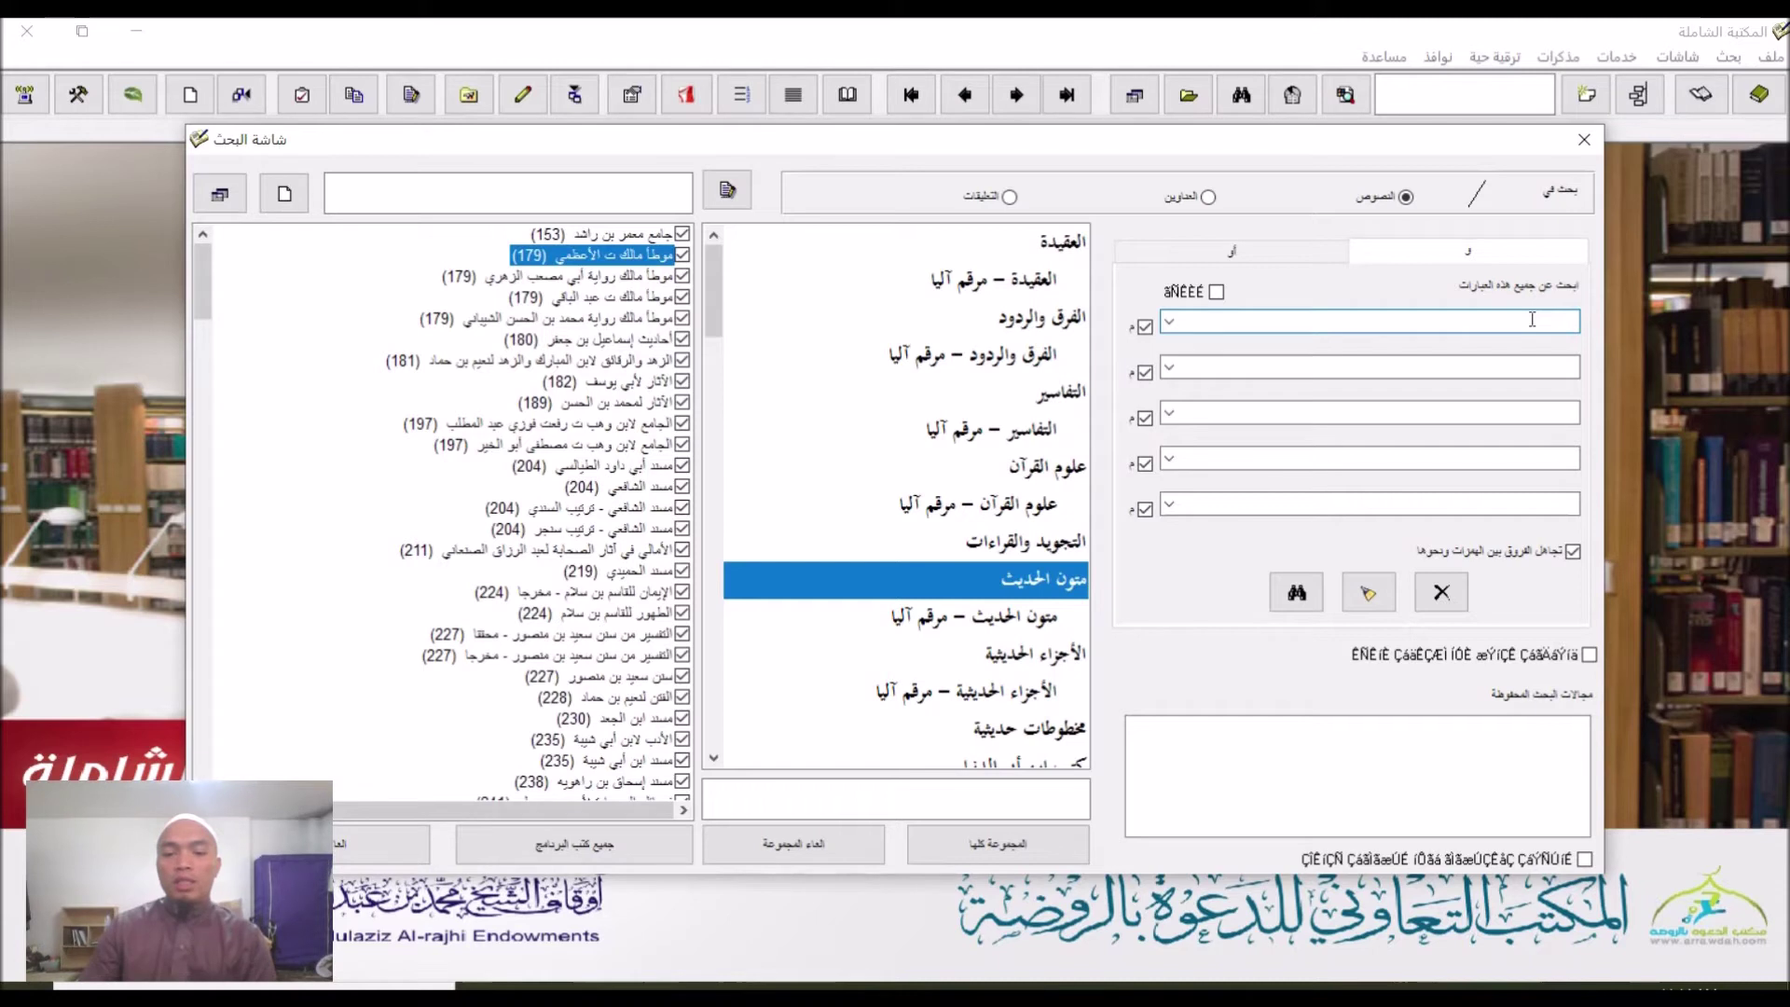
{"action": "type", "text": "ي"}
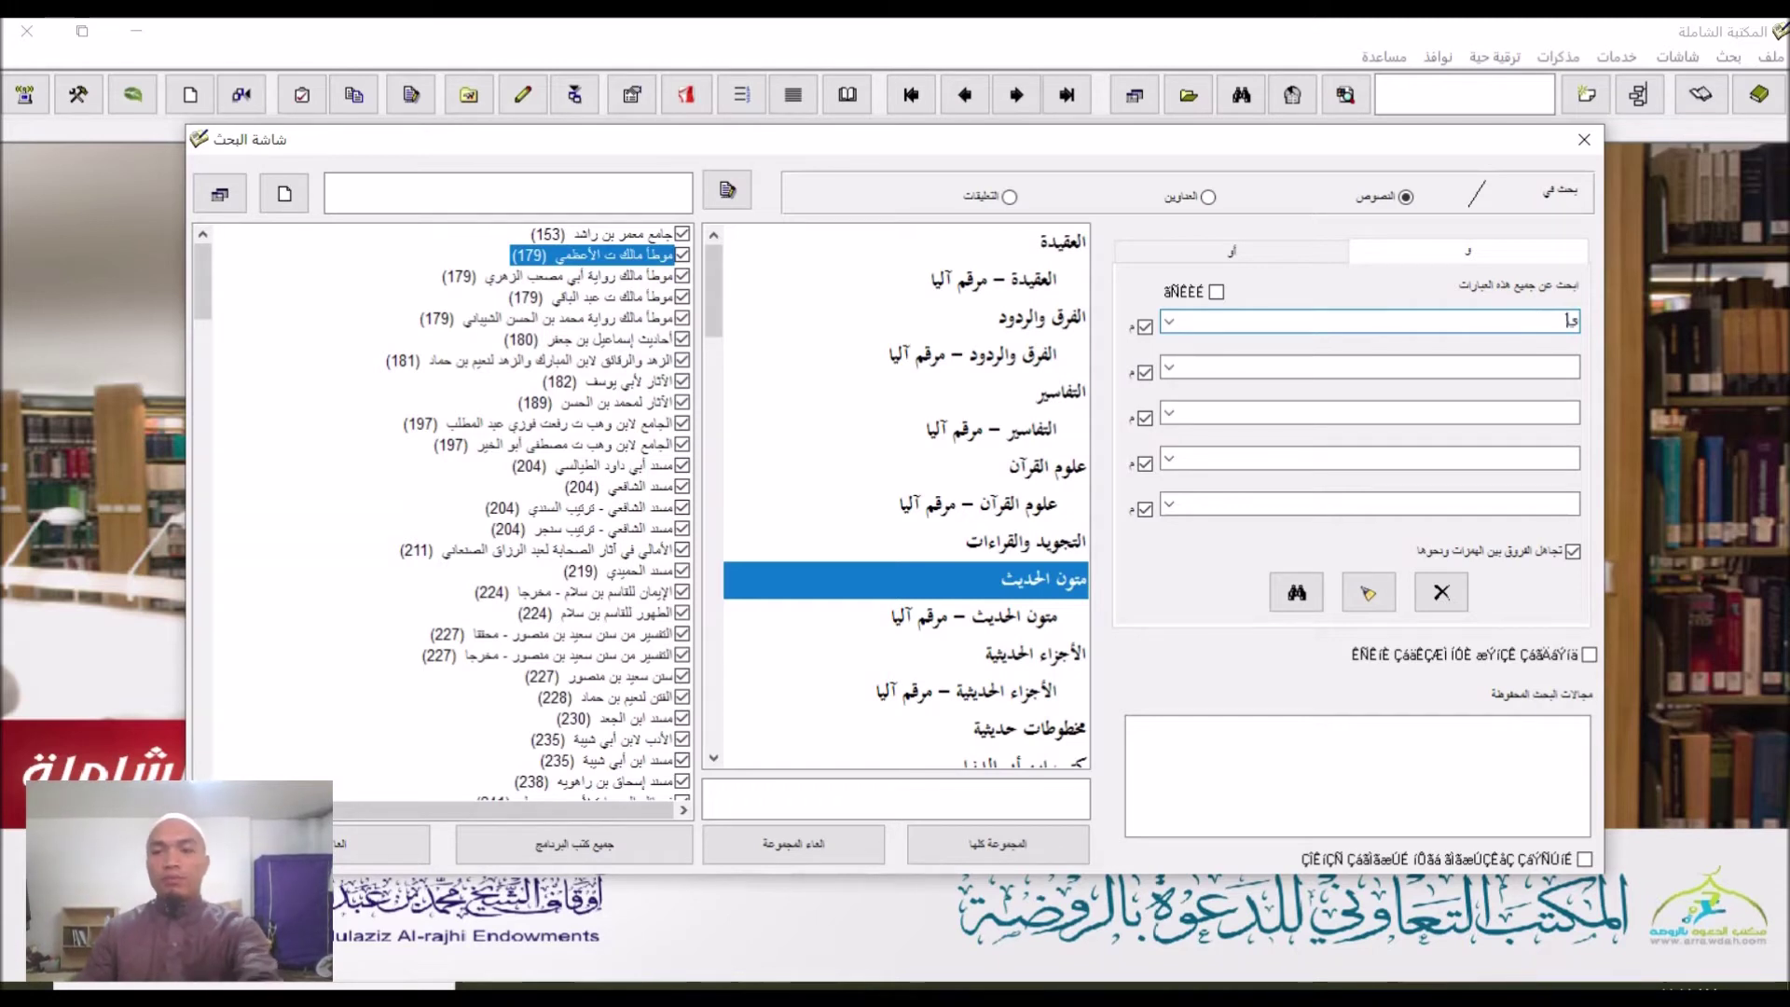
{"action": "type", "text": "ا"}
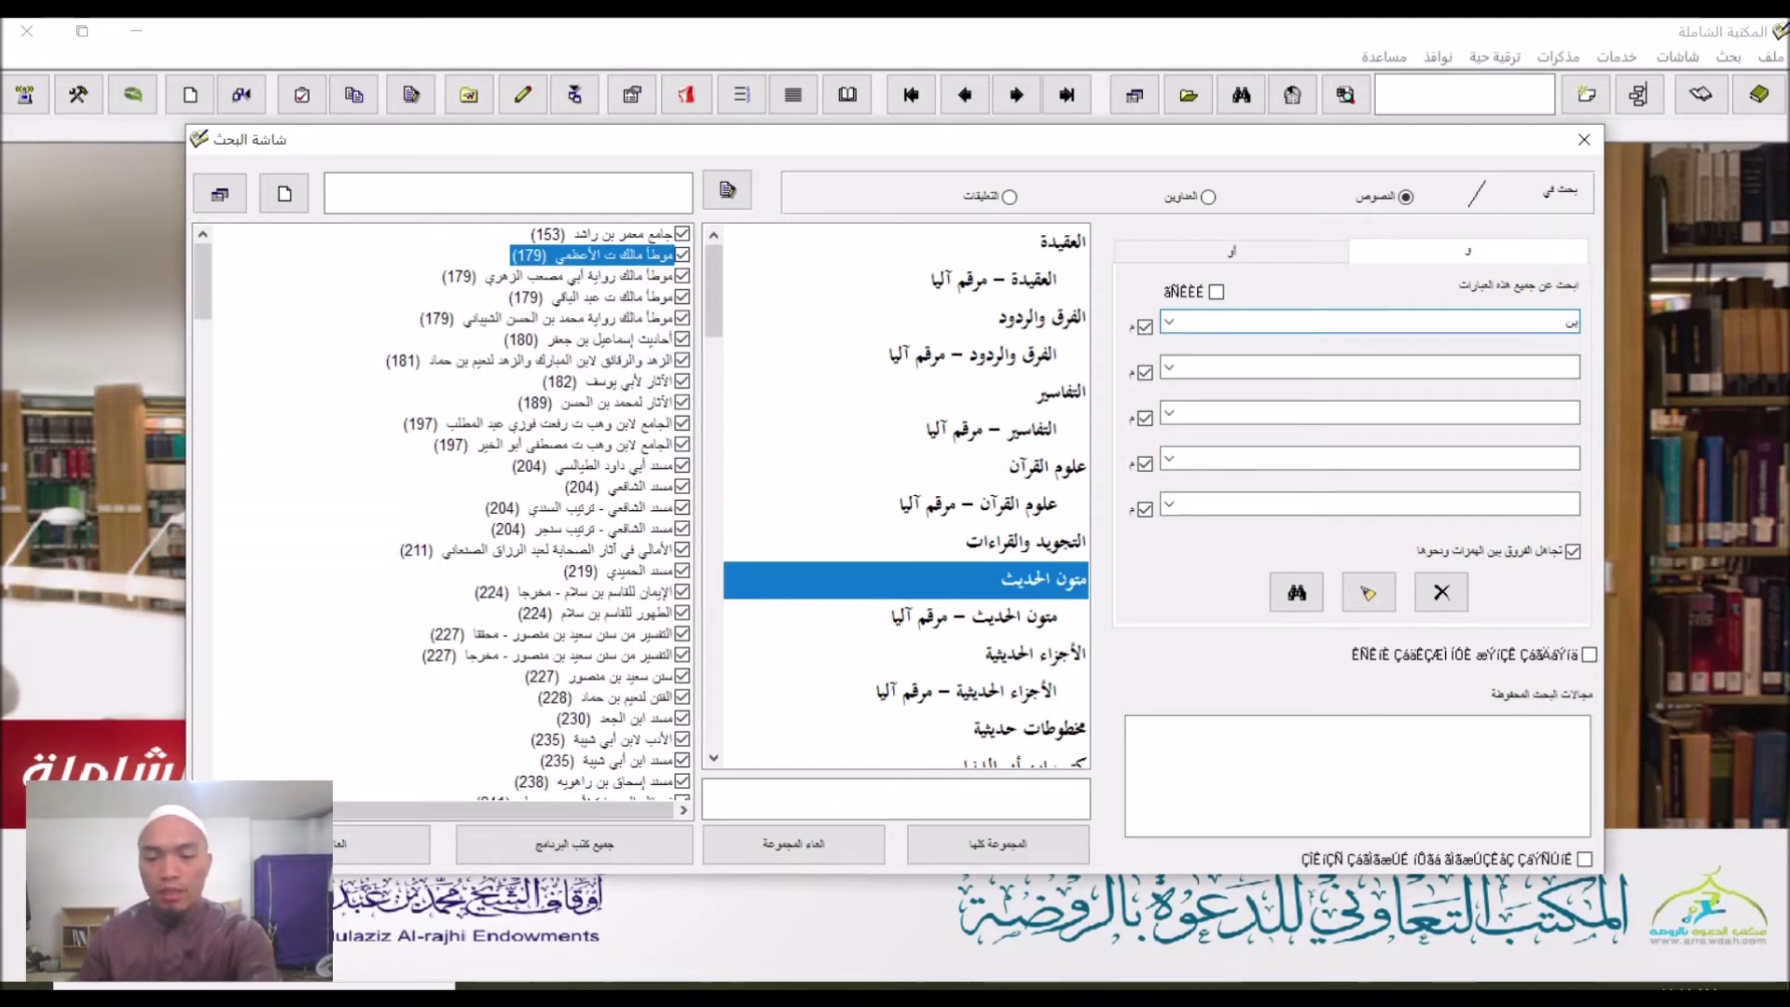
{"action": "type", "text": "ل ربنا"}
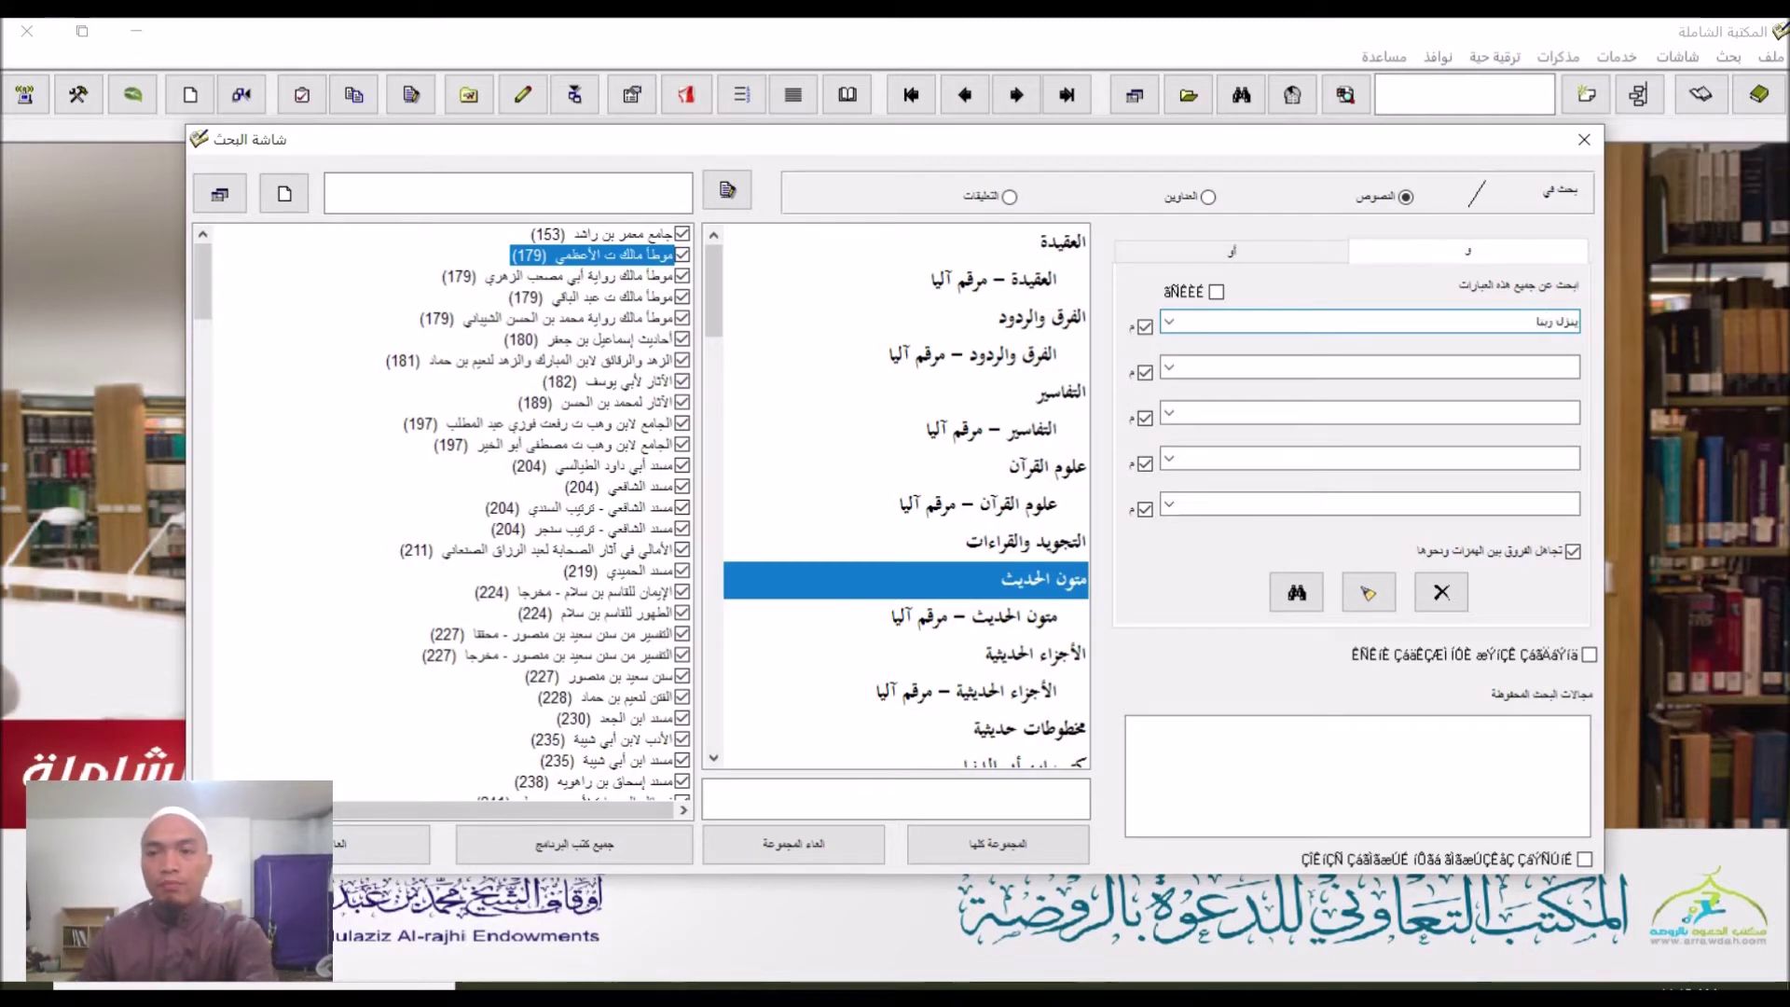
{"action": "left_click", "coordinate": [1294, 593]}
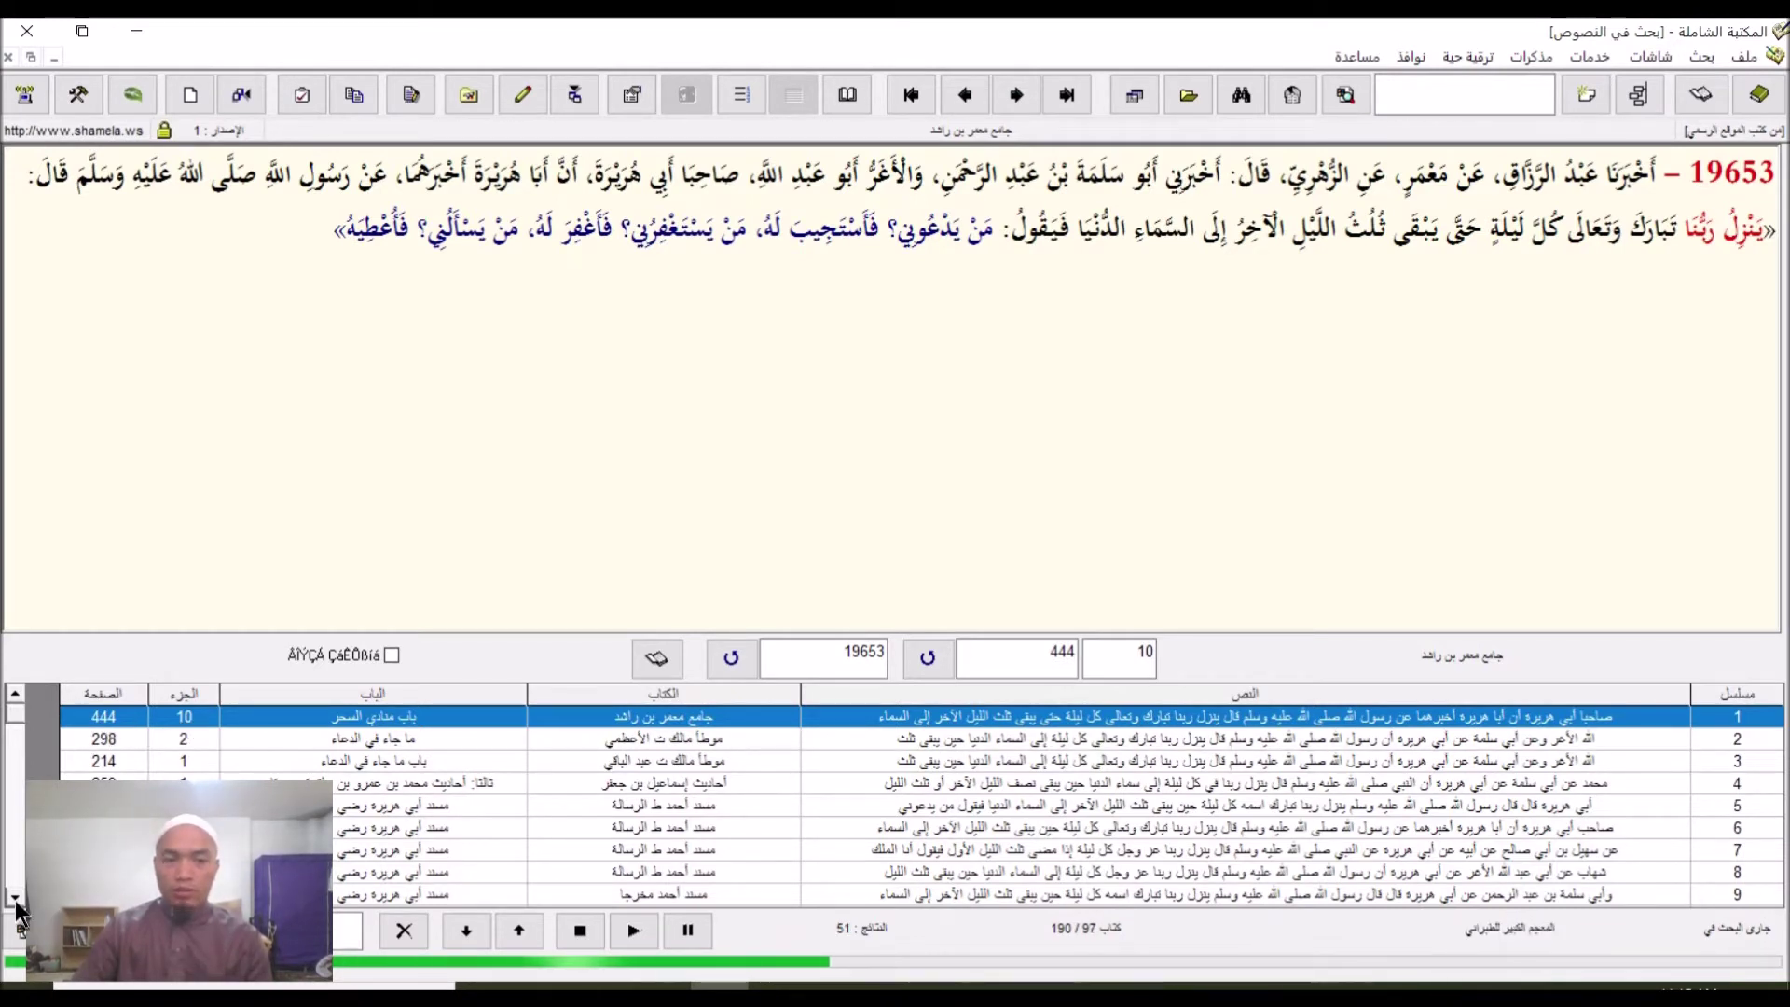
- Open the first صحيح البخاري match in the search results
{"action": "scroll", "coordinate": [17, 899], "scroll_direction": "down", "scroll_amount": 5}
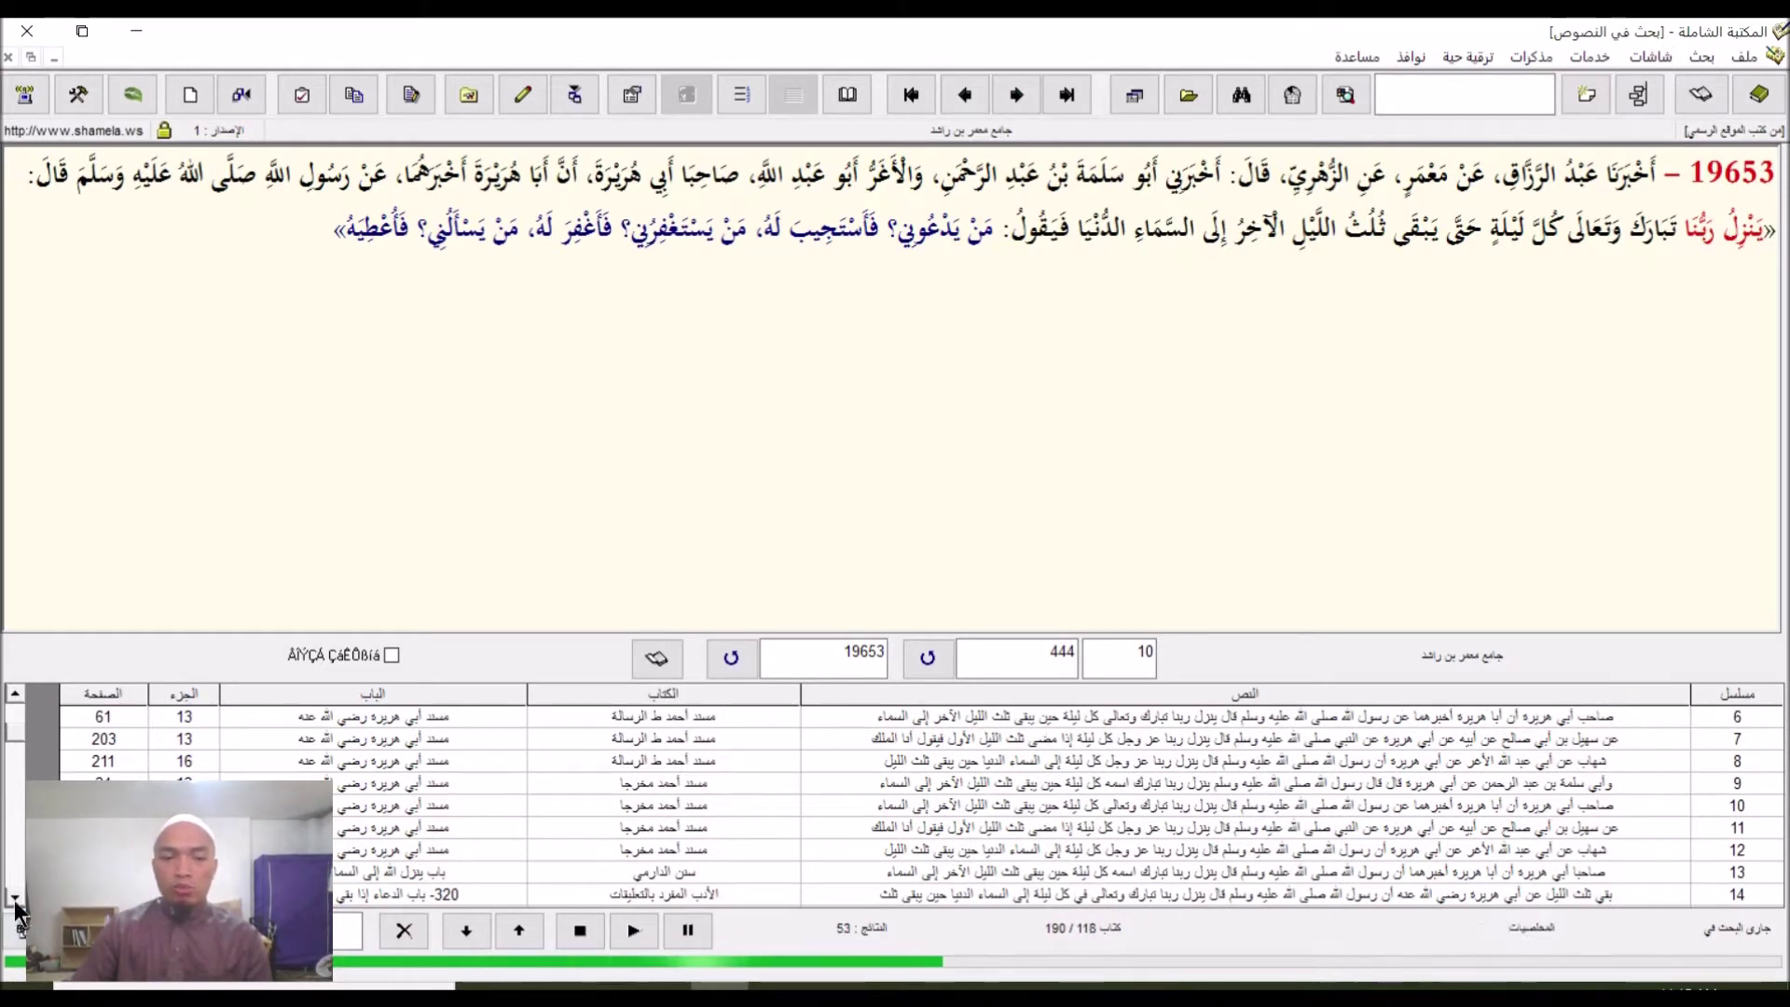
{"action": "left_click", "coordinate": [15, 899]}
{"action": "left_click", "coordinate": [15, 898]}
{"action": "left_click", "coordinate": [15, 899]}
{"action": "left_click", "coordinate": [14, 898]}
{"action": "left_click", "coordinate": [14, 898]}
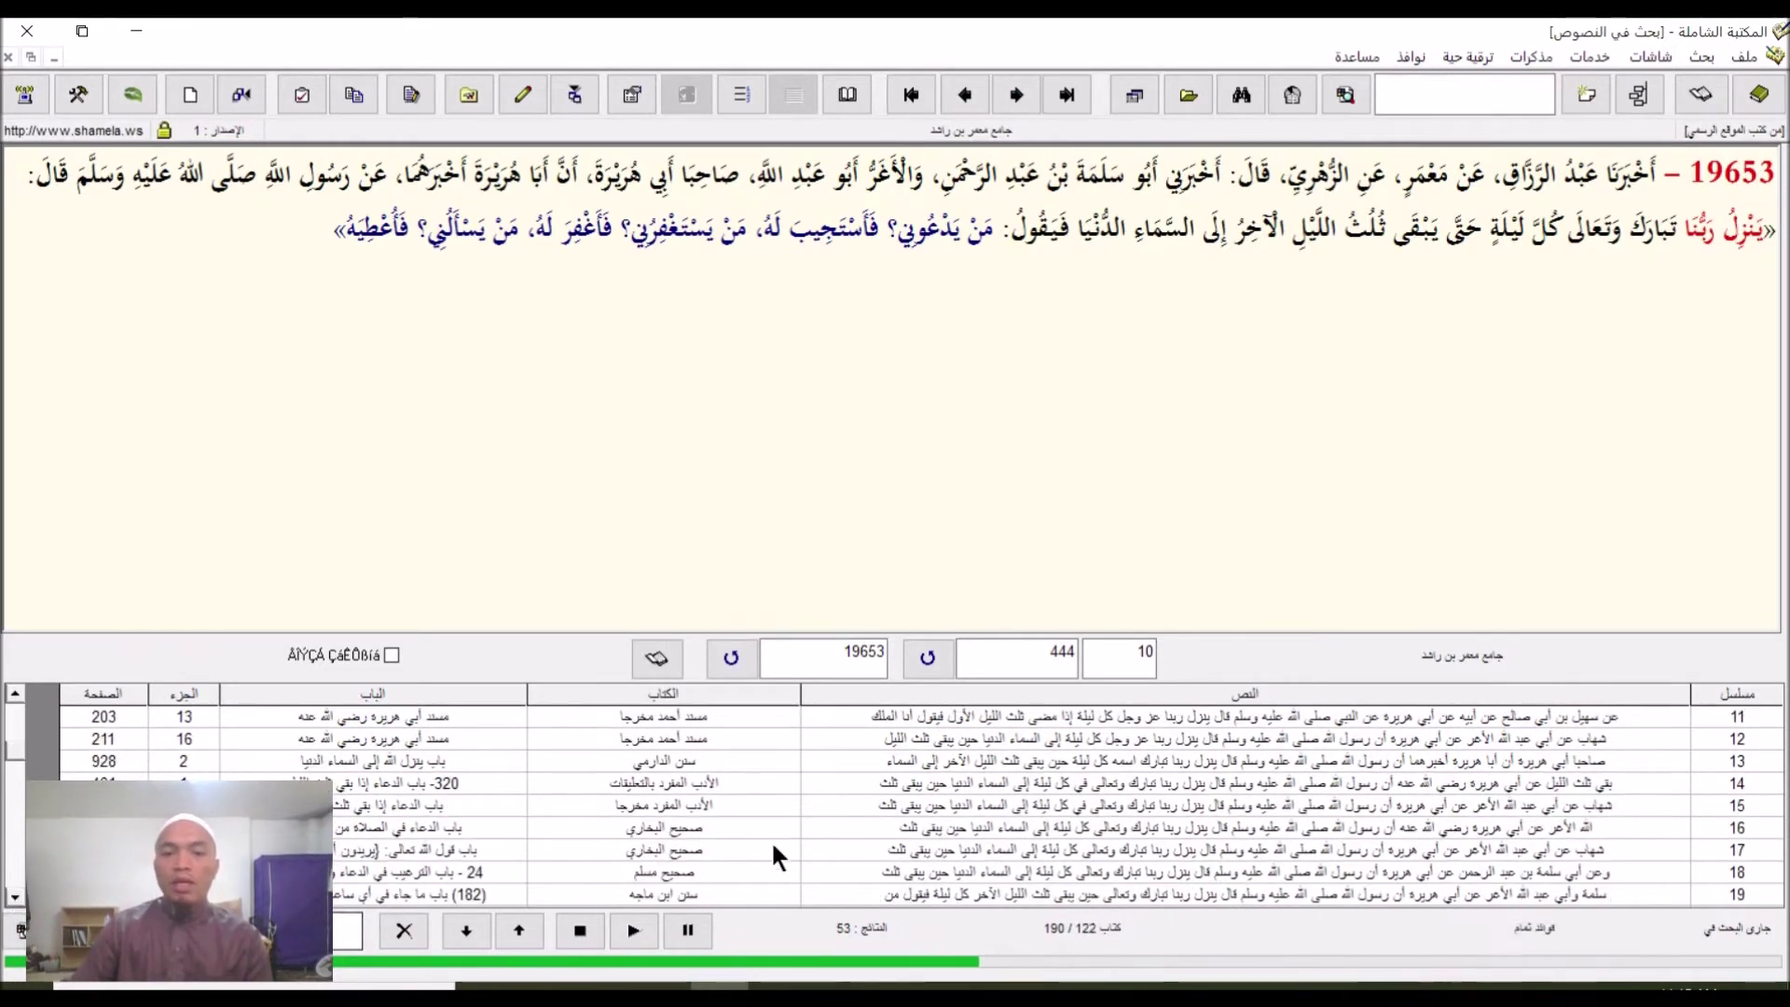
{"action": "left_click", "coordinate": [705, 827]}
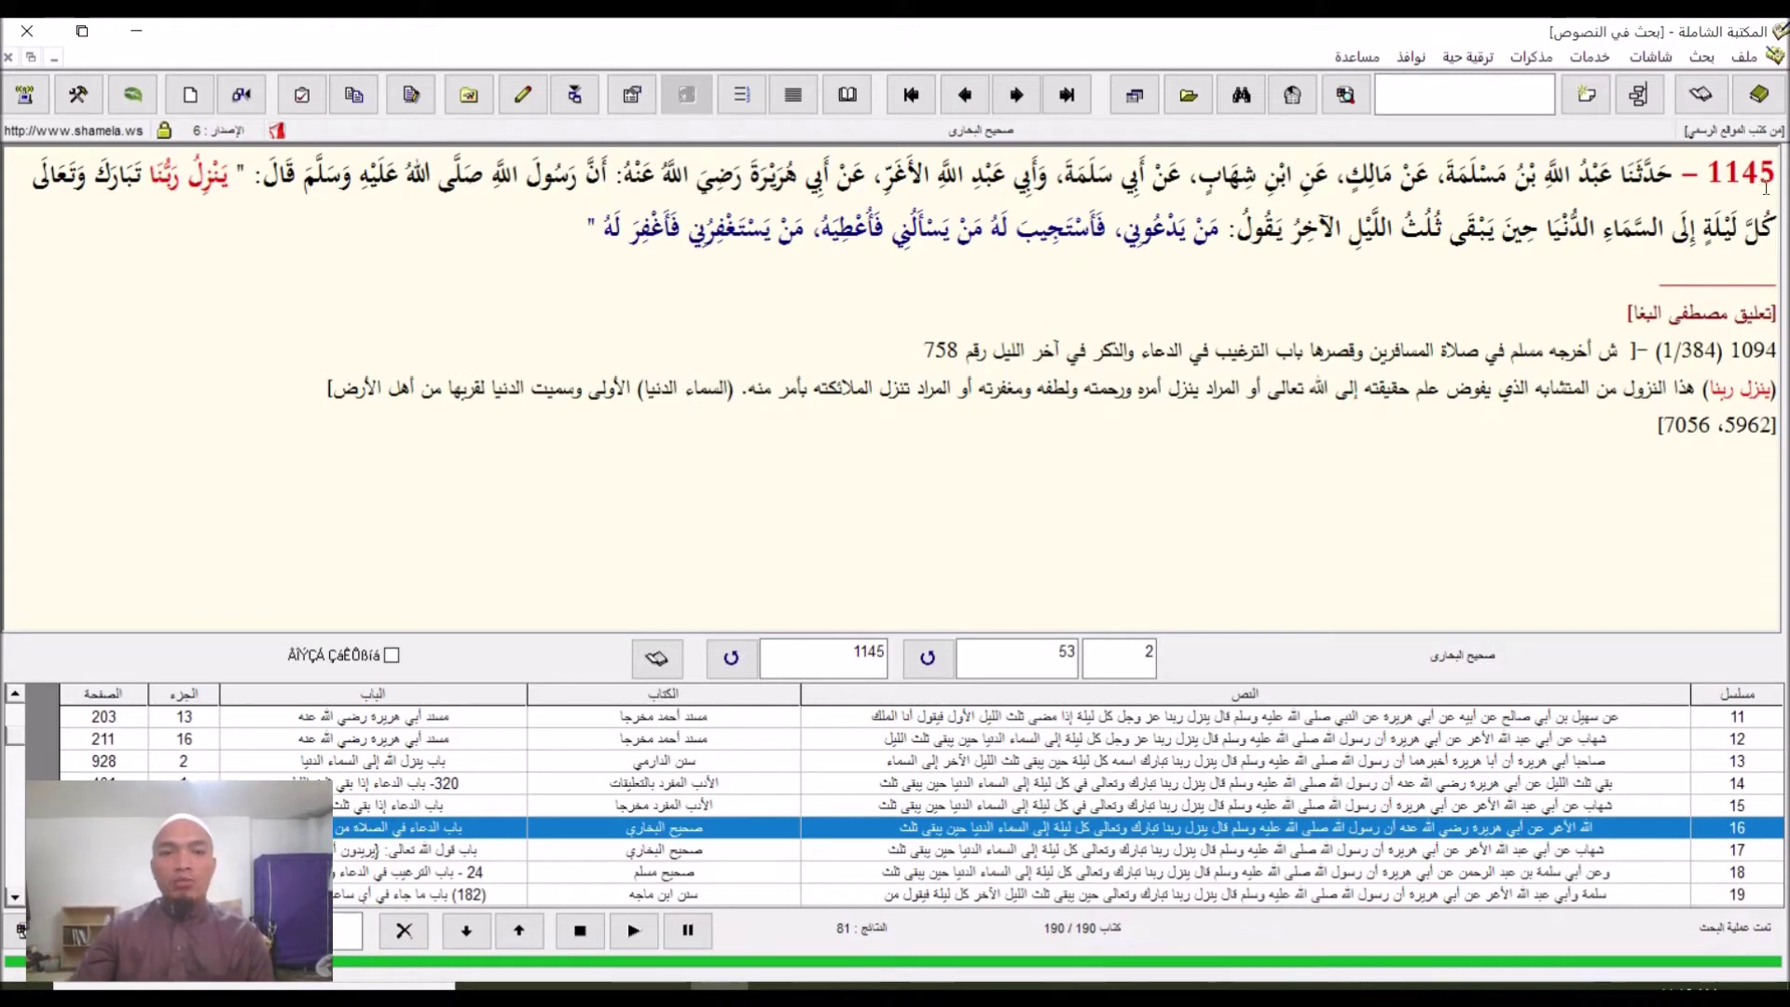
- Copy the hadith number 1145 from the start of the displayed text
{"action": "mouse_move", "coordinate": [1703, 175]}
{"action": "left_mouse_down"}
{"action": "mouse_move", "coordinate": [1743, 175]}
{"action": "mouse_move", "coordinate": [1699, 175]}
{"action": "left_mouse_up"}
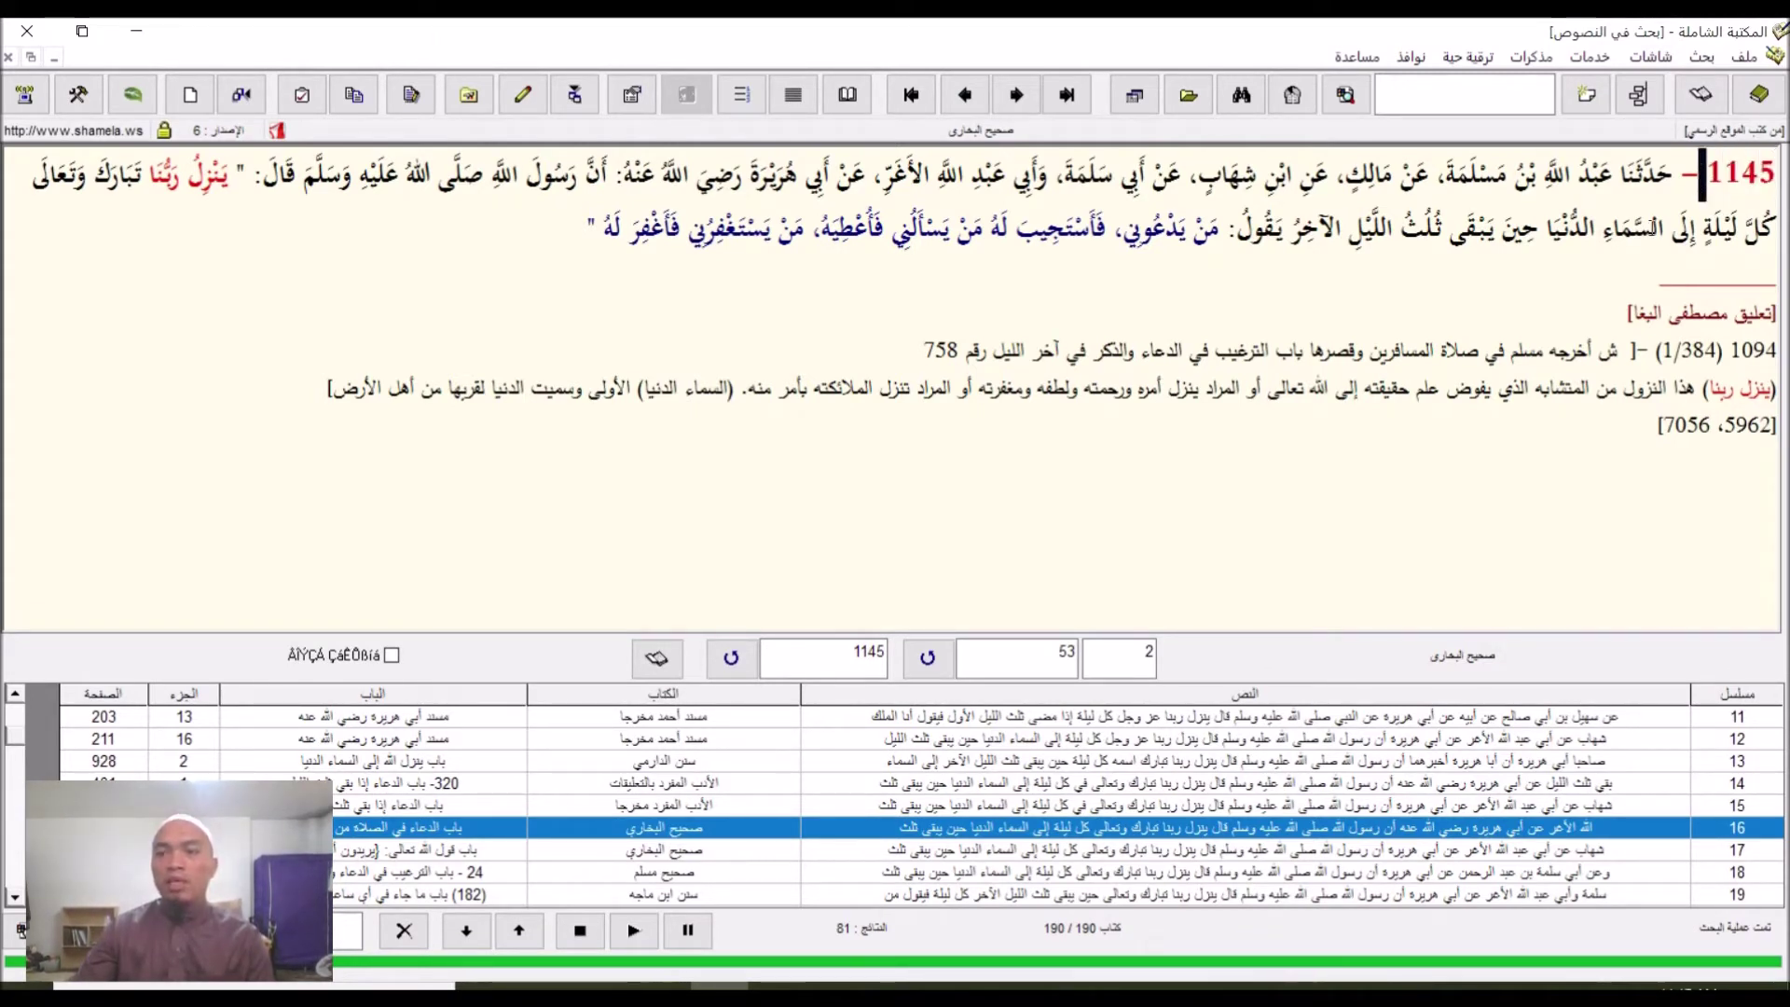
{"action": "left_click", "coordinate": [1376, 244]}
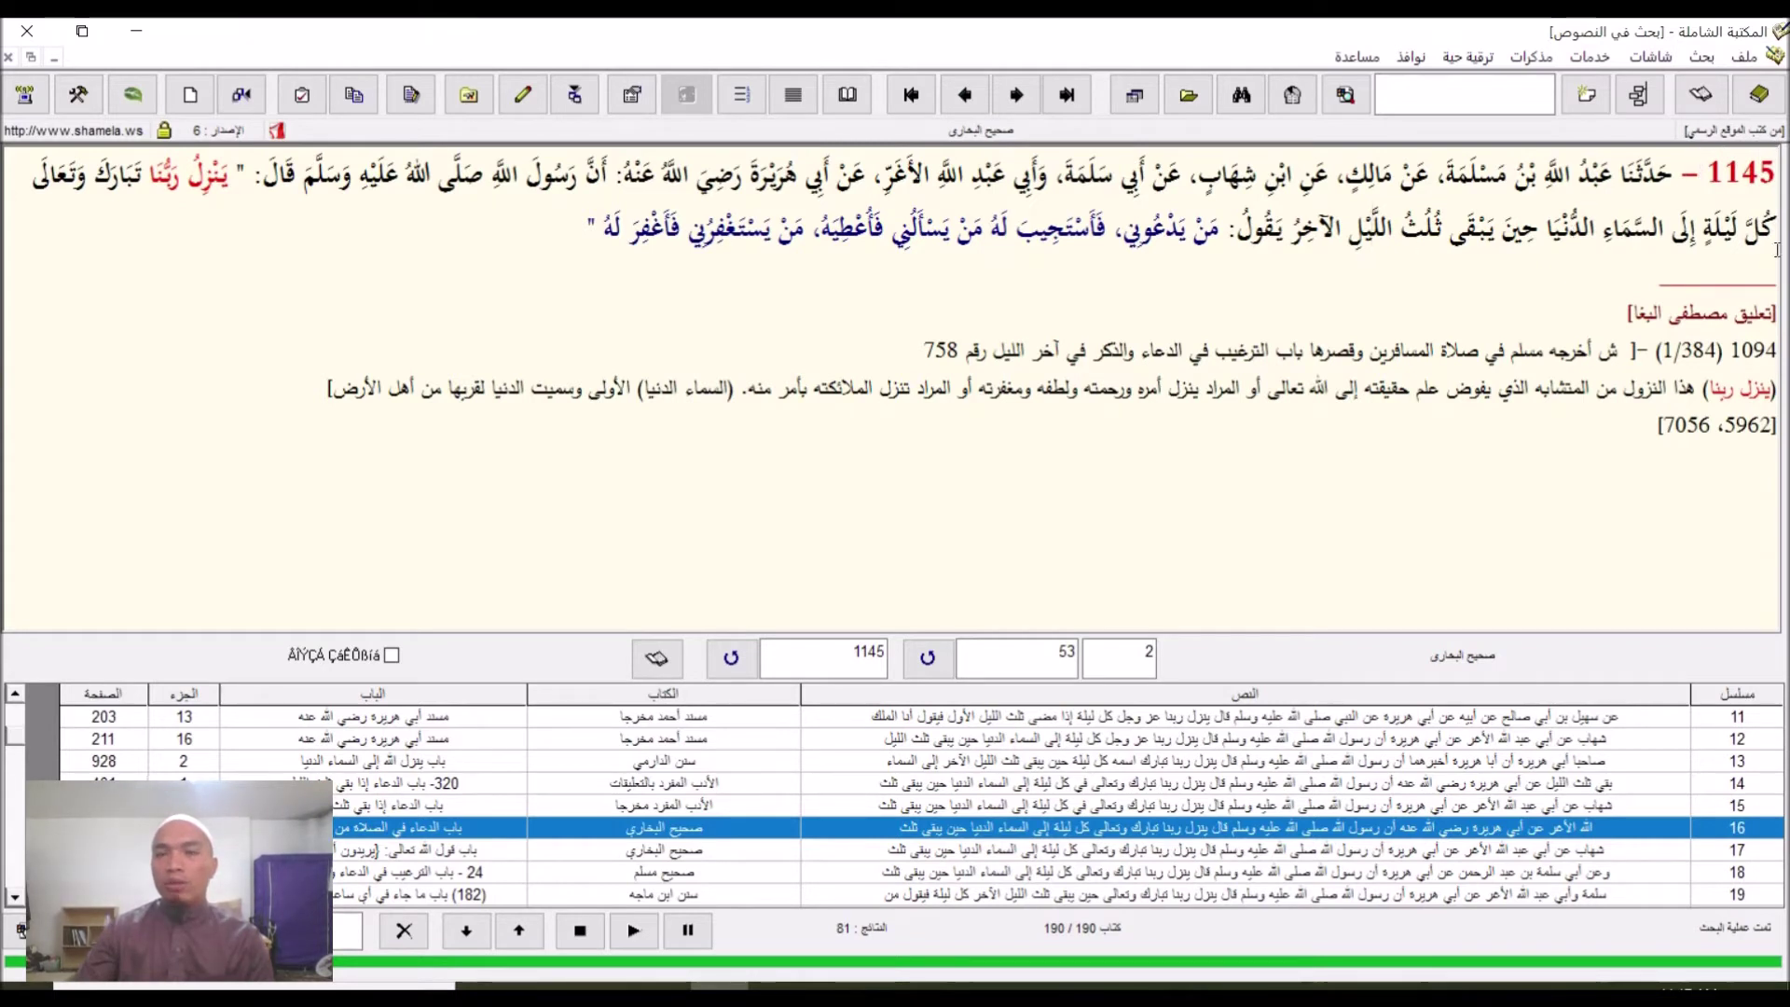
{"action": "left_click_drag", "start_coordinate": [1776, 176], "coordinate": [1708, 175]}
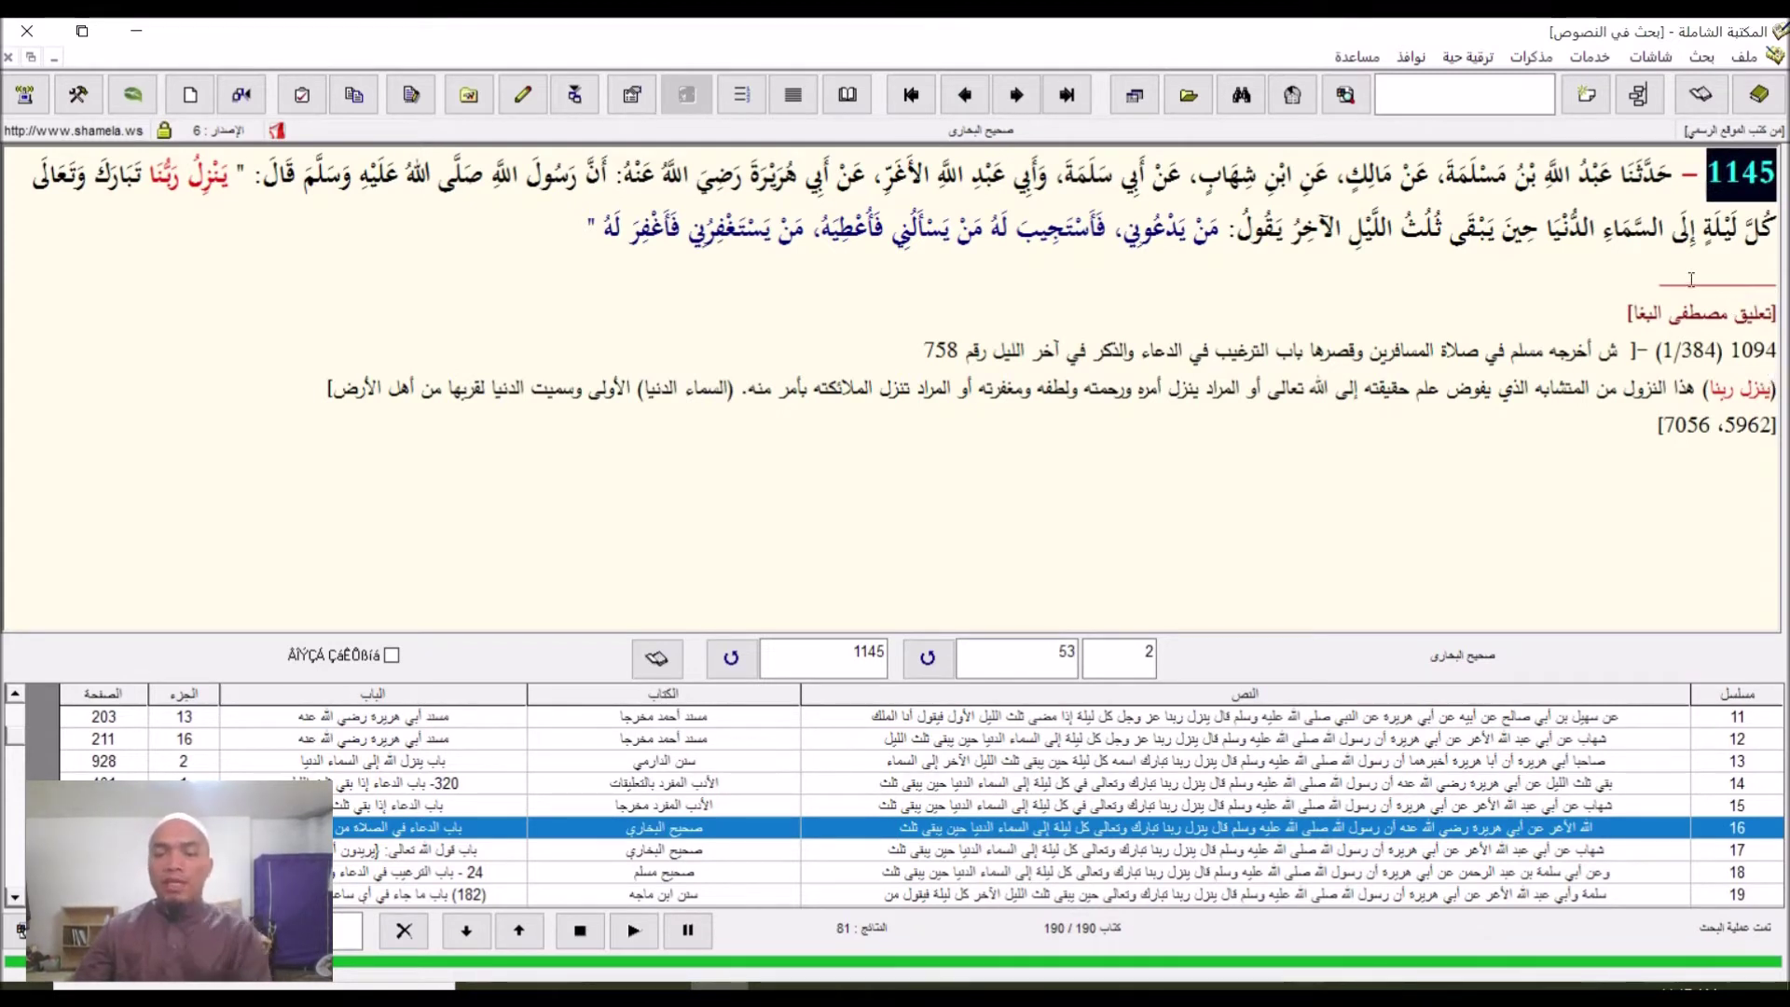
{"action": "right_click", "coordinate": [1721, 177]}
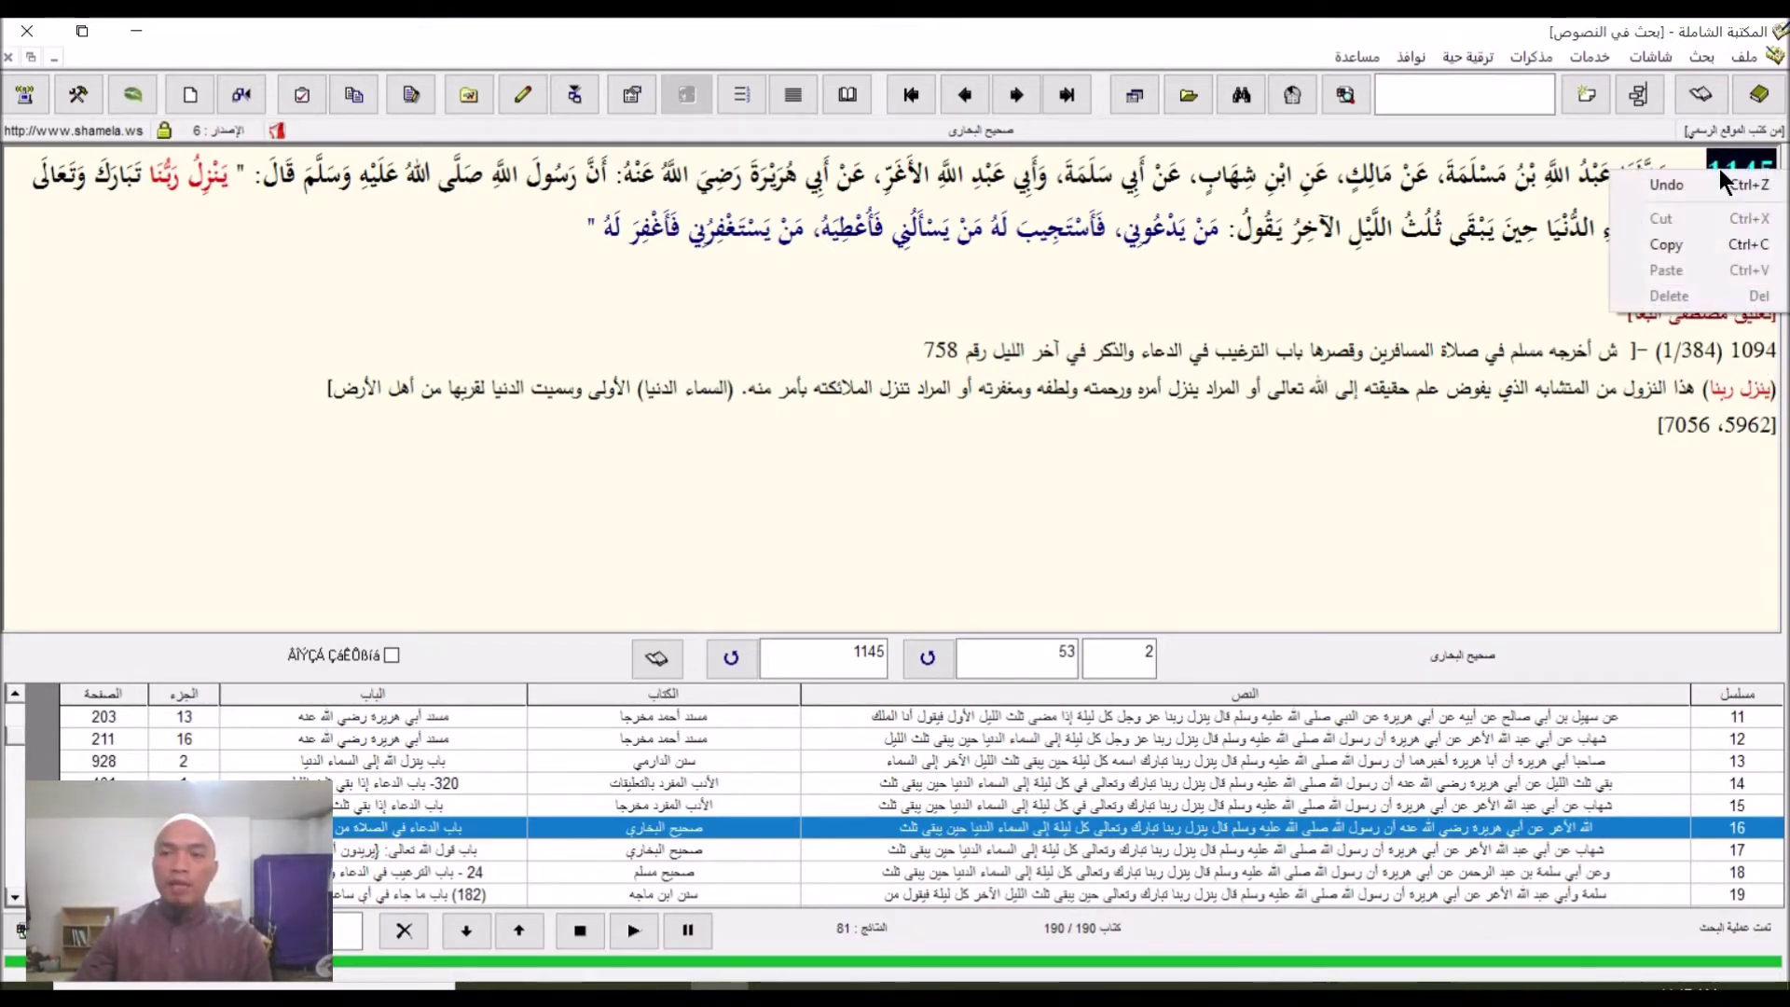
{"action": "left_click", "coordinate": [1691, 243]}
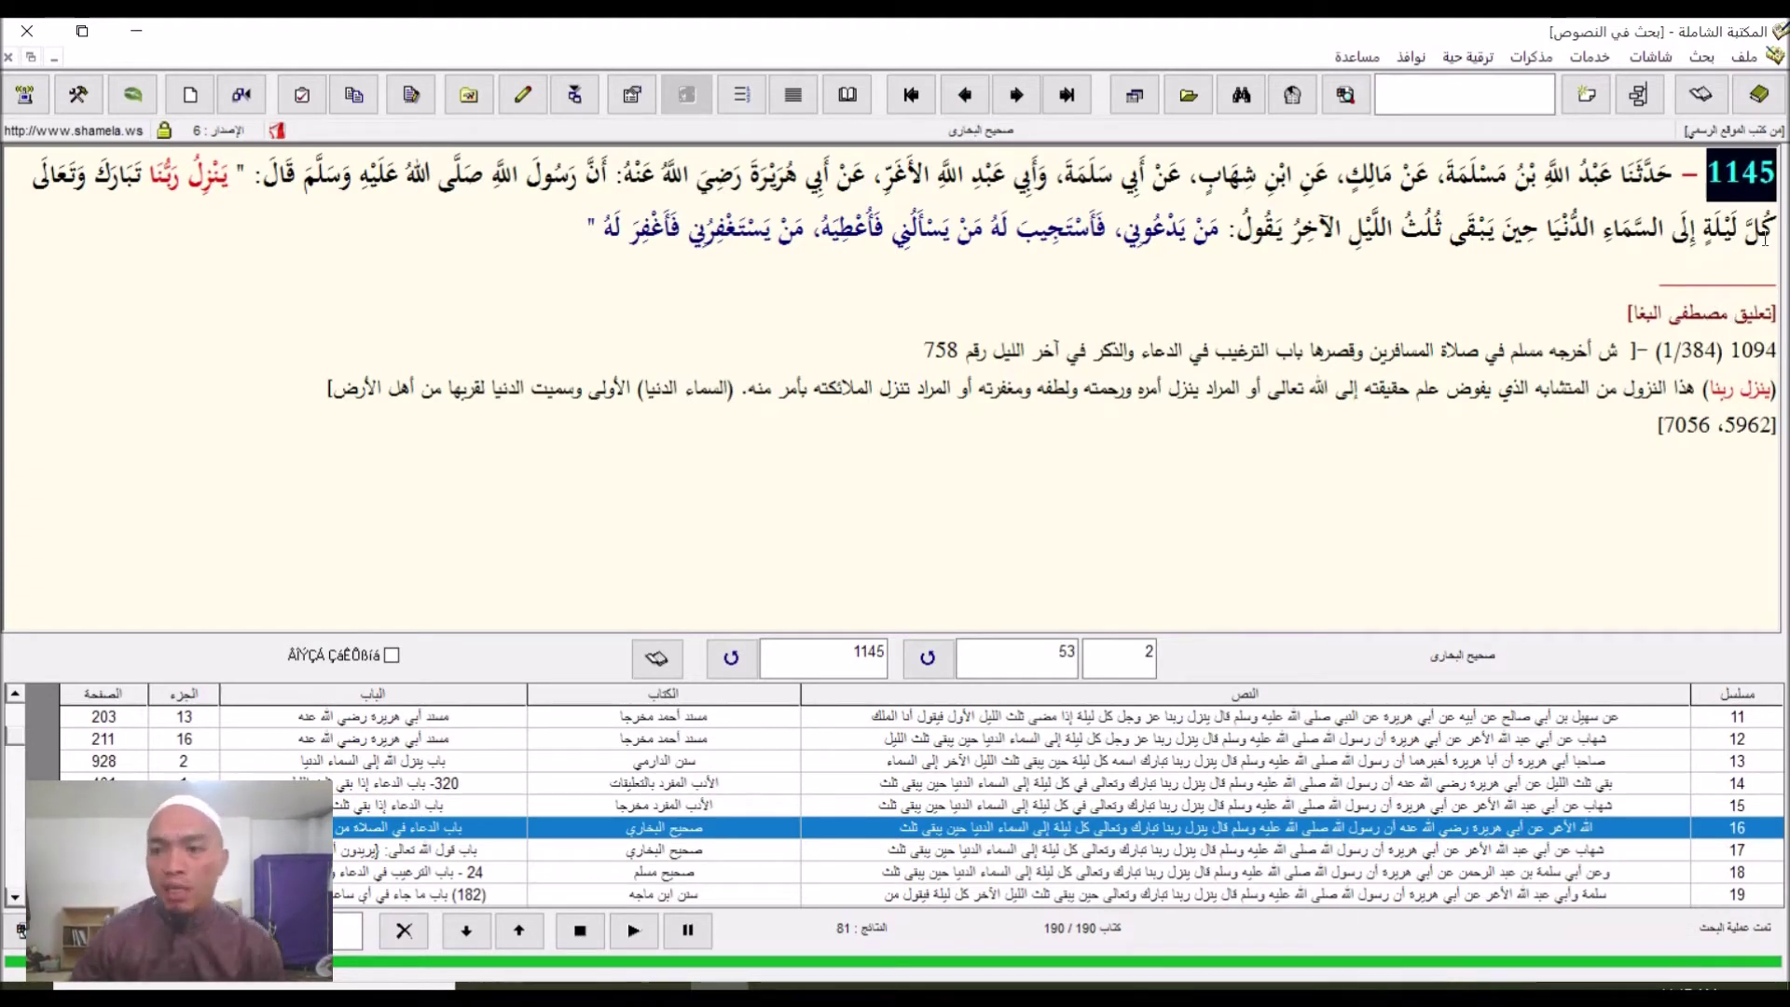
- Find صحيح البخاري in the book list by searching for "صحيح", and open the book
{"action": "left_click", "coordinate": [1759, 96]}
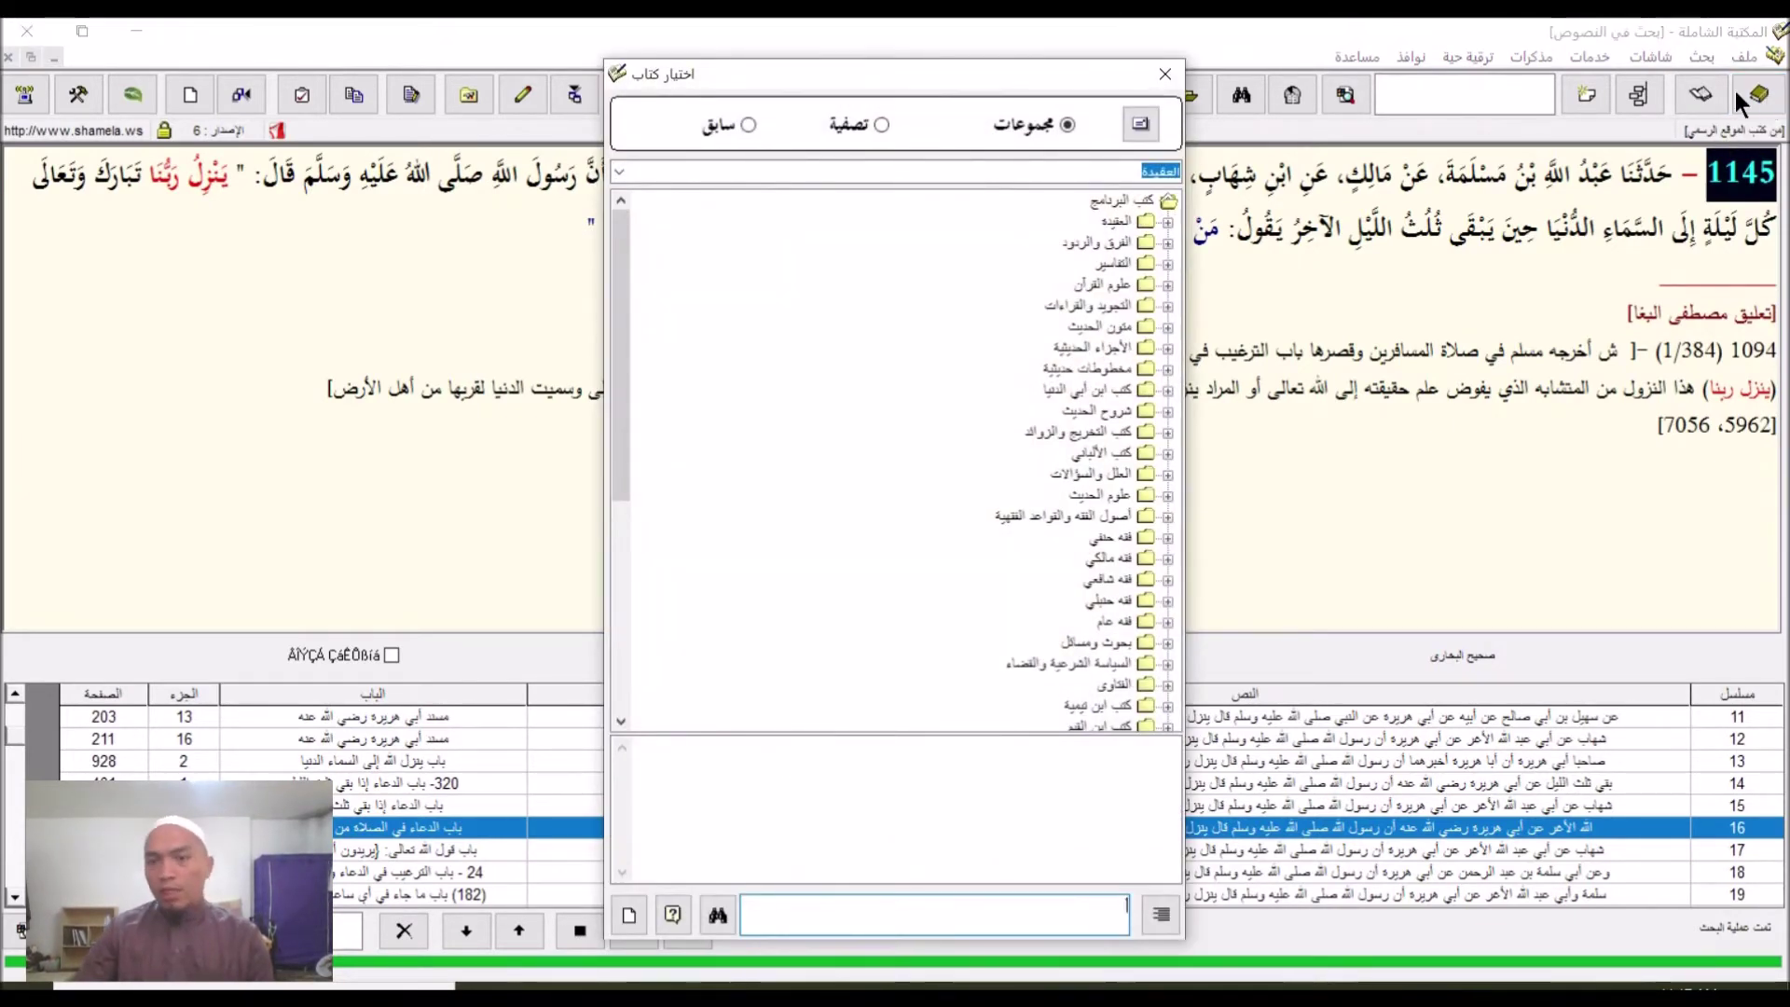
{"action": "left_click", "coordinate": [1167, 69]}
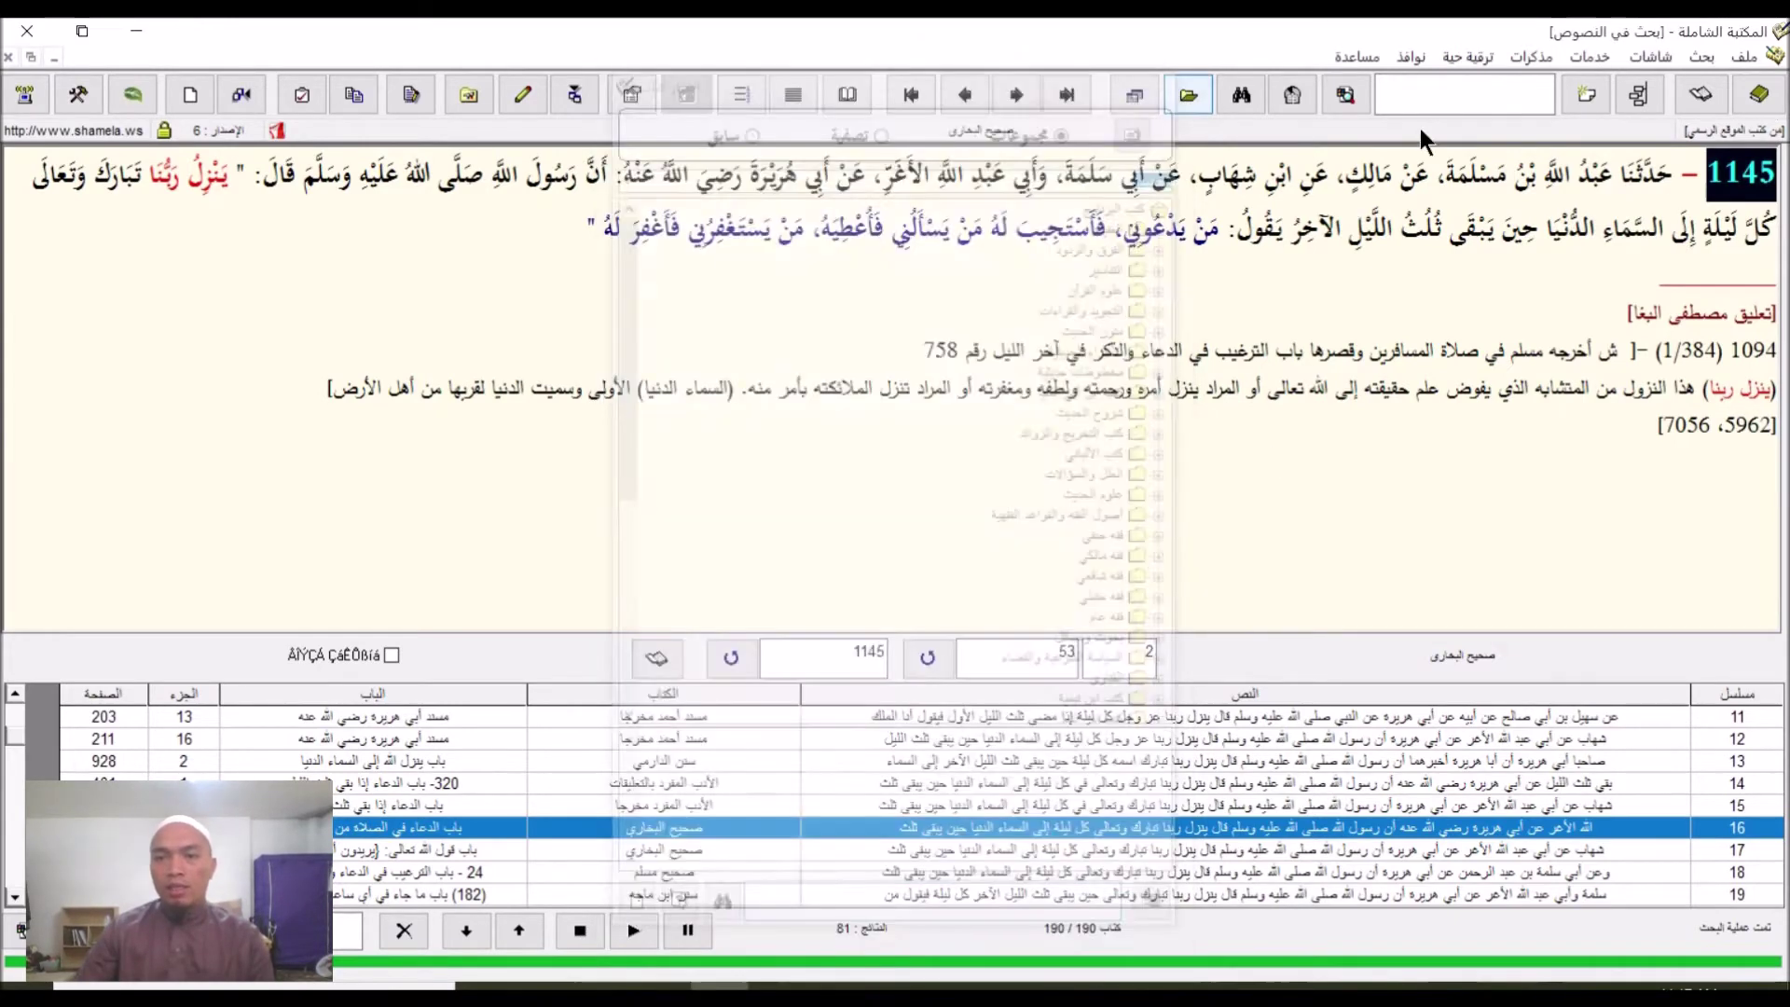
{"action": "left_click", "coordinate": [1761, 95]}
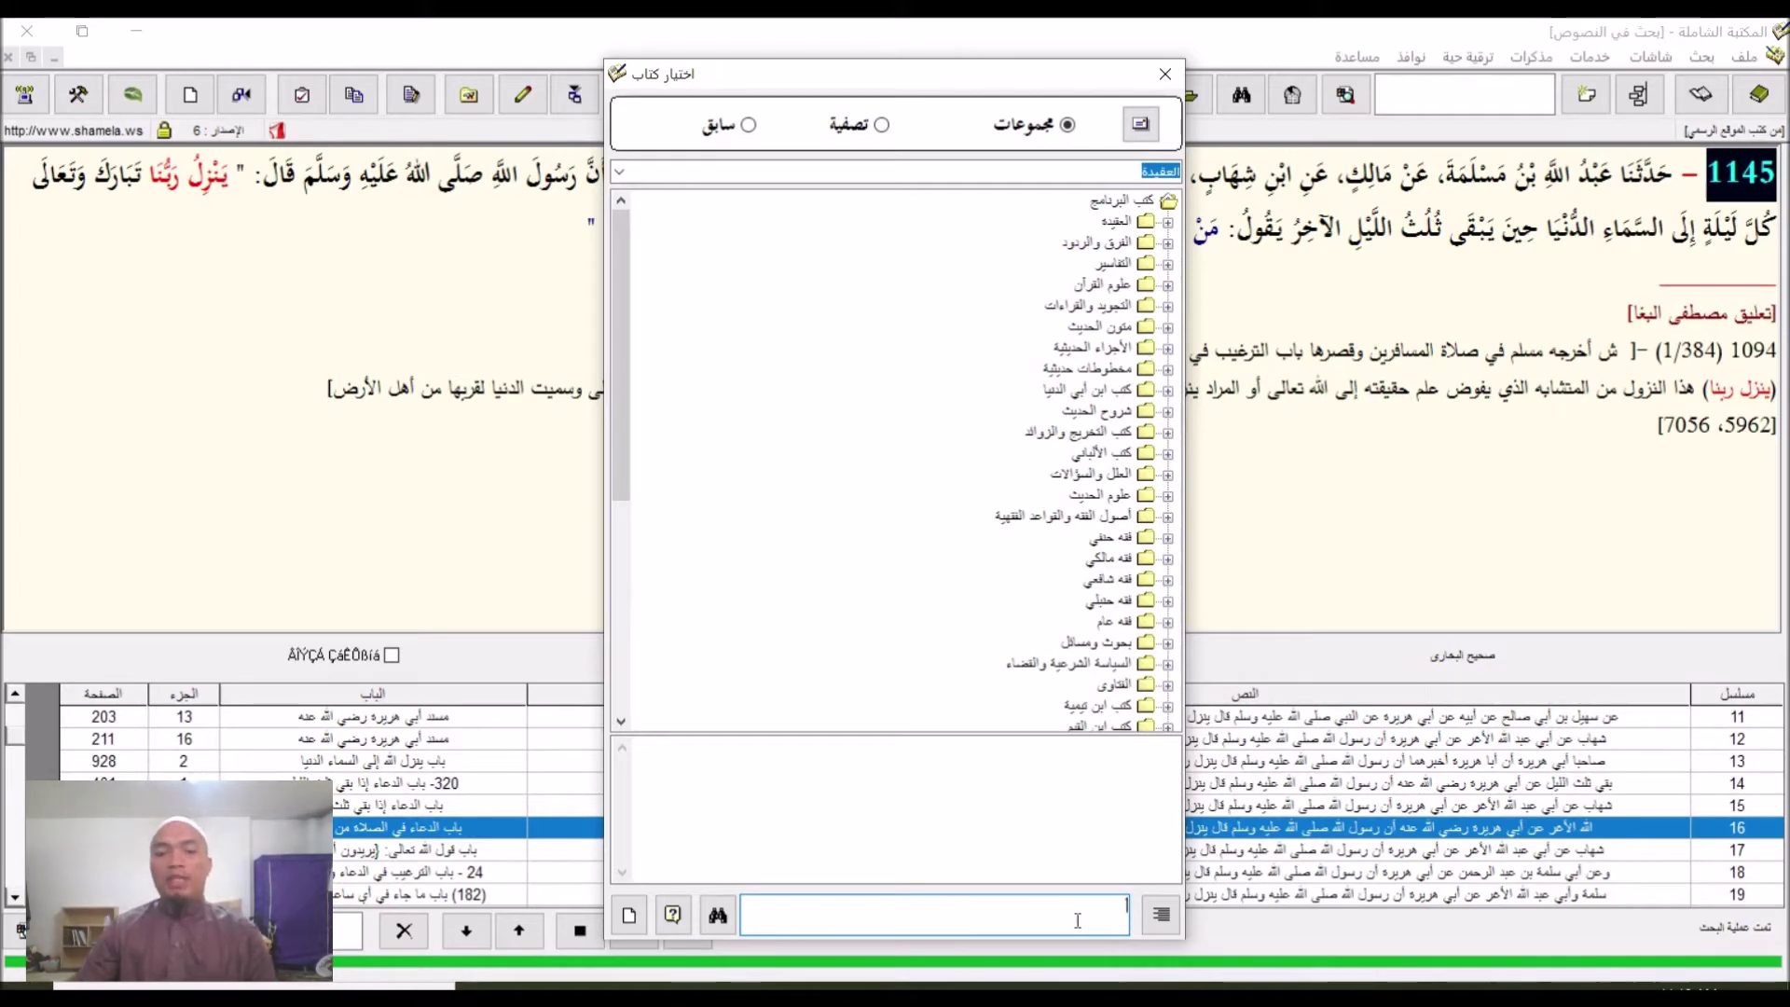
{"action": "type", "text": "ح"}
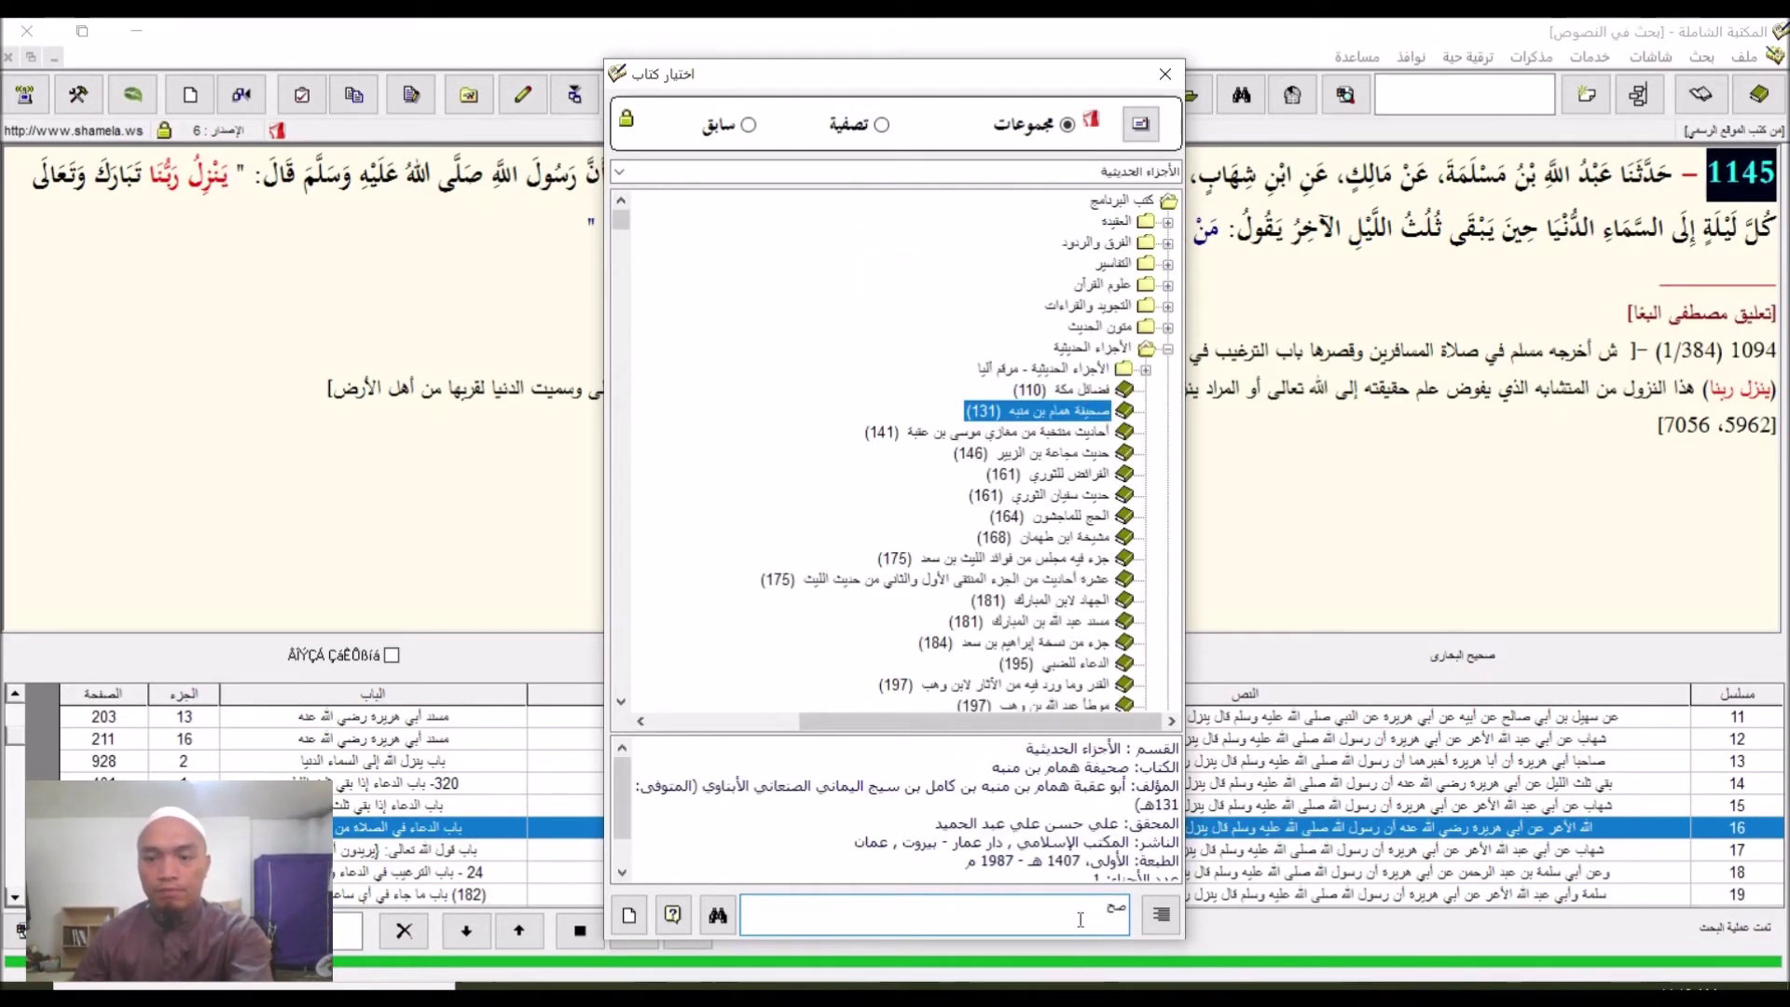
{"action": "type", "text": "ي"}
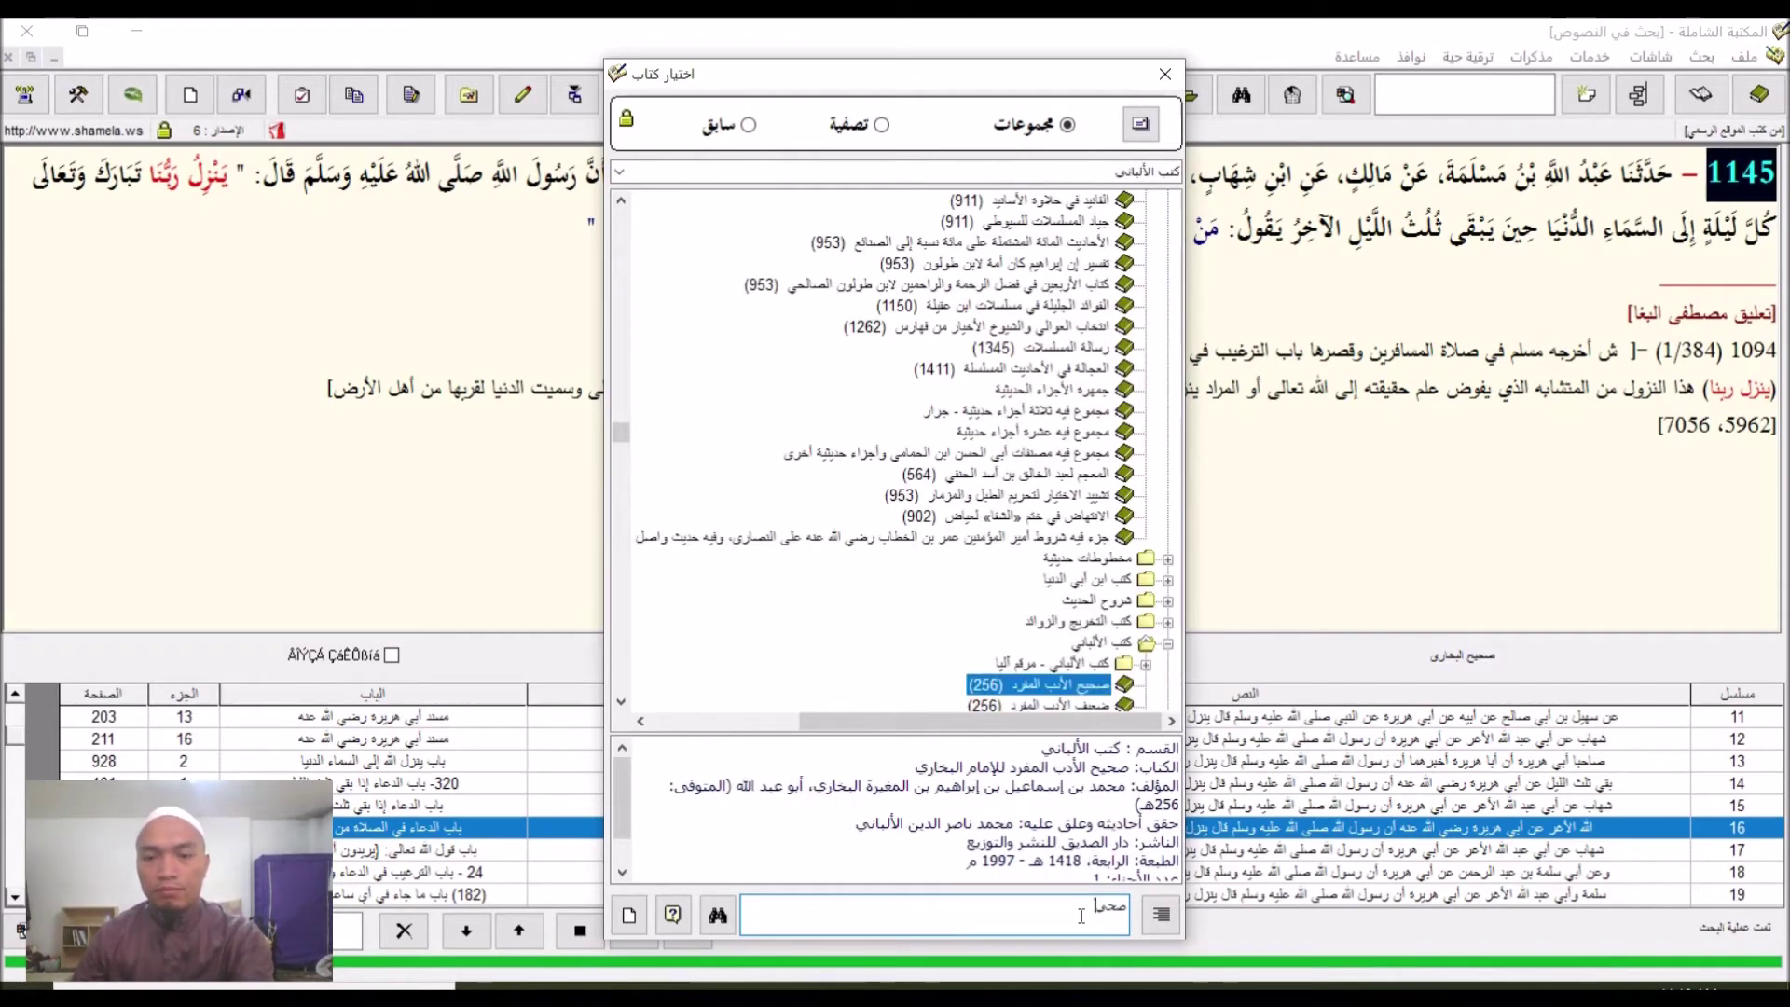
{"action": "left_click", "coordinate": [613, 699]}
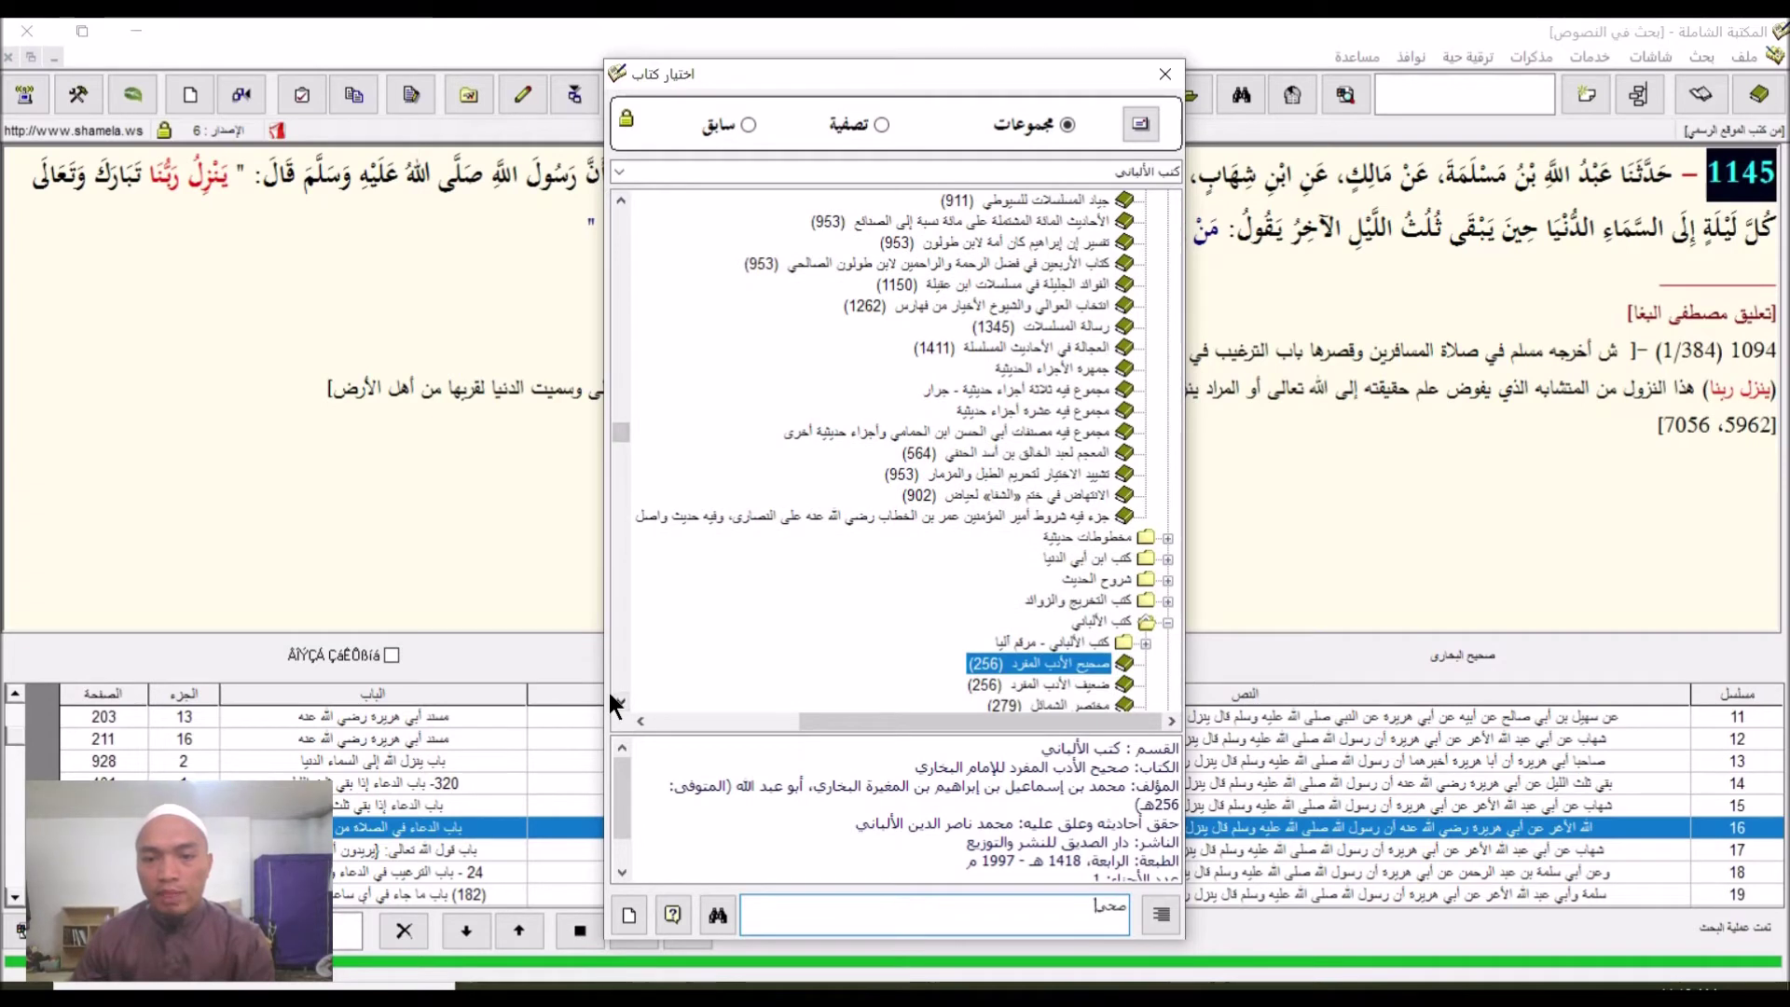
{"action": "left_click", "coordinate": [615, 701]}
{"action": "left_click", "coordinate": [615, 701]}
{"action": "left_click", "coordinate": [616, 701]}
{"action": "left_click", "coordinate": [615, 701]}
{"action": "left_click", "coordinate": [616, 701]}
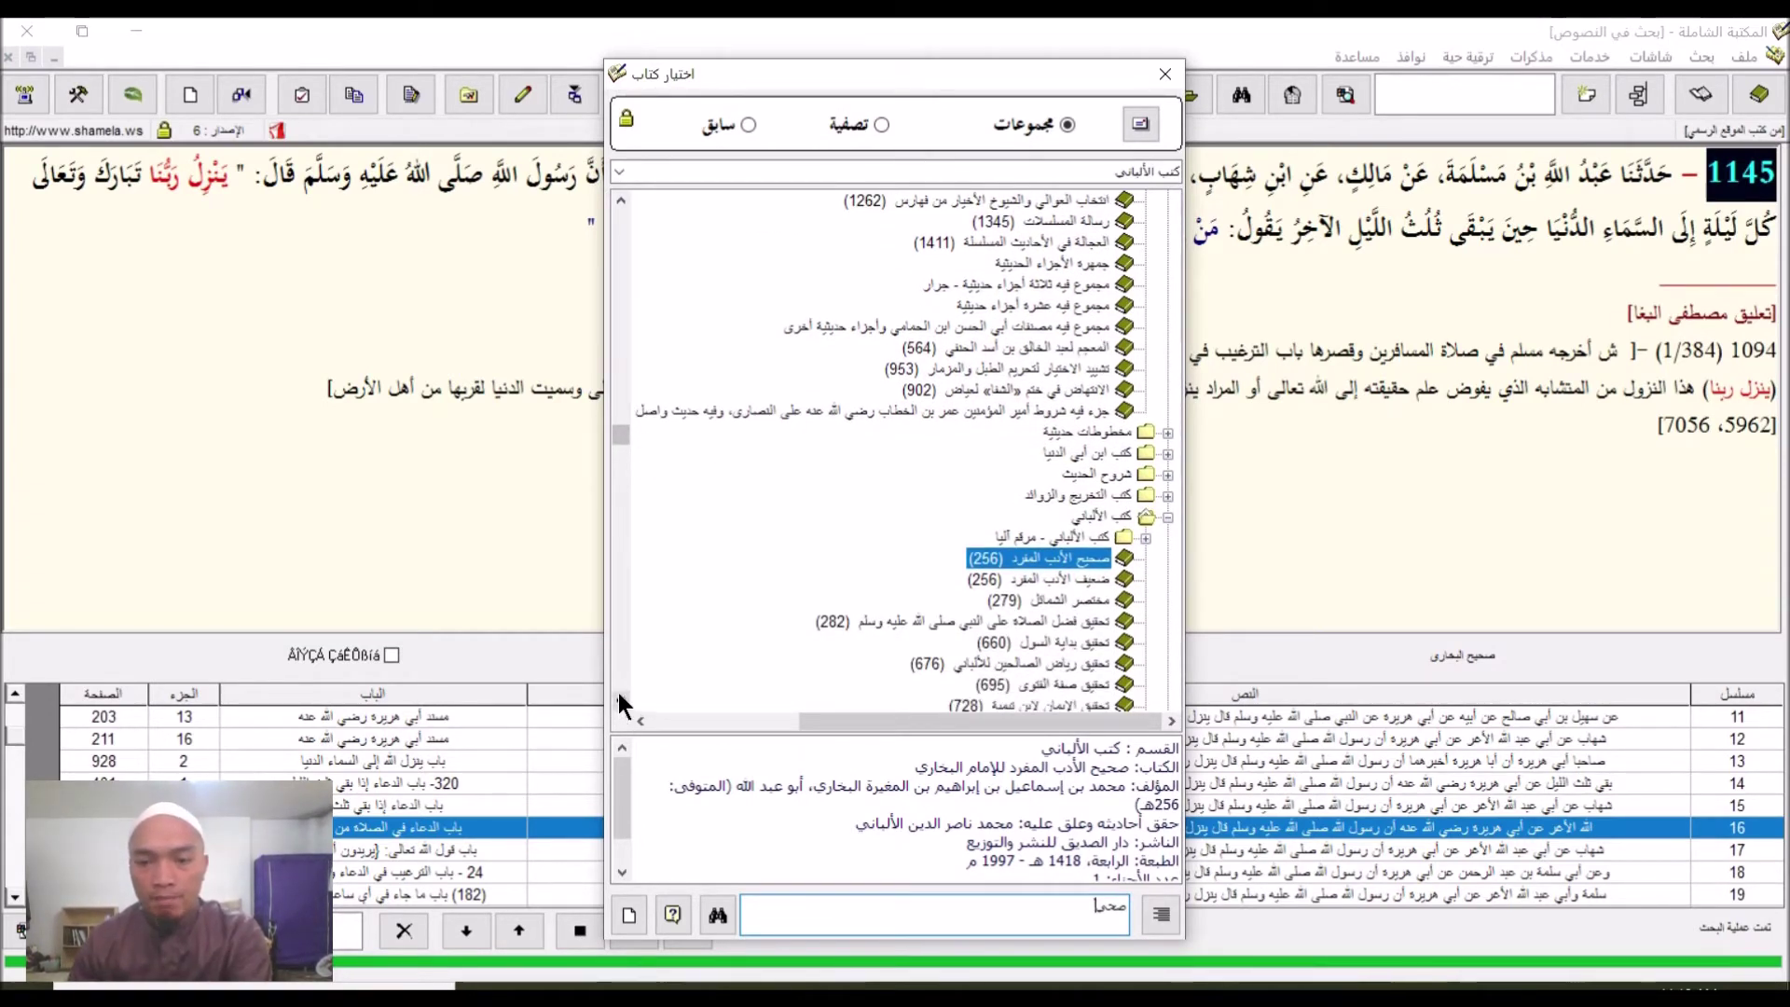
{"action": "type", "text": "ح"}
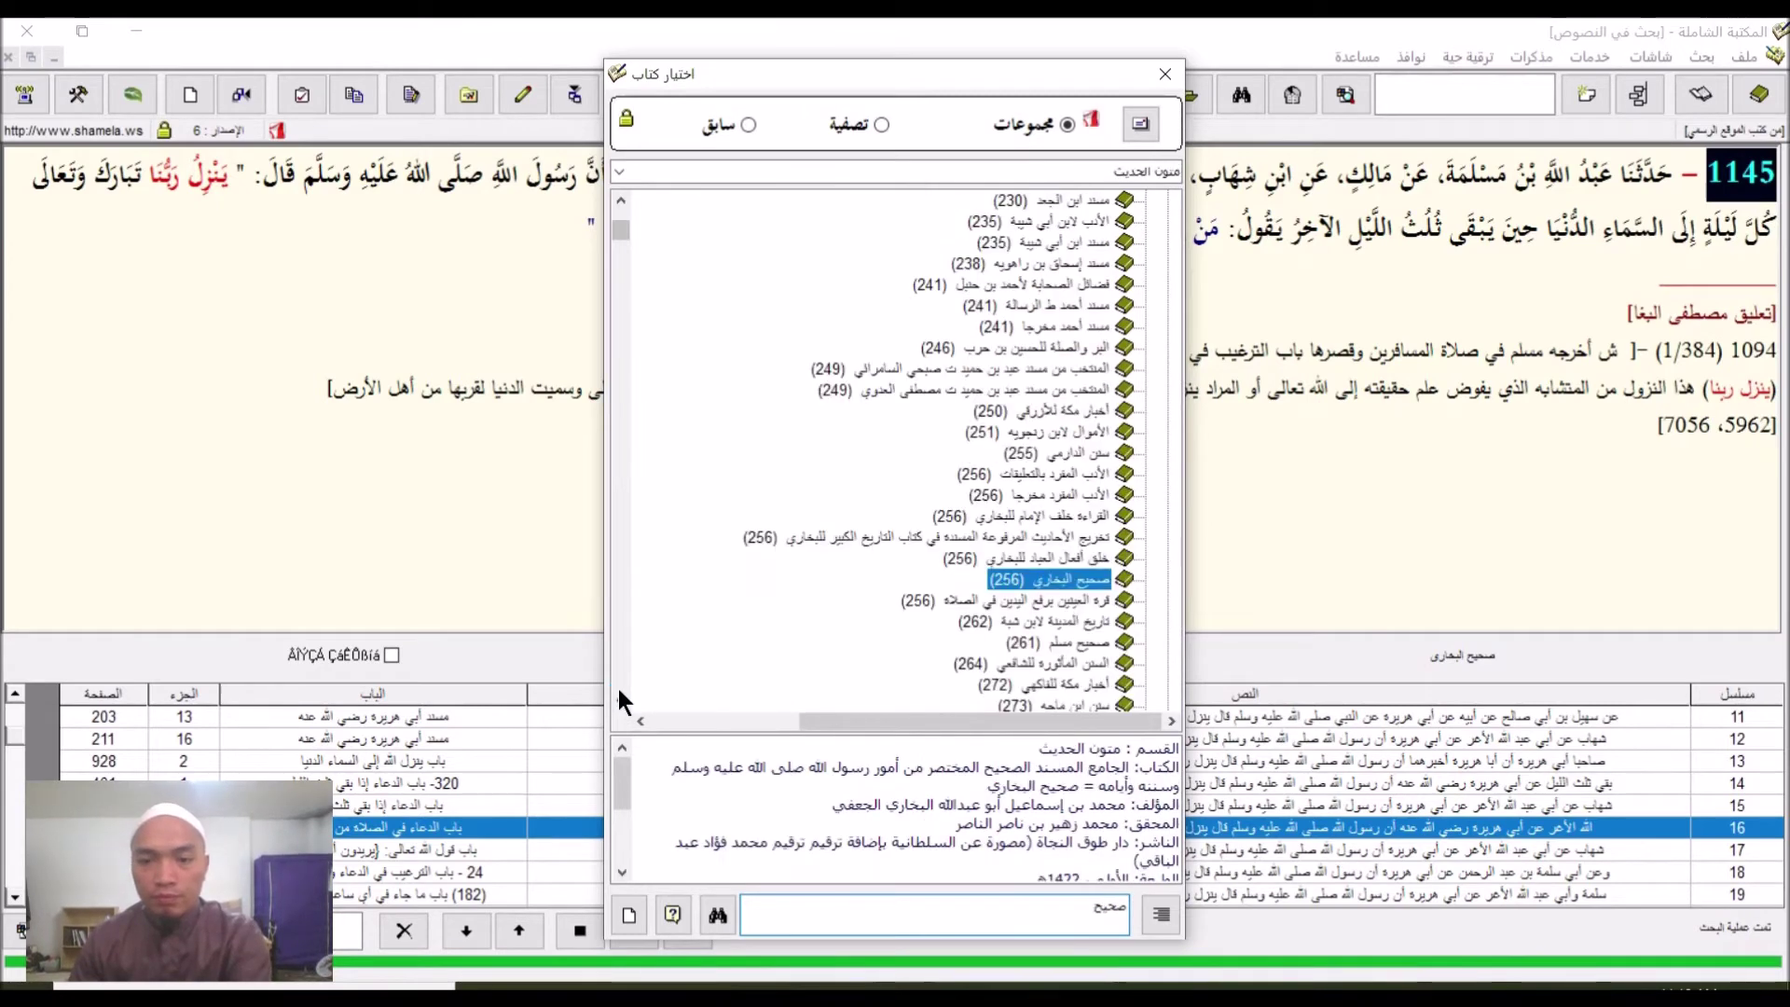
{"action": "double_click", "coordinate": [1096, 576]}
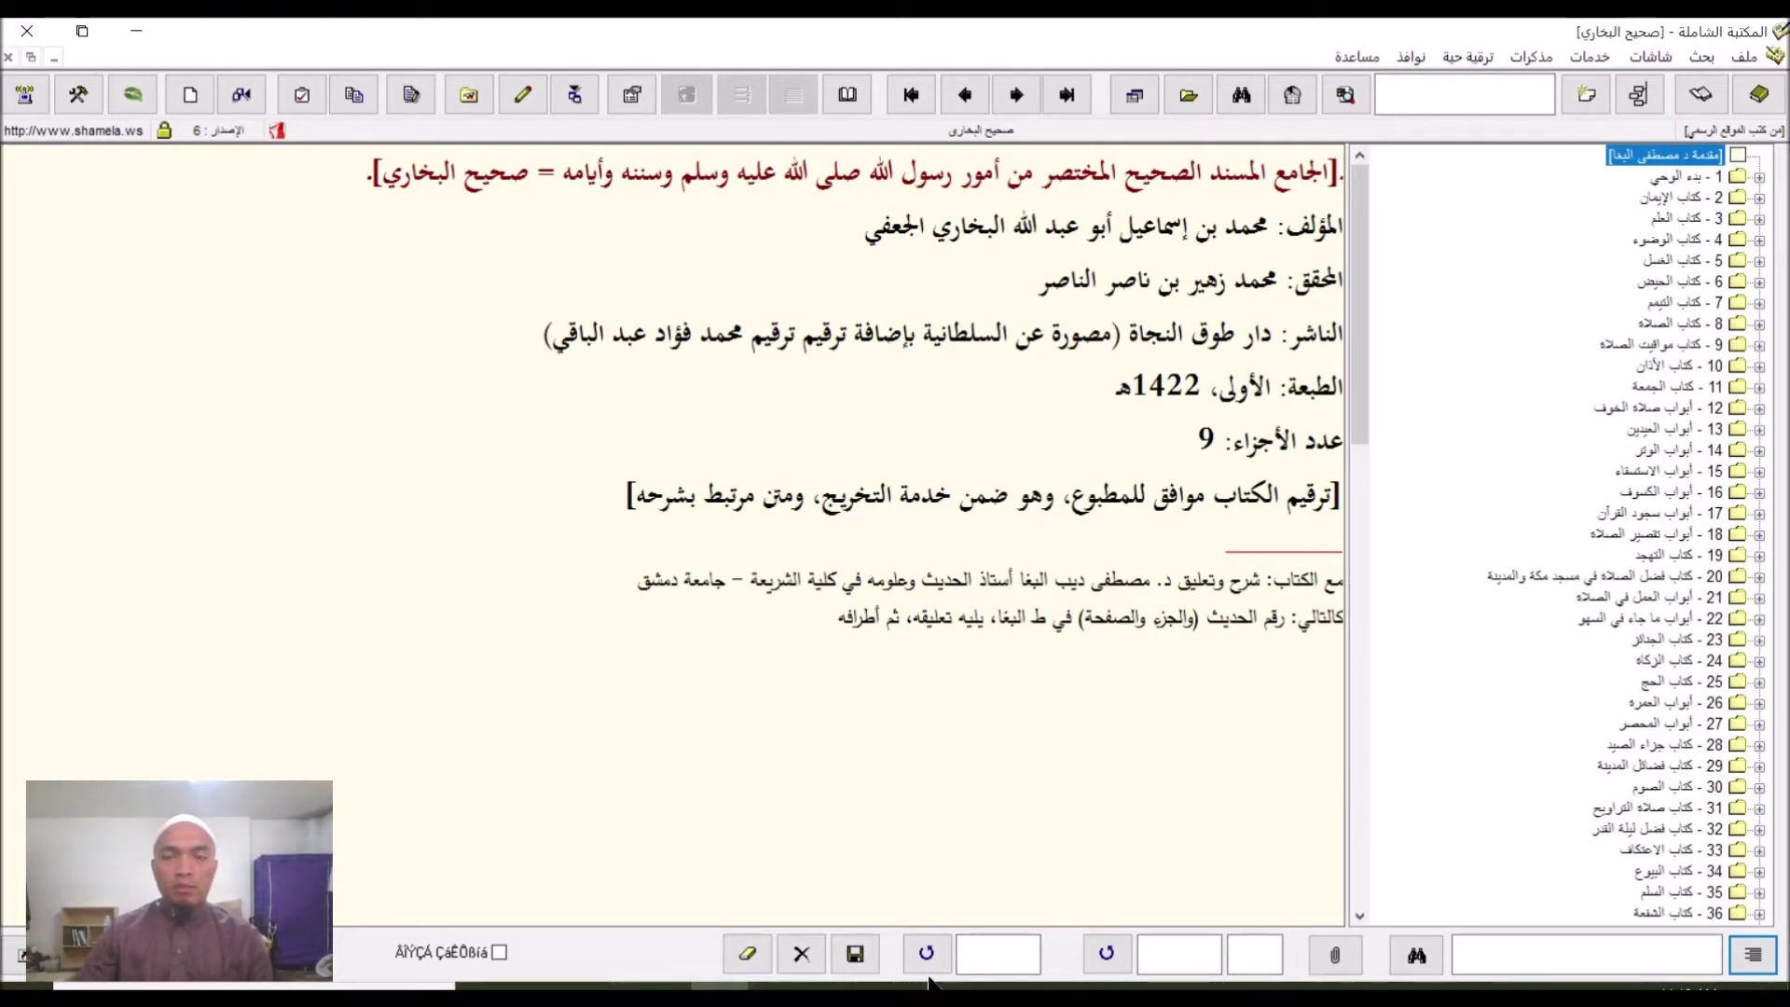
- Go to hadith number 1145 in صحيح البخاري
{"action": "left_click", "coordinate": [1014, 967]}
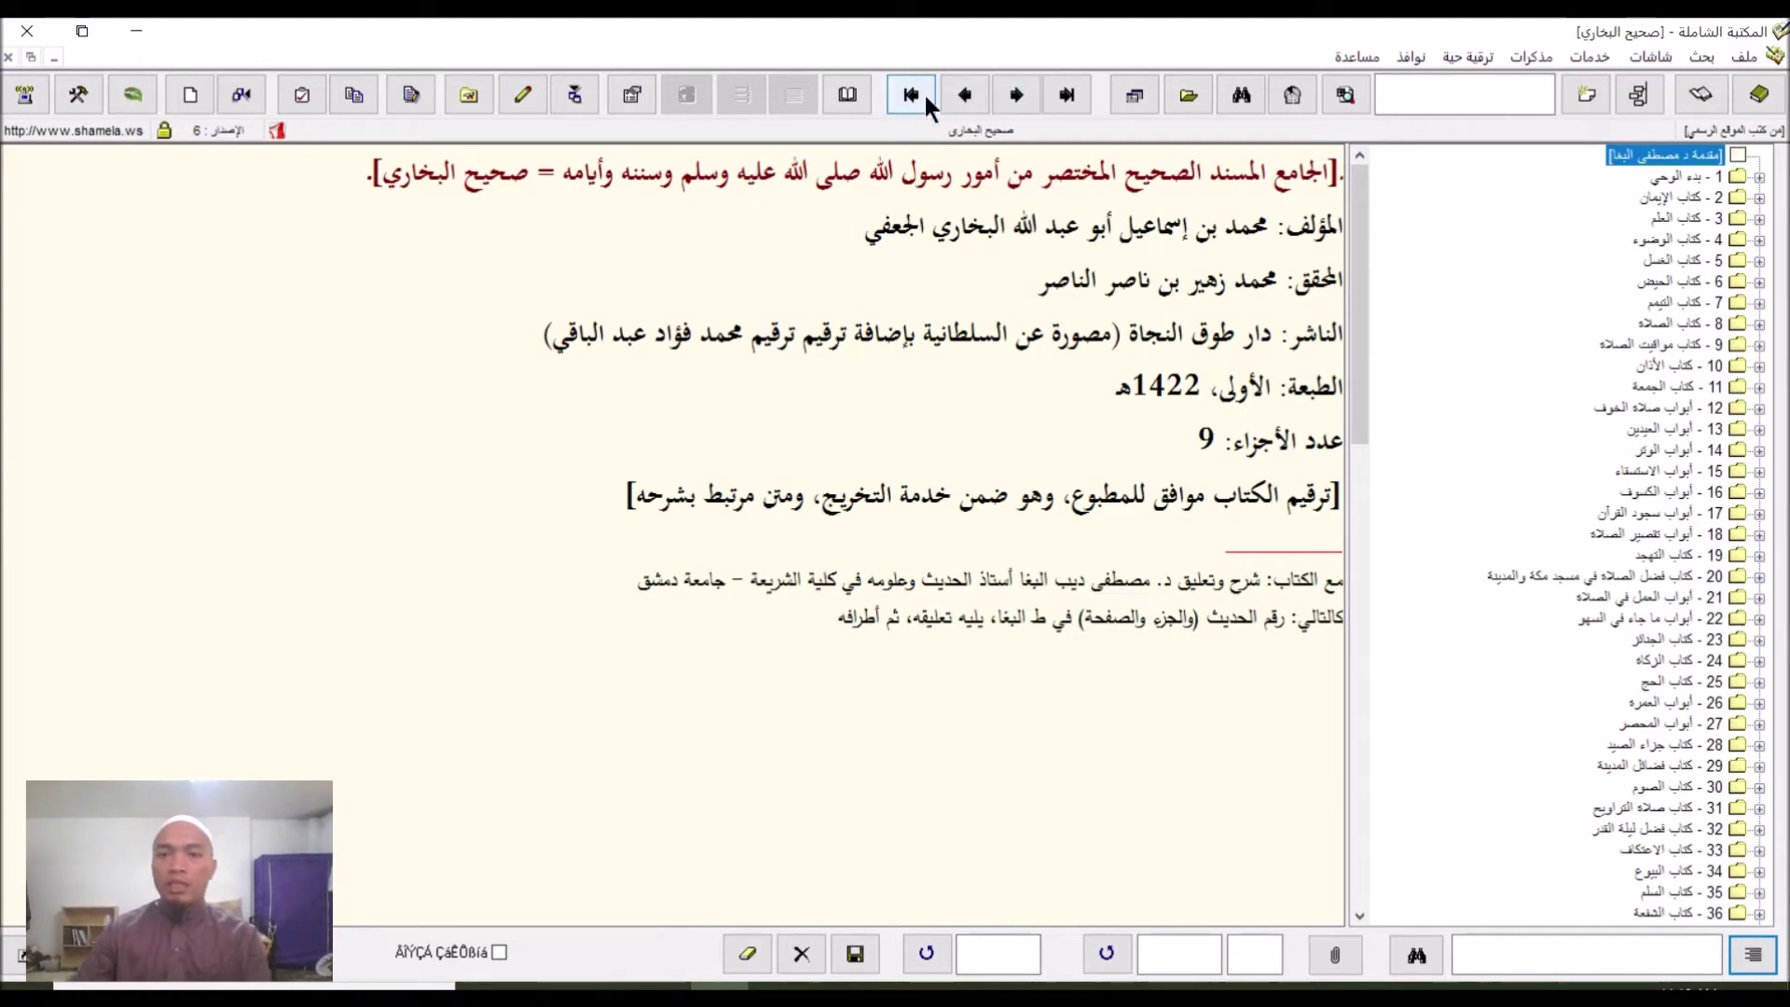
{"action": "left_click", "coordinate": [1006, 950]}
{"action": "type", "text": "1145"}
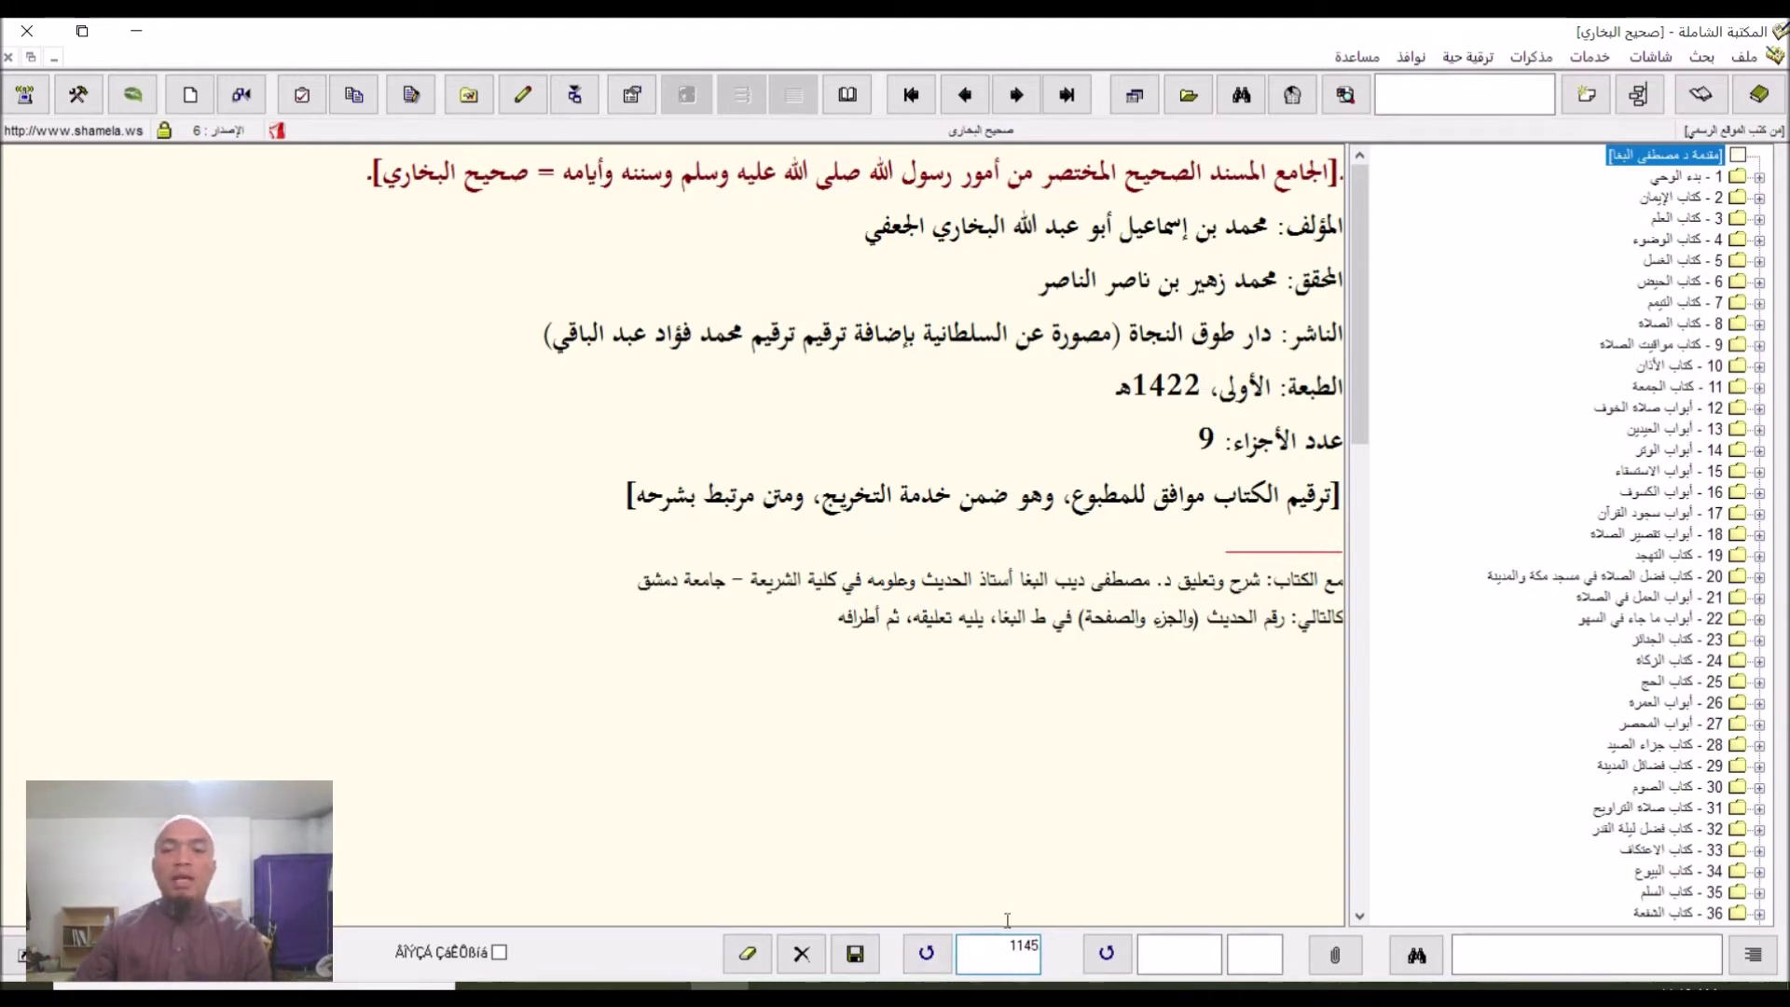
{"action": "key", "text": "Return"}
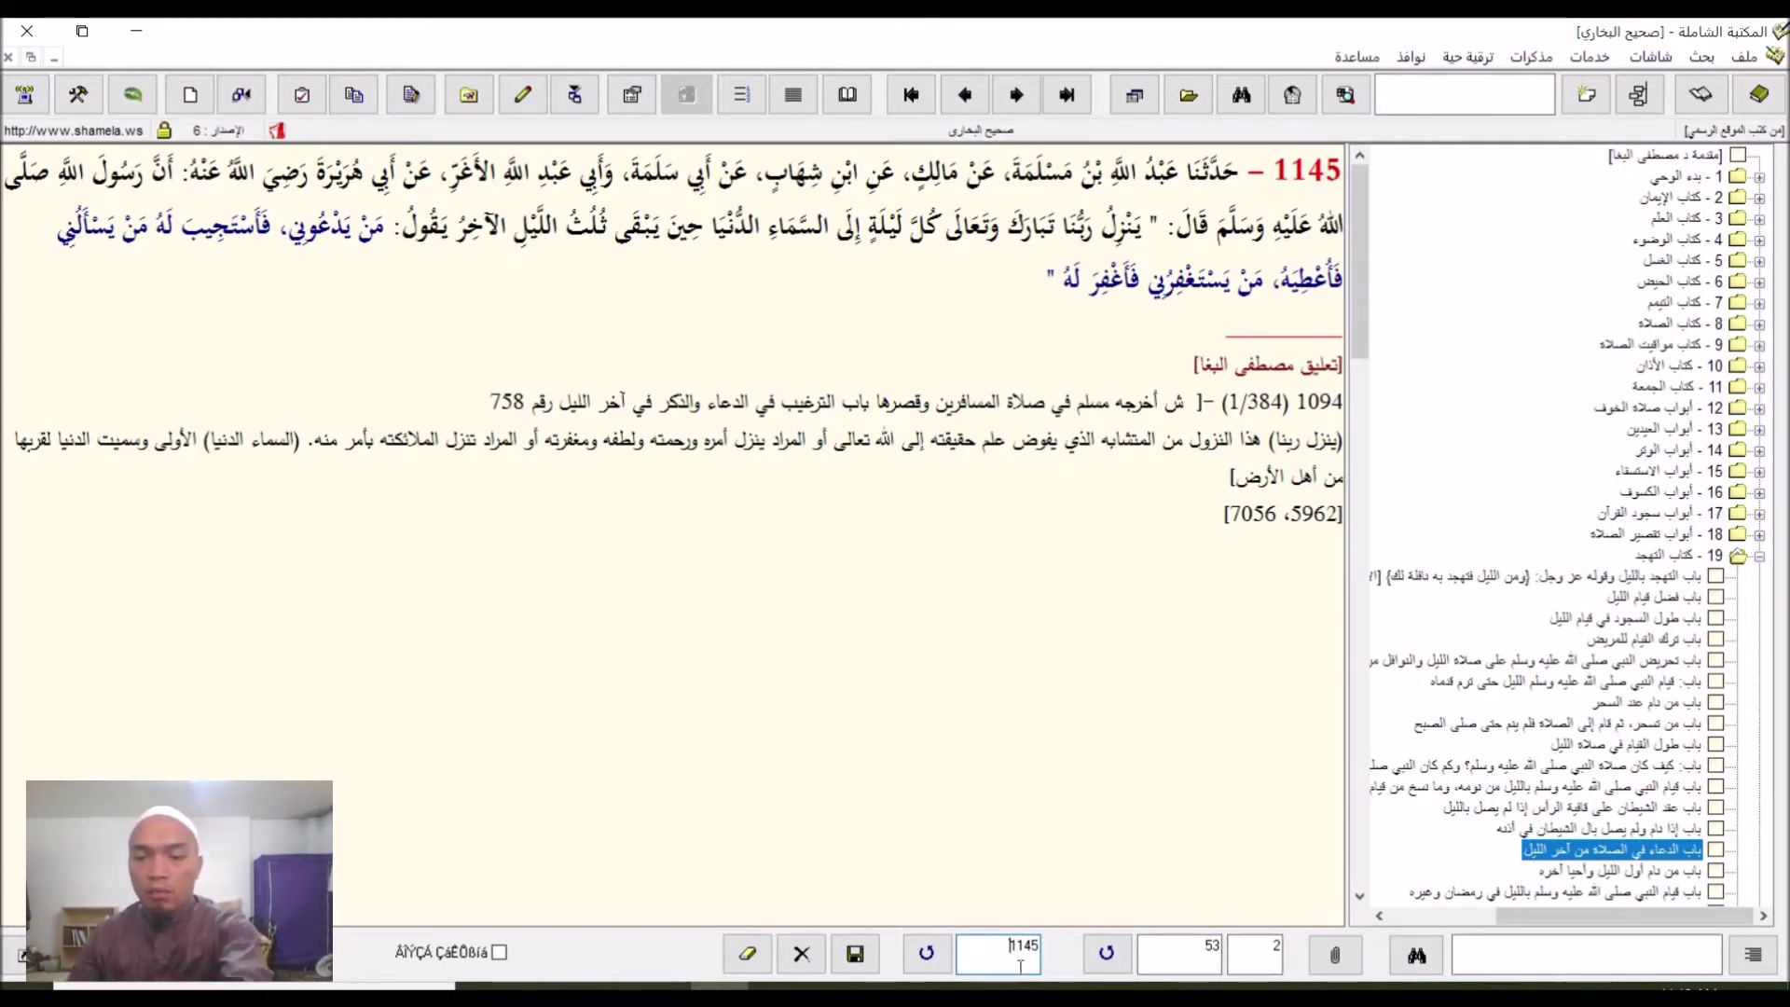
- Clear the hadith number and go to part 2, page 53 of صحيح البخاري
{"action": "key", "text": "BackSpace"}
{"action": "key", "text": "BackSpace"}
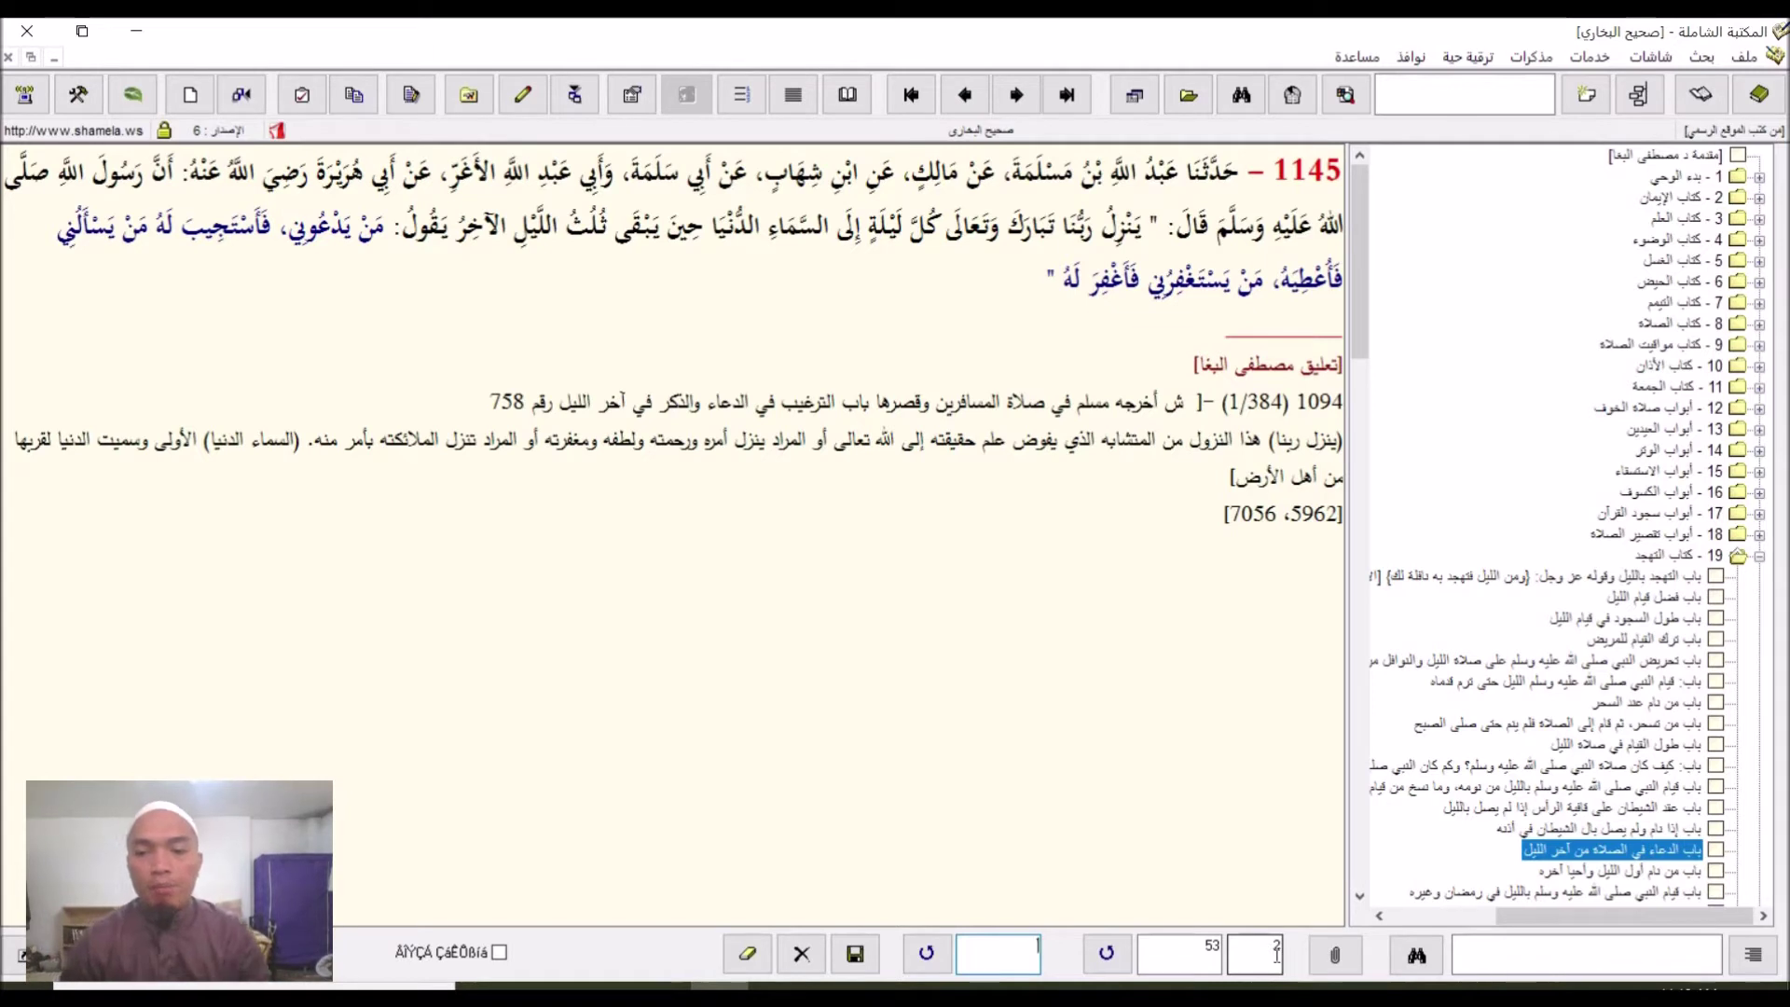
{"action": "double_click", "coordinate": [1192, 944]}
{"action": "key", "text": "BackSpace"}
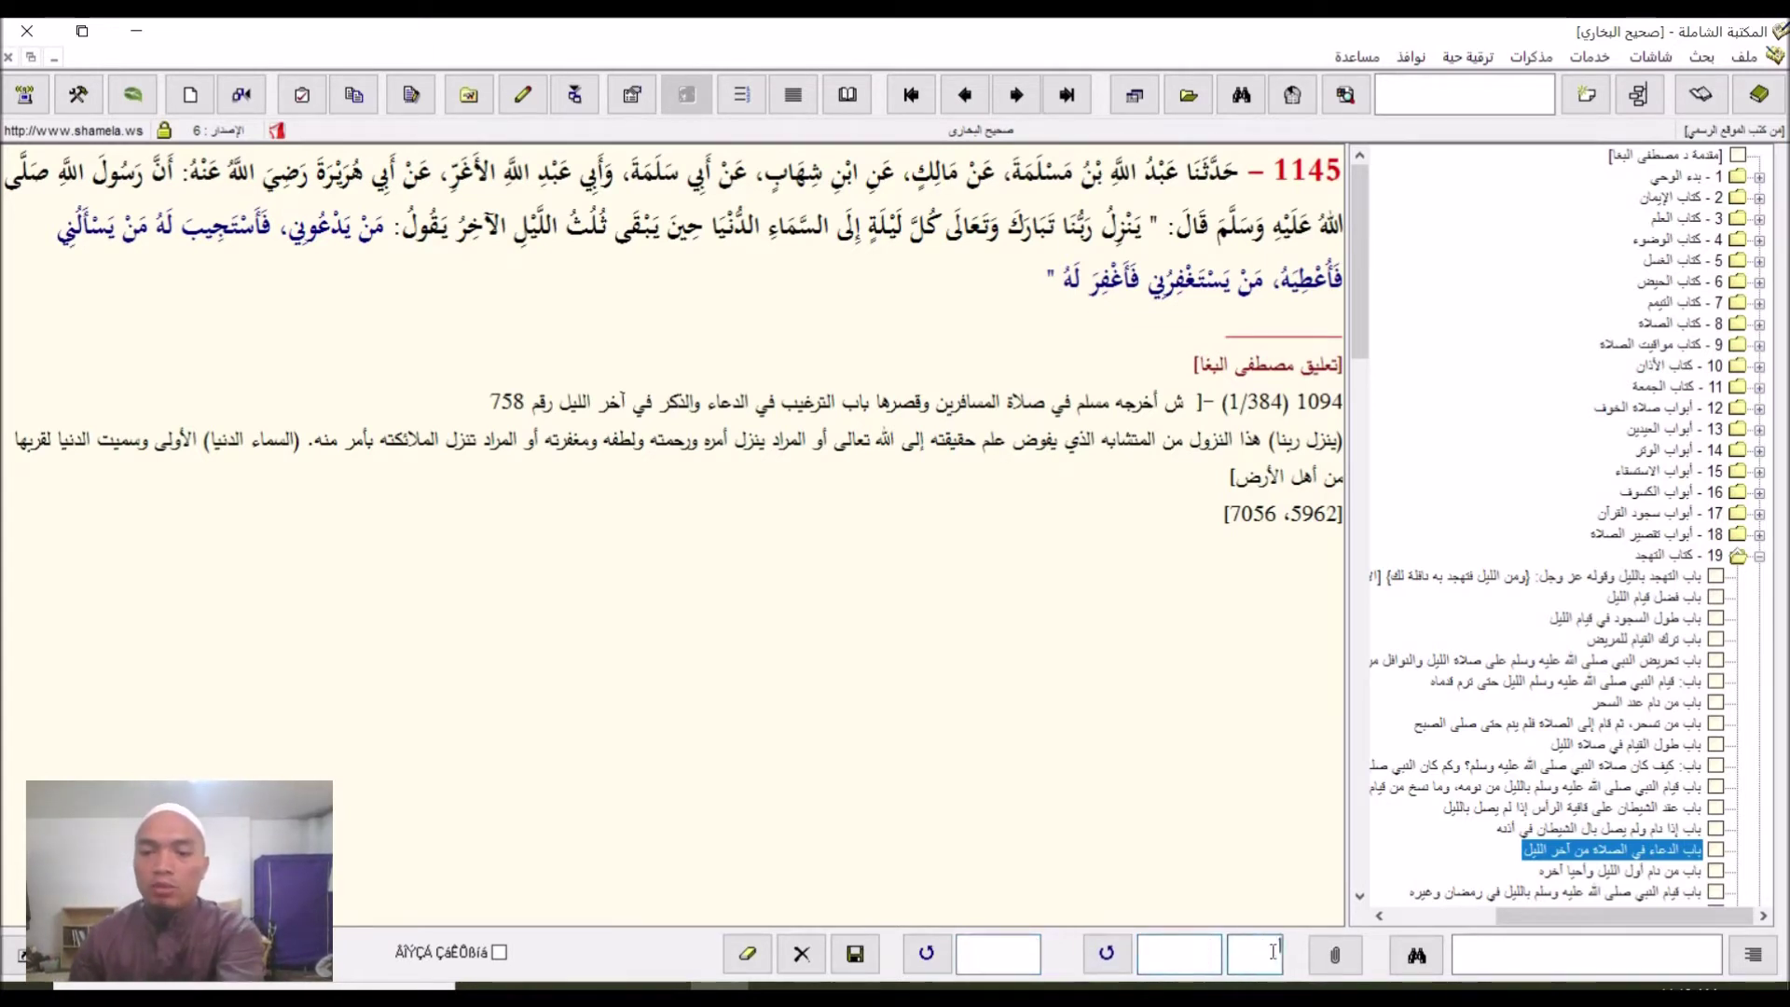
{"action": "left_click", "coordinate": [1202, 963]}
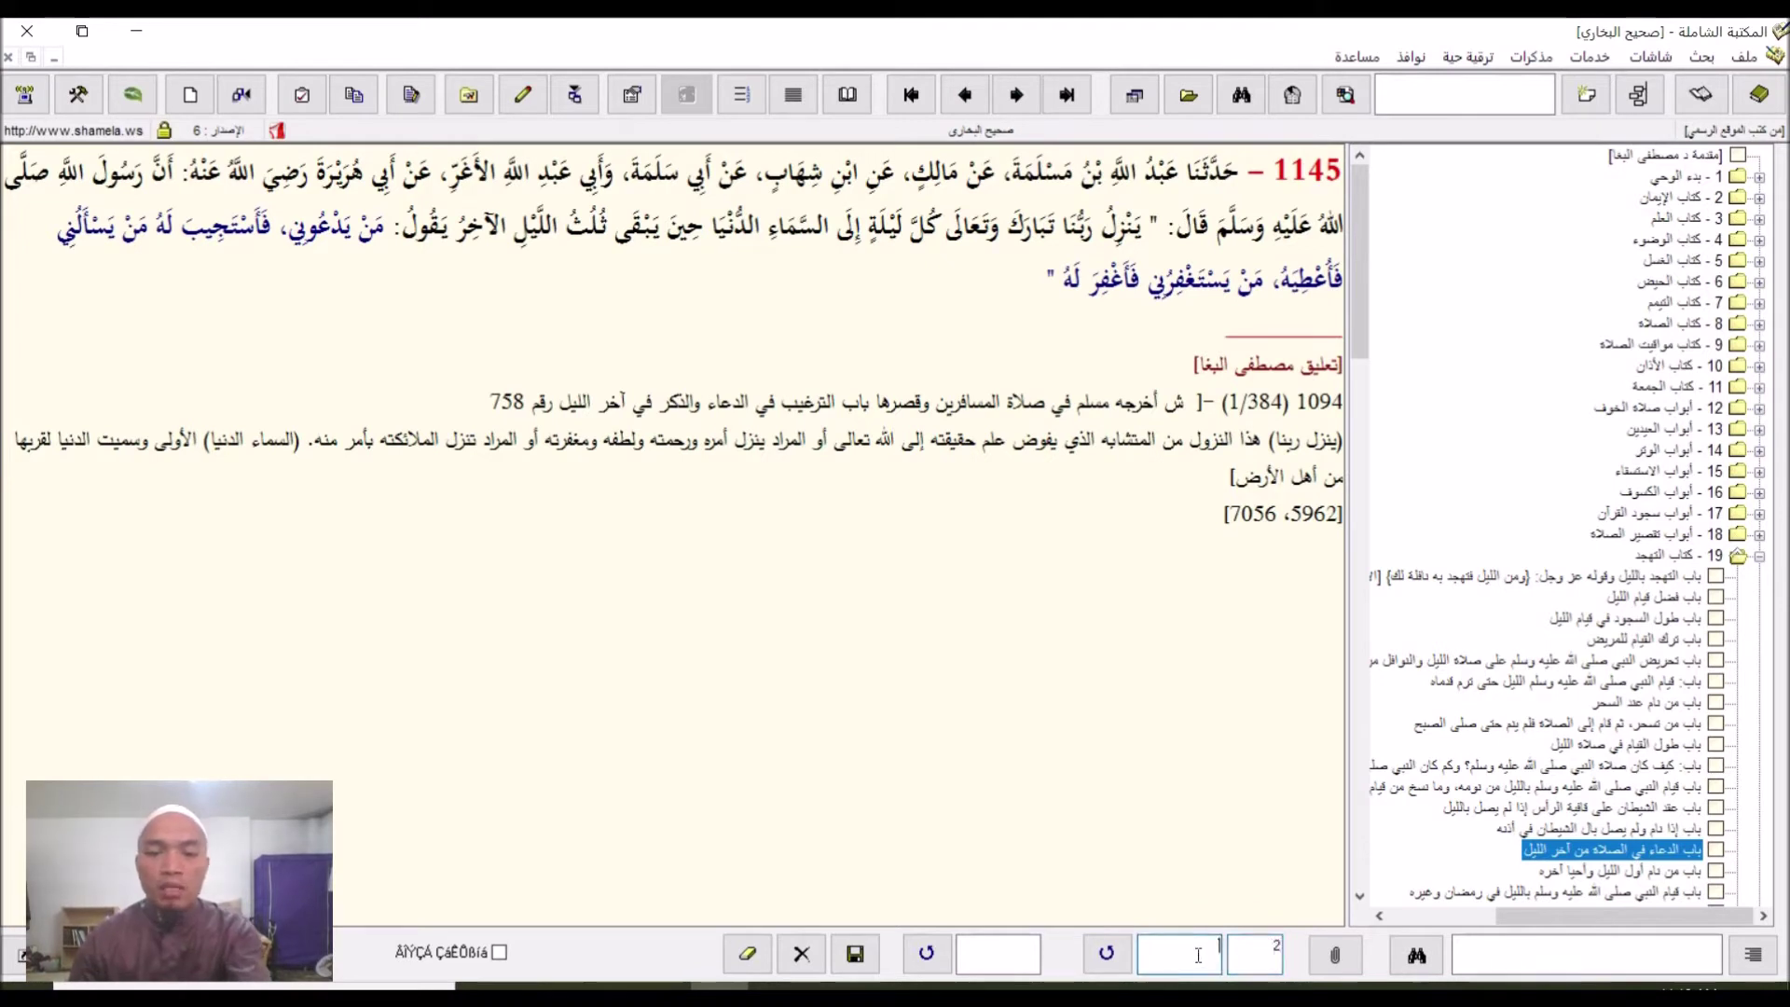
{"action": "type", "text": "53"}
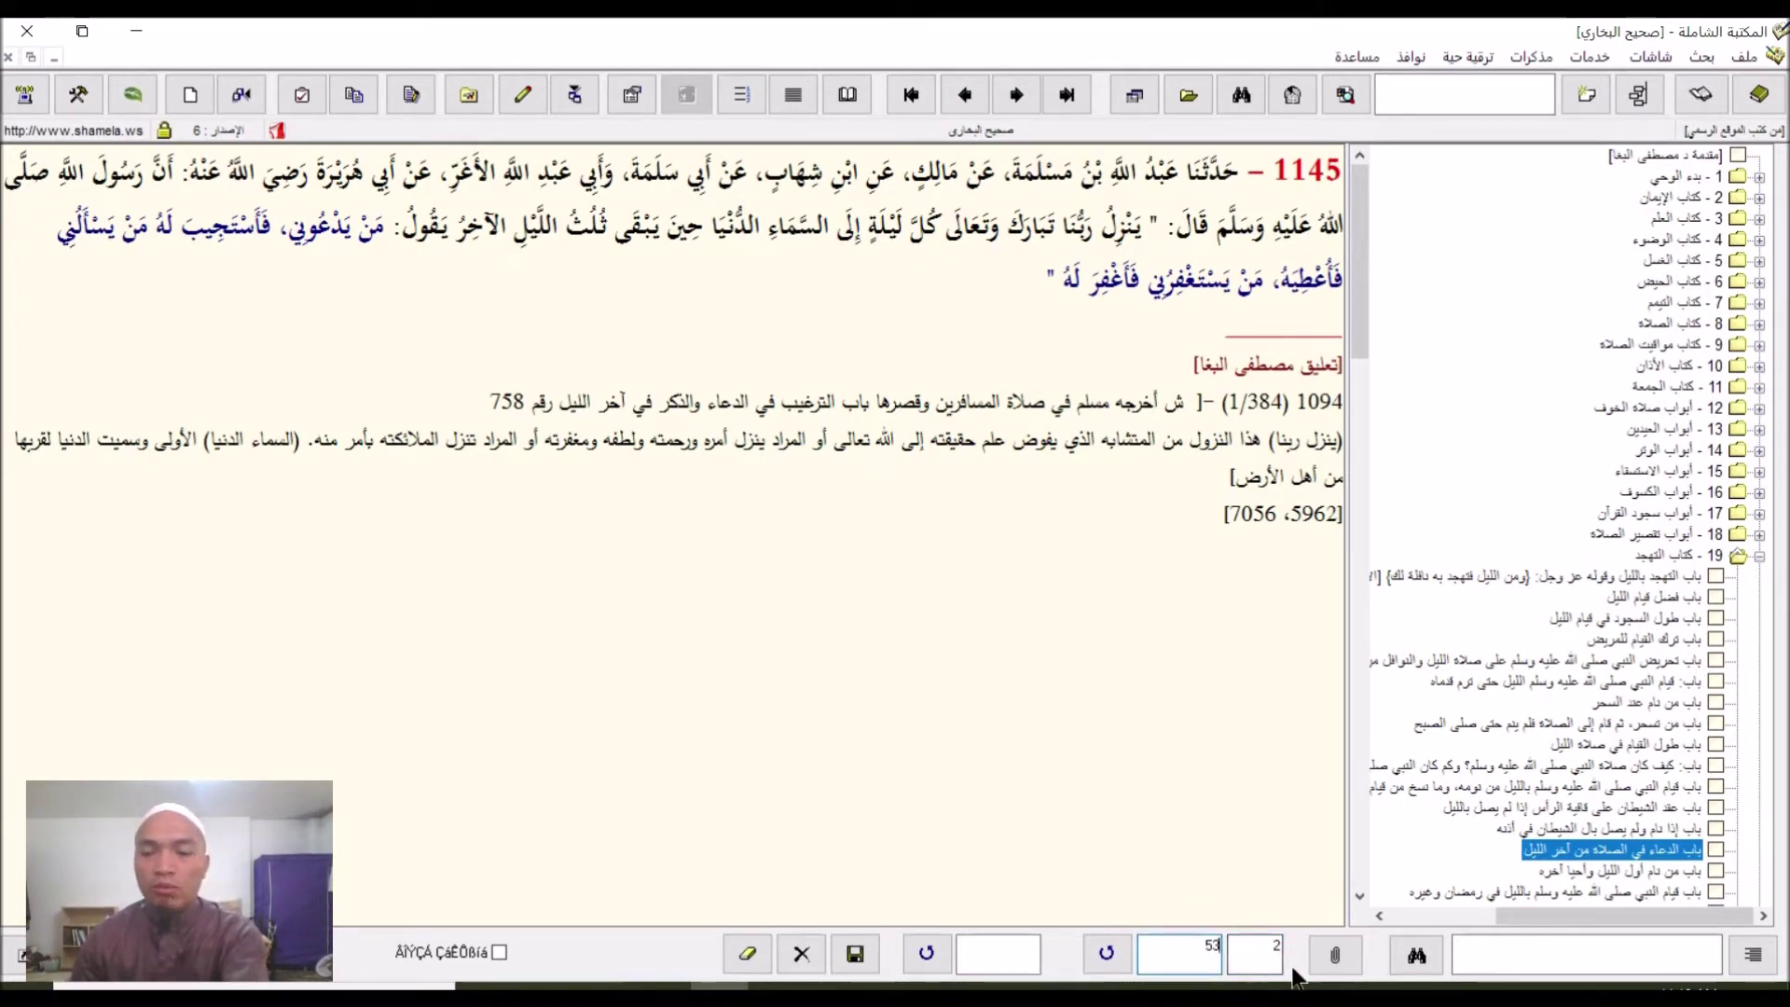
{"action": "key", "text": "Return"}
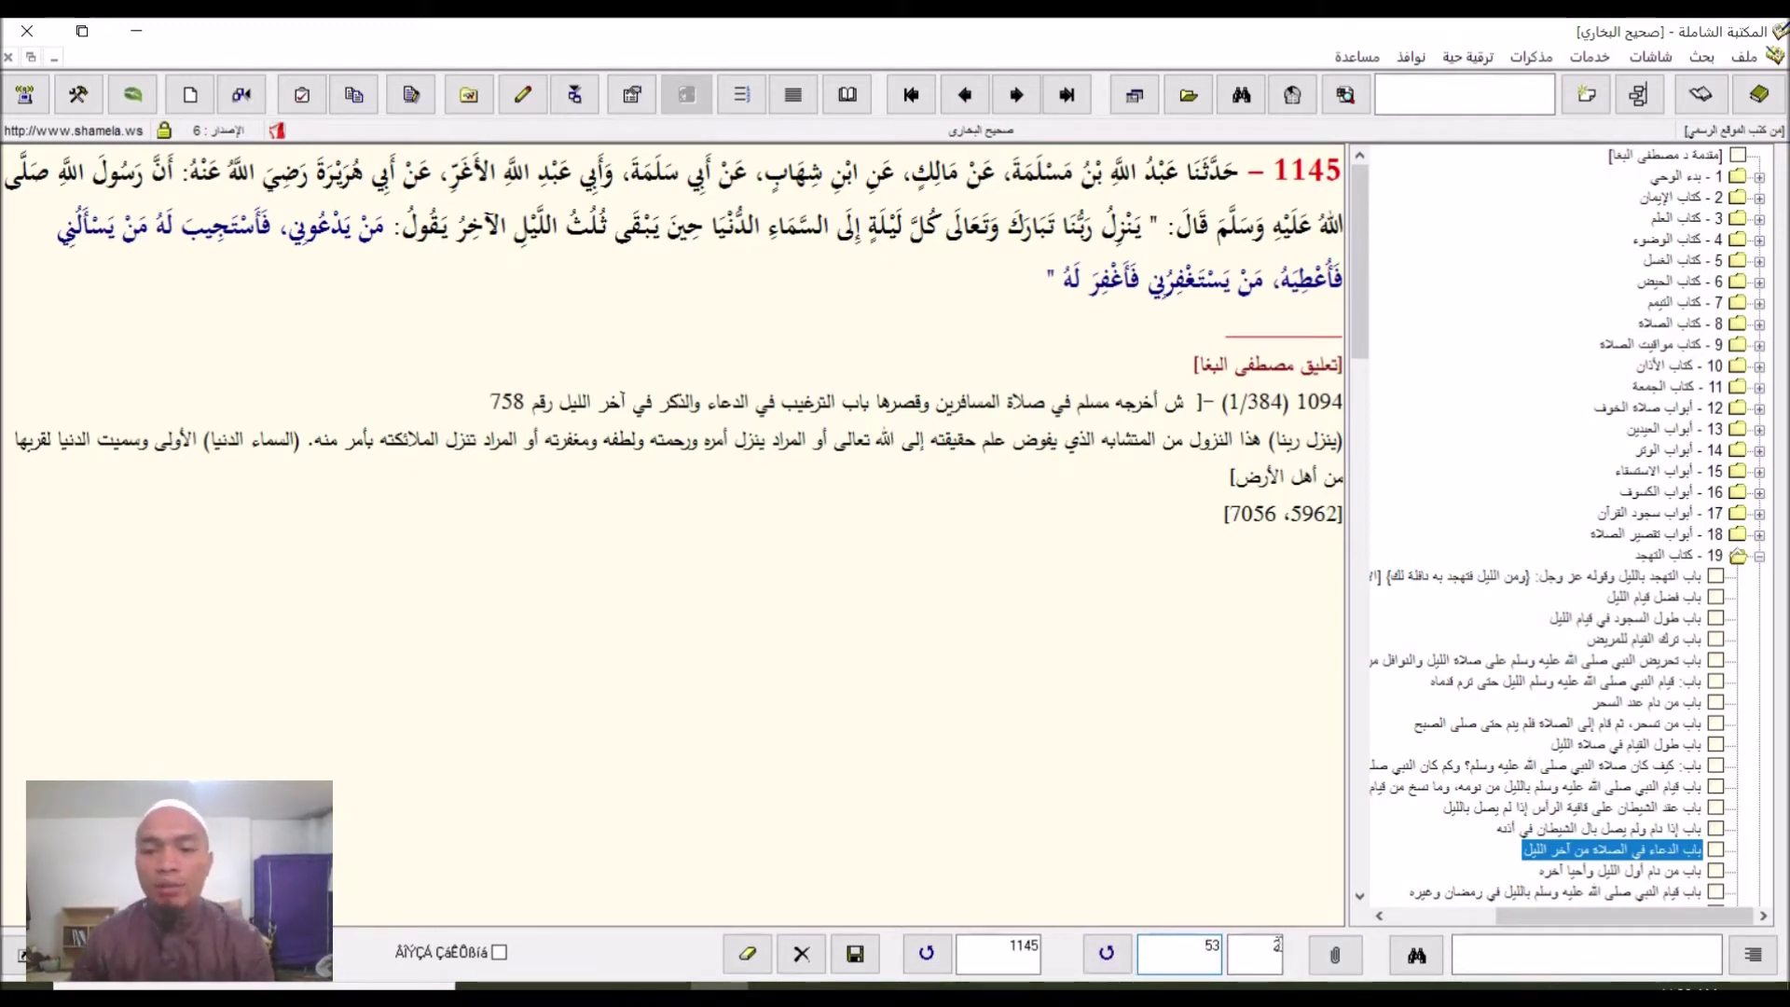
- Change the part number to 3 and go to page 53 of that part
{"action": "left_click", "coordinate": [1277, 944]}
{"action": "key", "text": "BackSpace"}
{"action": "type", "text": "3"}
{"action": "left_click", "coordinate": [1411, 969]}
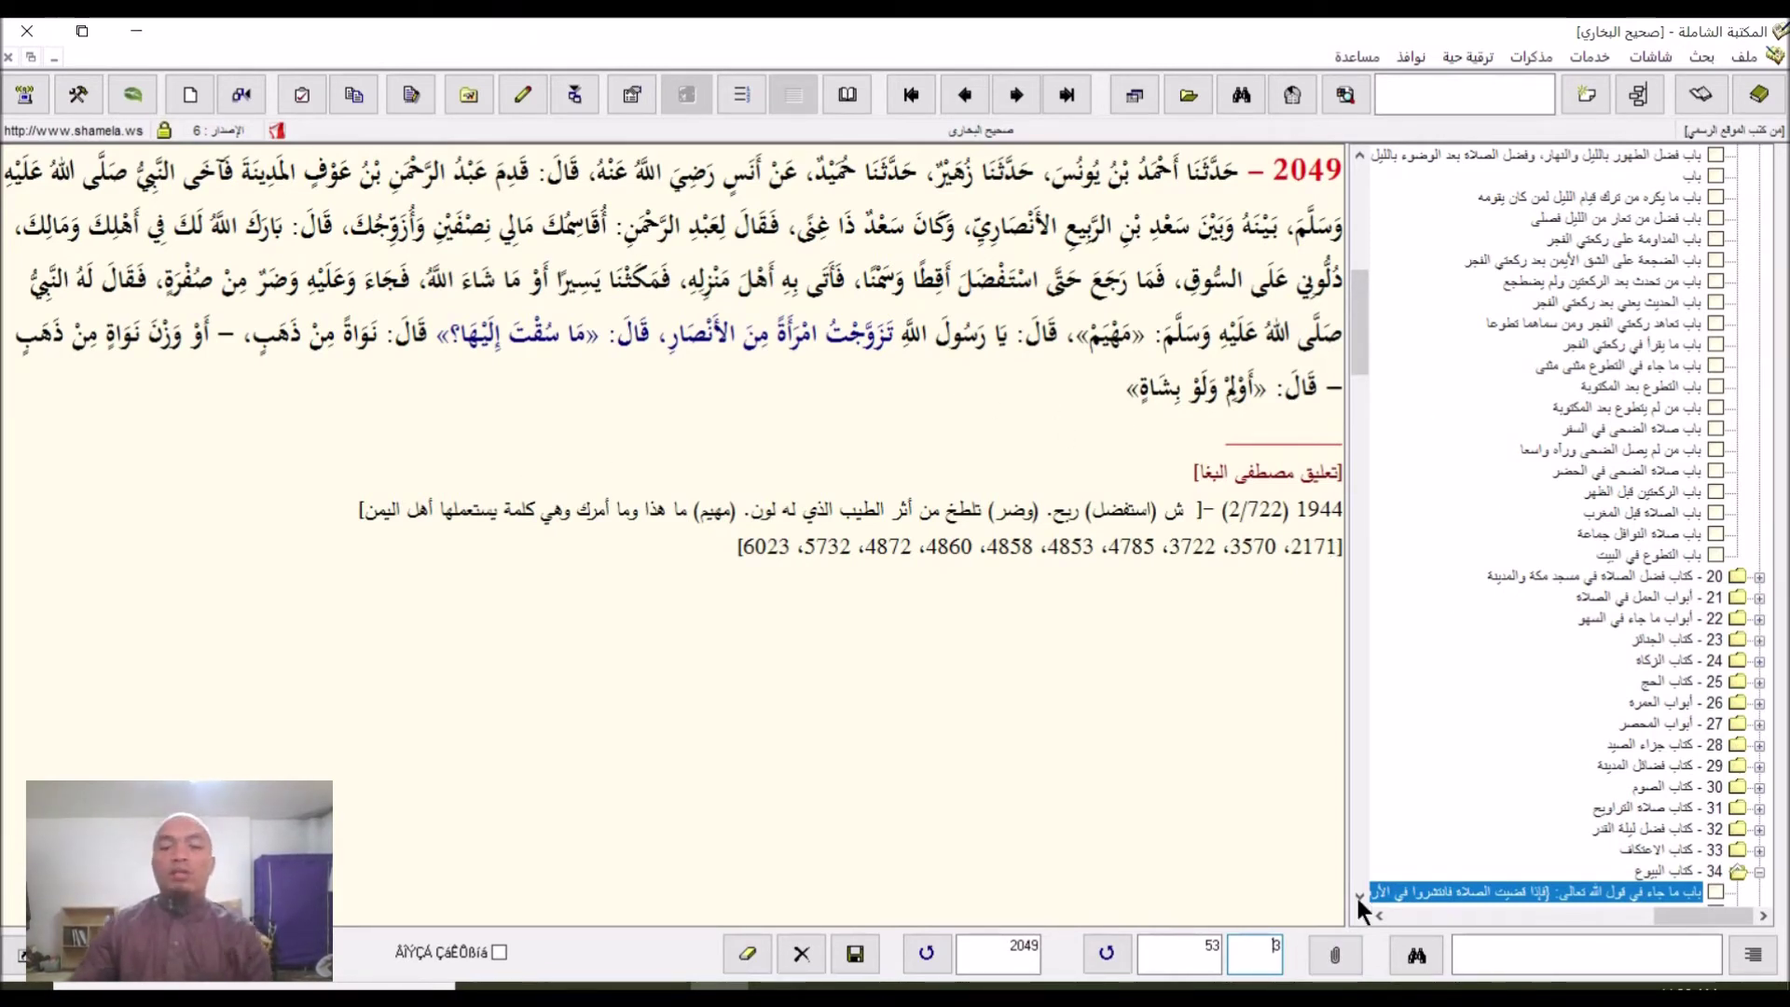
{"action": "key", "text": "super+s"}
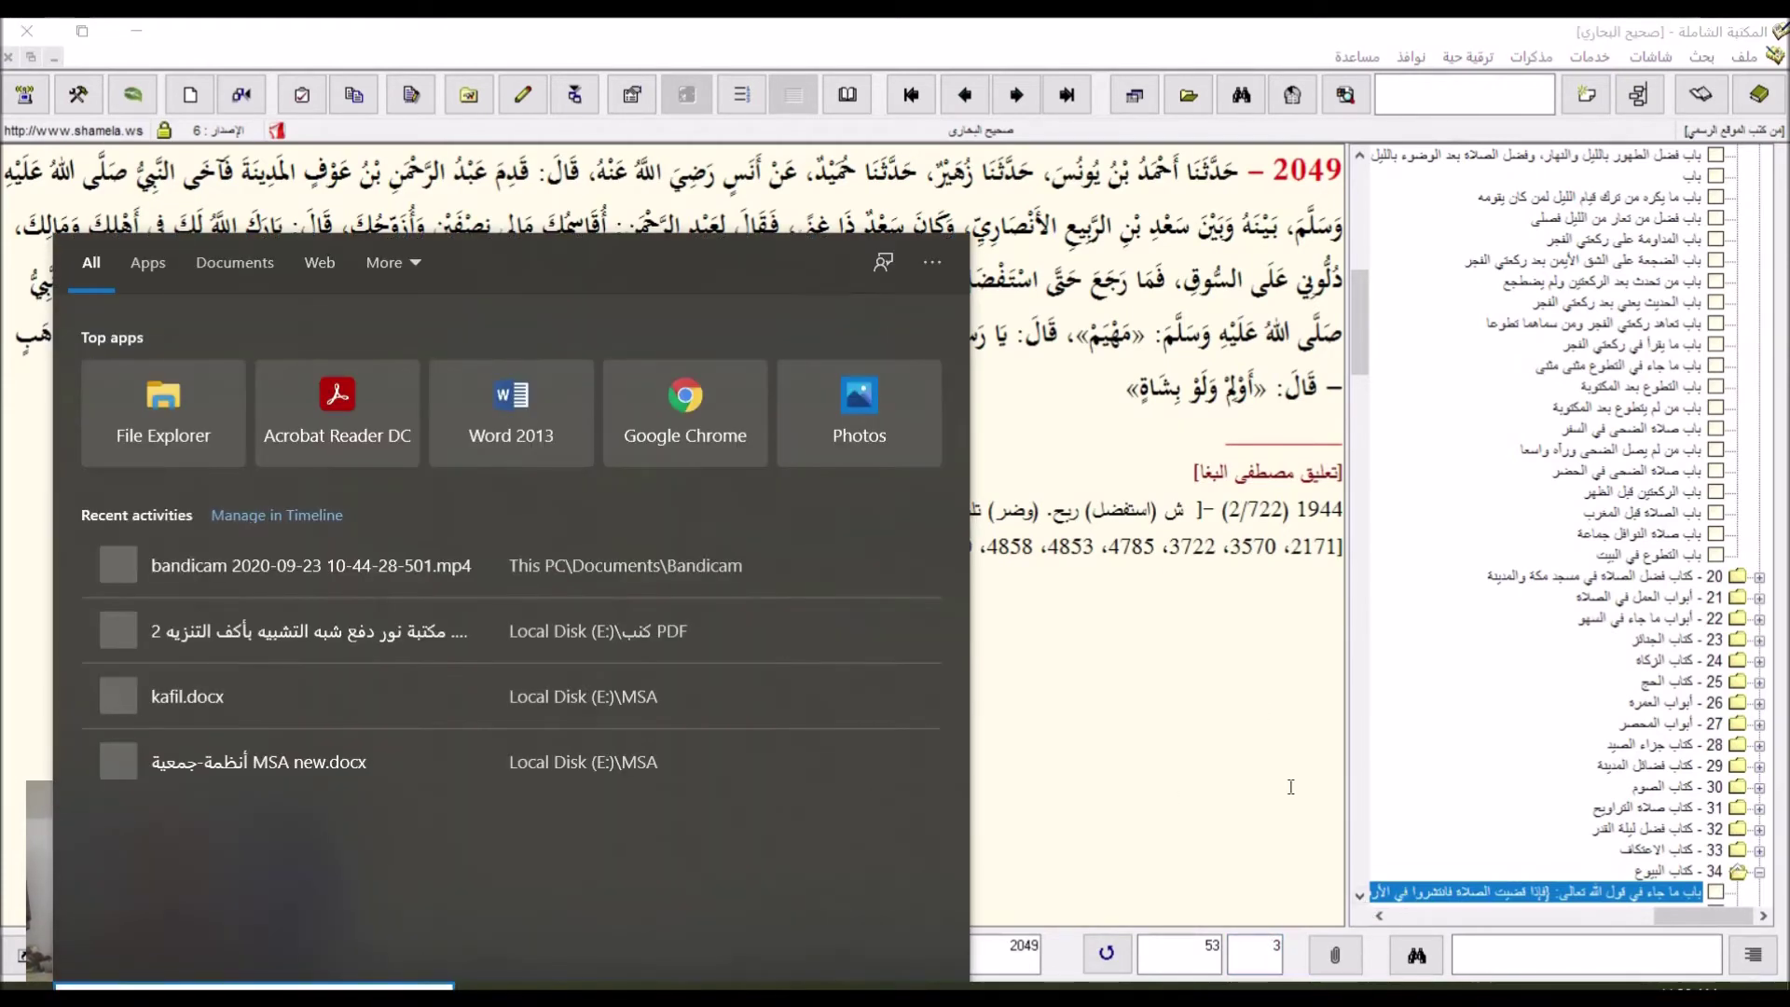
{"action": "left_click", "coordinate": [1274, 768]}
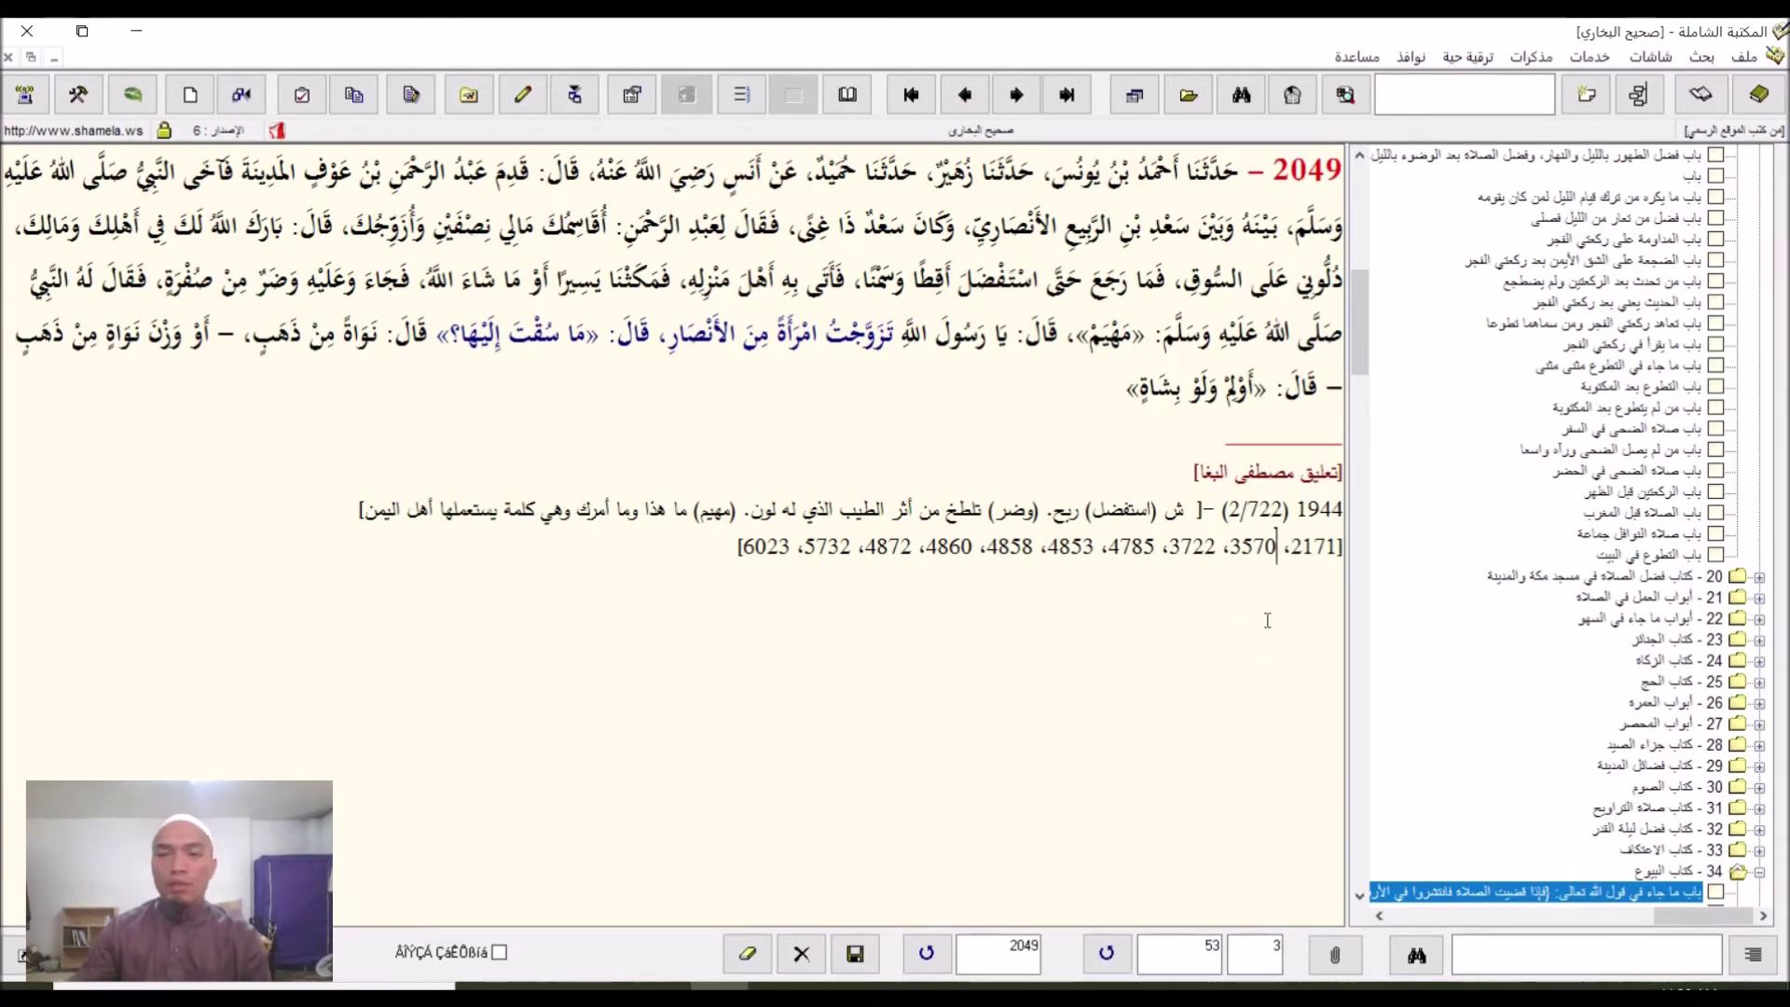
- Open the text search window and deselect all books in the search scope
{"action": "left_click", "coordinate": [1244, 94]}
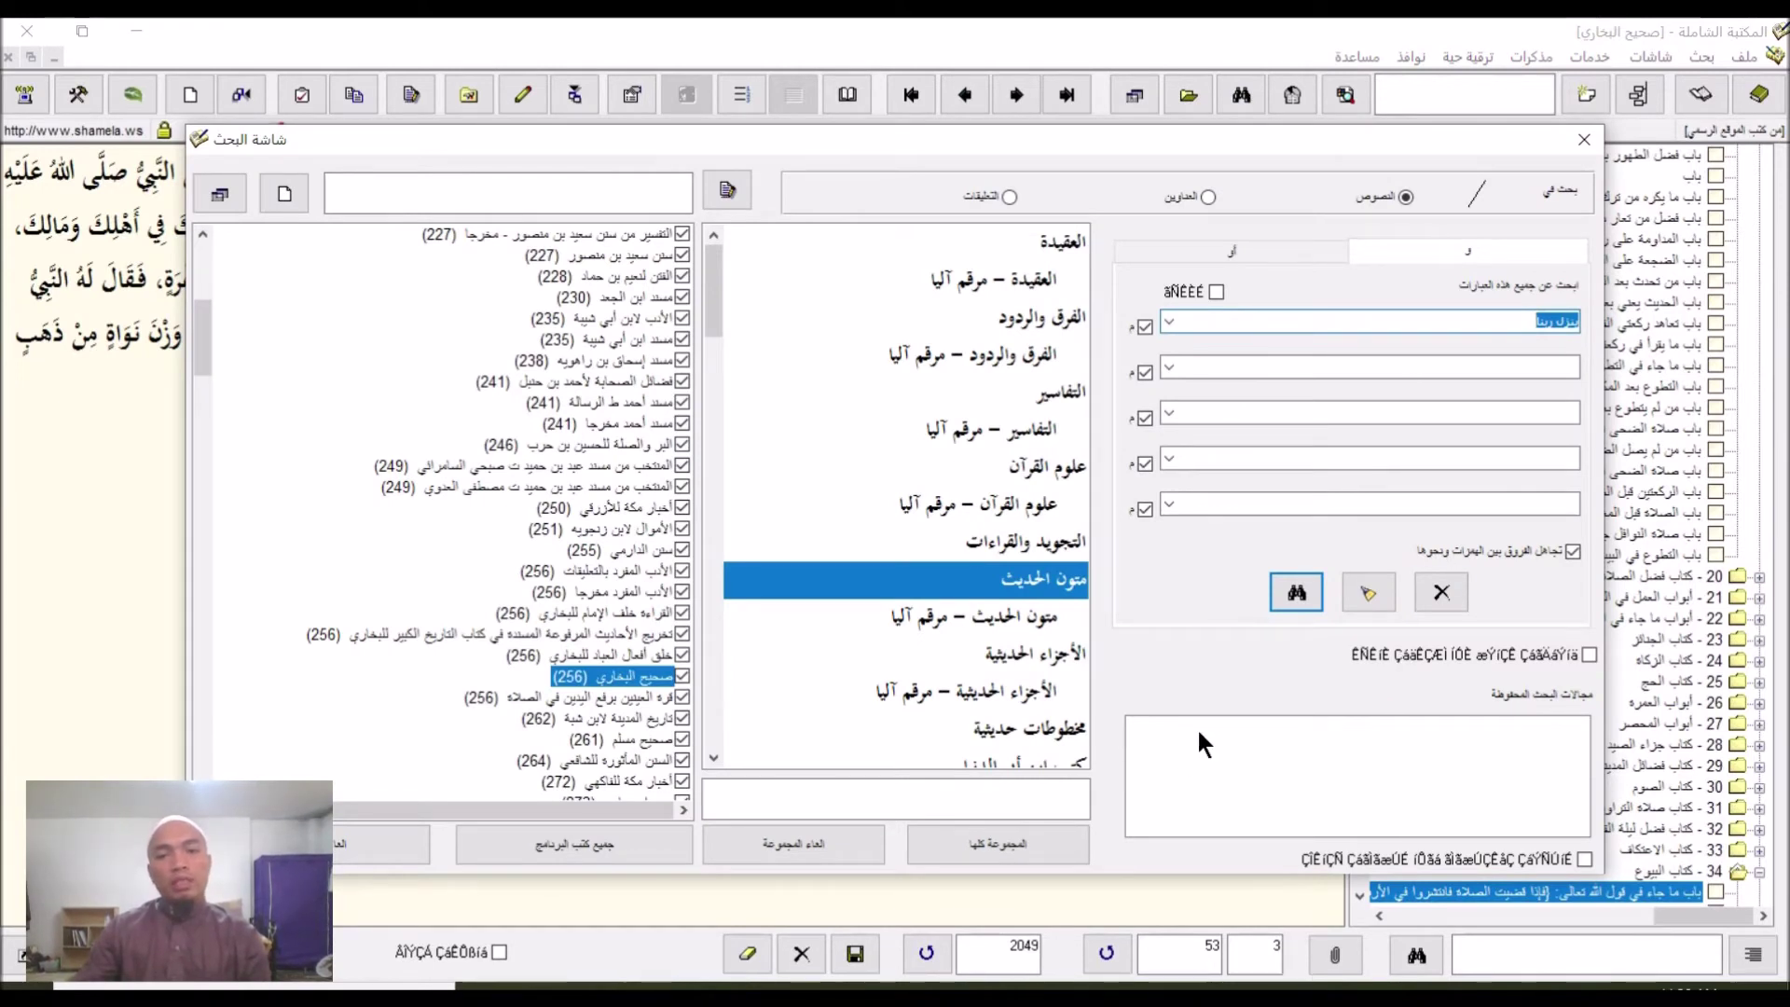
{"action": "left_click", "coordinate": [388, 835]}
{"action": "left_click_drag", "start_coordinate": [1086, 140], "coordinate": [1287, 141]}
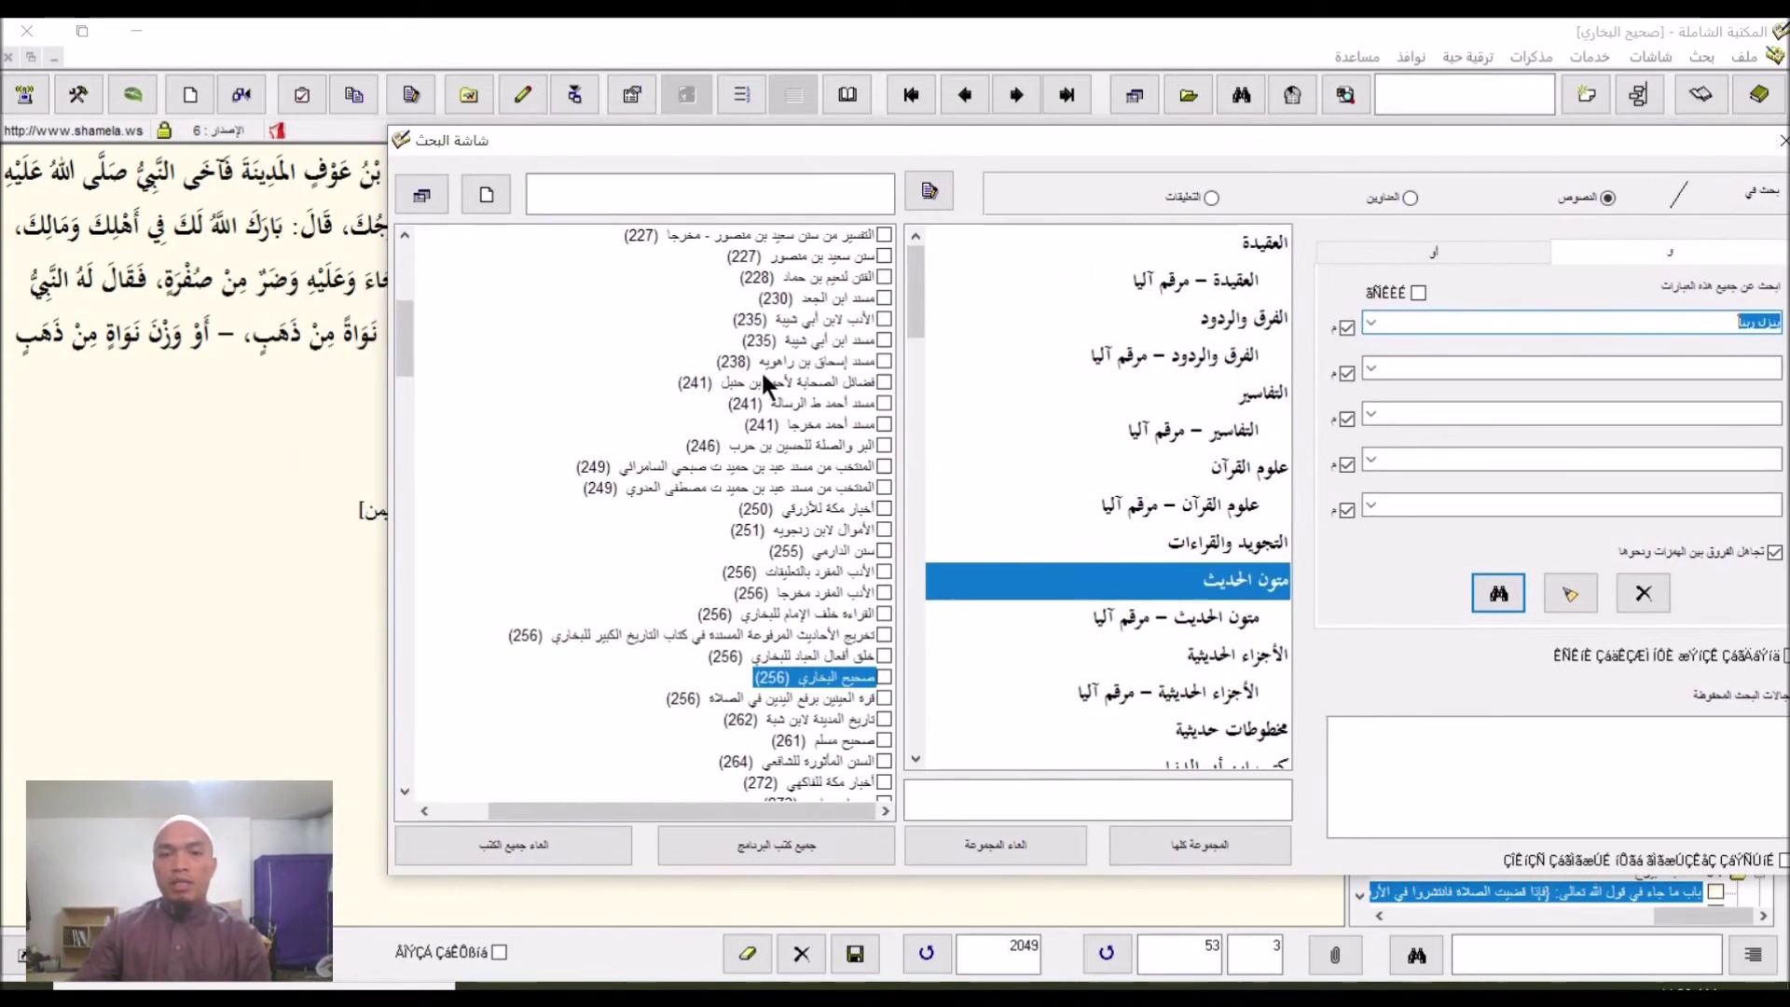
- Select the entire متون الحديث group, deselect it again, and close the search window
{"action": "left_click", "coordinate": [1209, 850]}
{"action": "left_click", "coordinate": [1172, 843]}
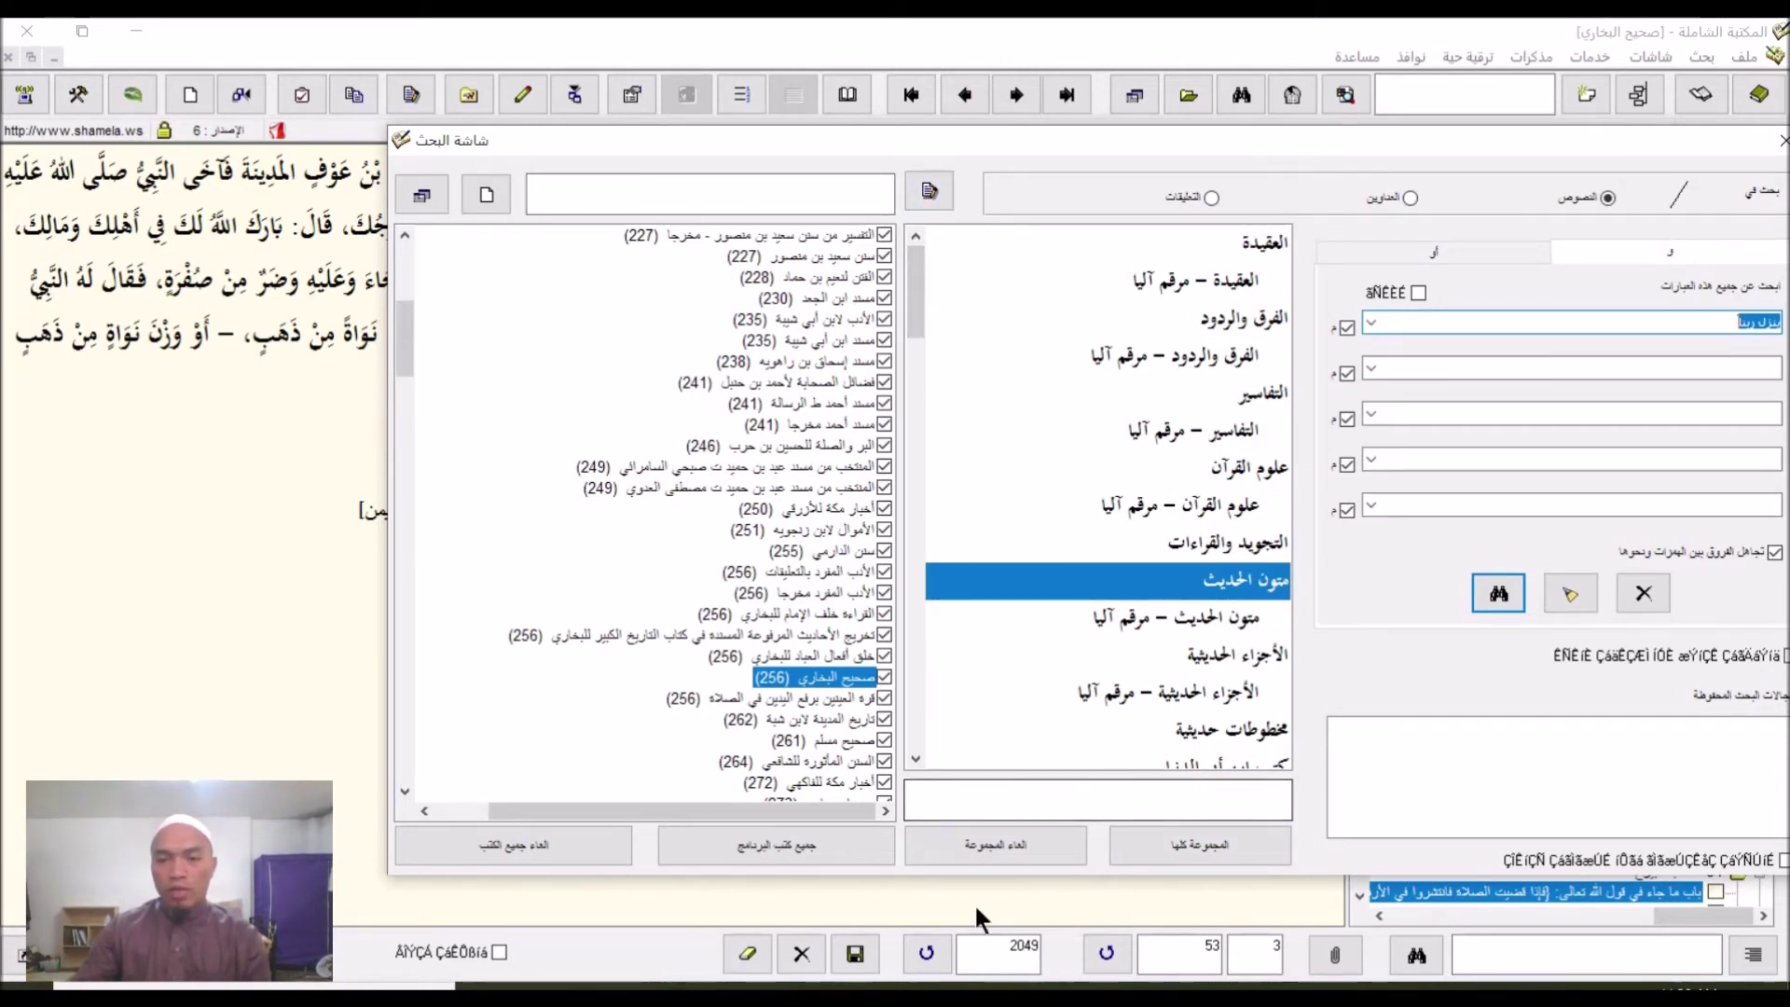
{"action": "left_click", "coordinate": [1012, 843]}
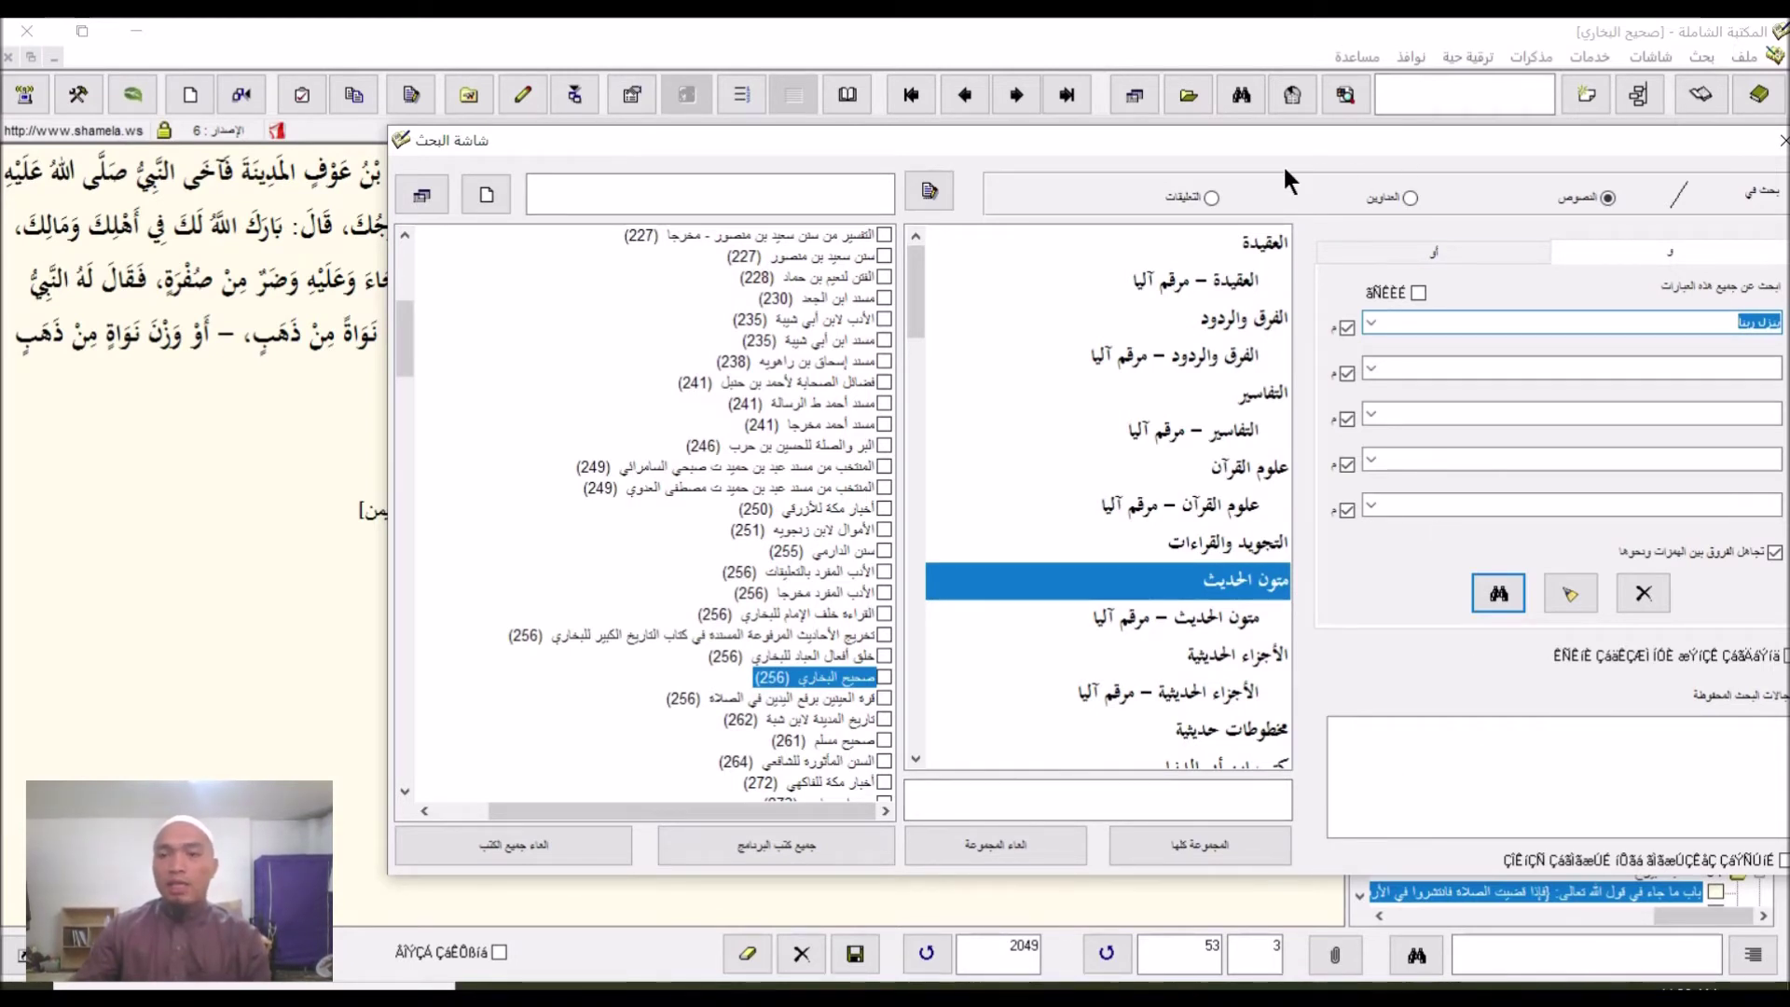
{"action": "left_click_drag", "start_coordinate": [1165, 141], "coordinate": [1113, 120]}
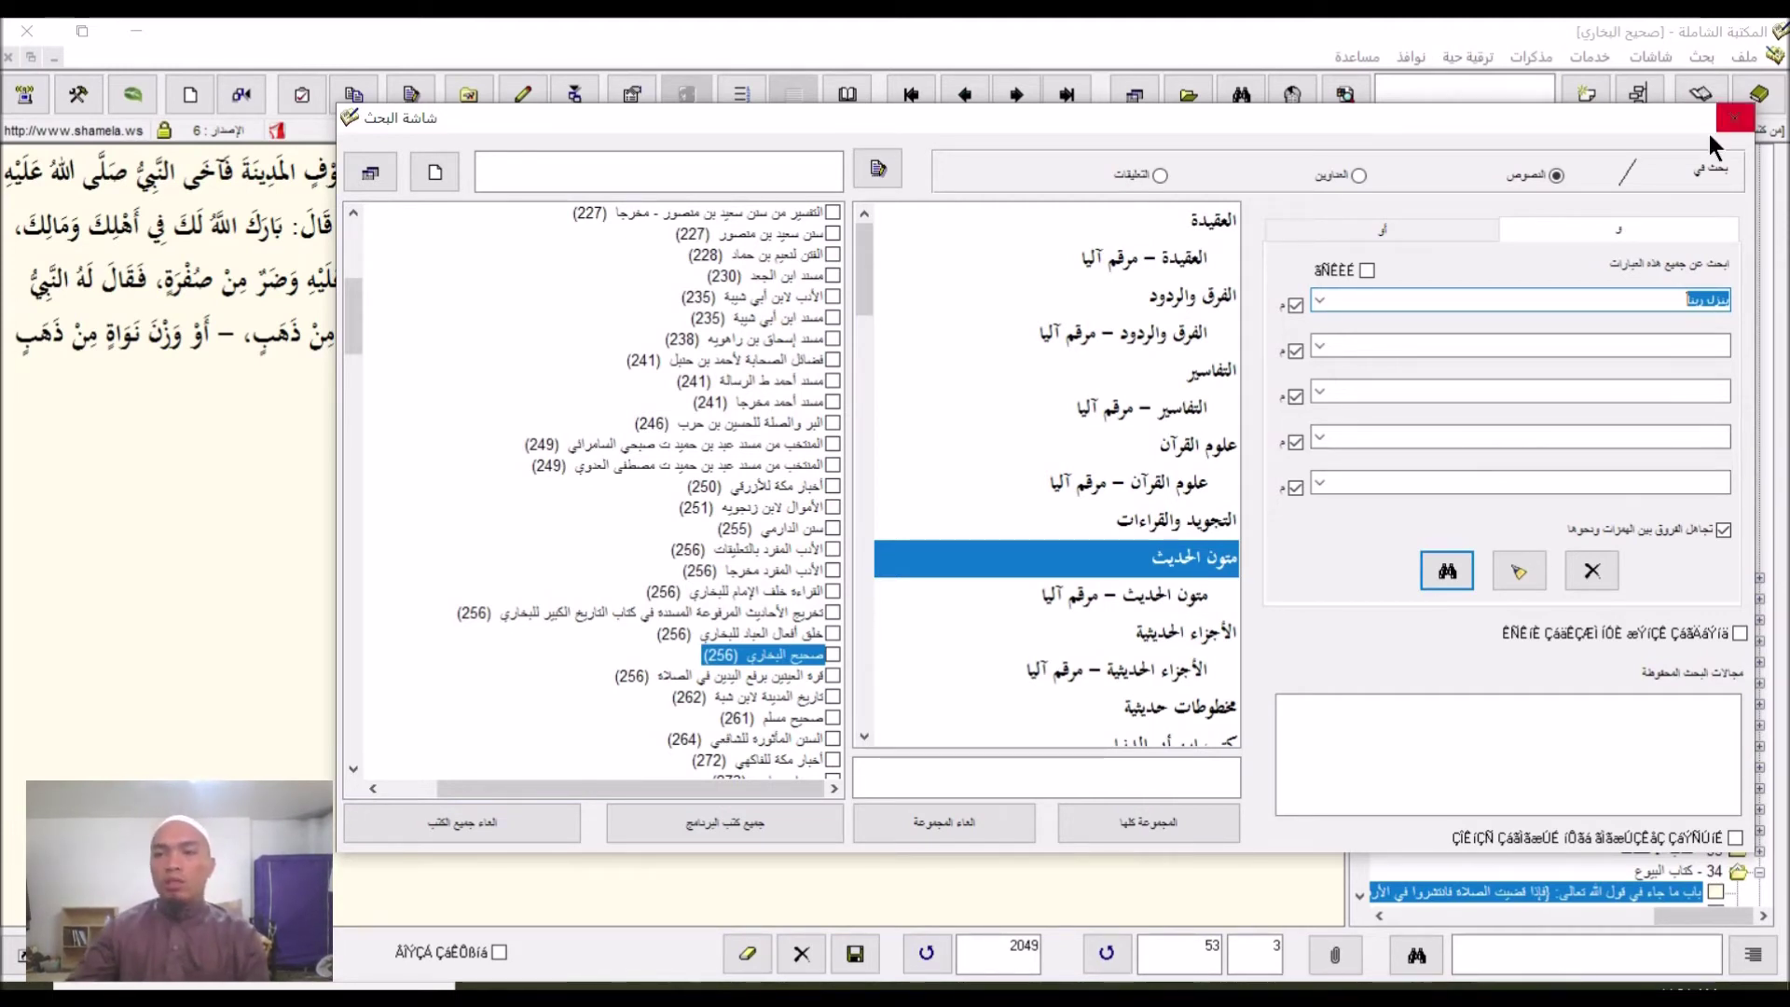
{"action": "left_click", "coordinate": [1734, 117]}
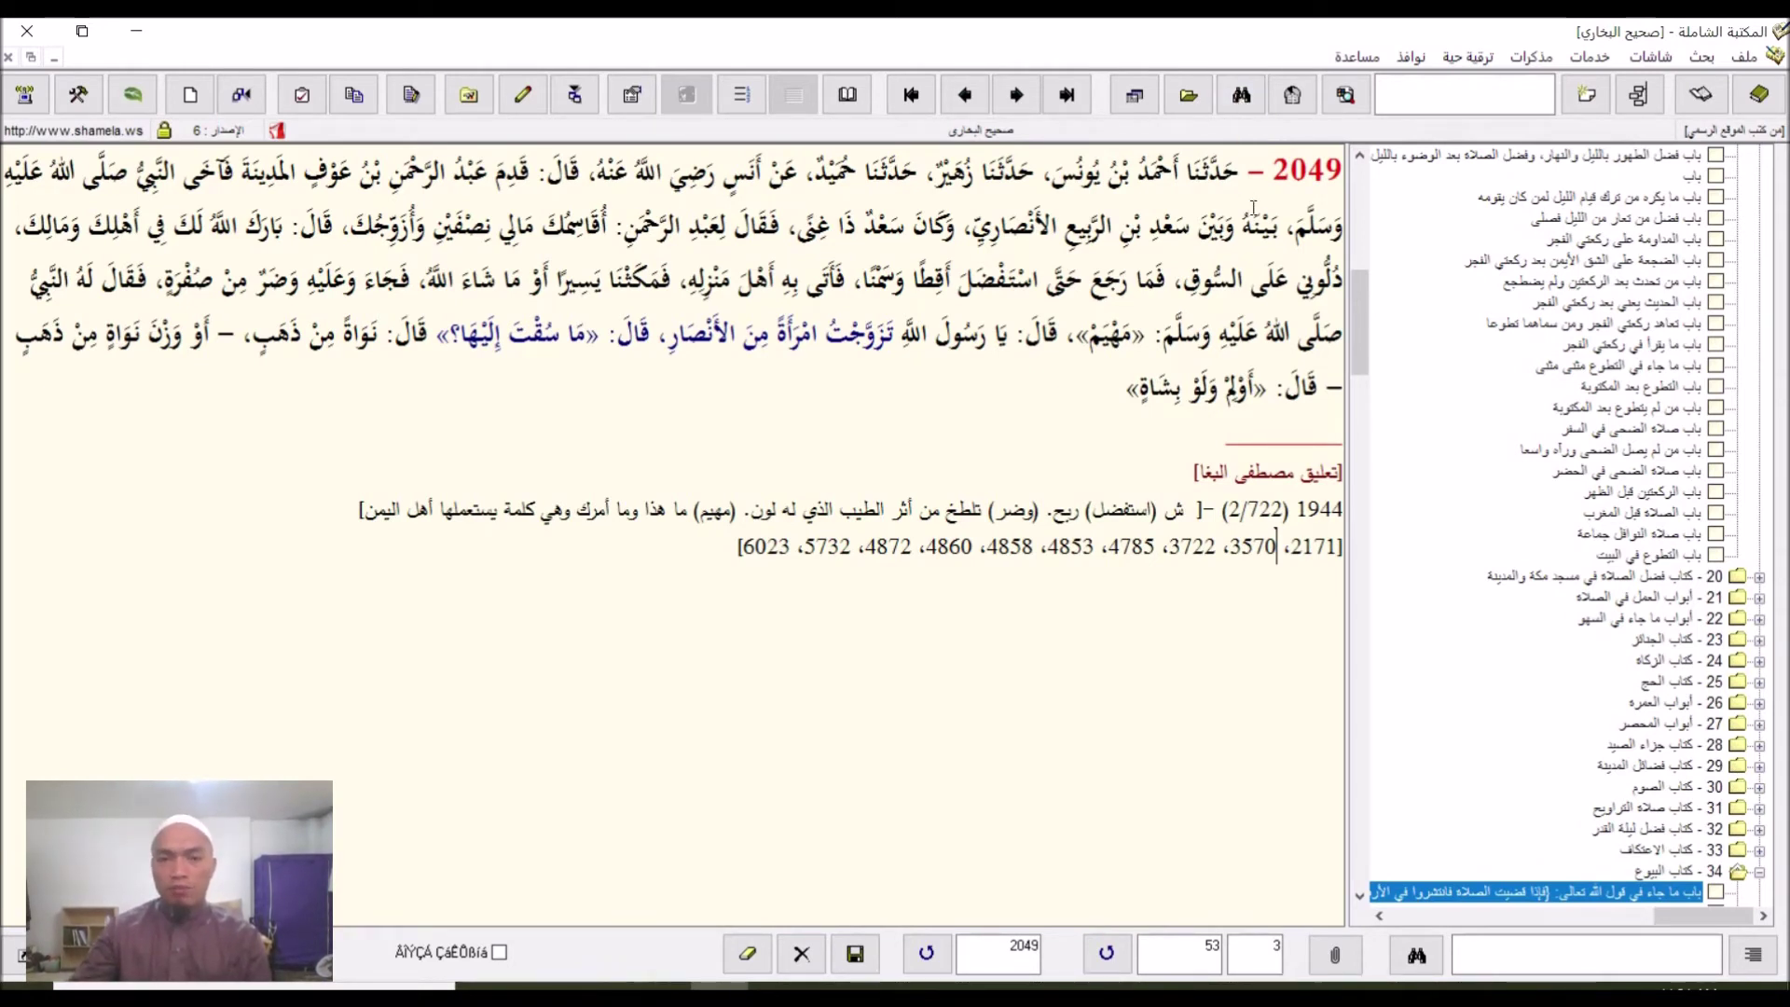
- Reopen the search window and select all books in فقه حنفي, فقه حنفي – مرقم آليا and فقه مالكي
{"action": "left_click", "coordinate": [1243, 96]}
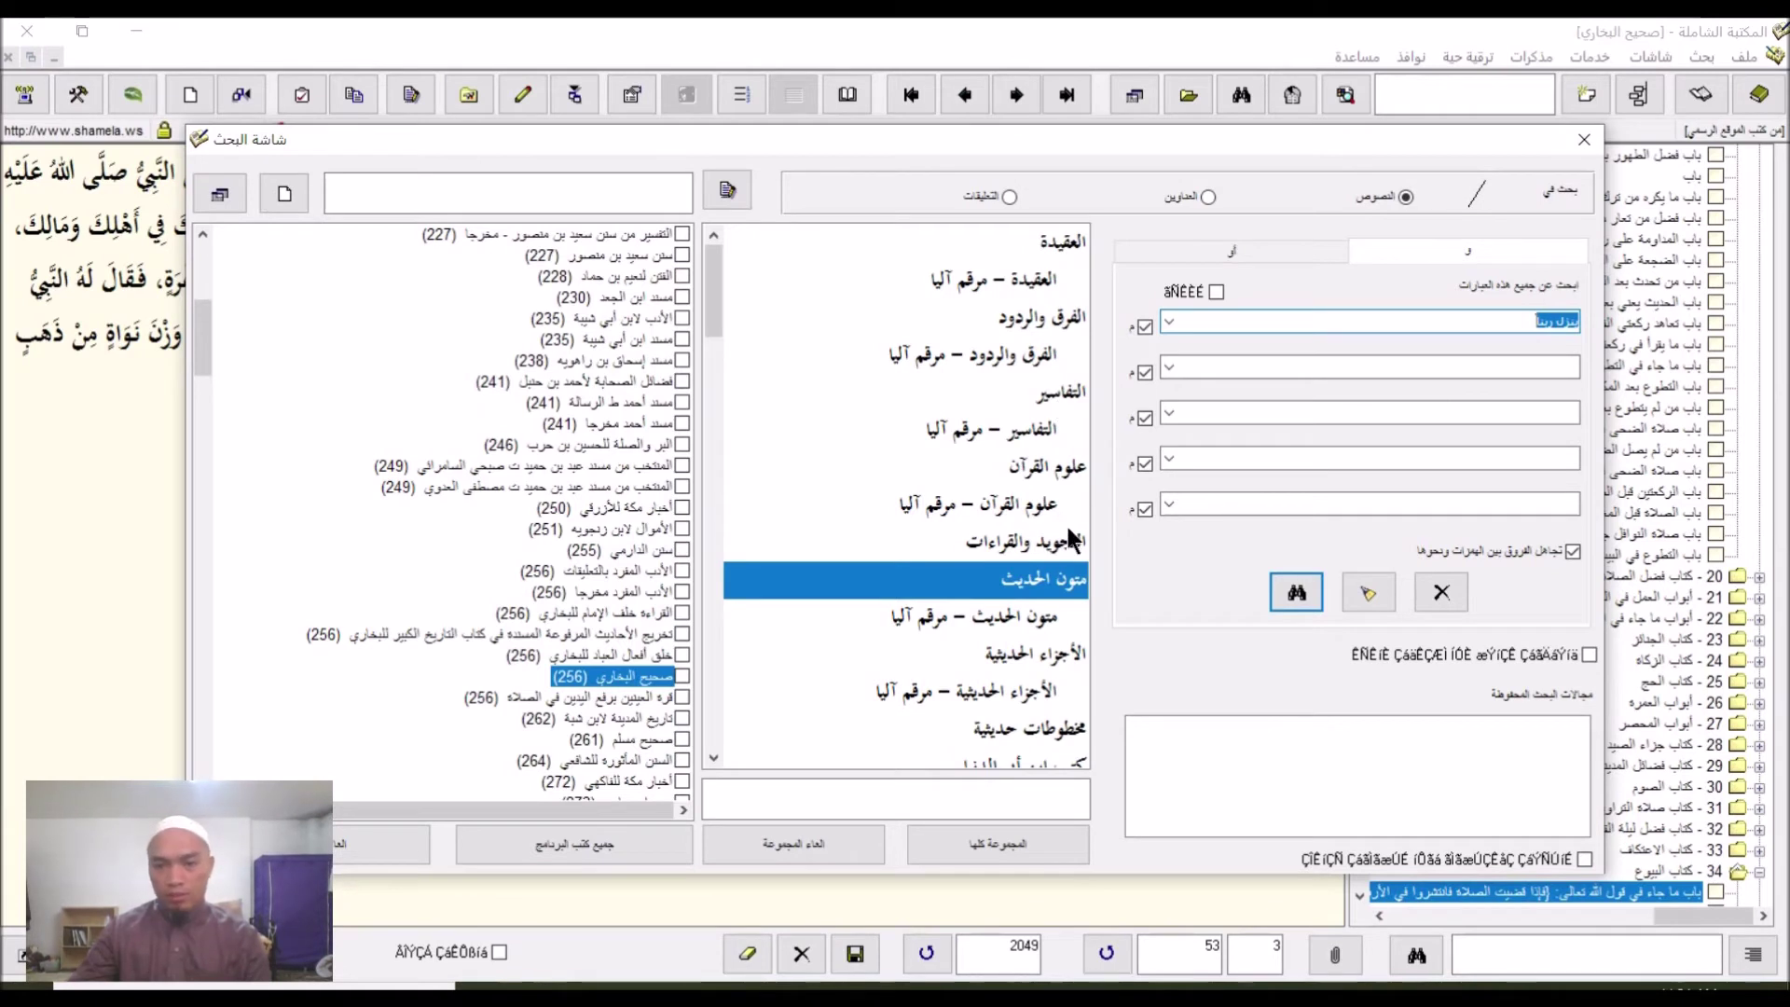
{"action": "scroll", "coordinate": [1062, 513], "scroll_direction": "down", "scroll_amount": 6}
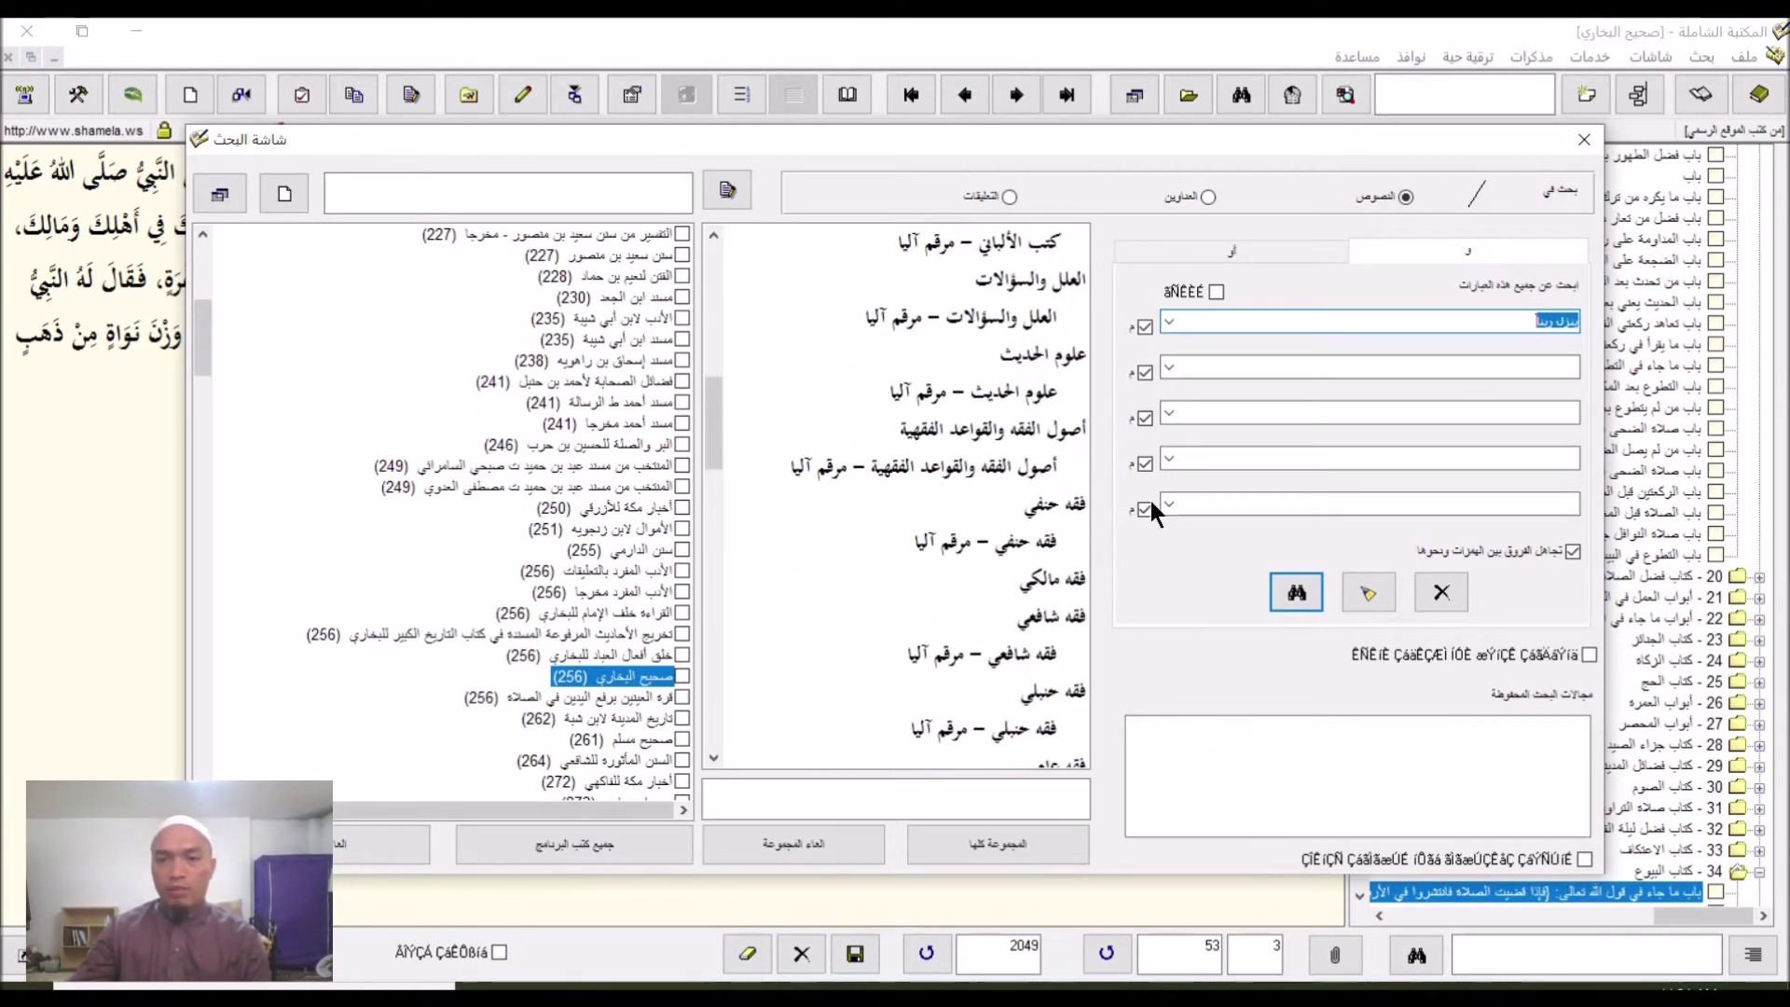
{"action": "left_click", "coordinate": [1054, 501]}
{"action": "left_click", "coordinate": [1037, 549]}
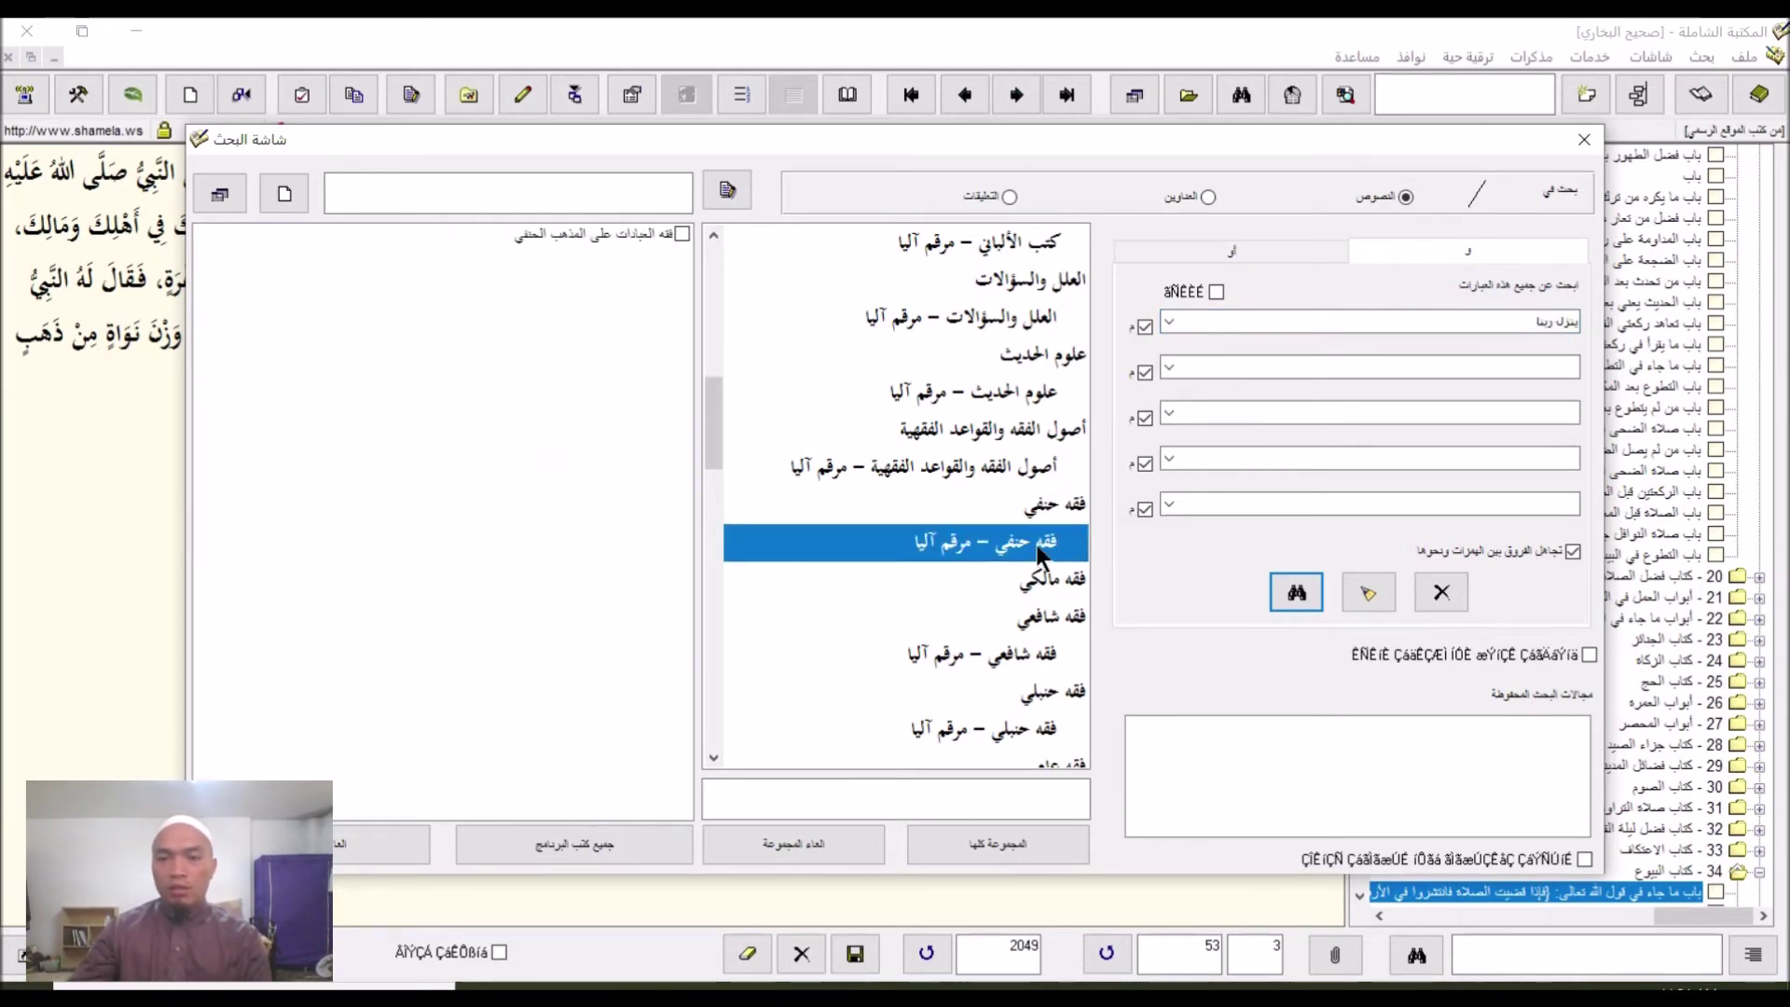
{"action": "left_click", "coordinate": [1059, 500]}
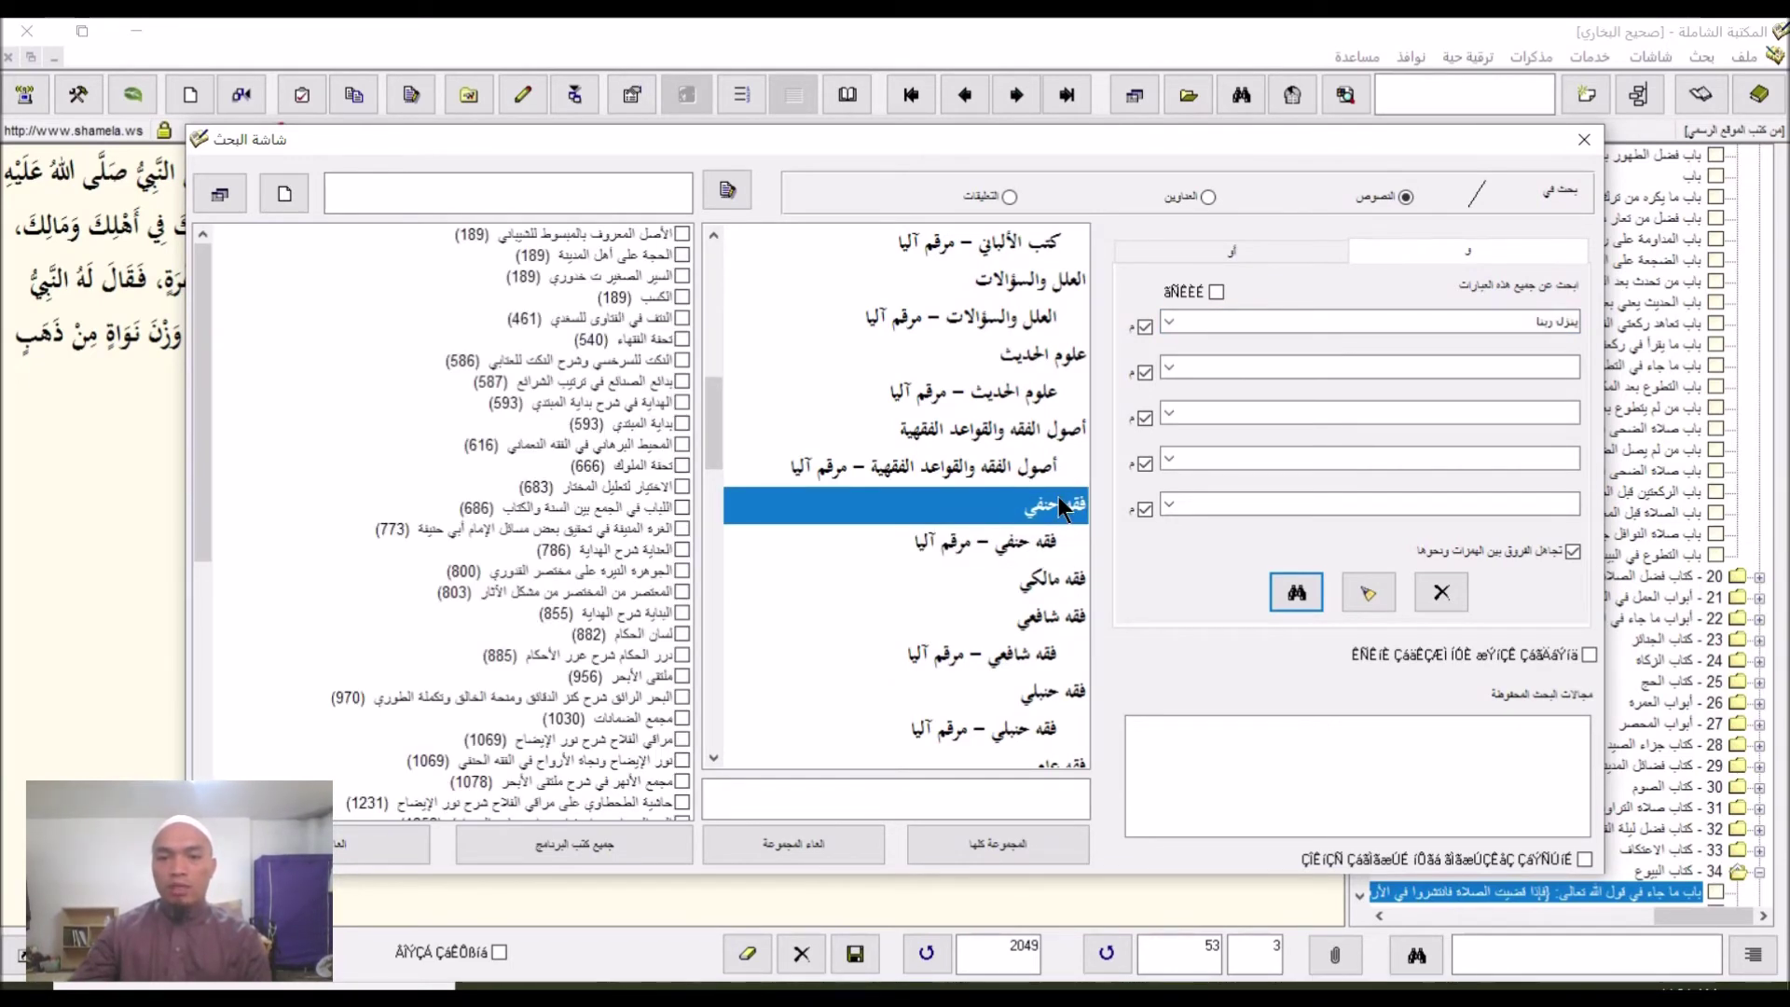
{"action": "left_click", "coordinate": [998, 839]}
{"action": "left_click", "coordinate": [1039, 538]}
{"action": "left_click", "coordinate": [1021, 839]}
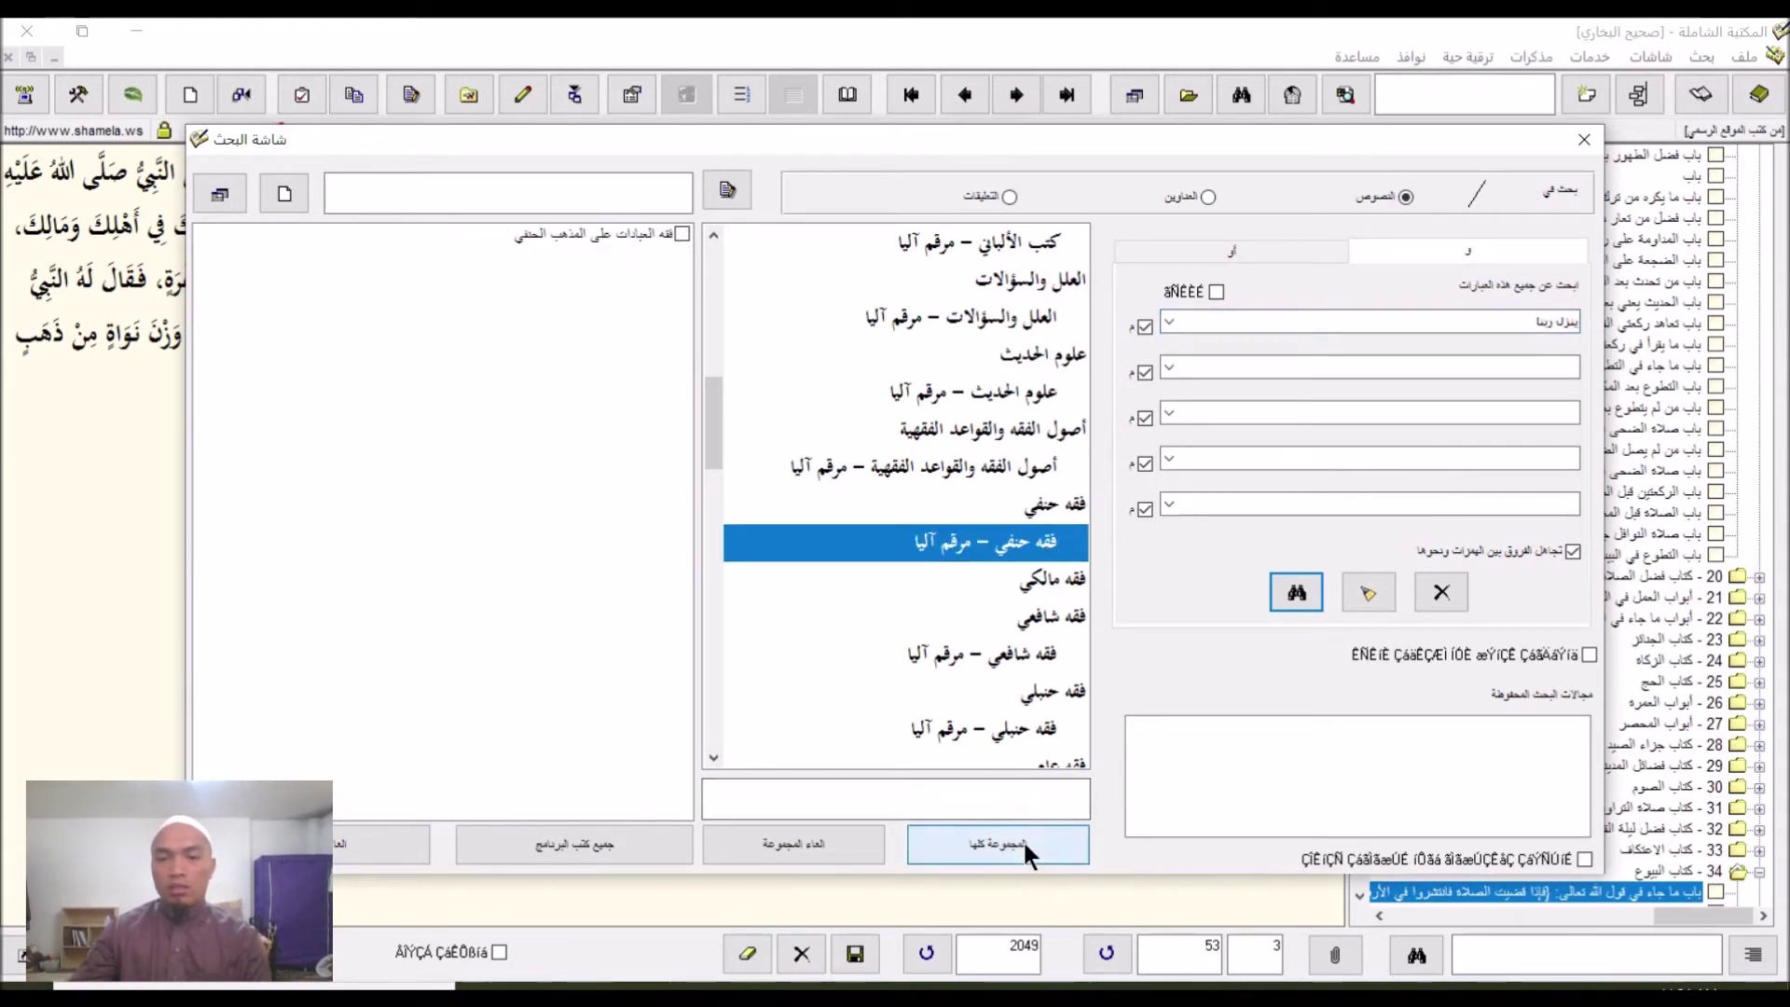
{"action": "left_click", "coordinate": [1058, 583]}
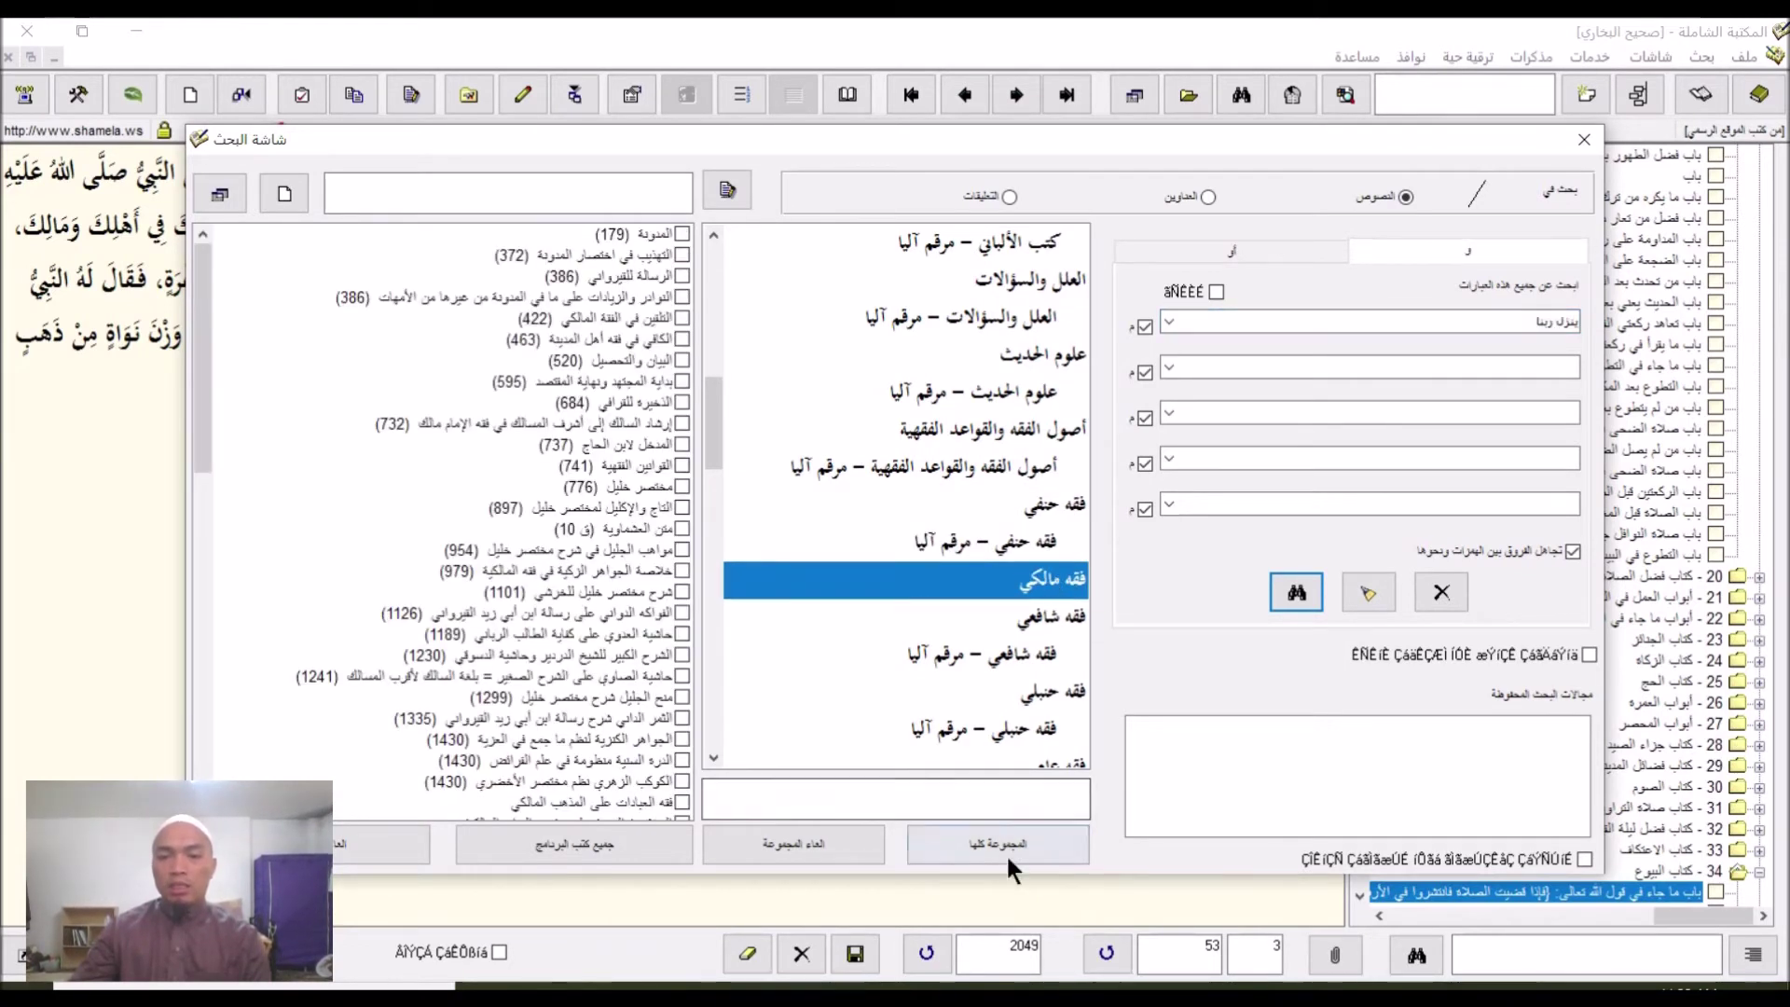
{"action": "left_click", "coordinate": [996, 836]}
- Add all books of فقه شافعي and فقه حنبلي, including both مرقم آليا groups, to the search scope
{"action": "left_click", "coordinate": [1068, 622]}
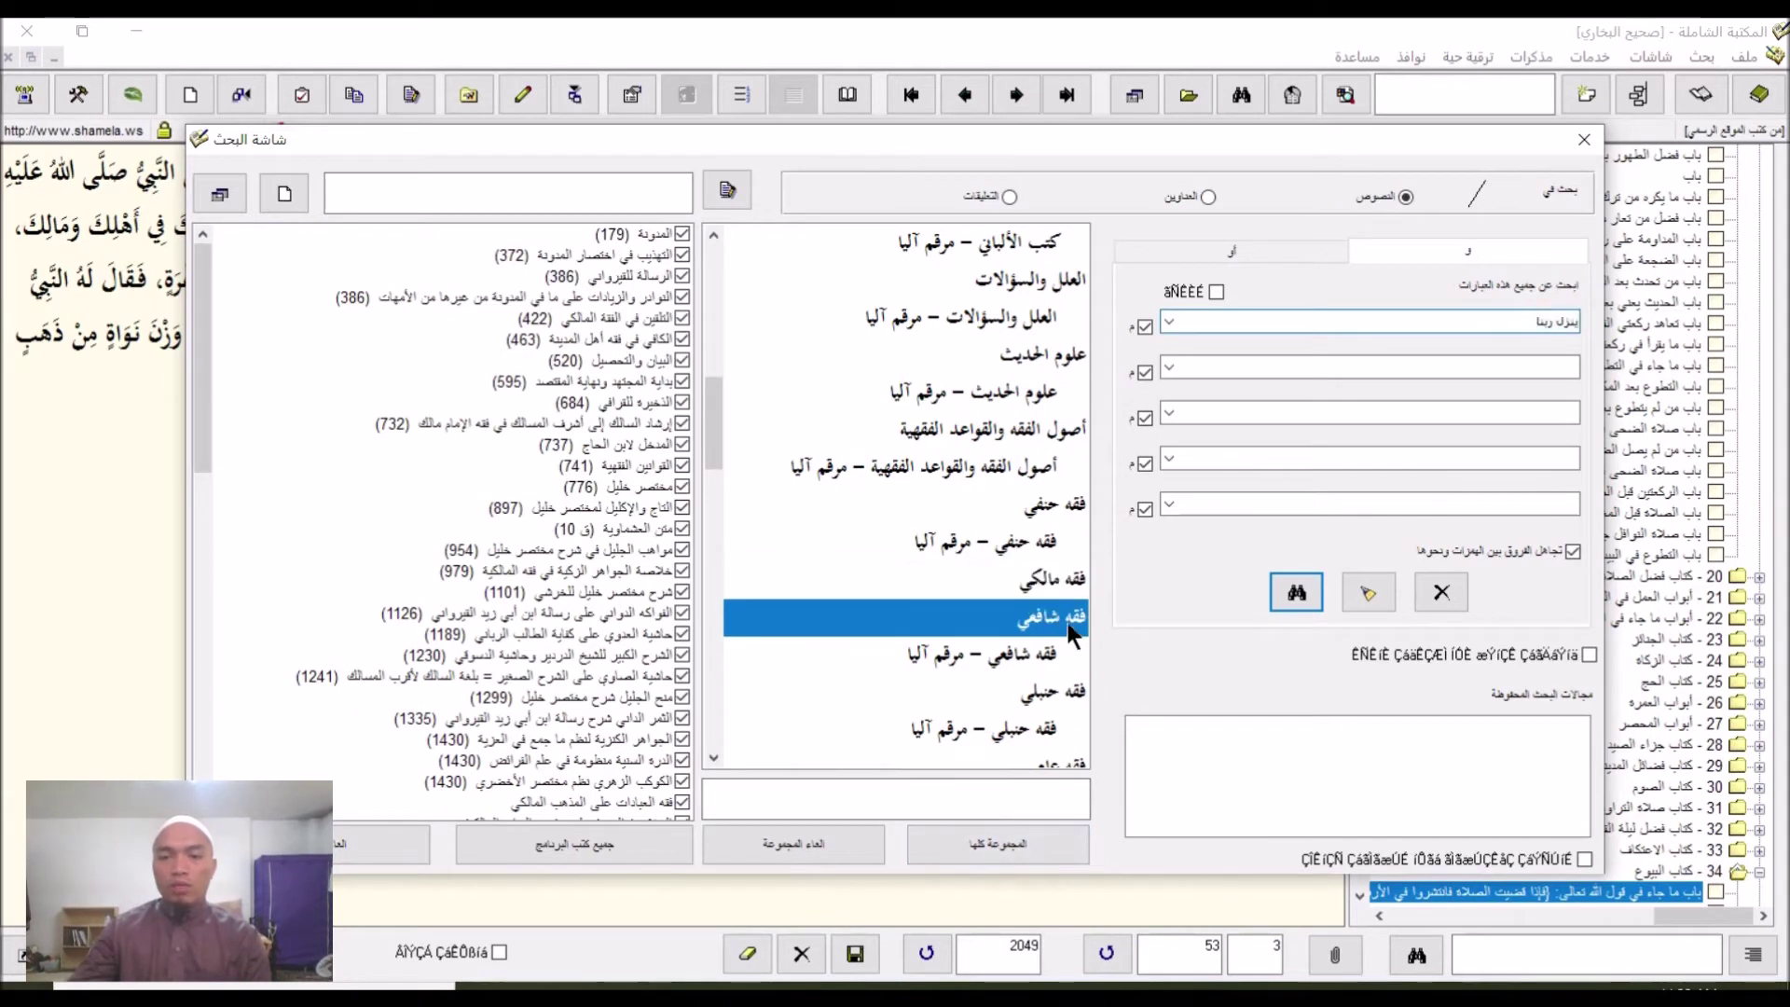
{"action": "left_click", "coordinate": [1000, 839]}
{"action": "left_click", "coordinate": [1039, 662]}
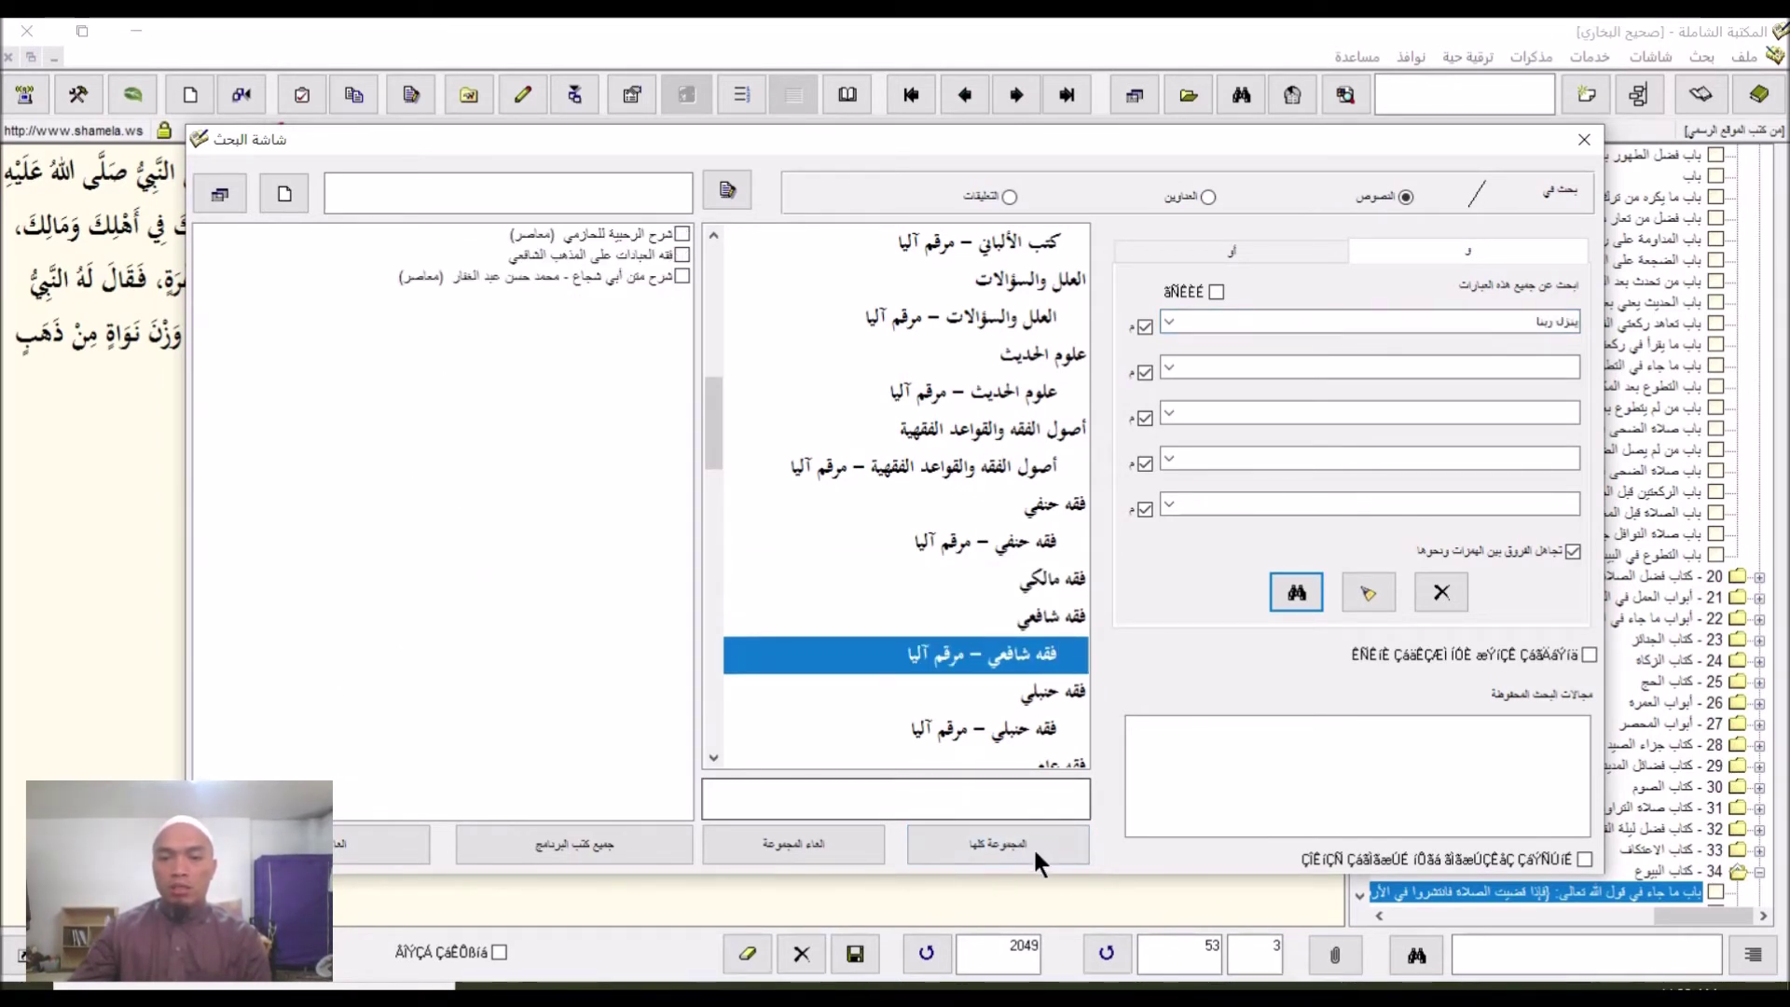
{"action": "left_click", "coordinate": [1005, 841]}
{"action": "left_click", "coordinate": [1042, 692]}
{"action": "left_click", "coordinate": [1006, 843]}
{"action": "left_click", "coordinate": [1020, 732]}
{"action": "left_click", "coordinate": [991, 839]}
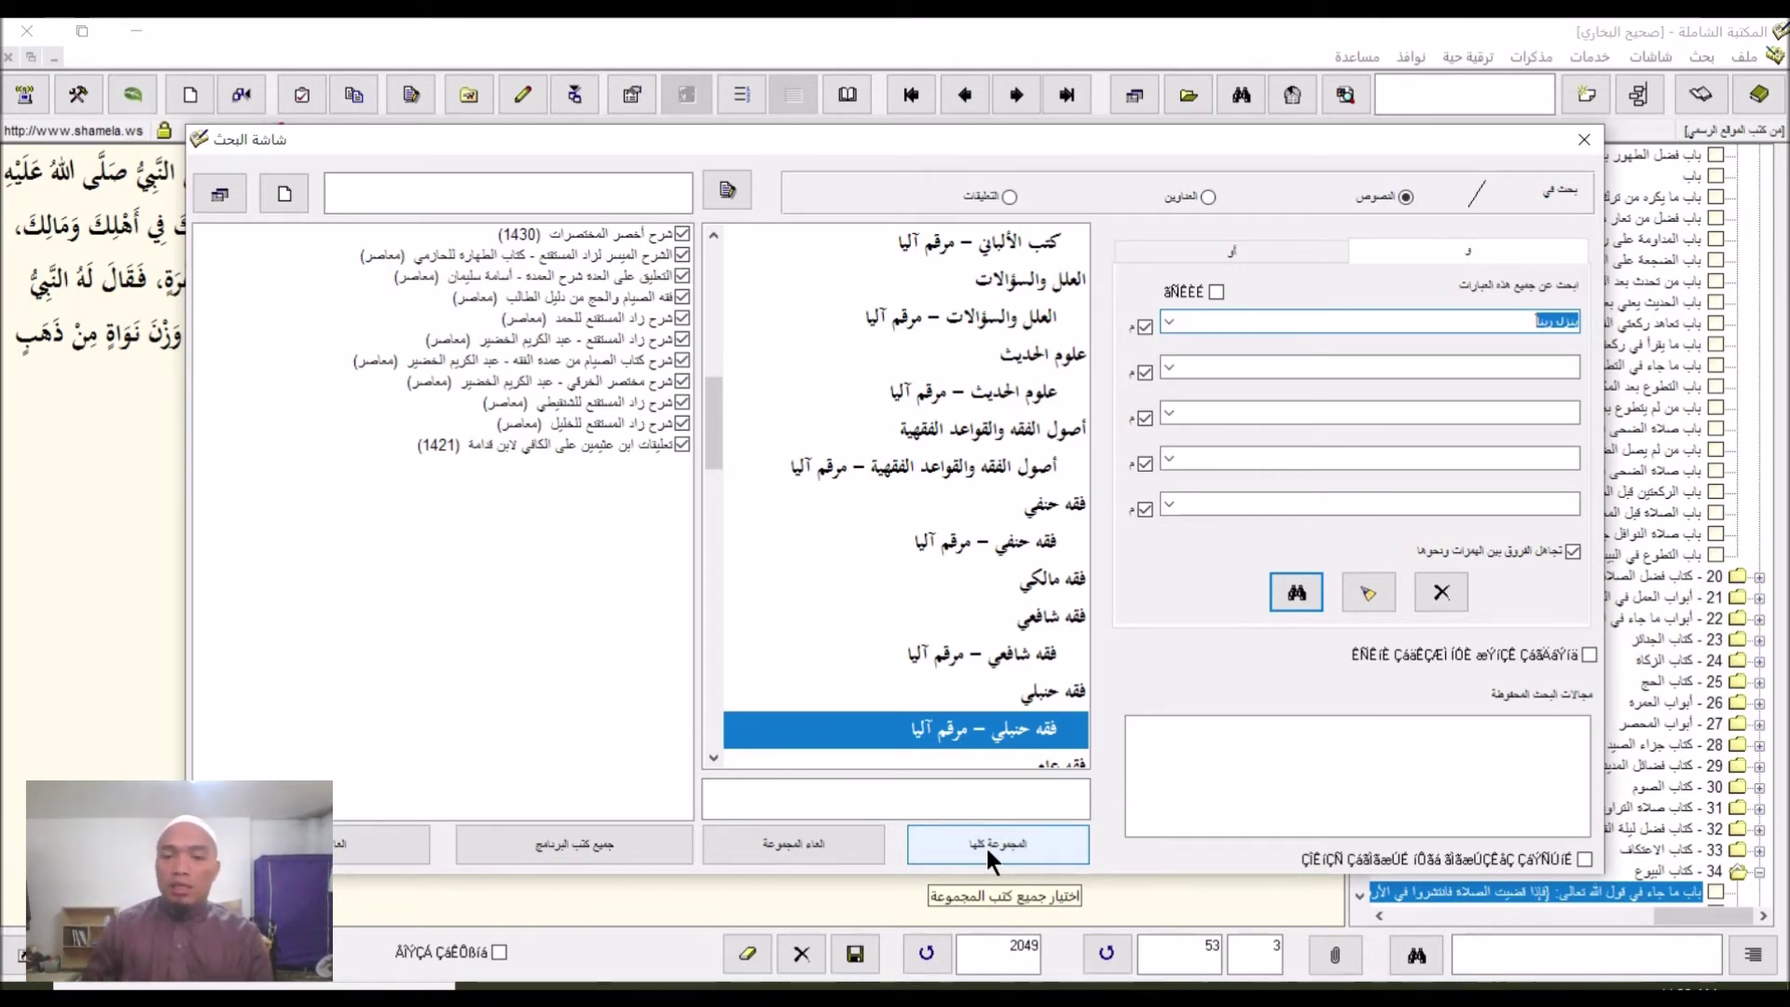
{"action": "left_click", "coordinate": [986, 844]}
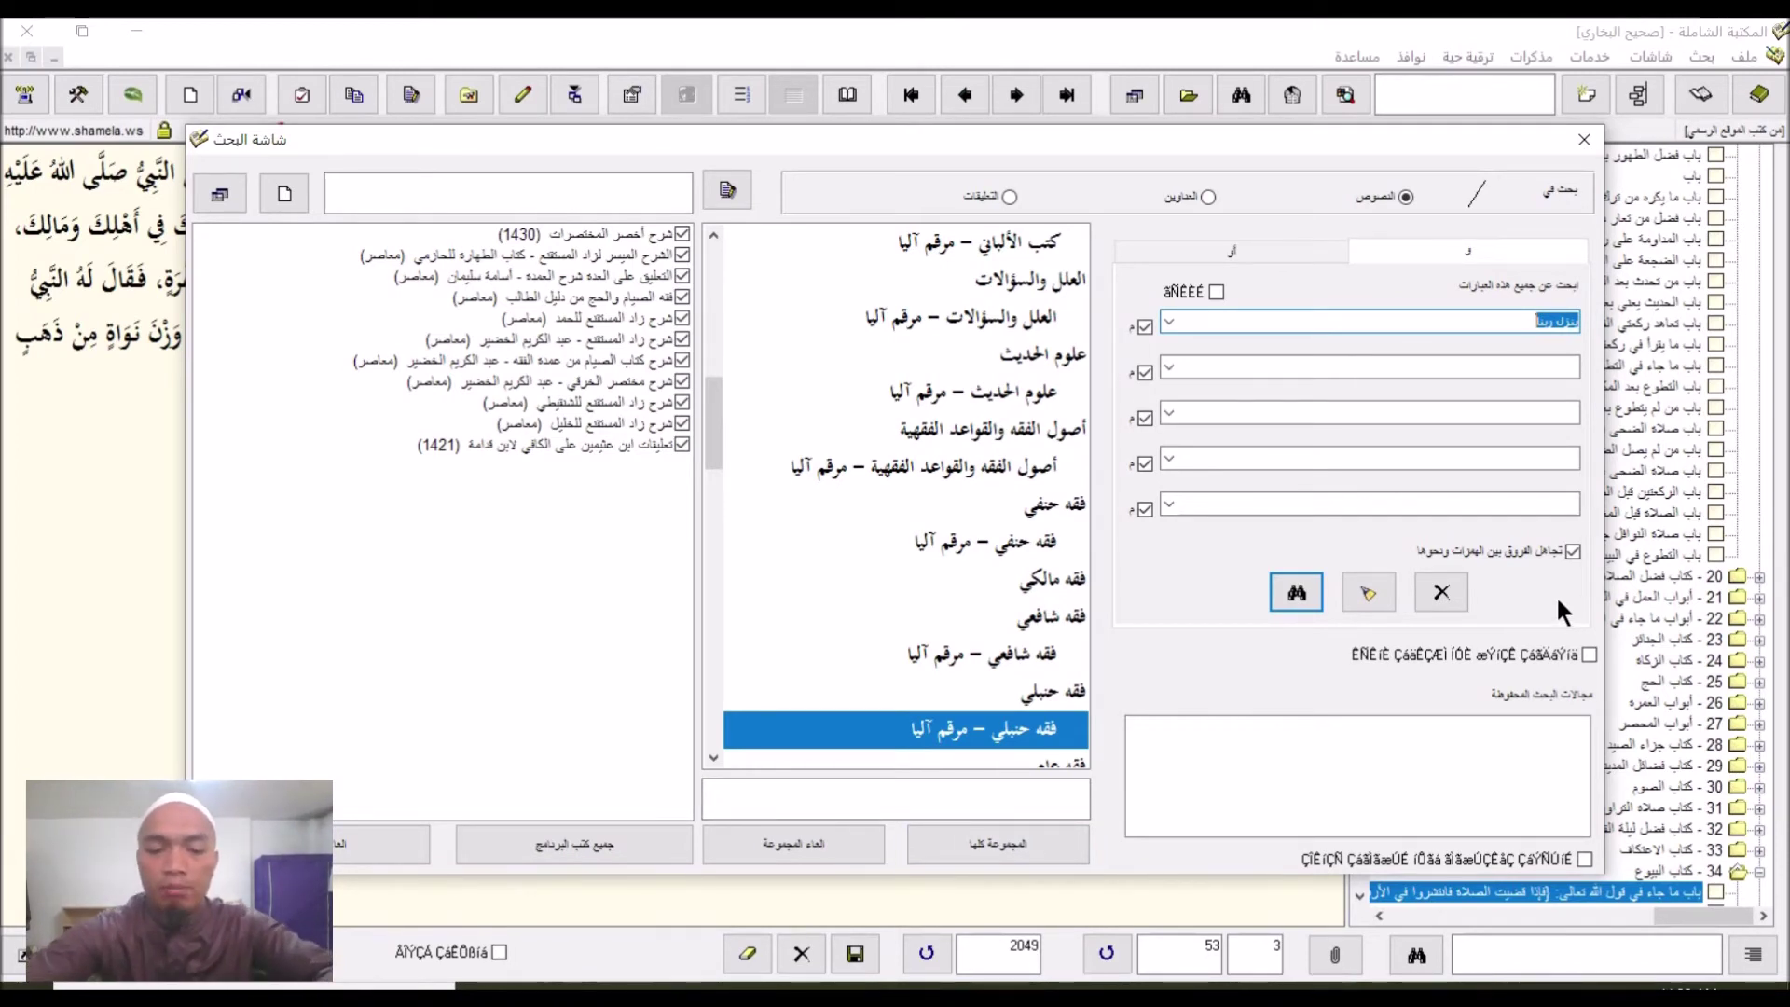
- Replace the search phrase with الترجيع and run the search in the selected fiqh books
{"action": "key", "text": "Down"}
{"action": "type", "text": "ال"}
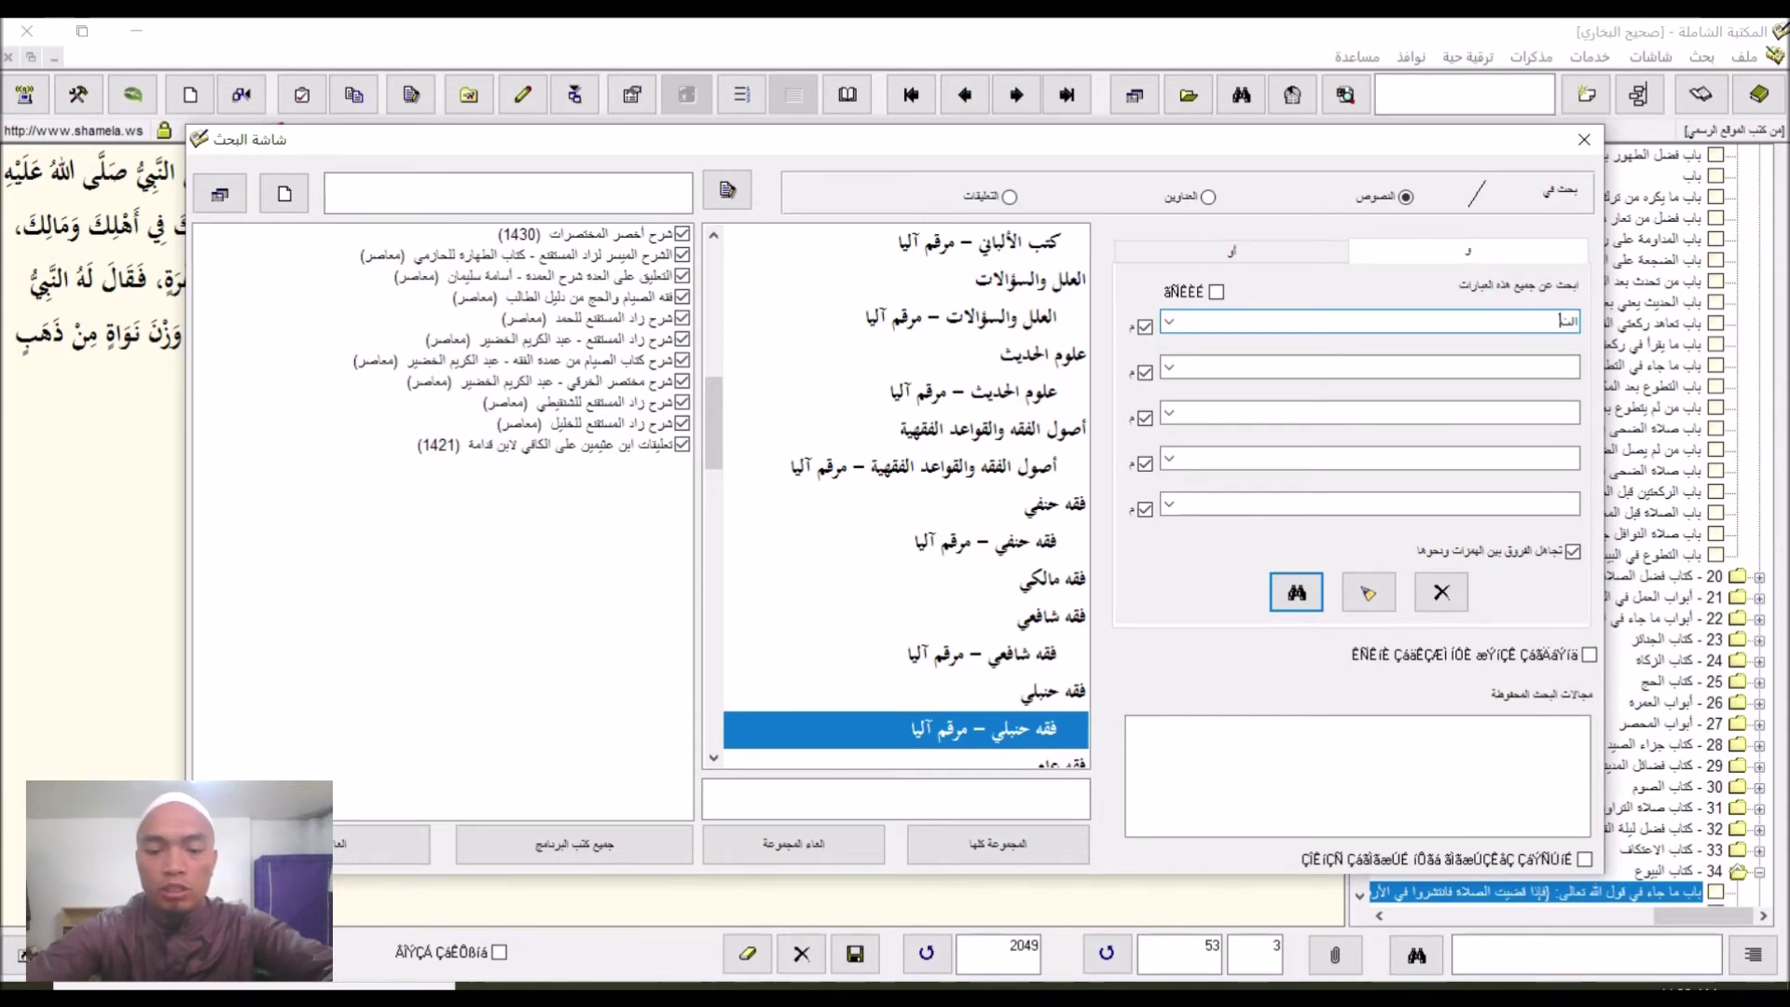
{"action": "type", "text": "ترجيح"}
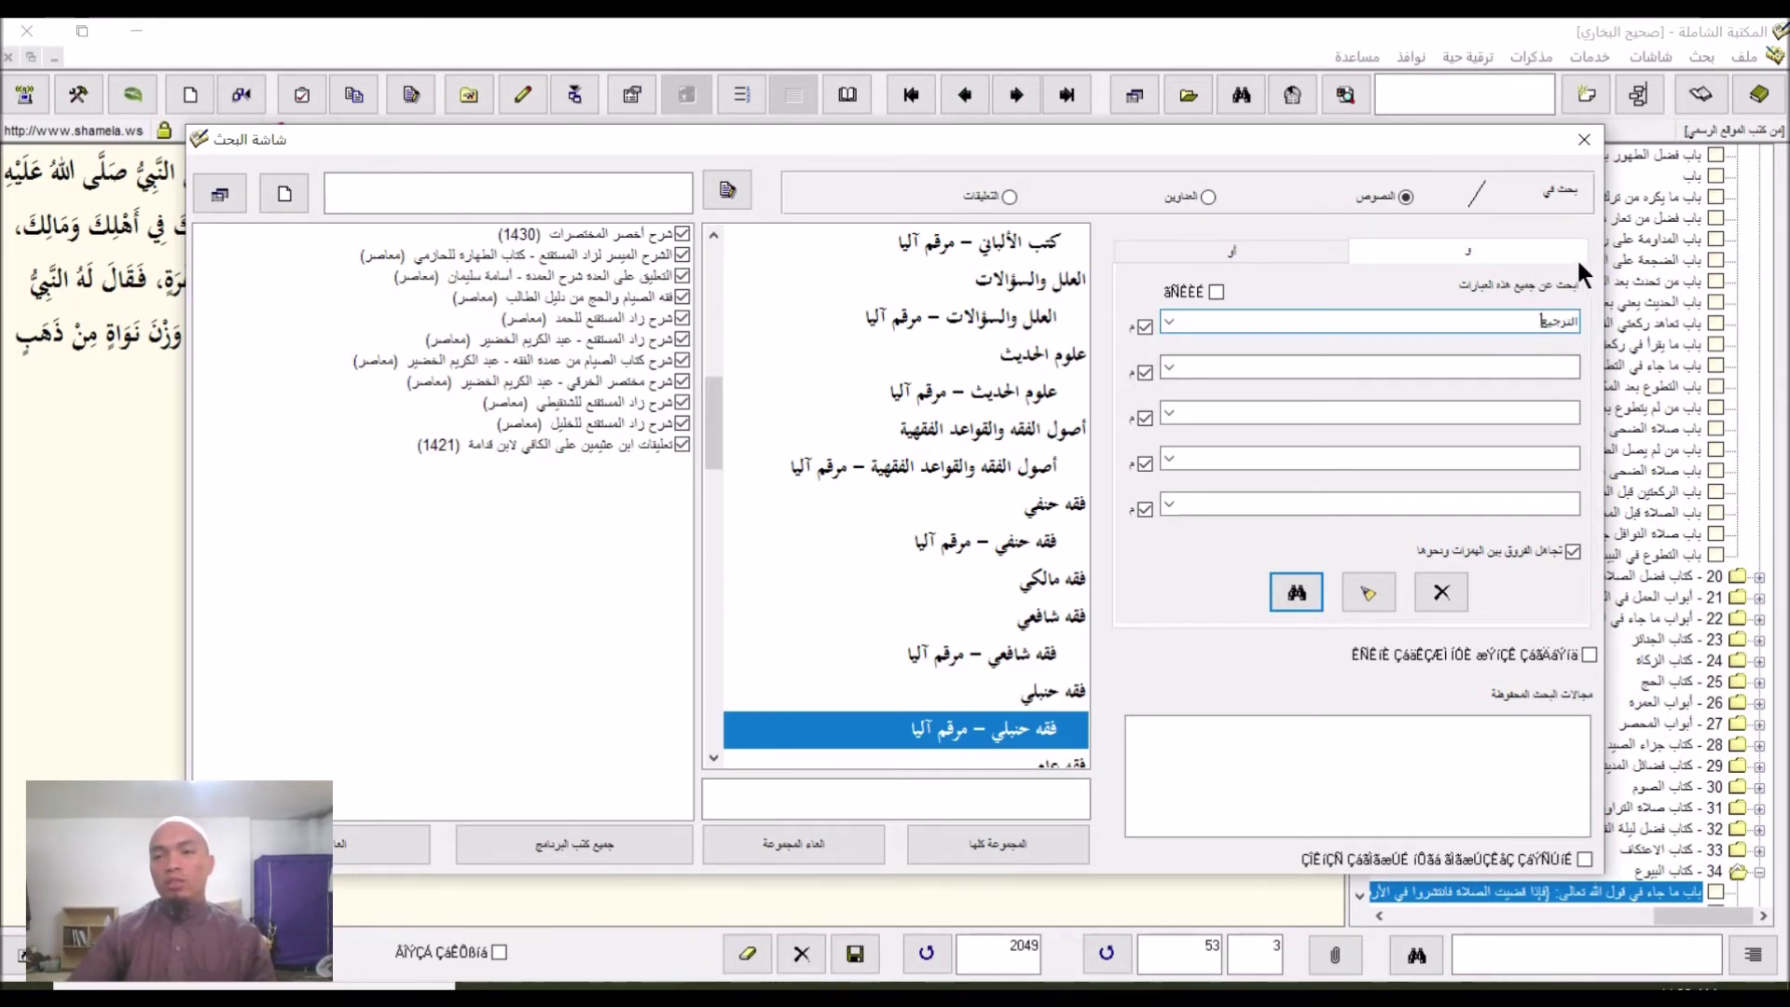
{"action": "left_click", "coordinate": [1293, 593]}
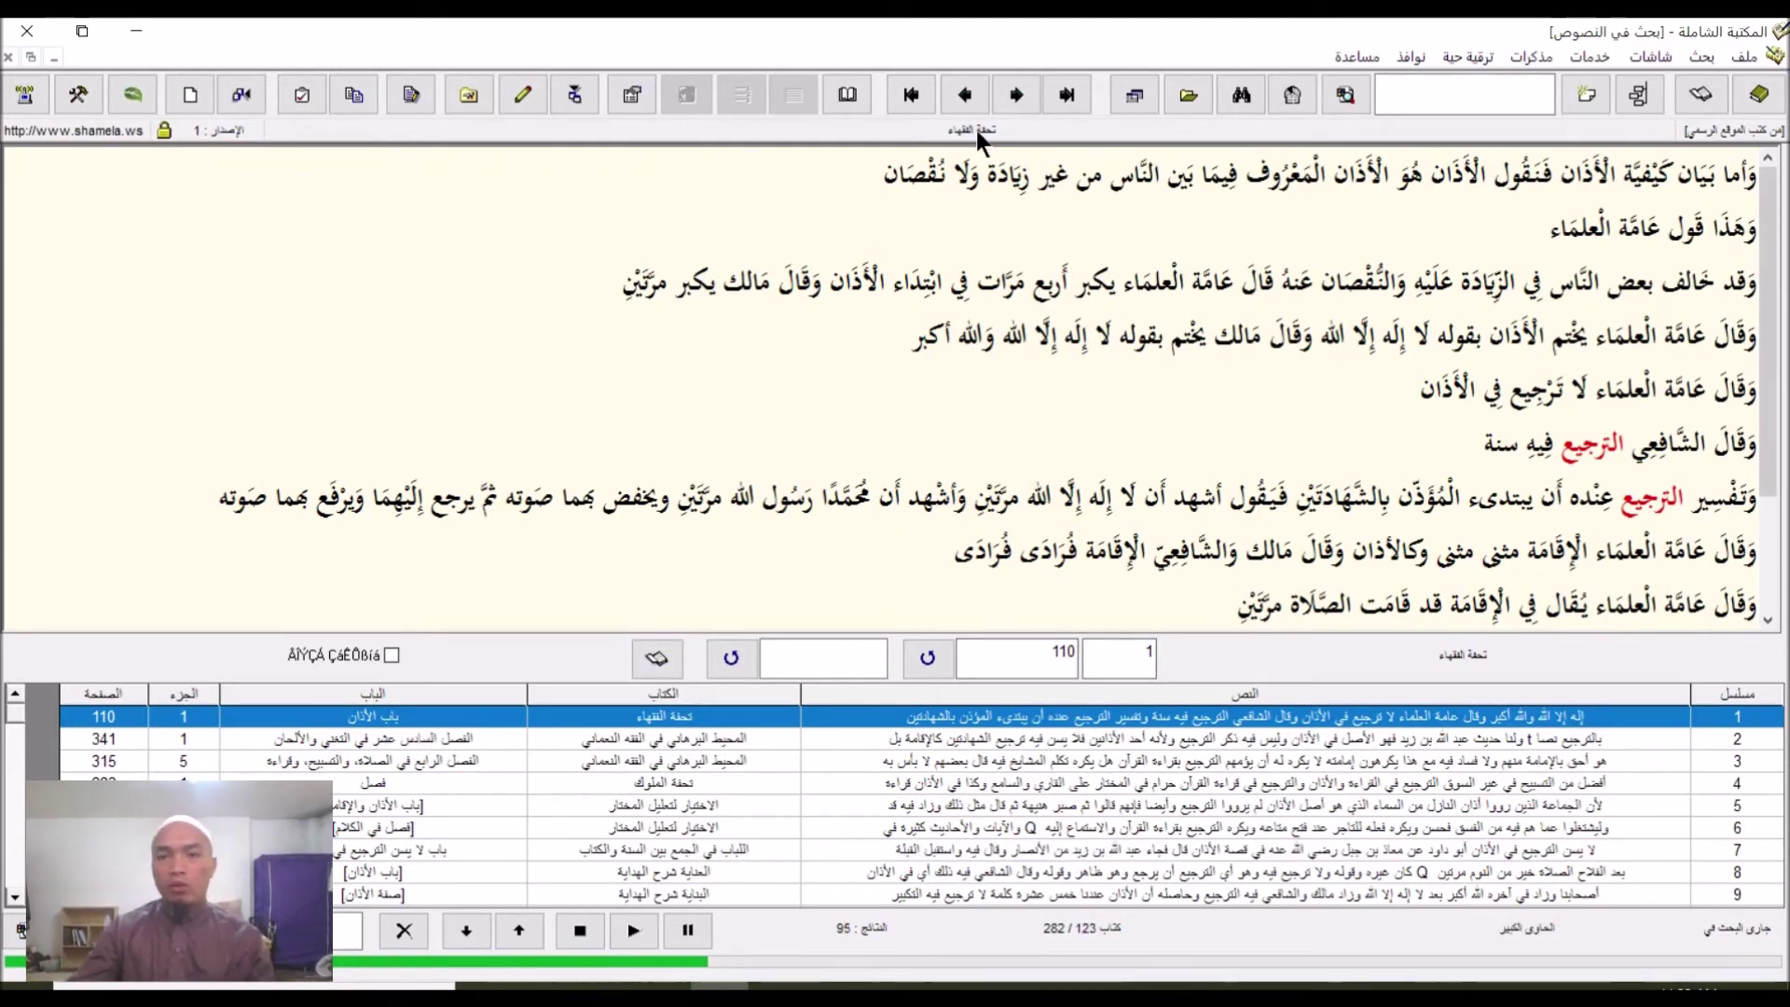
- View the book information card for تحفة الفقهاء and close it
{"action": "left_click", "coordinate": [193, 93]}
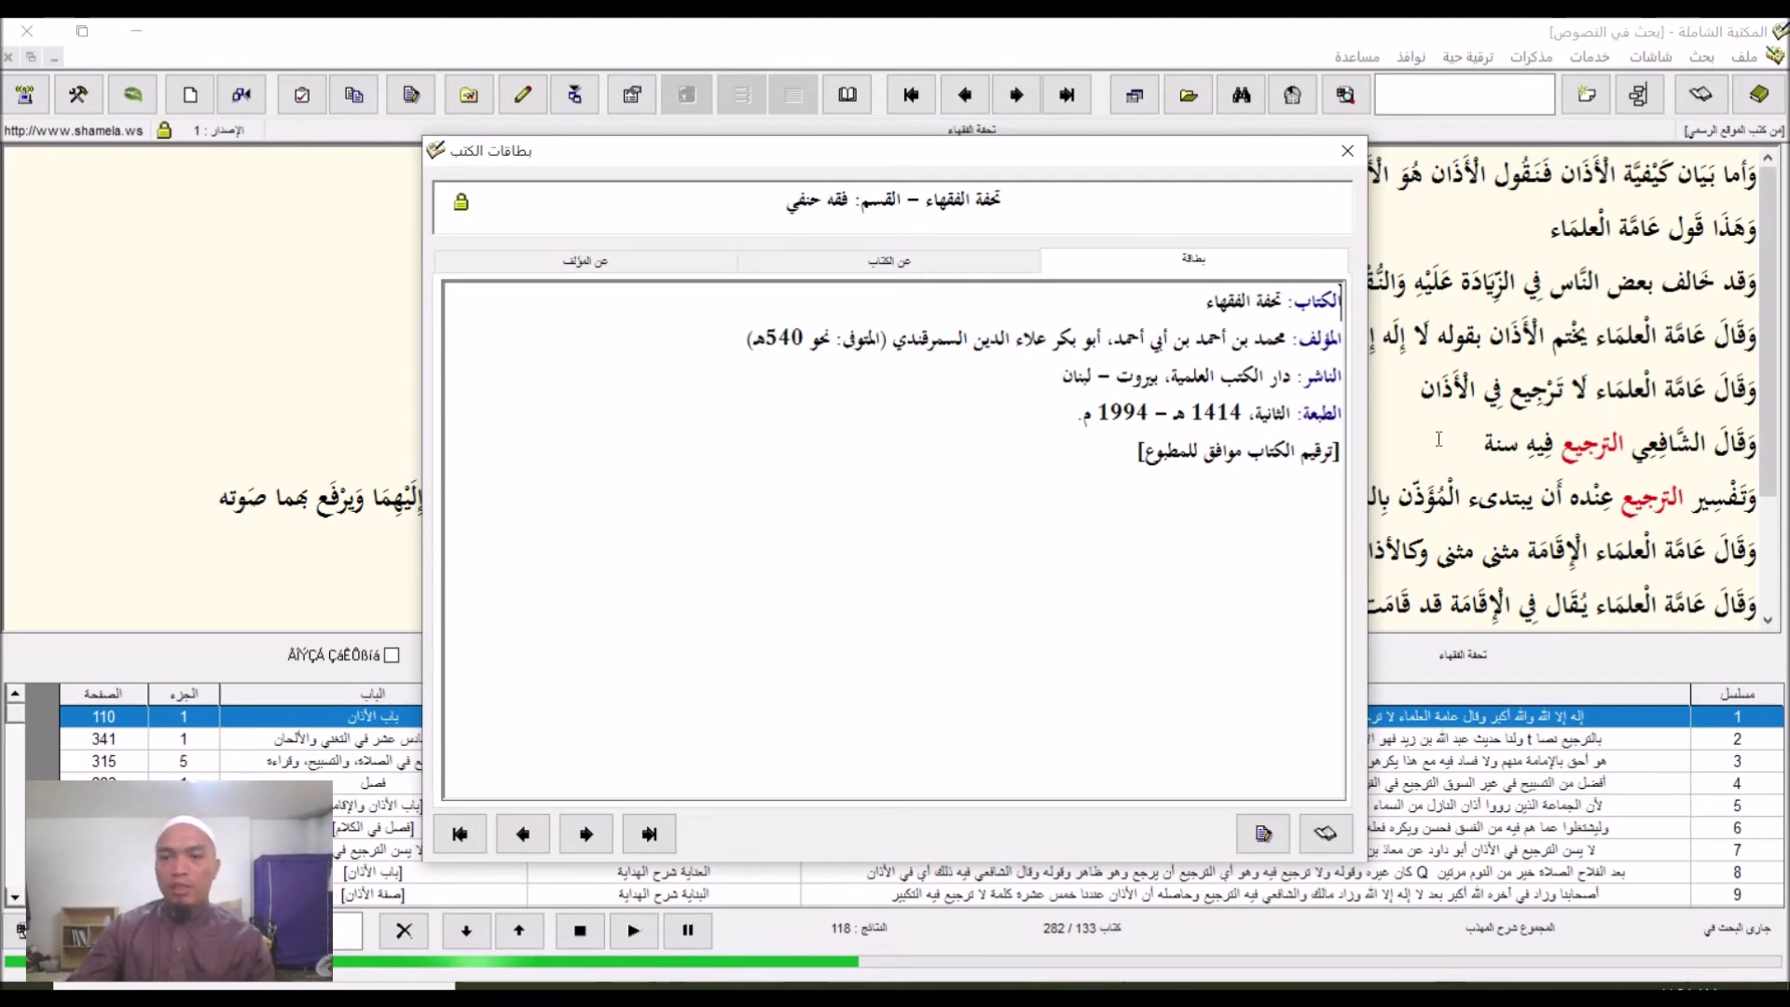
{"action": "left_click", "coordinate": [1346, 152]}
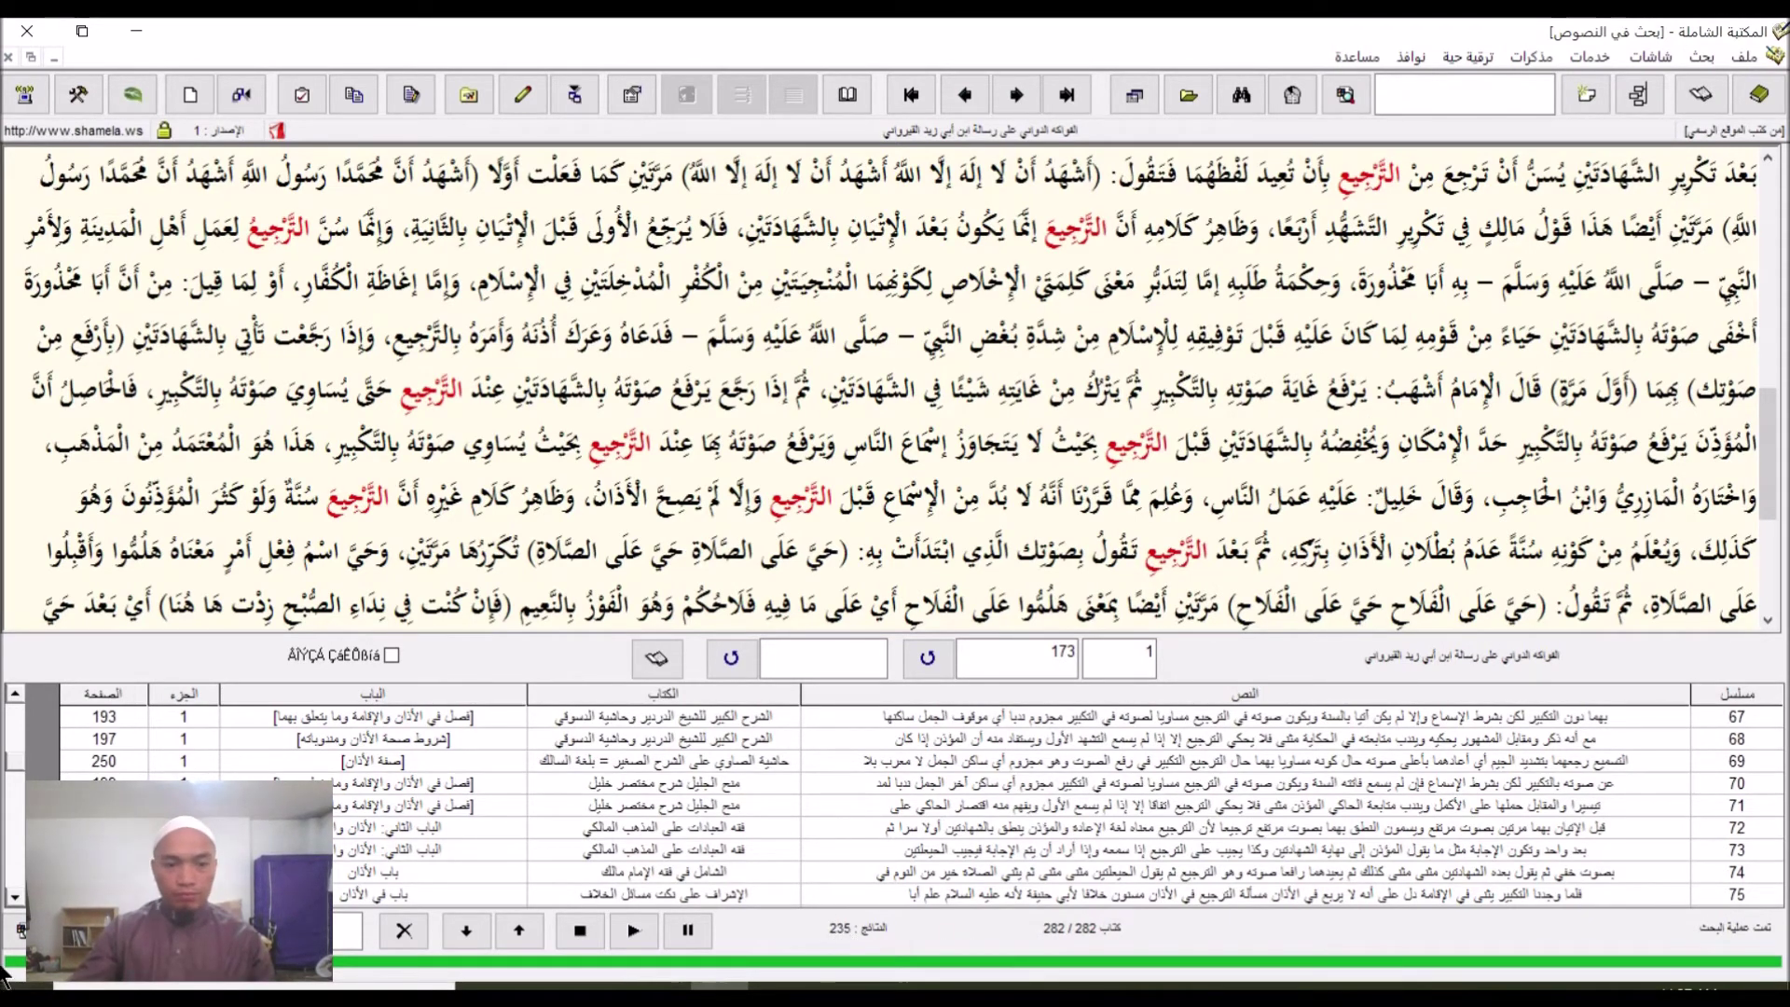
- Look through the الترجيع results list, checking which books and chapters the matches come from
{"action": "left_click", "coordinate": [14, 900]}
{"action": "left_click", "coordinate": [14, 899]}
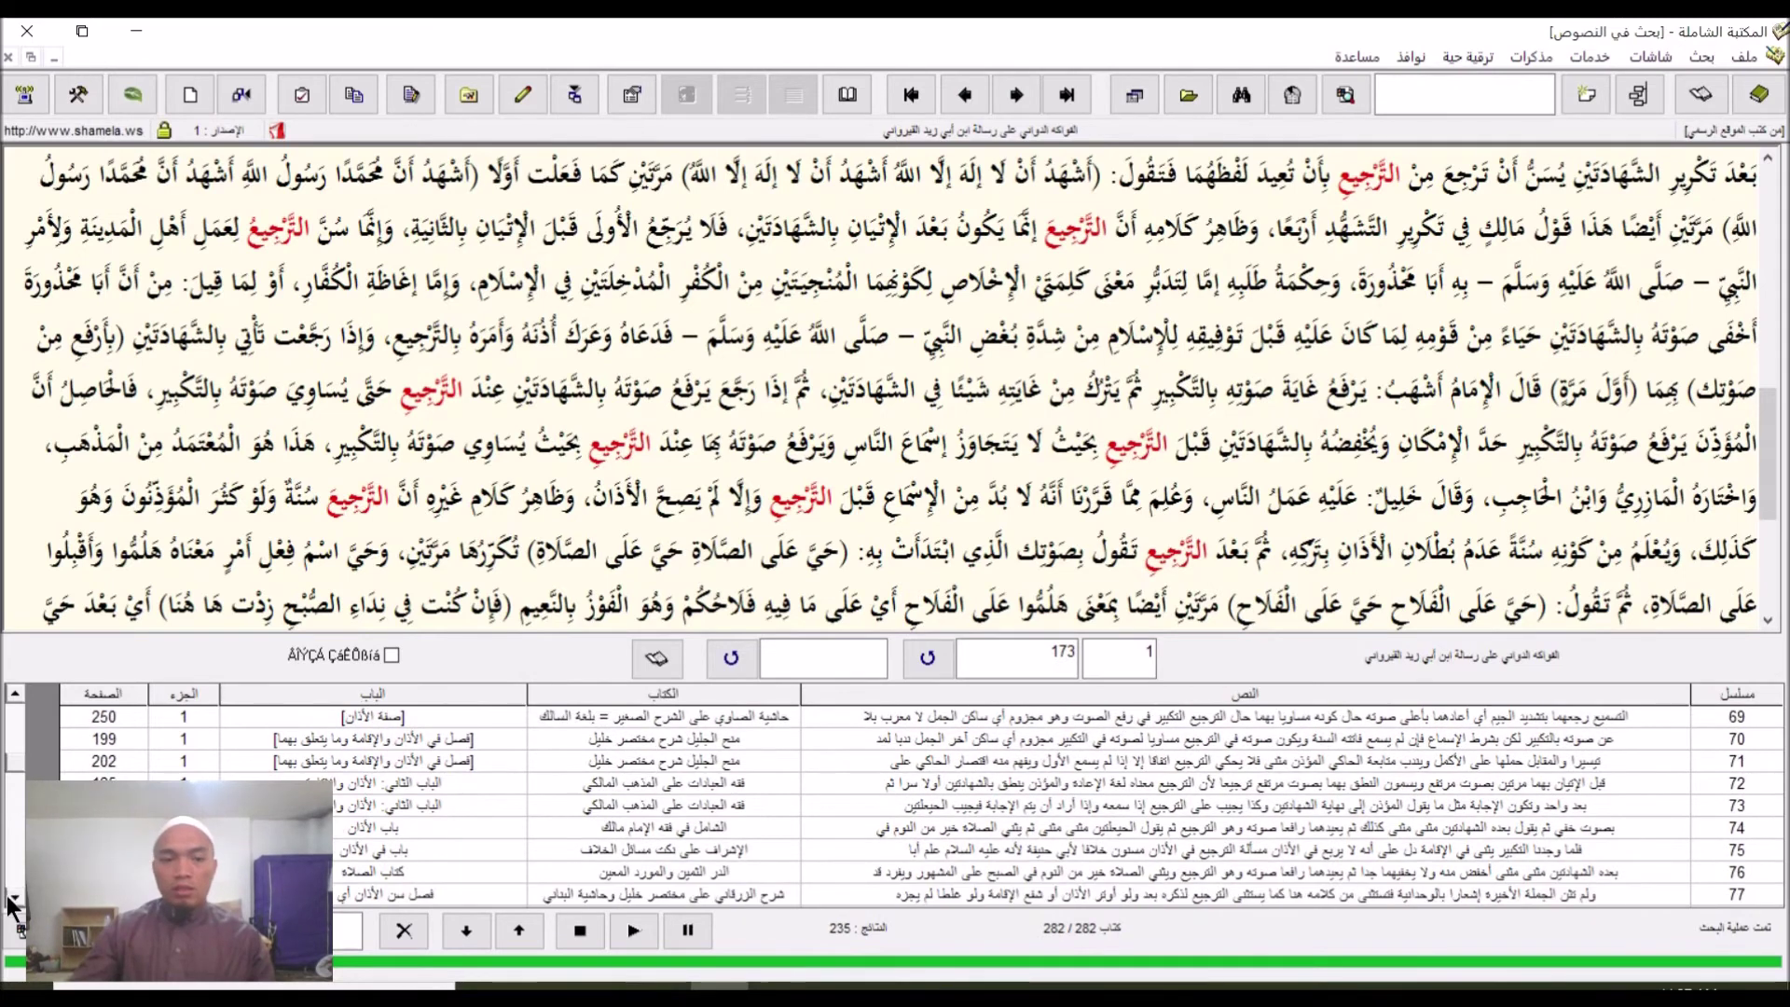
{"action": "left_click", "coordinate": [14, 899]}
{"action": "left_click", "coordinate": [14, 899]}
{"action": "left_click", "coordinate": [14, 900]}
{"action": "left_click", "coordinate": [14, 899]}
{"action": "left_click", "coordinate": [14, 899]}
{"action": "left_click", "coordinate": [14, 900]}
{"action": "left_click", "coordinate": [14, 900]}
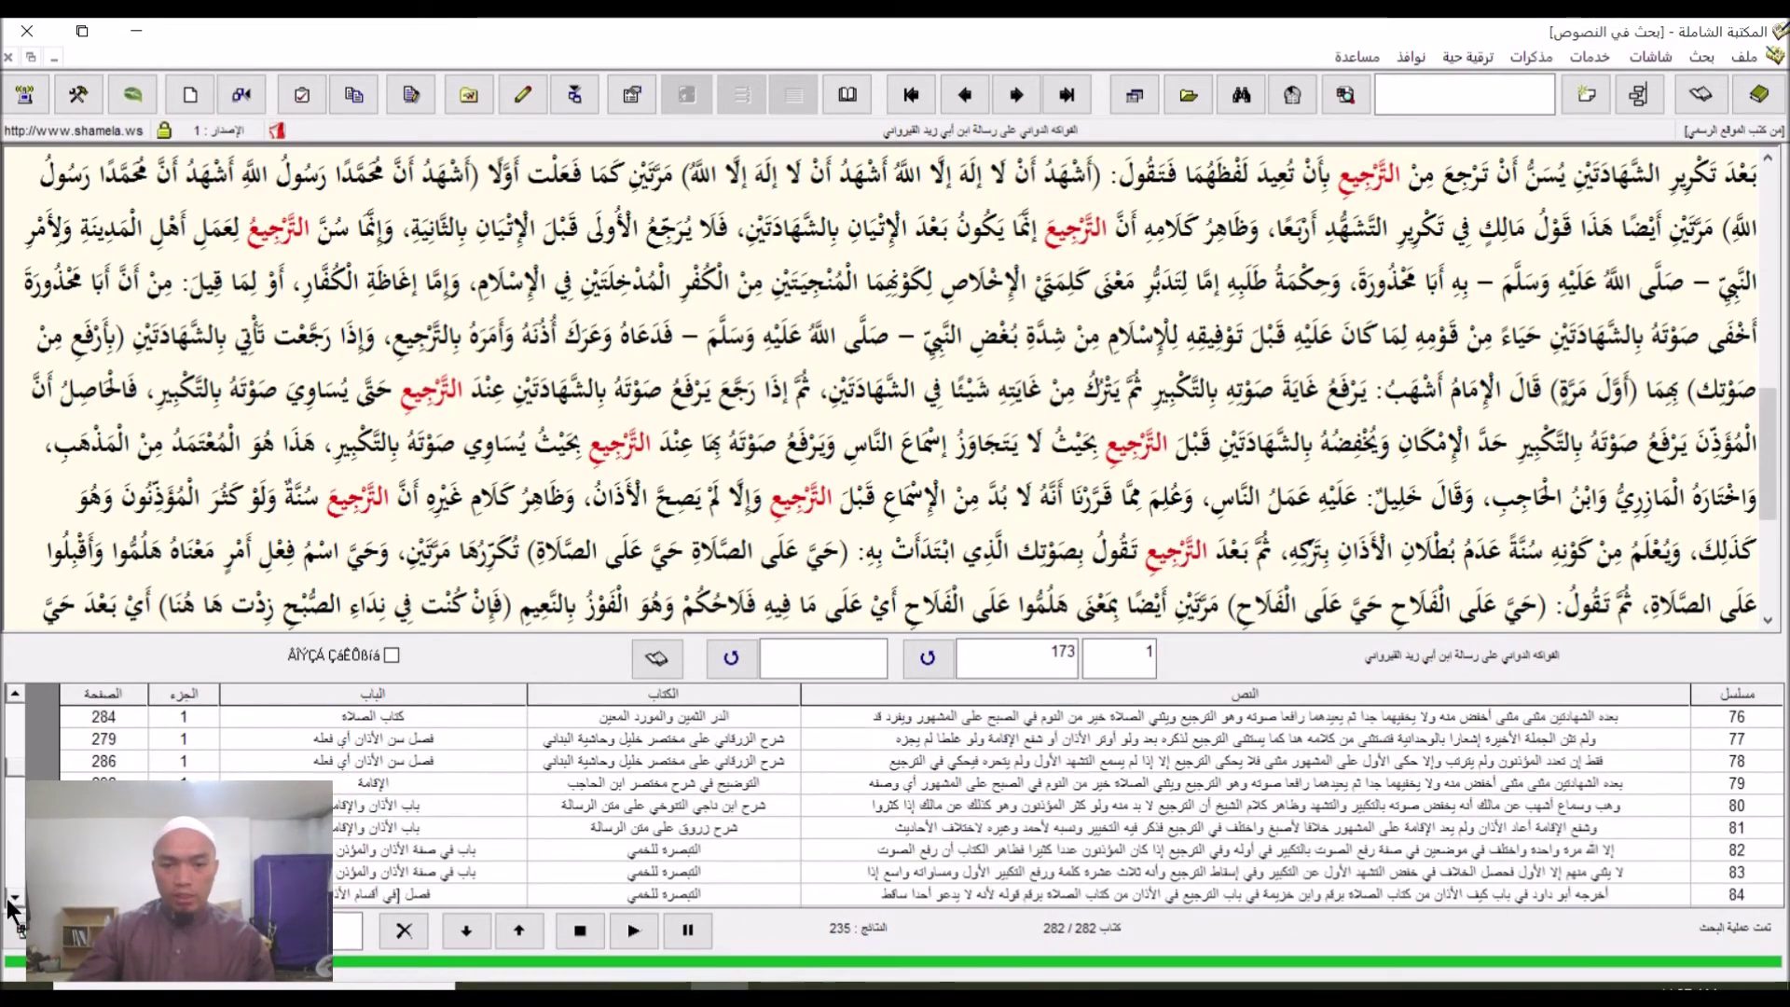
{"action": "left_click", "coordinate": [14, 899]}
{"action": "left_click", "coordinate": [14, 900]}
{"action": "left_click", "coordinate": [14, 900]}
{"action": "left_click", "coordinate": [14, 899]}
{"action": "left_click", "coordinate": [14, 900]}
{"action": "left_click", "coordinate": [14, 900]}
{"action": "left_click", "coordinate": [14, 900]}
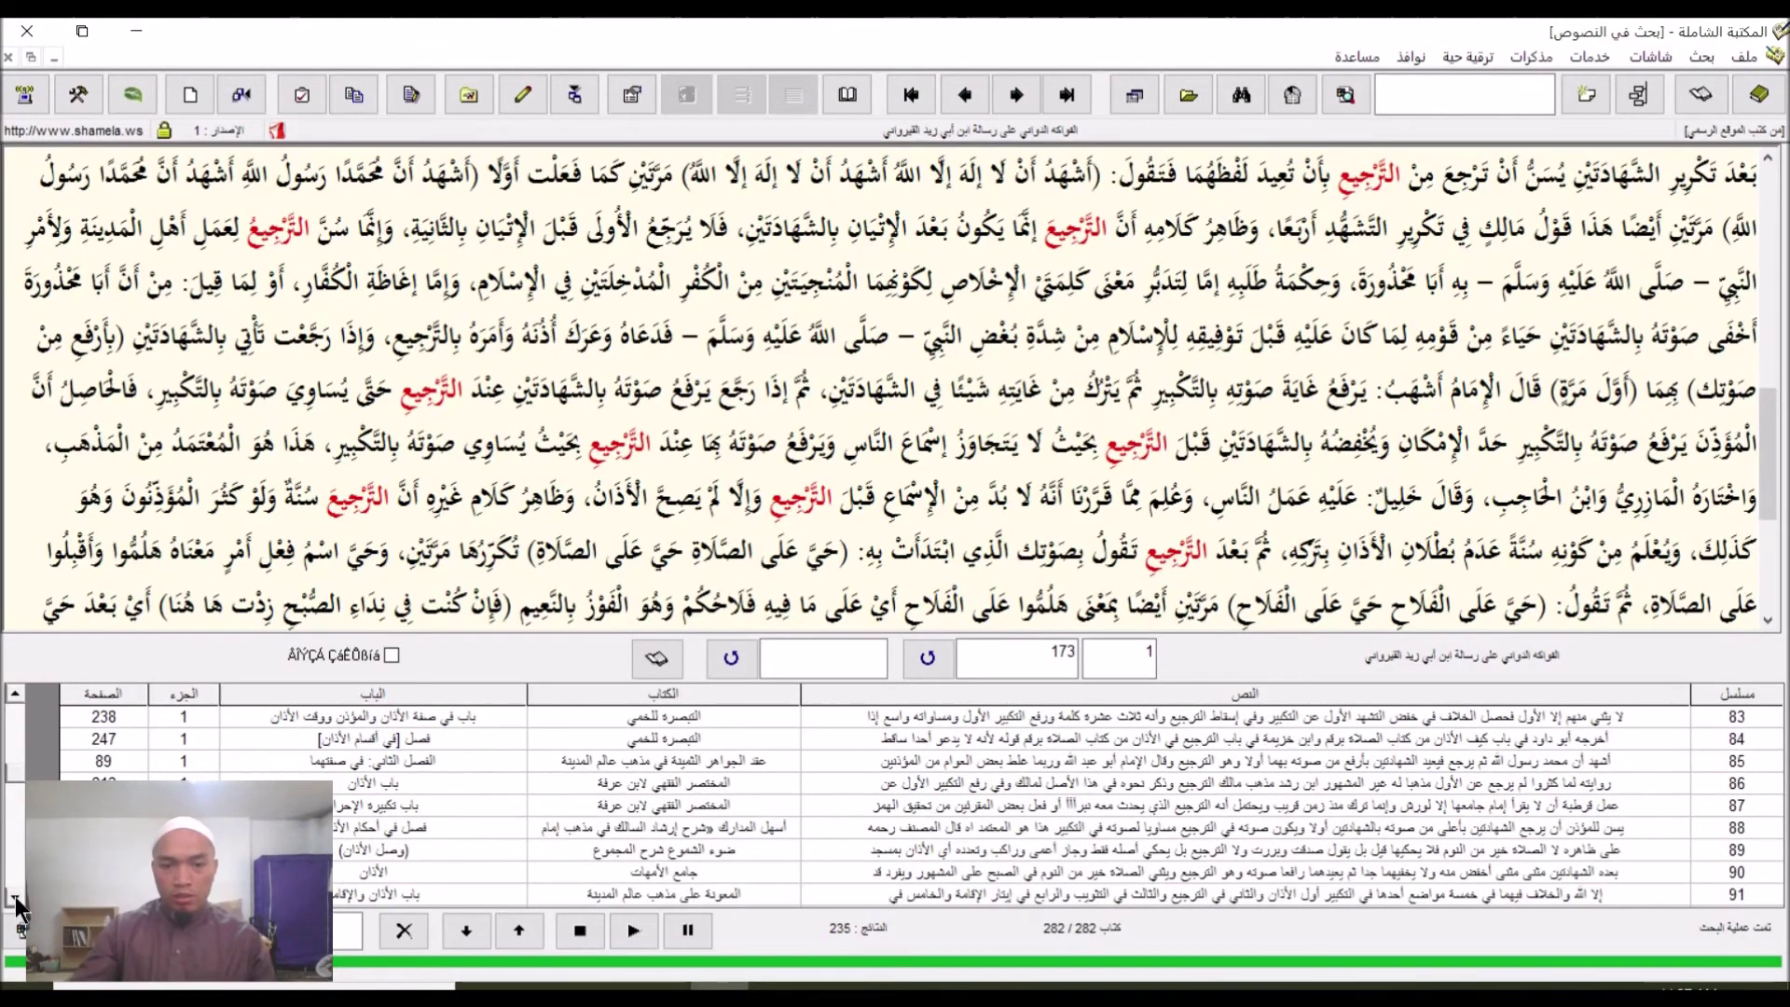
{"action": "left_click", "coordinate": [14, 899]}
{"action": "left_click", "coordinate": [14, 900]}
{"action": "left_click", "coordinate": [14, 900]}
{"action": "left_click", "coordinate": [14, 899]}
{"action": "left_click", "coordinate": [14, 899]}
{"action": "left_click", "coordinate": [14, 900]}
{"action": "left_click", "coordinate": [14, 899]}
{"action": "left_click", "coordinate": [14, 900]}
{"action": "left_click", "coordinate": [14, 899]}
{"action": "left_click", "coordinate": [14, 900]}
{"action": "left_click", "coordinate": [13, 899]}
{"action": "left_click", "coordinate": [14, 900]}
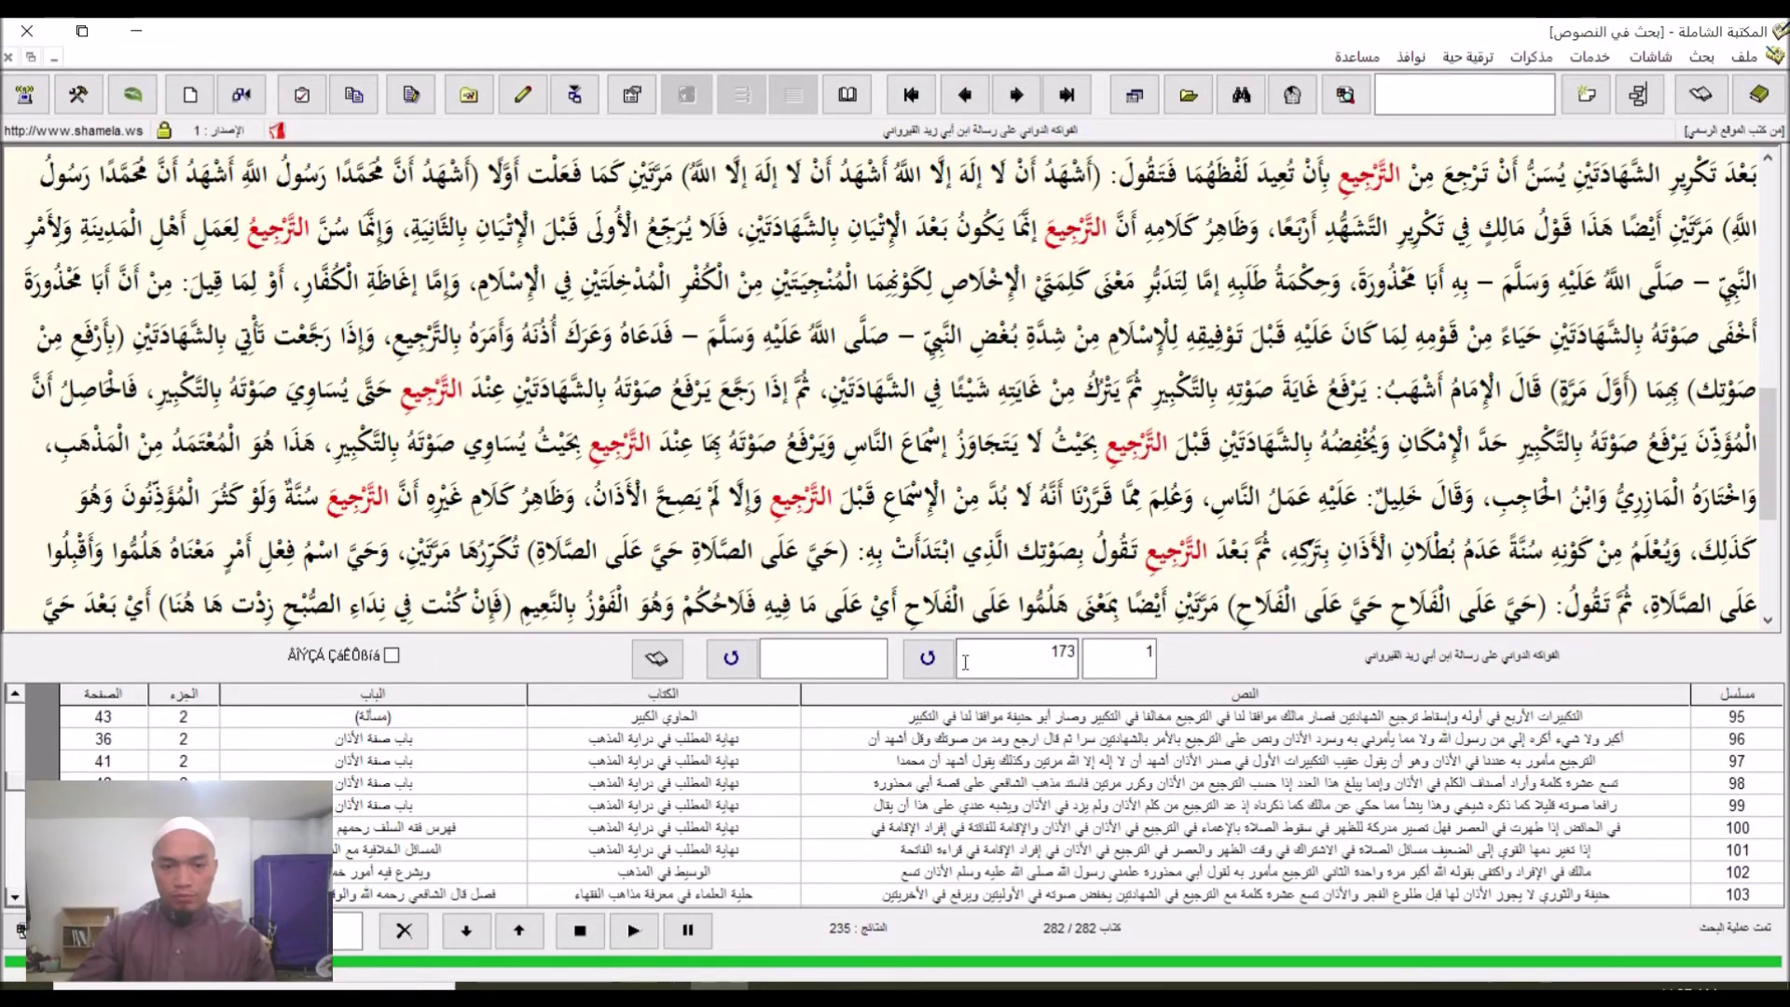
- Display the first نهاية المطلب في دراية المذهب match, followed by the الحاوي الكبير match above it
{"action": "left_click", "coordinate": [697, 743]}
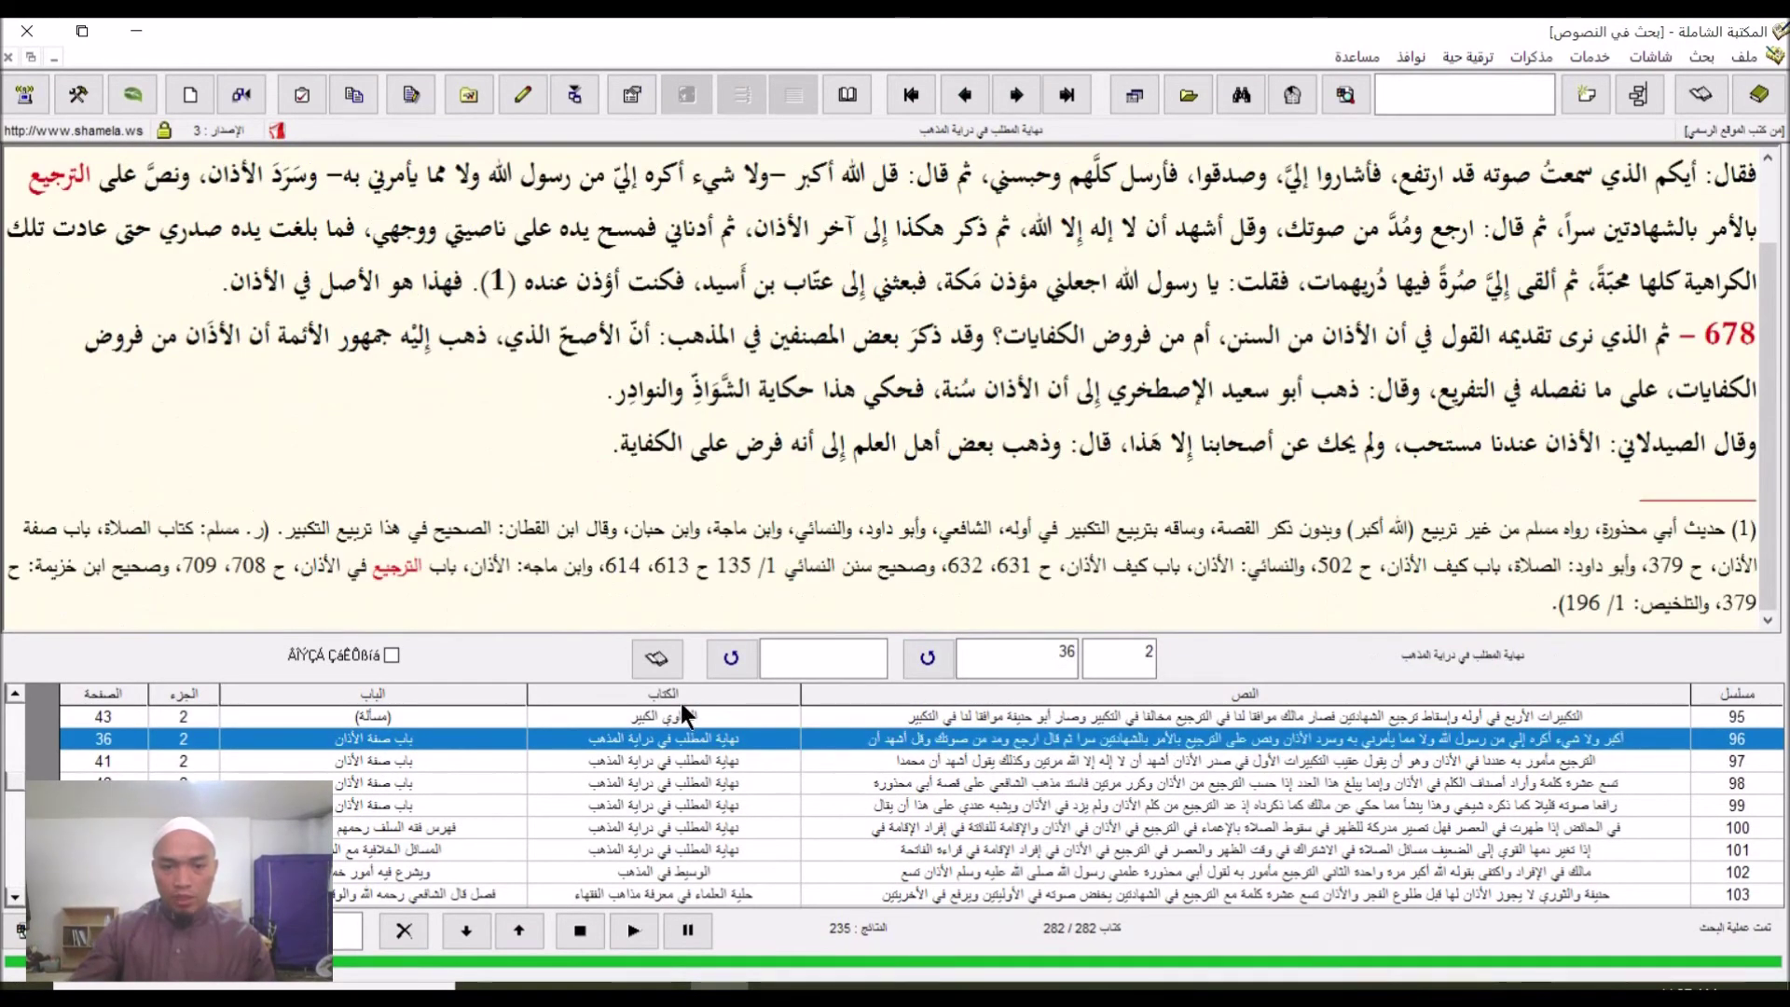
{"action": "left_click", "coordinate": [690, 718]}
{"action": "left_click", "coordinate": [14, 694]}
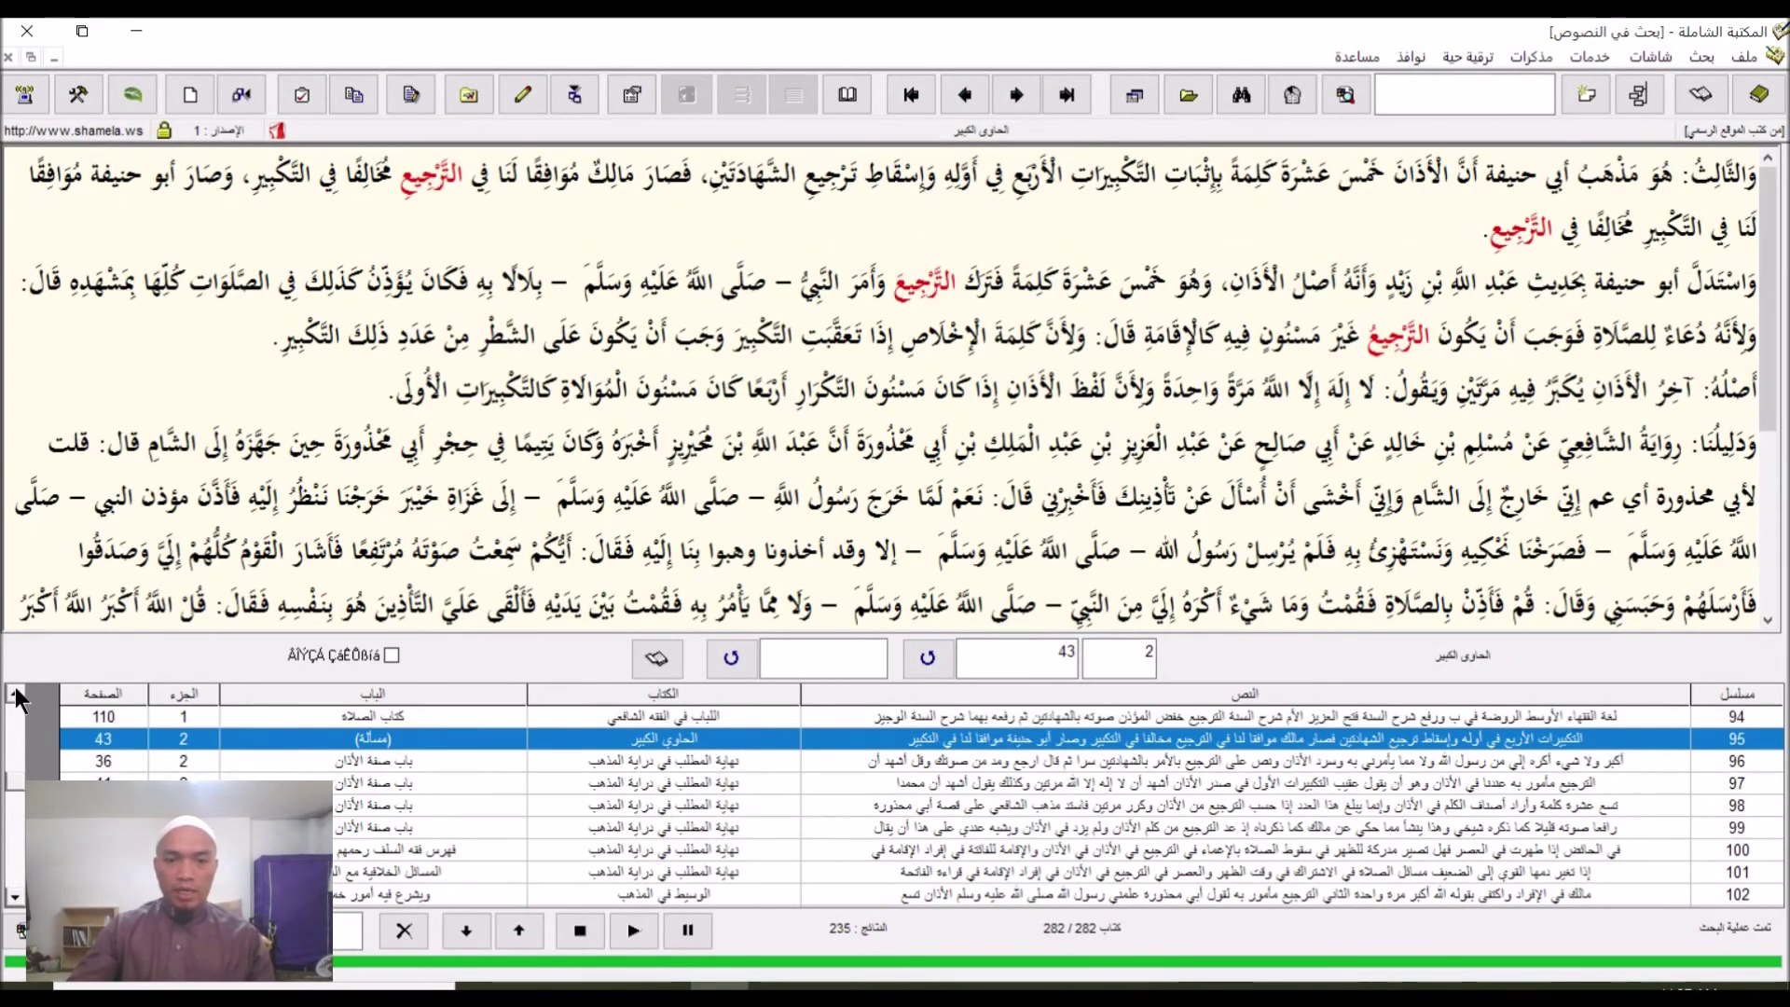
- Display the اللباب في الفقه الشافعي match on page 110, followed by the الحاوي الكبير match on page 43
{"action": "left_click", "coordinate": [14, 694]}
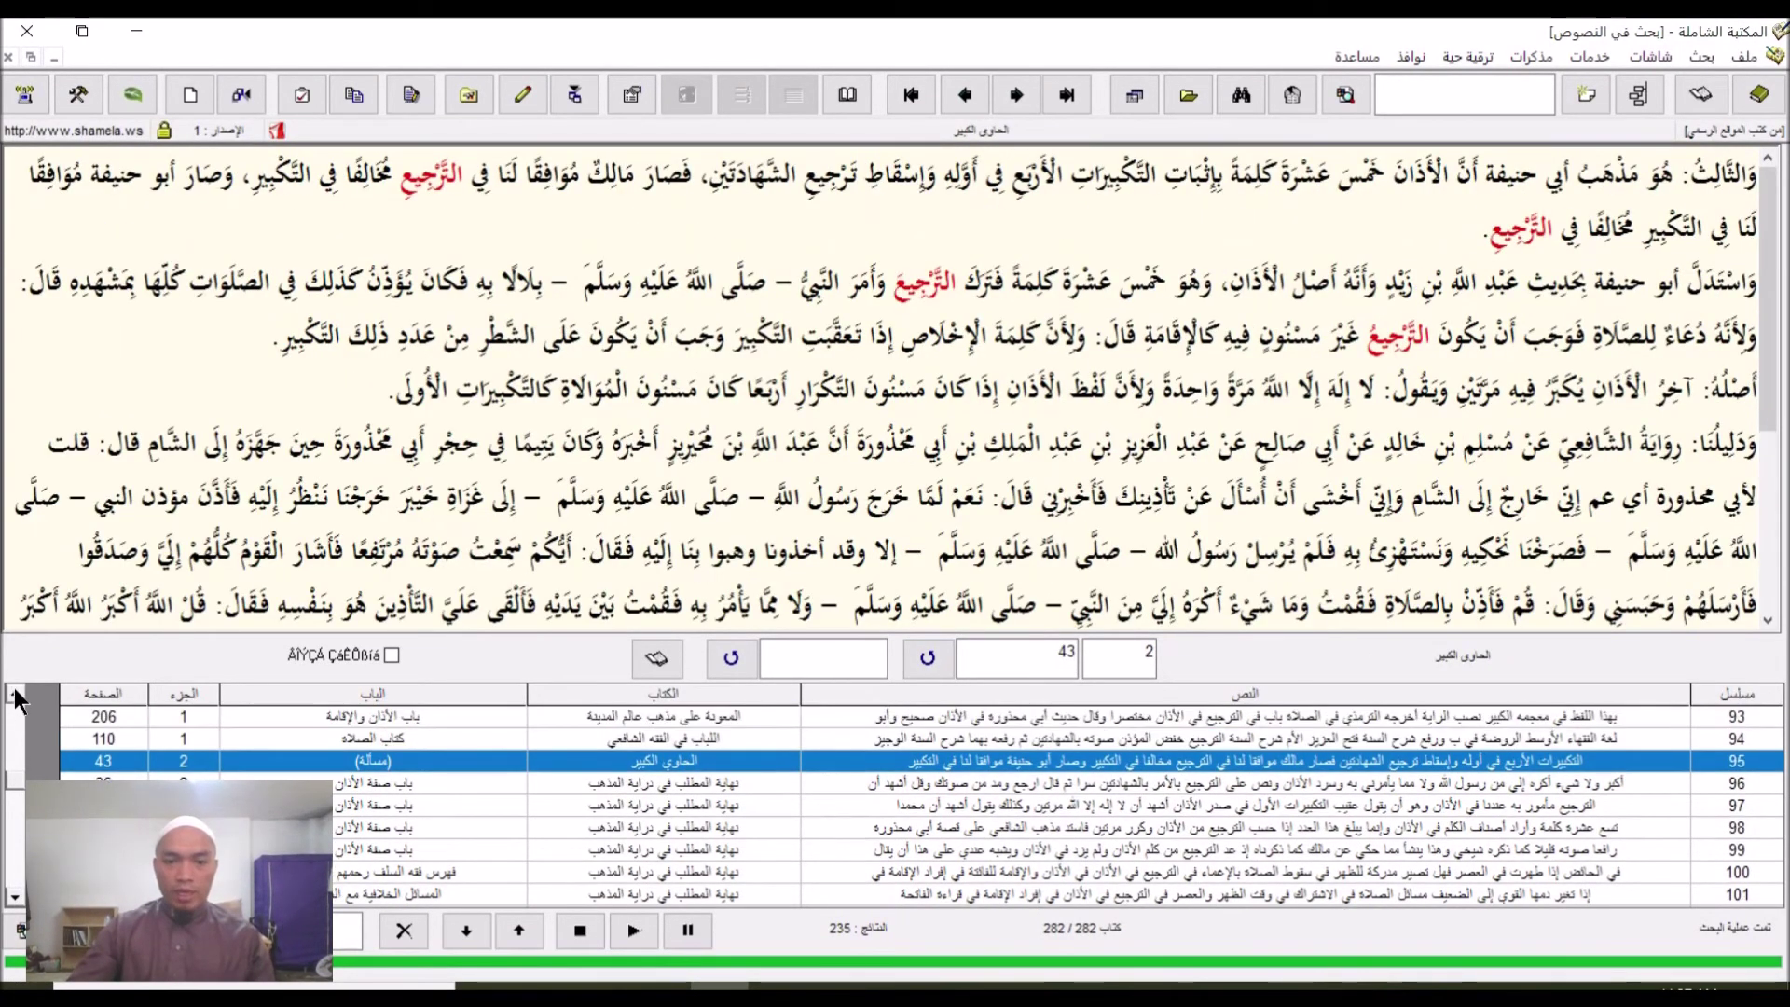
{"action": "left_click", "coordinate": [708, 741]}
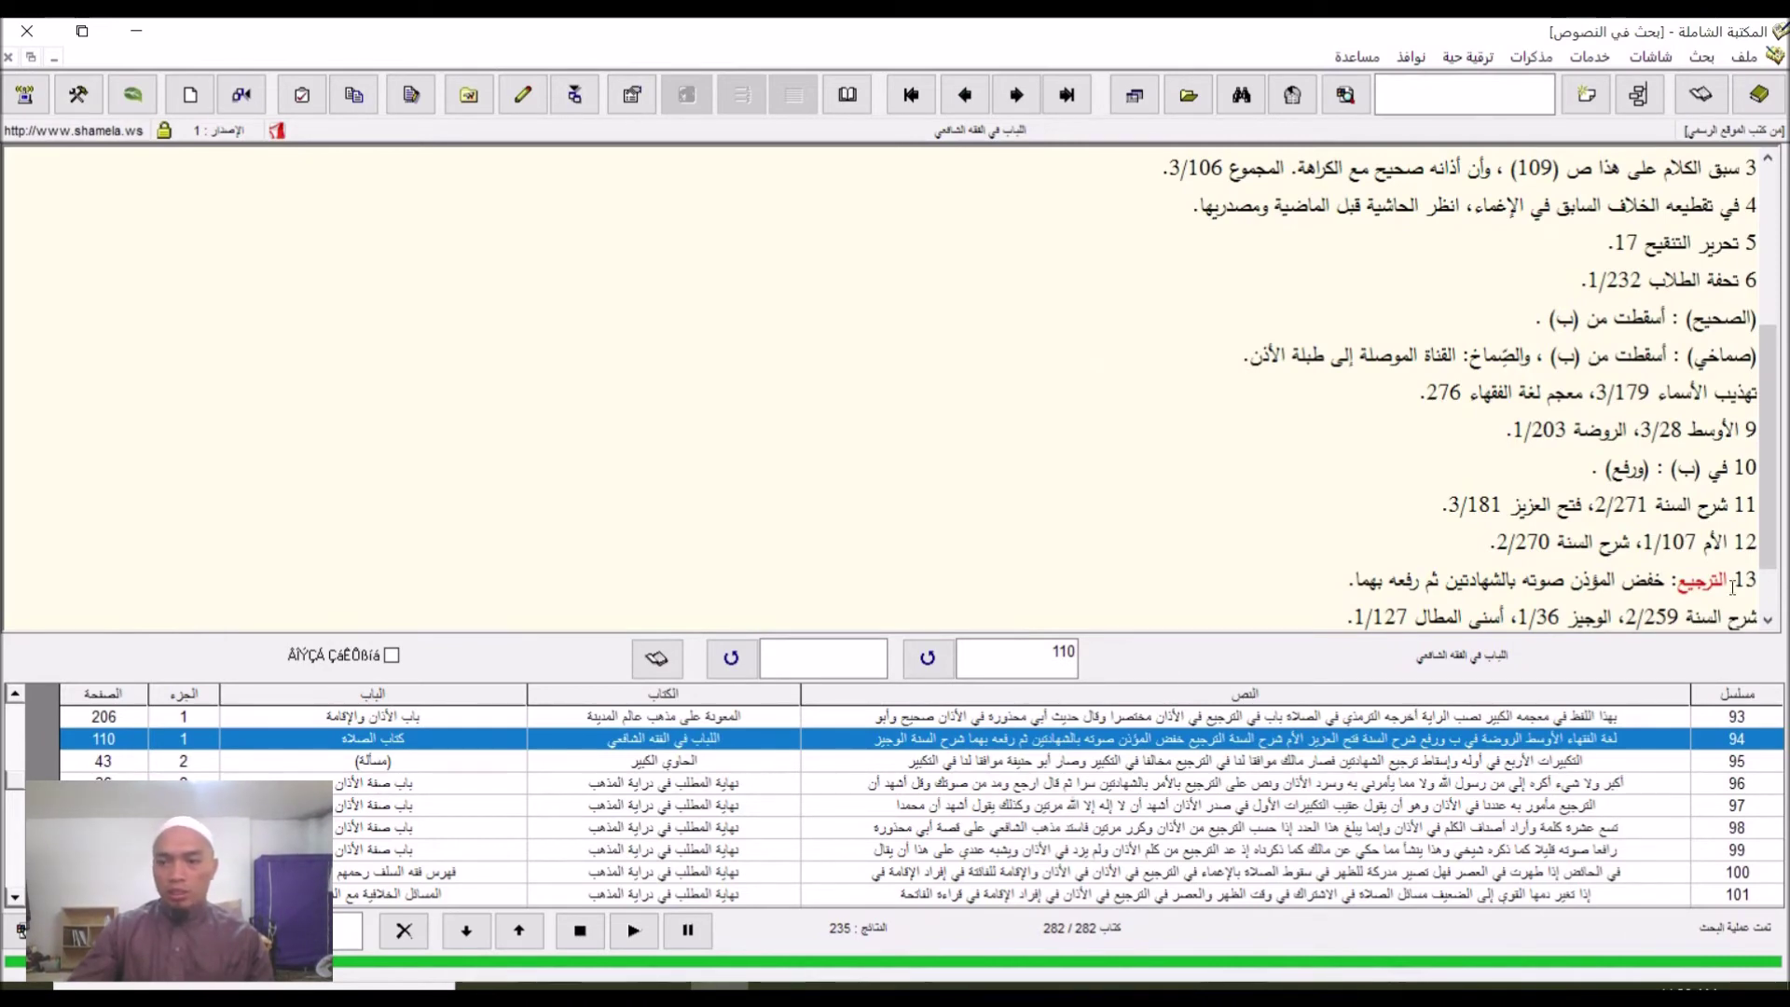
{"action": "left_click", "coordinate": [687, 763]}
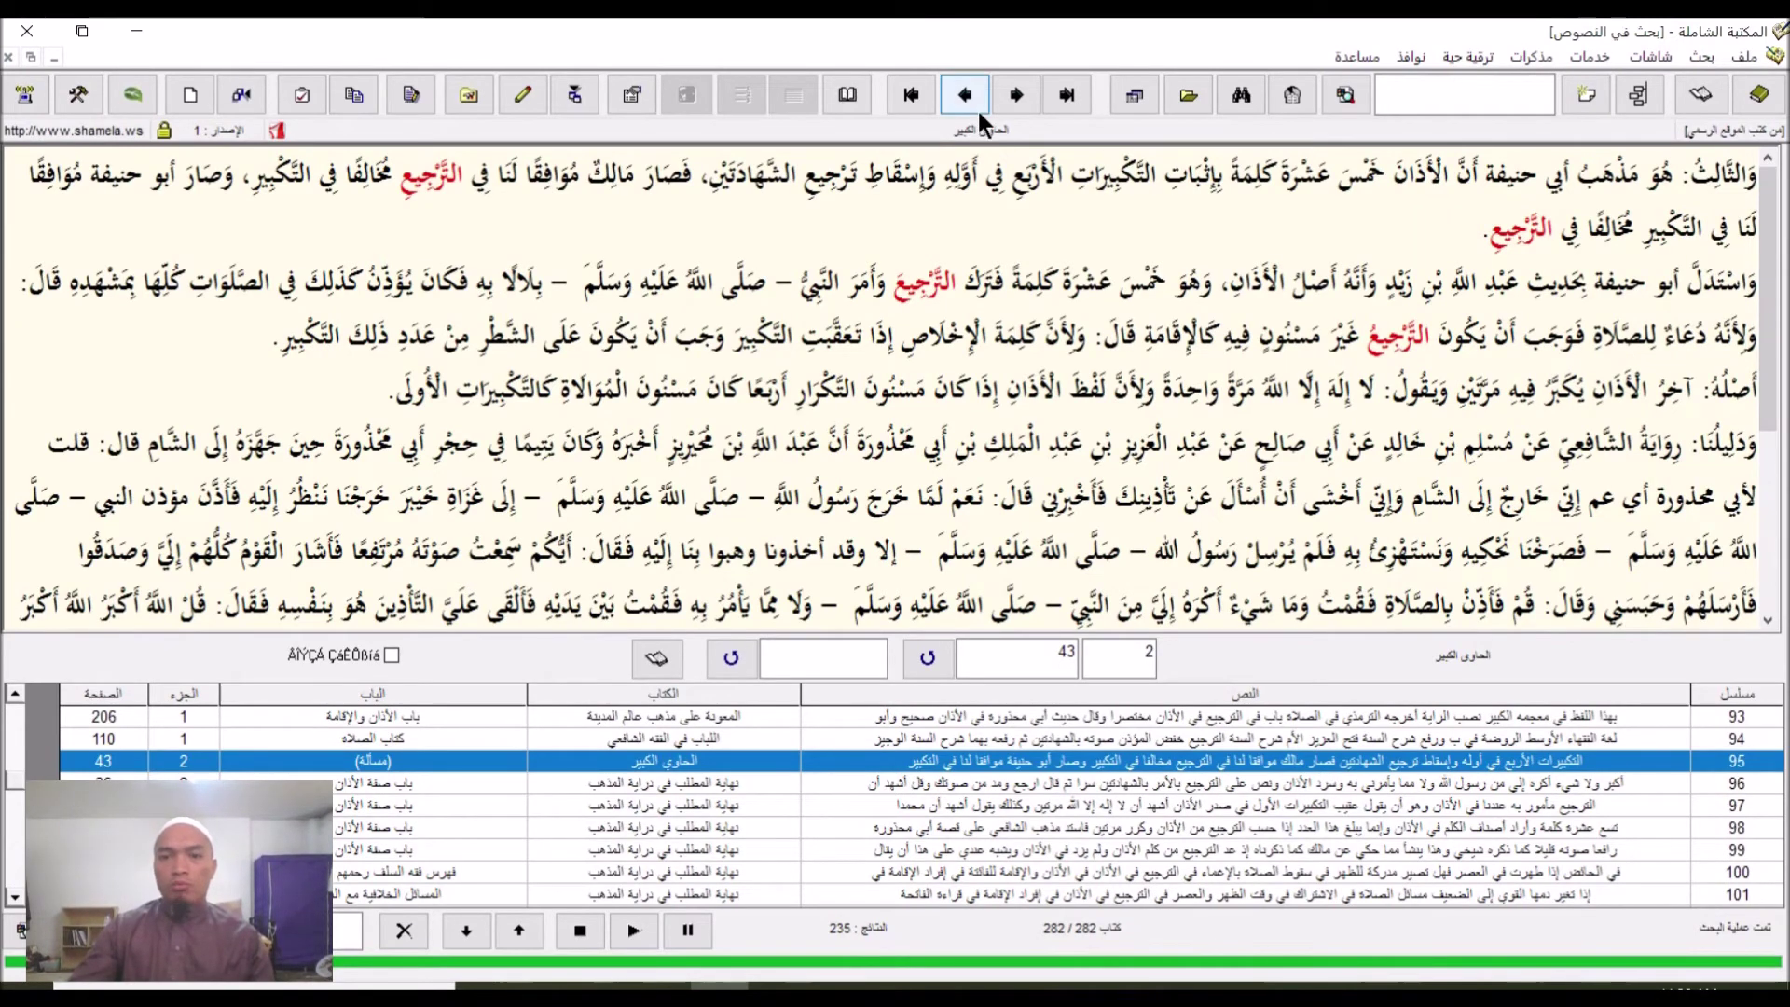
- Read the preceding page 42 of الحاوي الكبير, part 2, down to its end and return to page 43
{"action": "left_click", "coordinate": [1016, 95]}
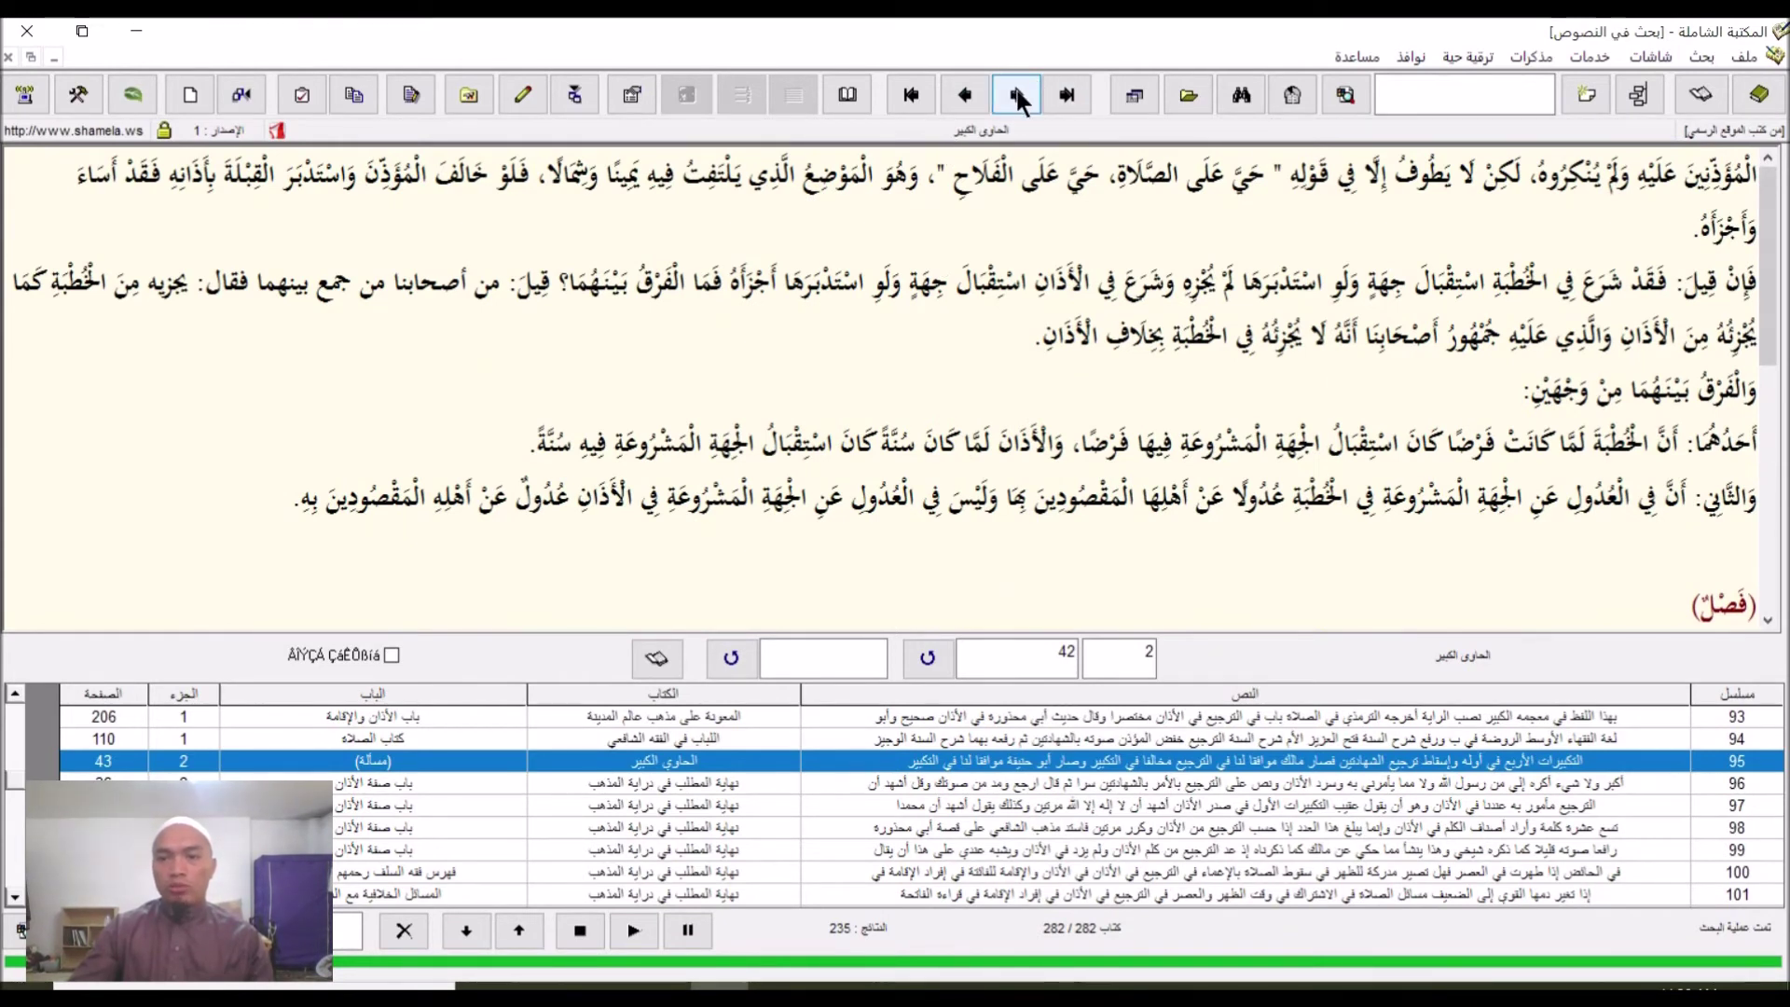
{"action": "left_click", "coordinate": [719, 766]}
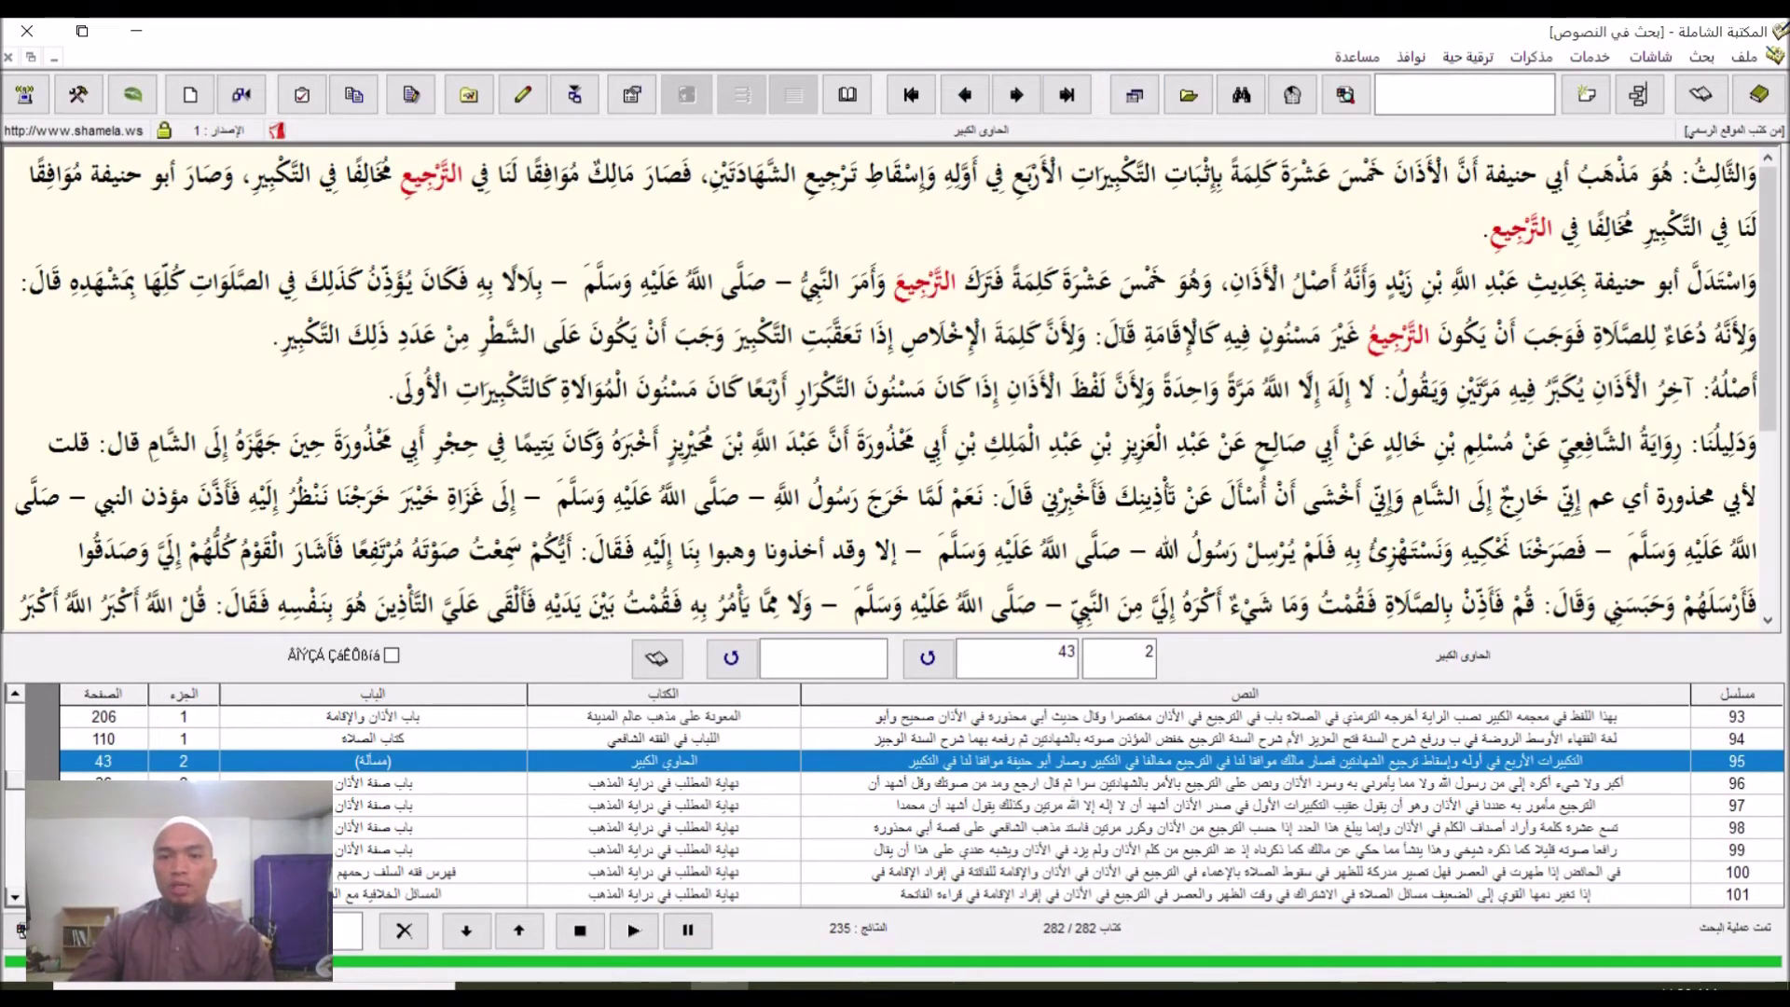
{"action": "left_click", "coordinate": [1016, 94]}
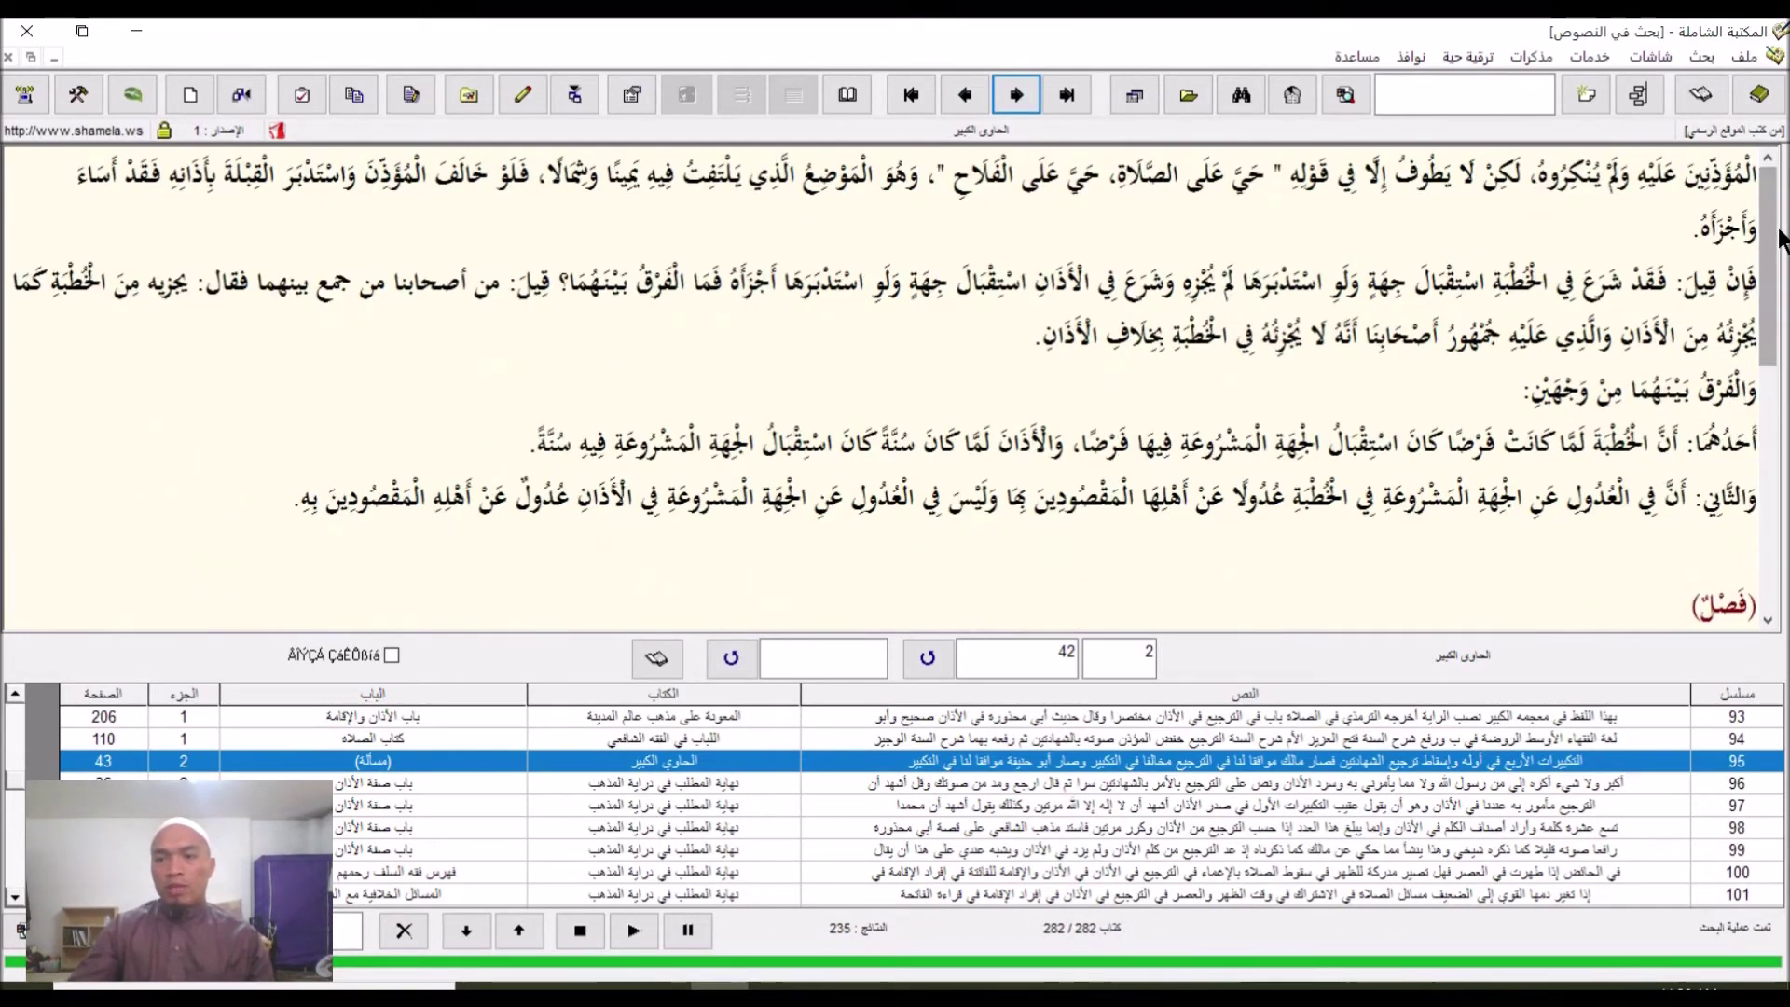
{"action": "left_click_drag", "start_coordinate": [1771, 235], "coordinate": [1771, 484]}
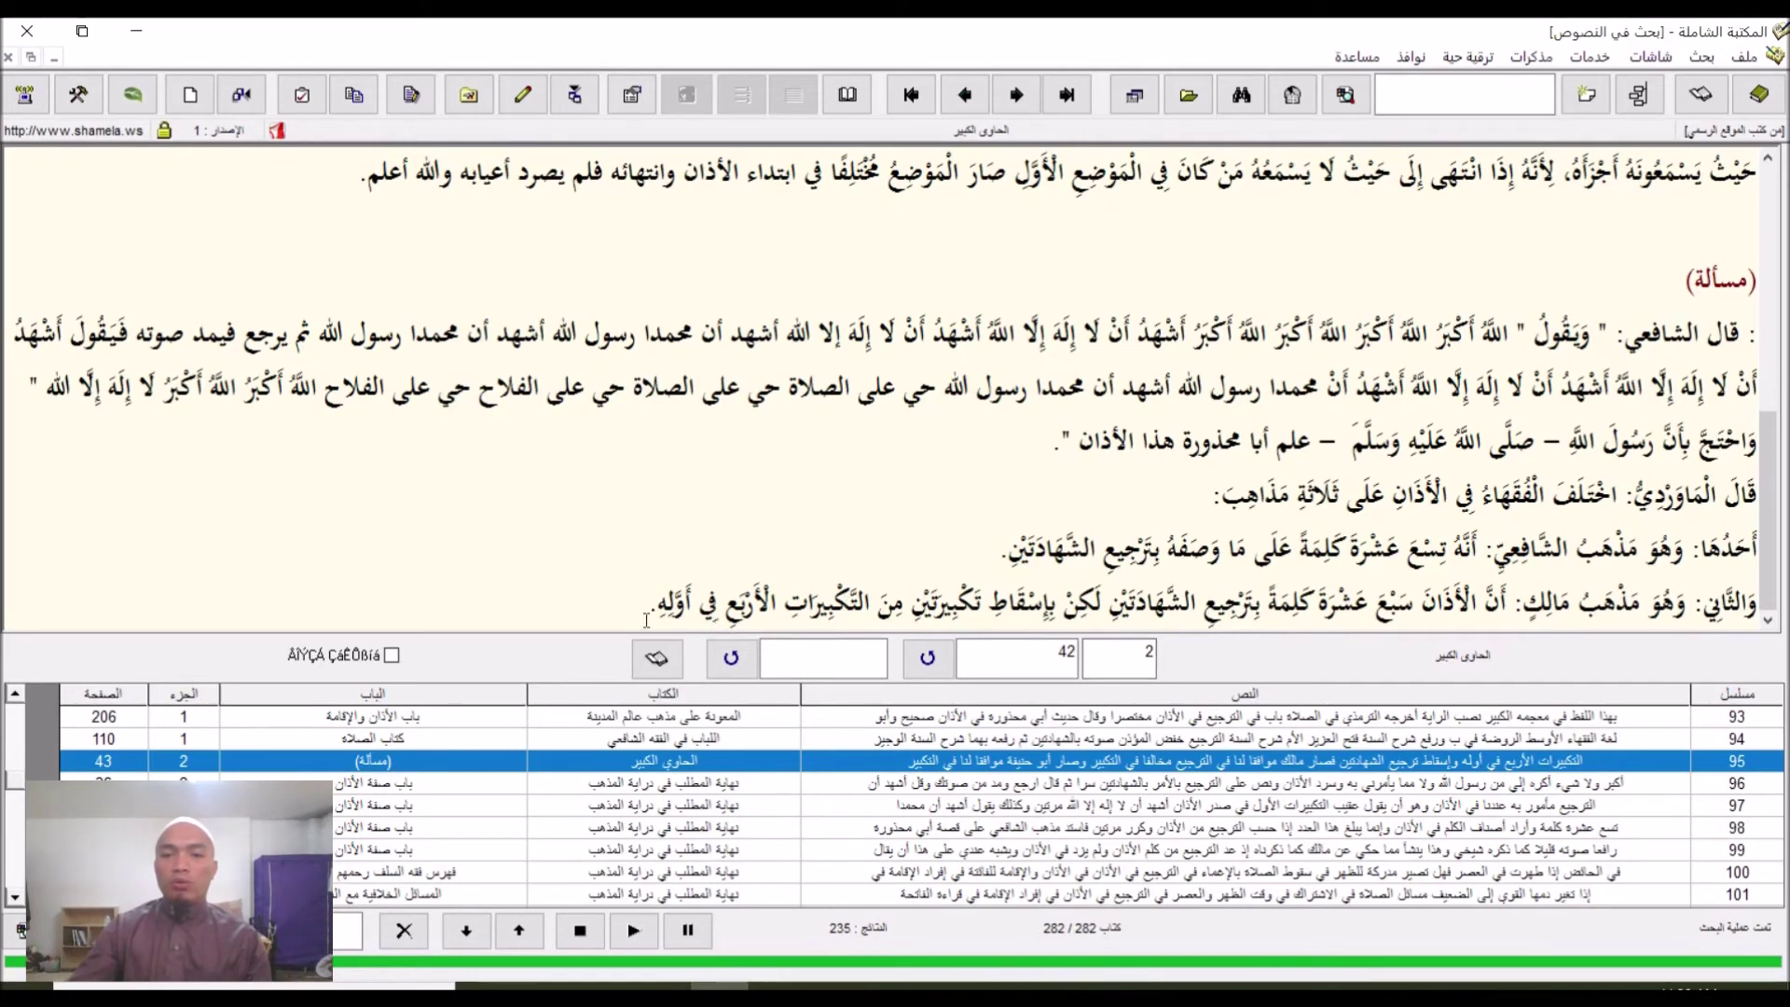
{"action": "left_click", "coordinate": [965, 96]}
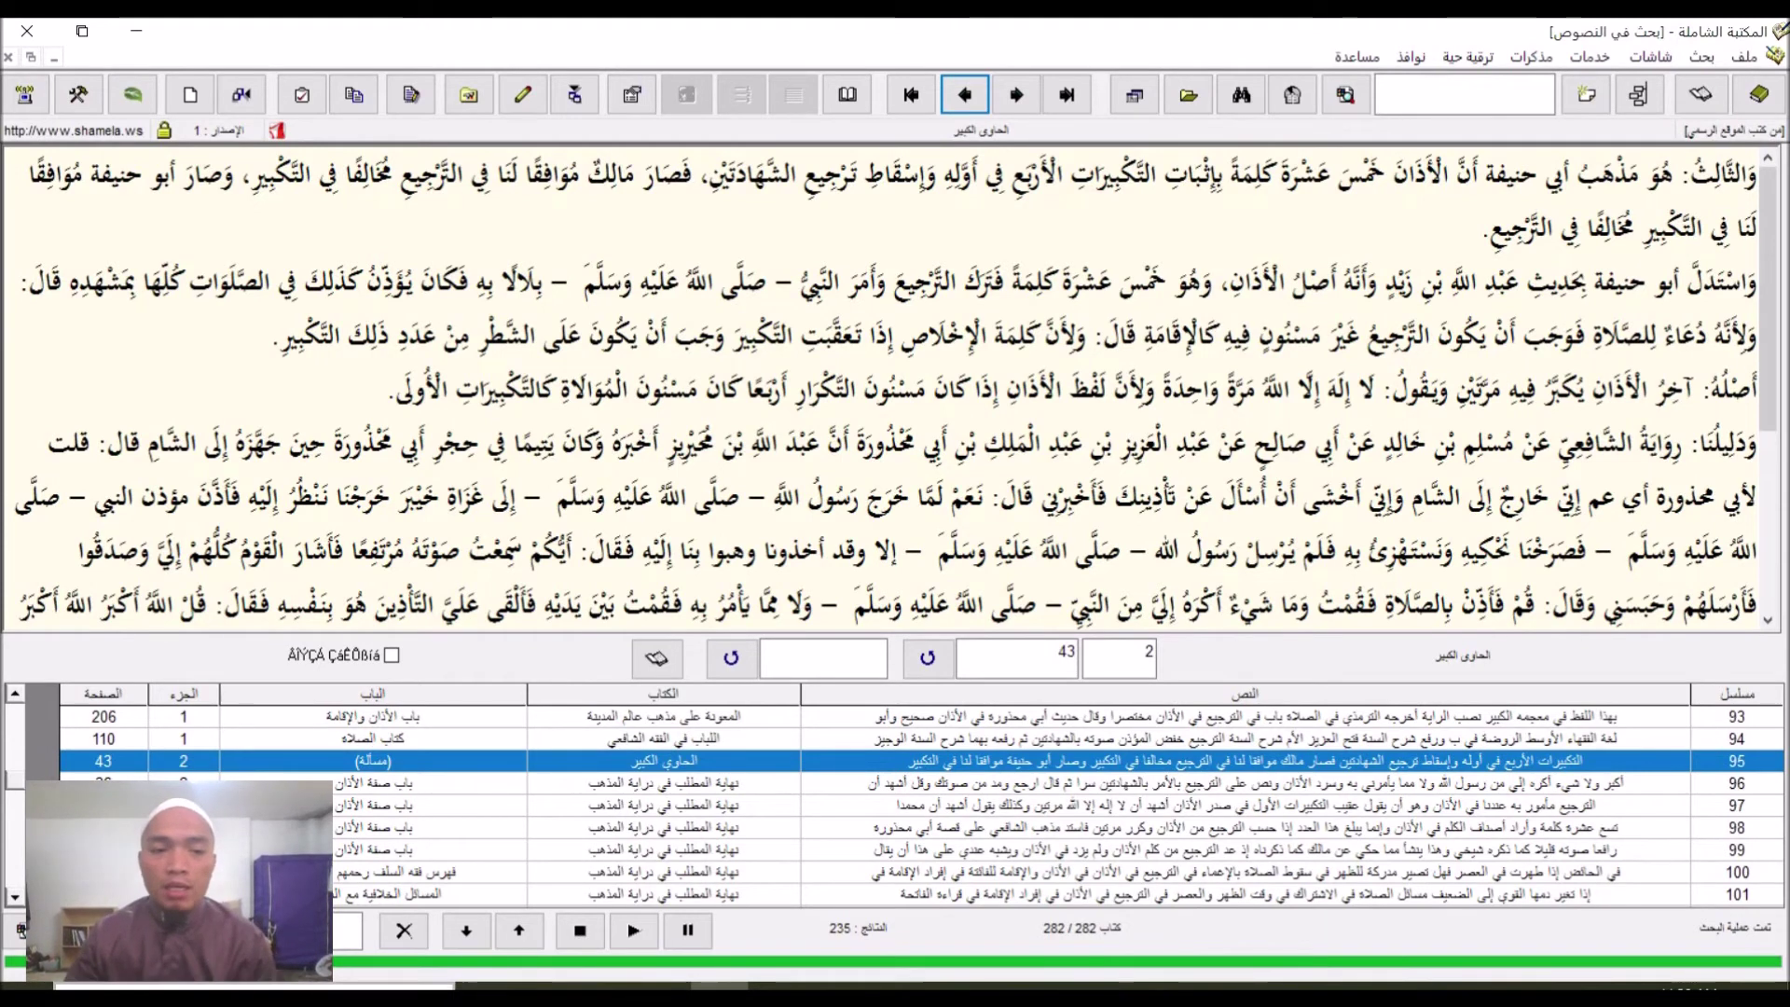
- Display the first two فتح العزيز بشرح الوجيز matches further down the results list, on pages 167 and 168 of part 3
{"action": "left_click", "coordinate": [14, 898]}
{"action": "left_click", "coordinate": [14, 897]}
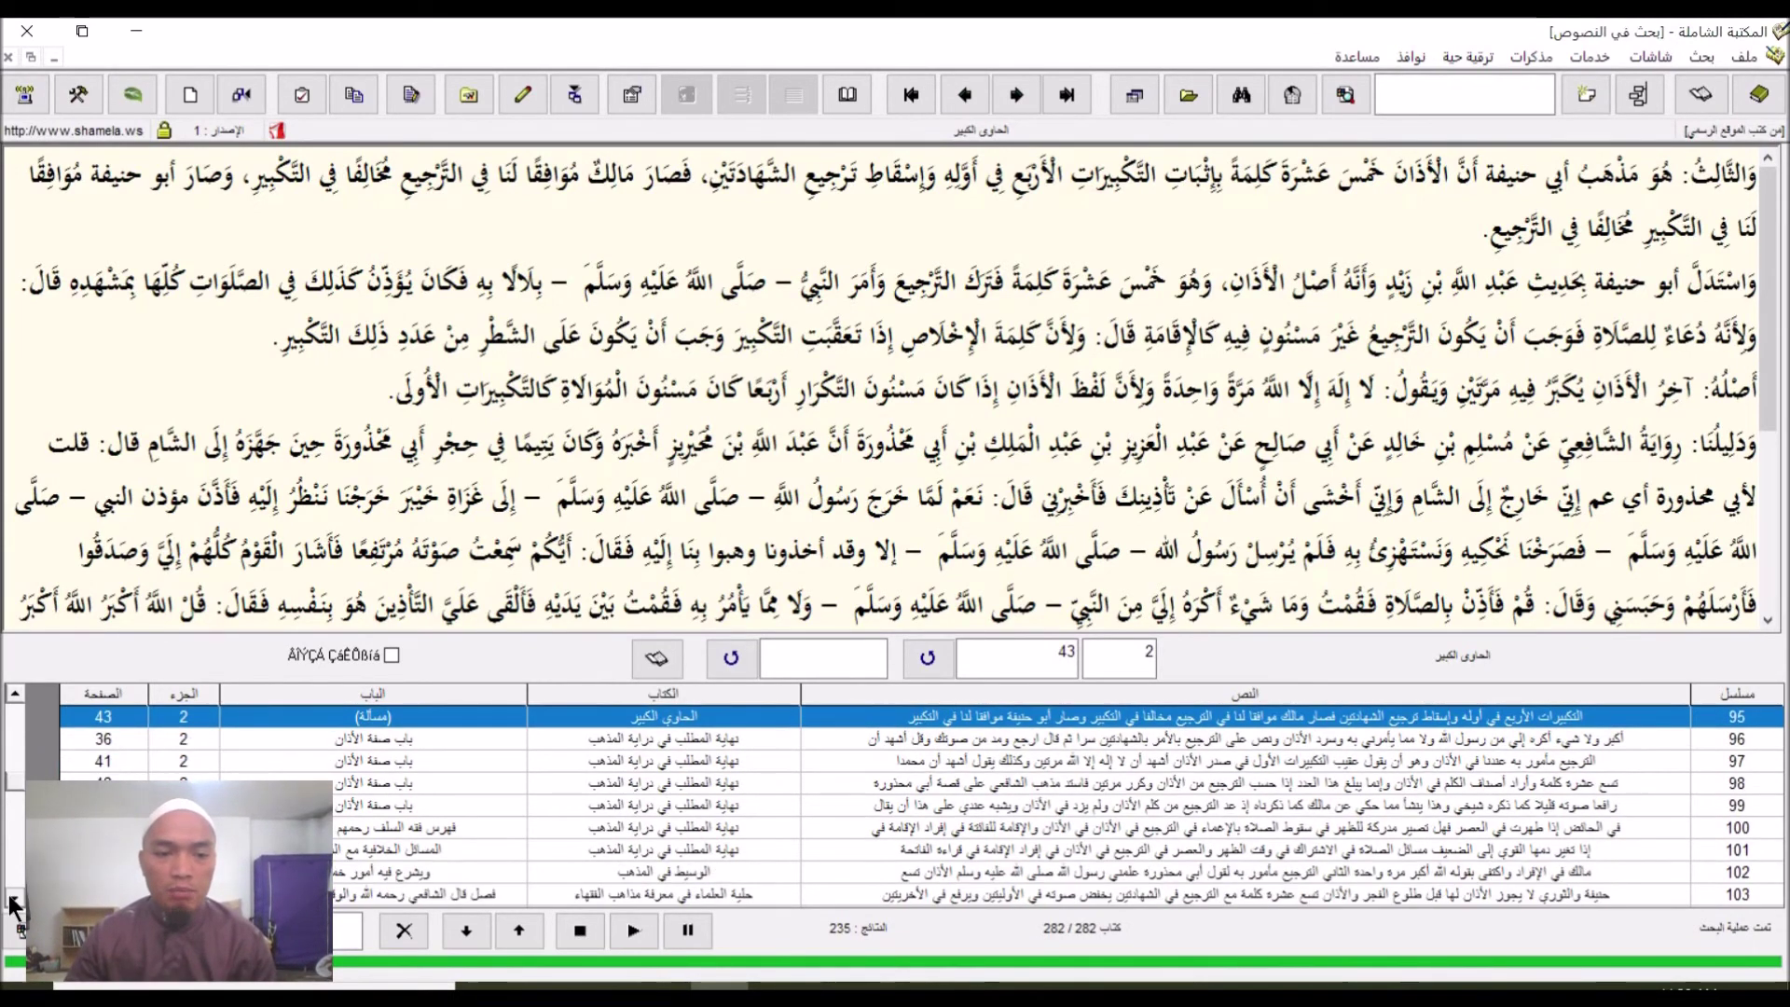
{"action": "left_click", "coordinate": [14, 900]}
{"action": "left_click", "coordinate": [14, 900]}
{"action": "left_click", "coordinate": [13, 900]}
{"action": "left_click", "coordinate": [14, 899]}
{"action": "left_click", "coordinate": [13, 901]}
{"action": "left_click", "coordinate": [14, 901]}
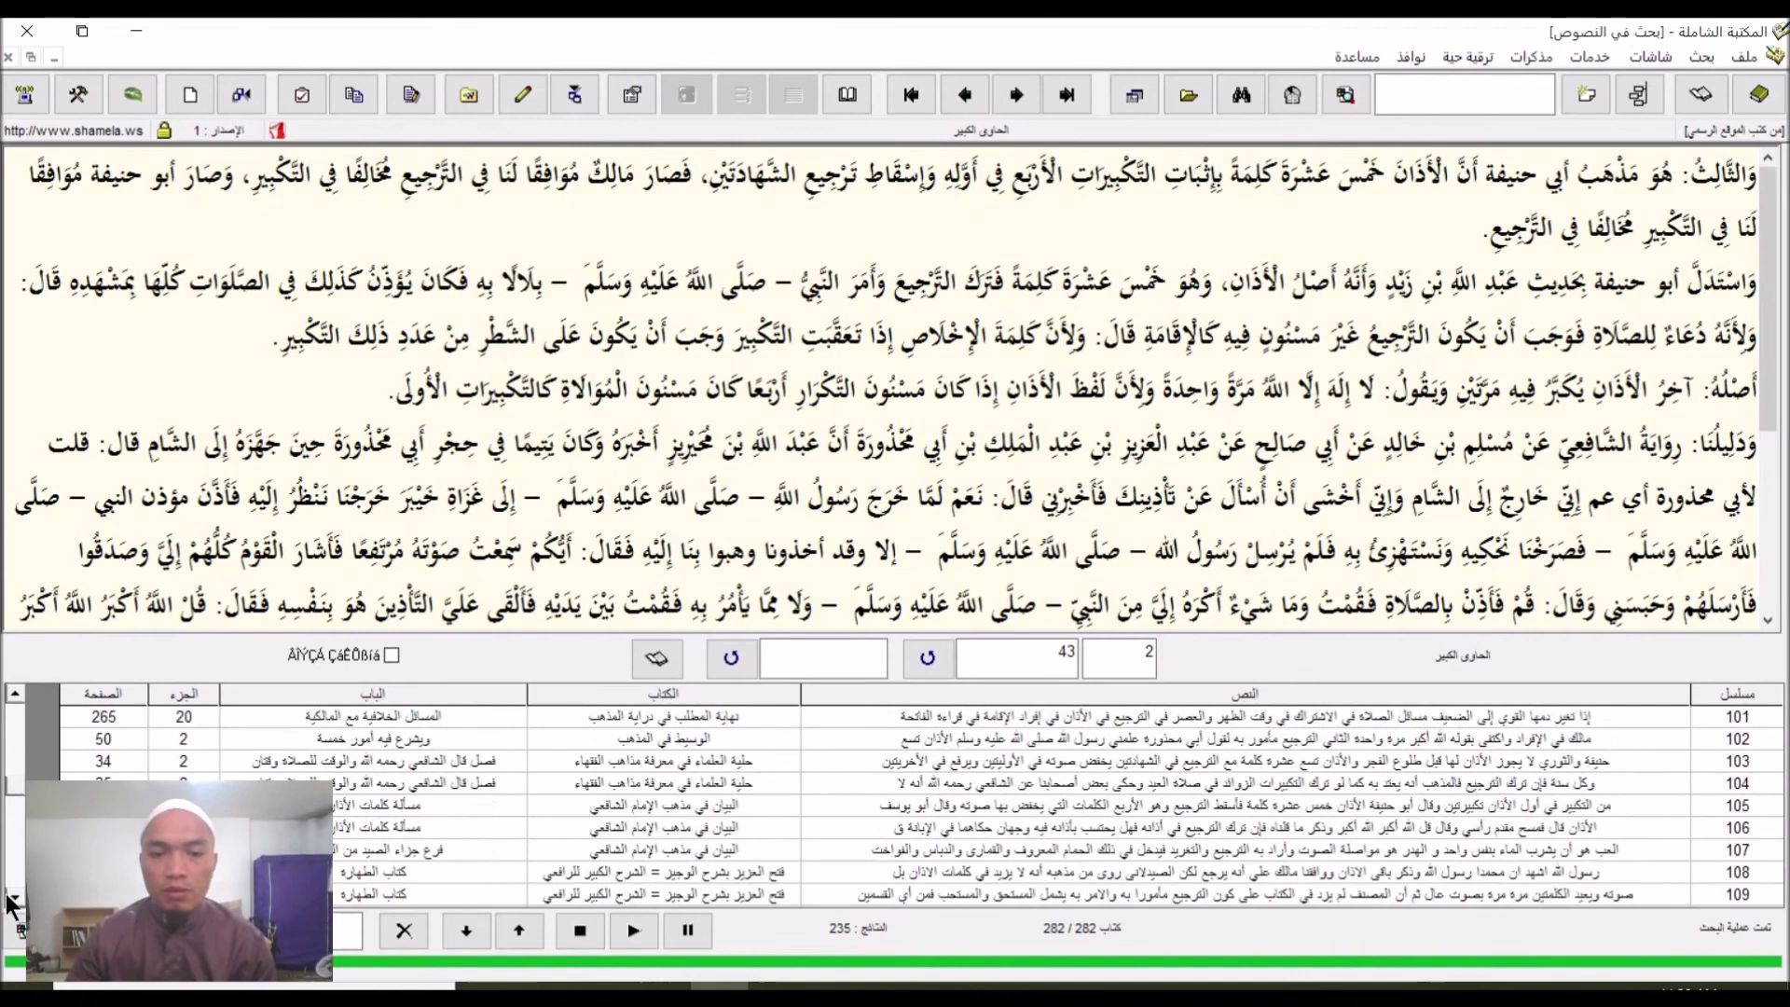
{"action": "left_click", "coordinate": [697, 869]}
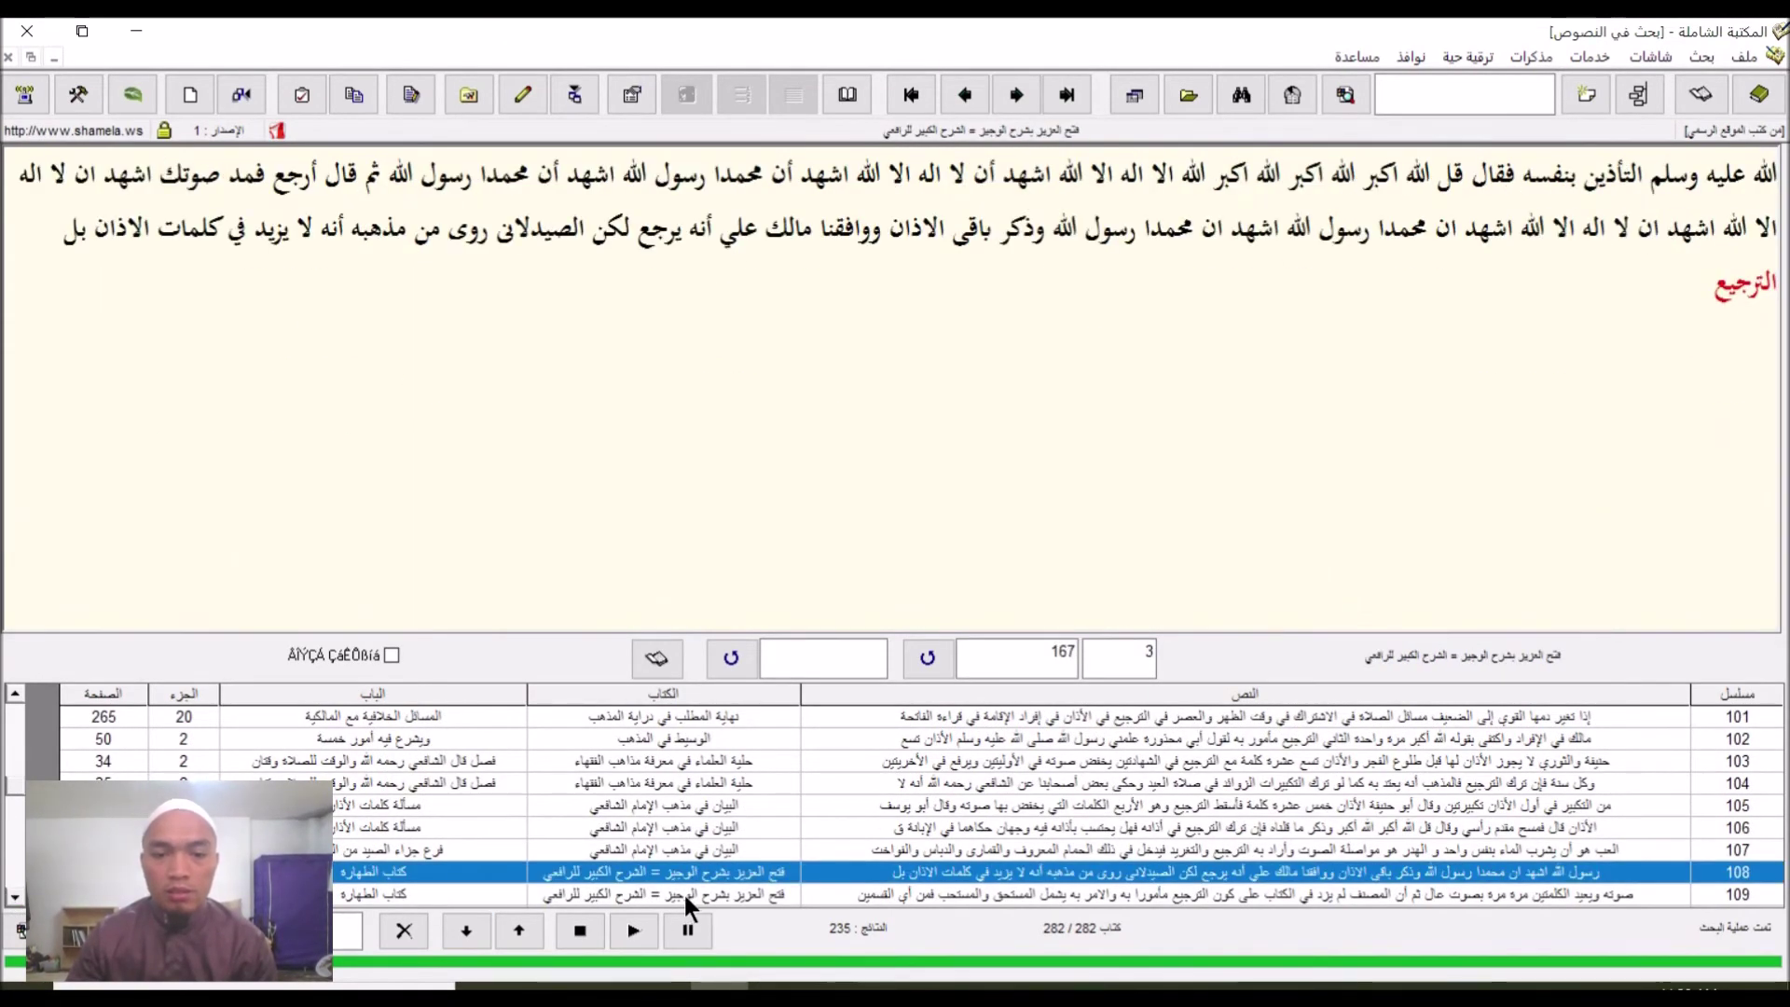
{"action": "left_click", "coordinate": [685, 895]}
- Display the روضة الطالبين وعمدة المفتين match, then view the book's information card and close it
{"action": "left_click", "coordinate": [15, 898]}
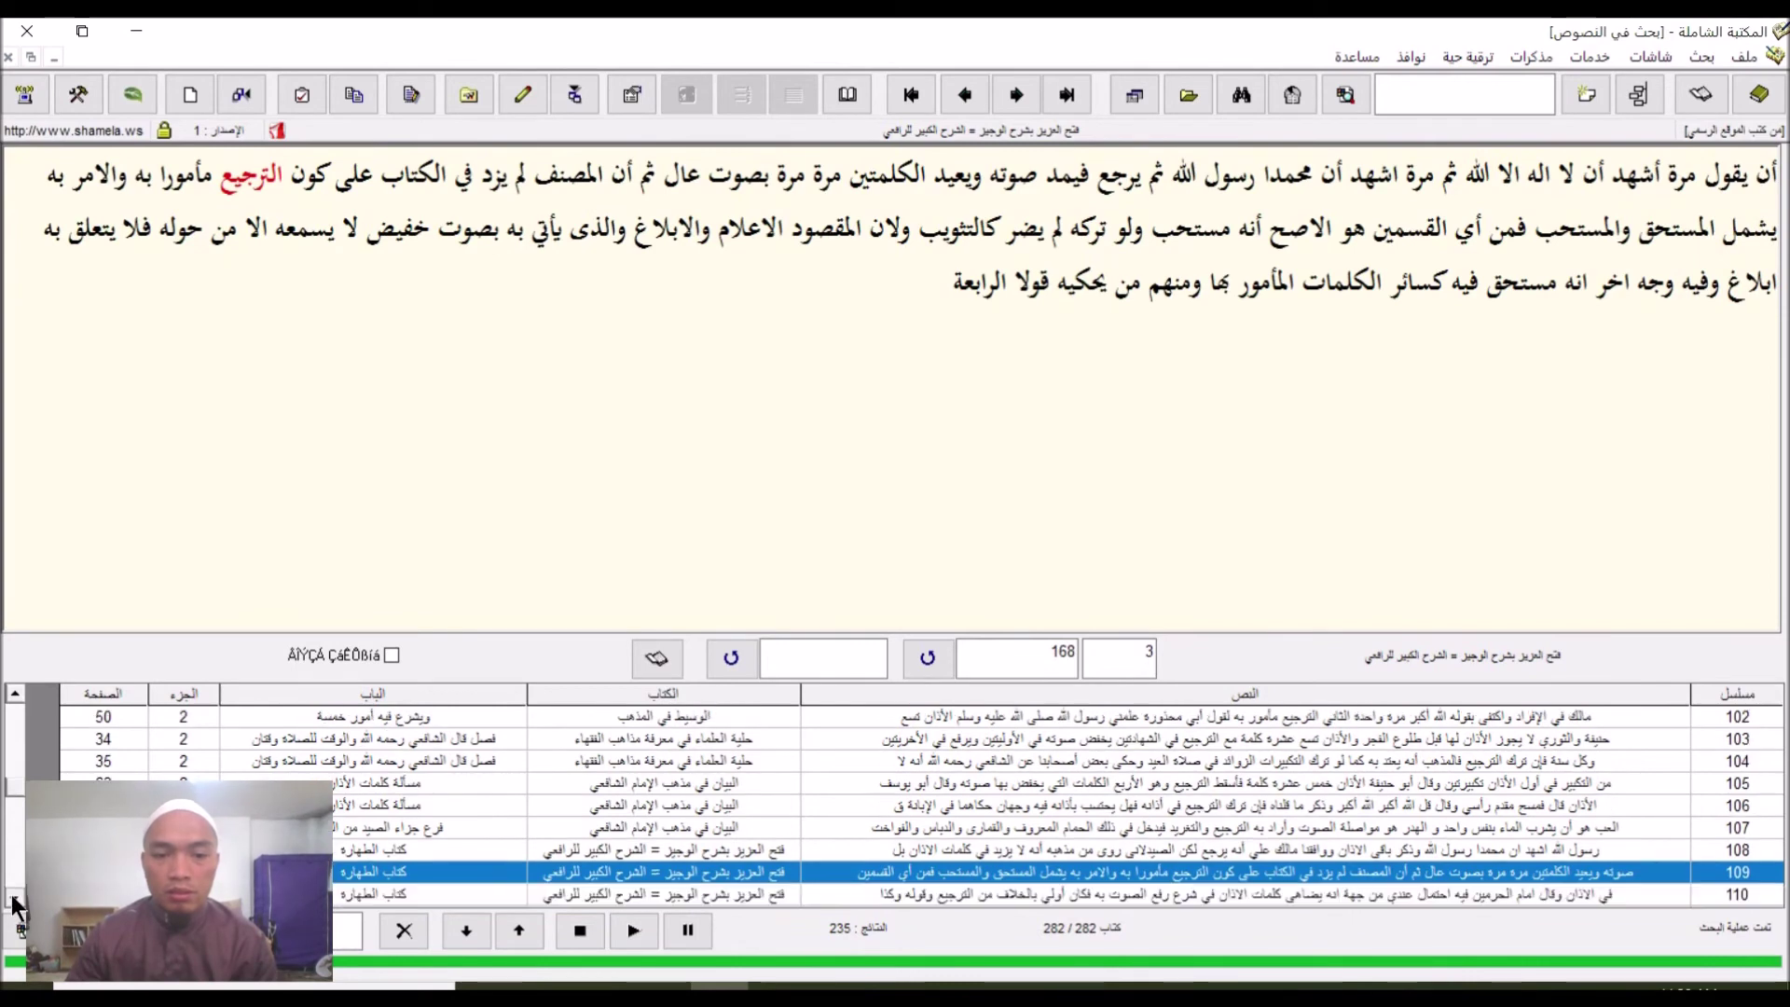
{"action": "left_click_drag", "start_coordinate": [15, 901], "coordinate": [15, 900]}
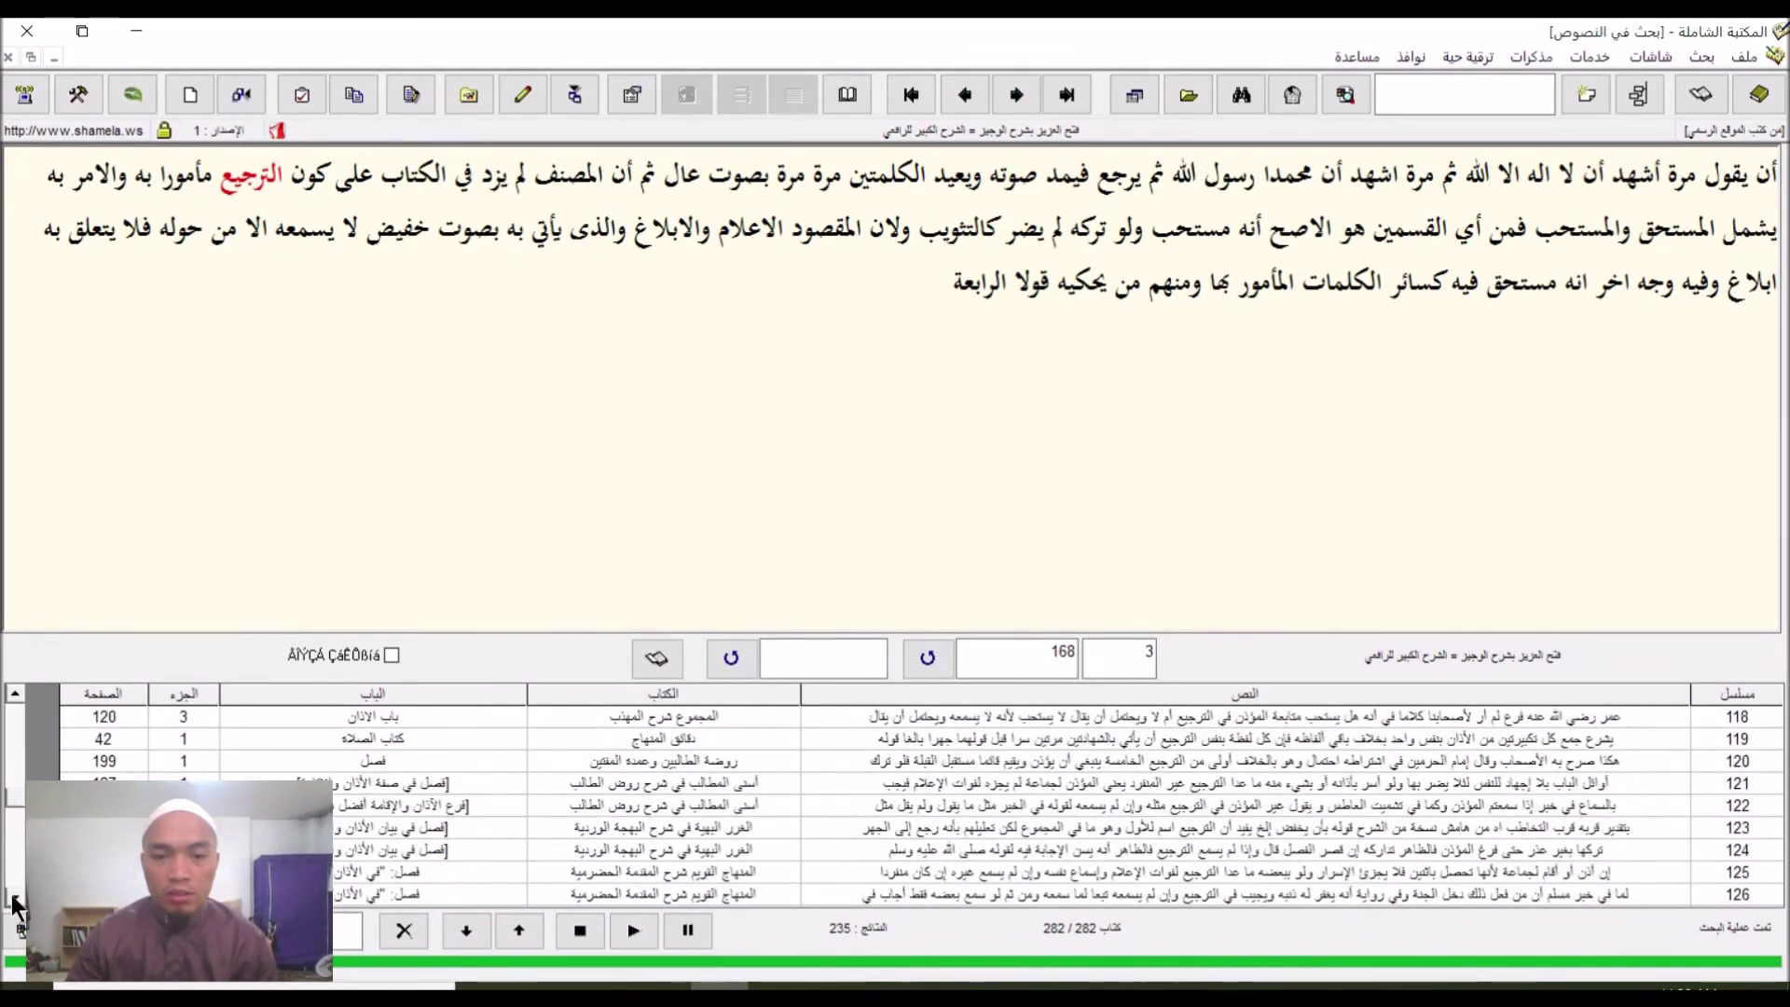
{"action": "left_click", "coordinate": [673, 754]}
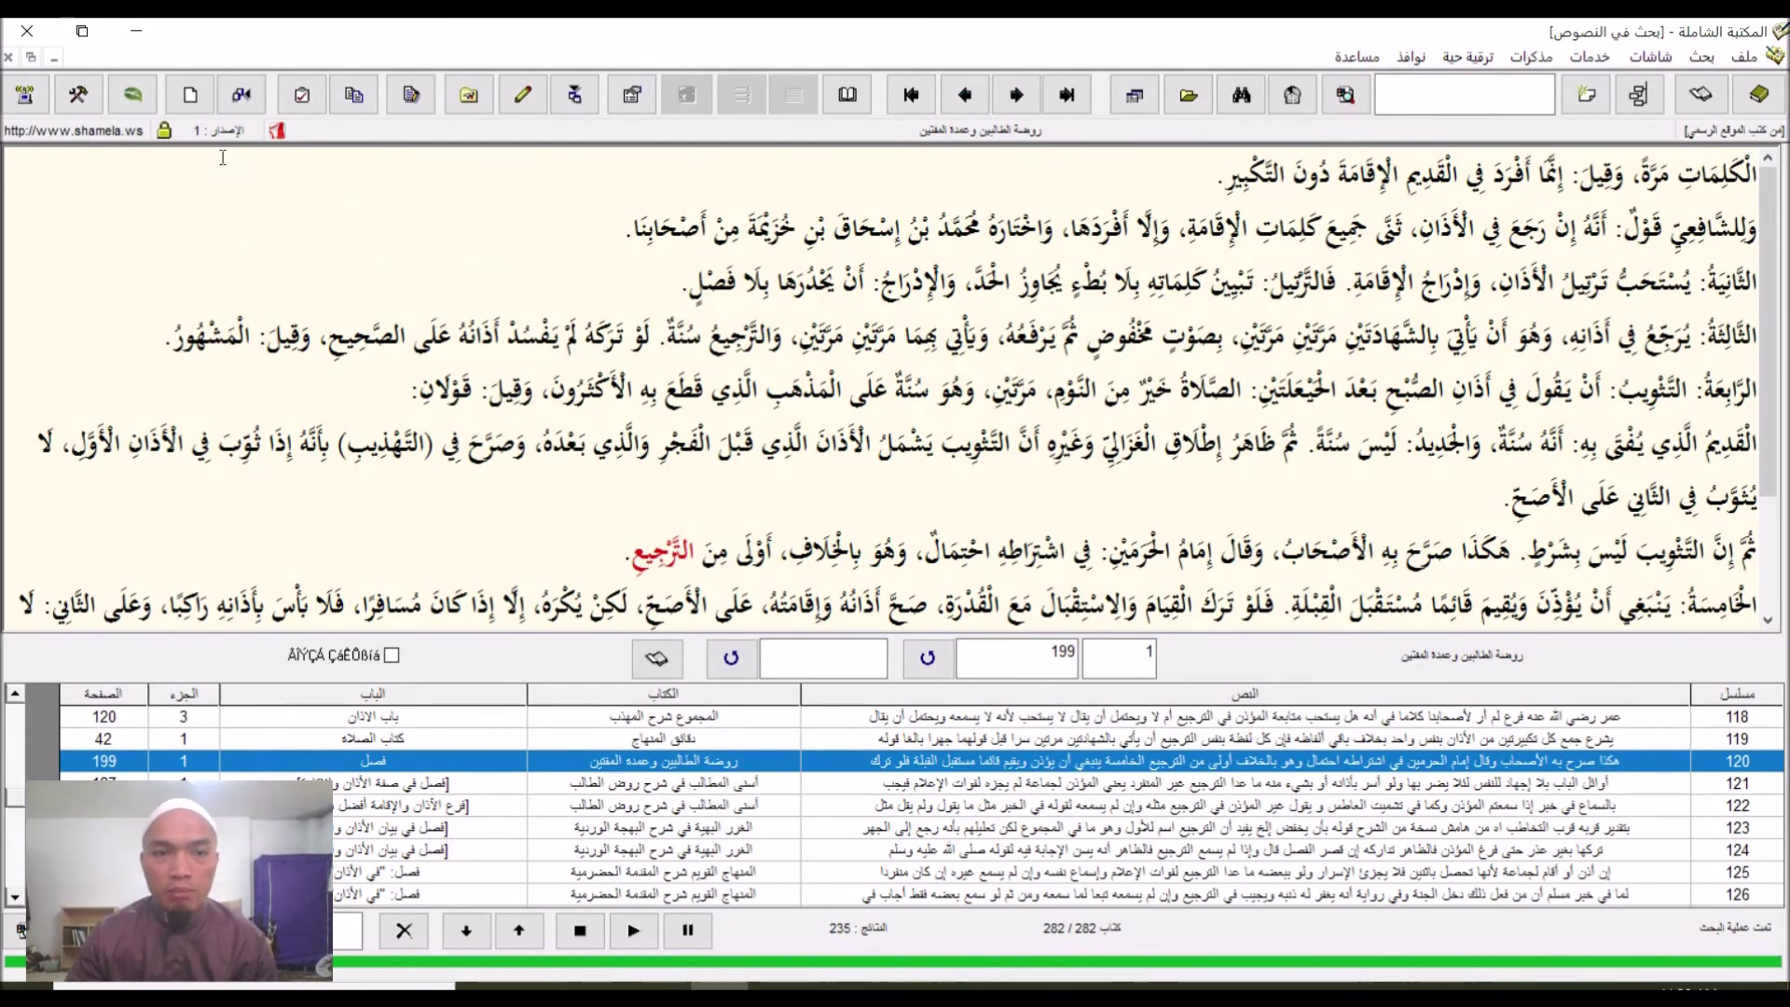
{"action": "left_click", "coordinate": [190, 94]}
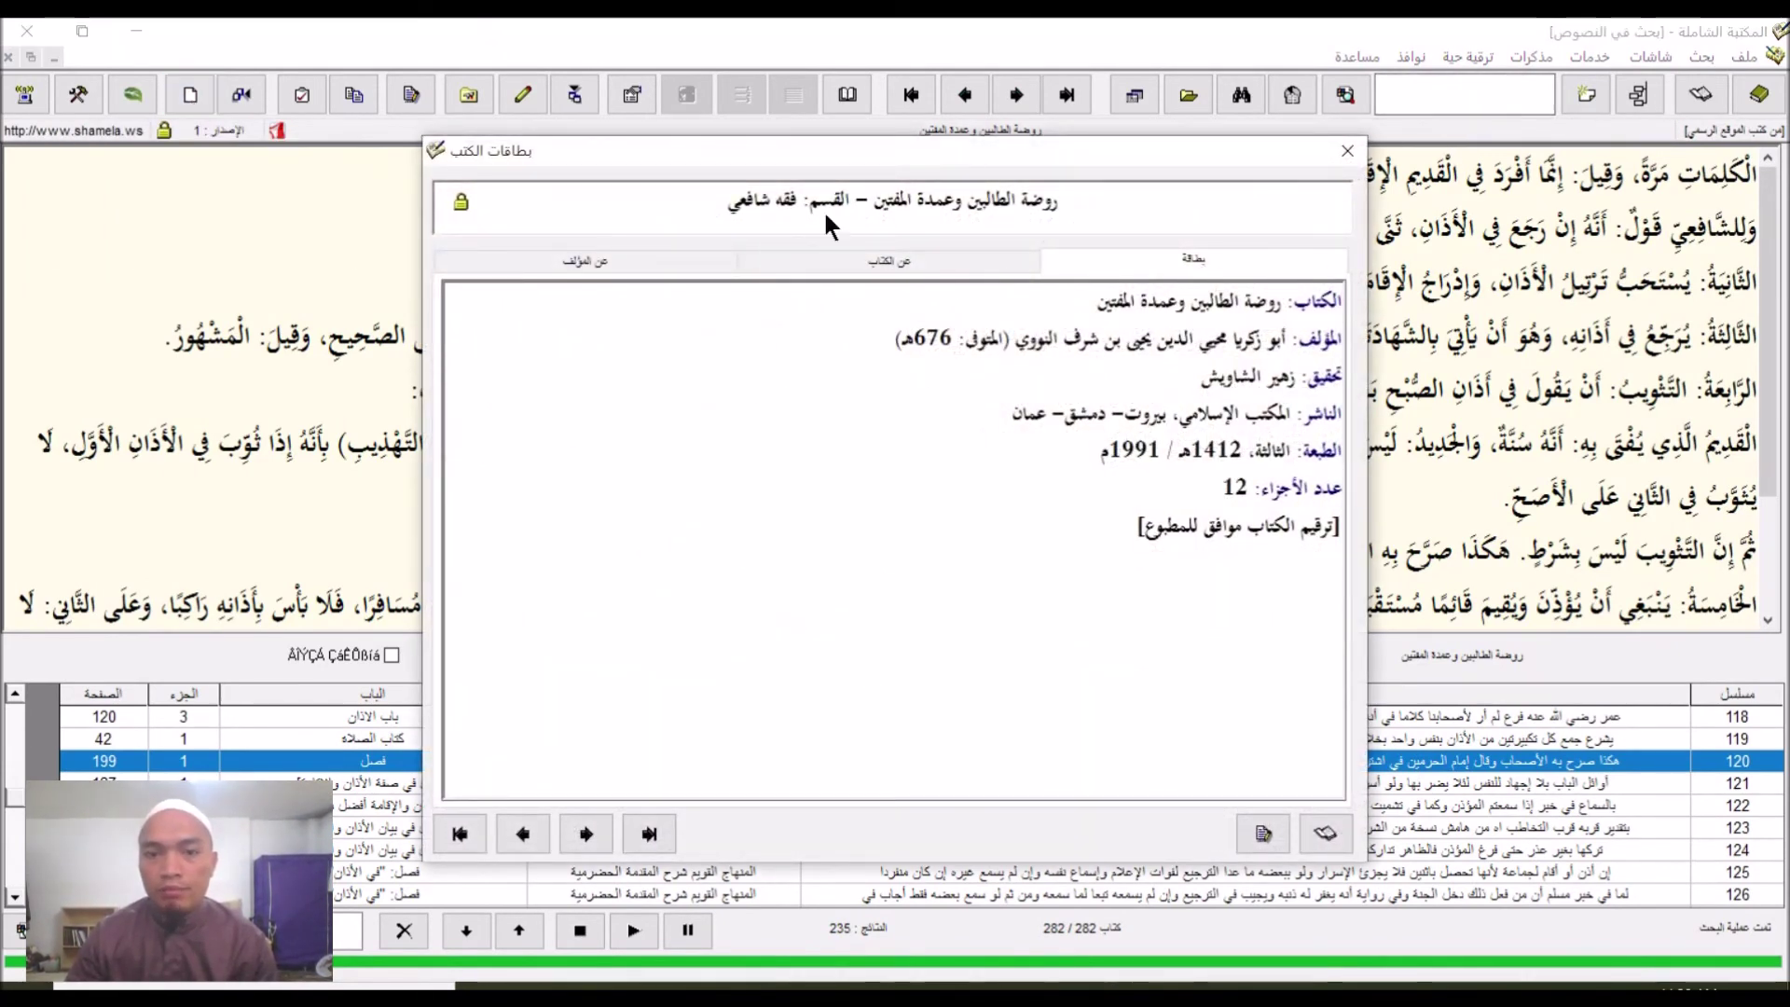
{"action": "left_click", "coordinate": [1347, 150]}
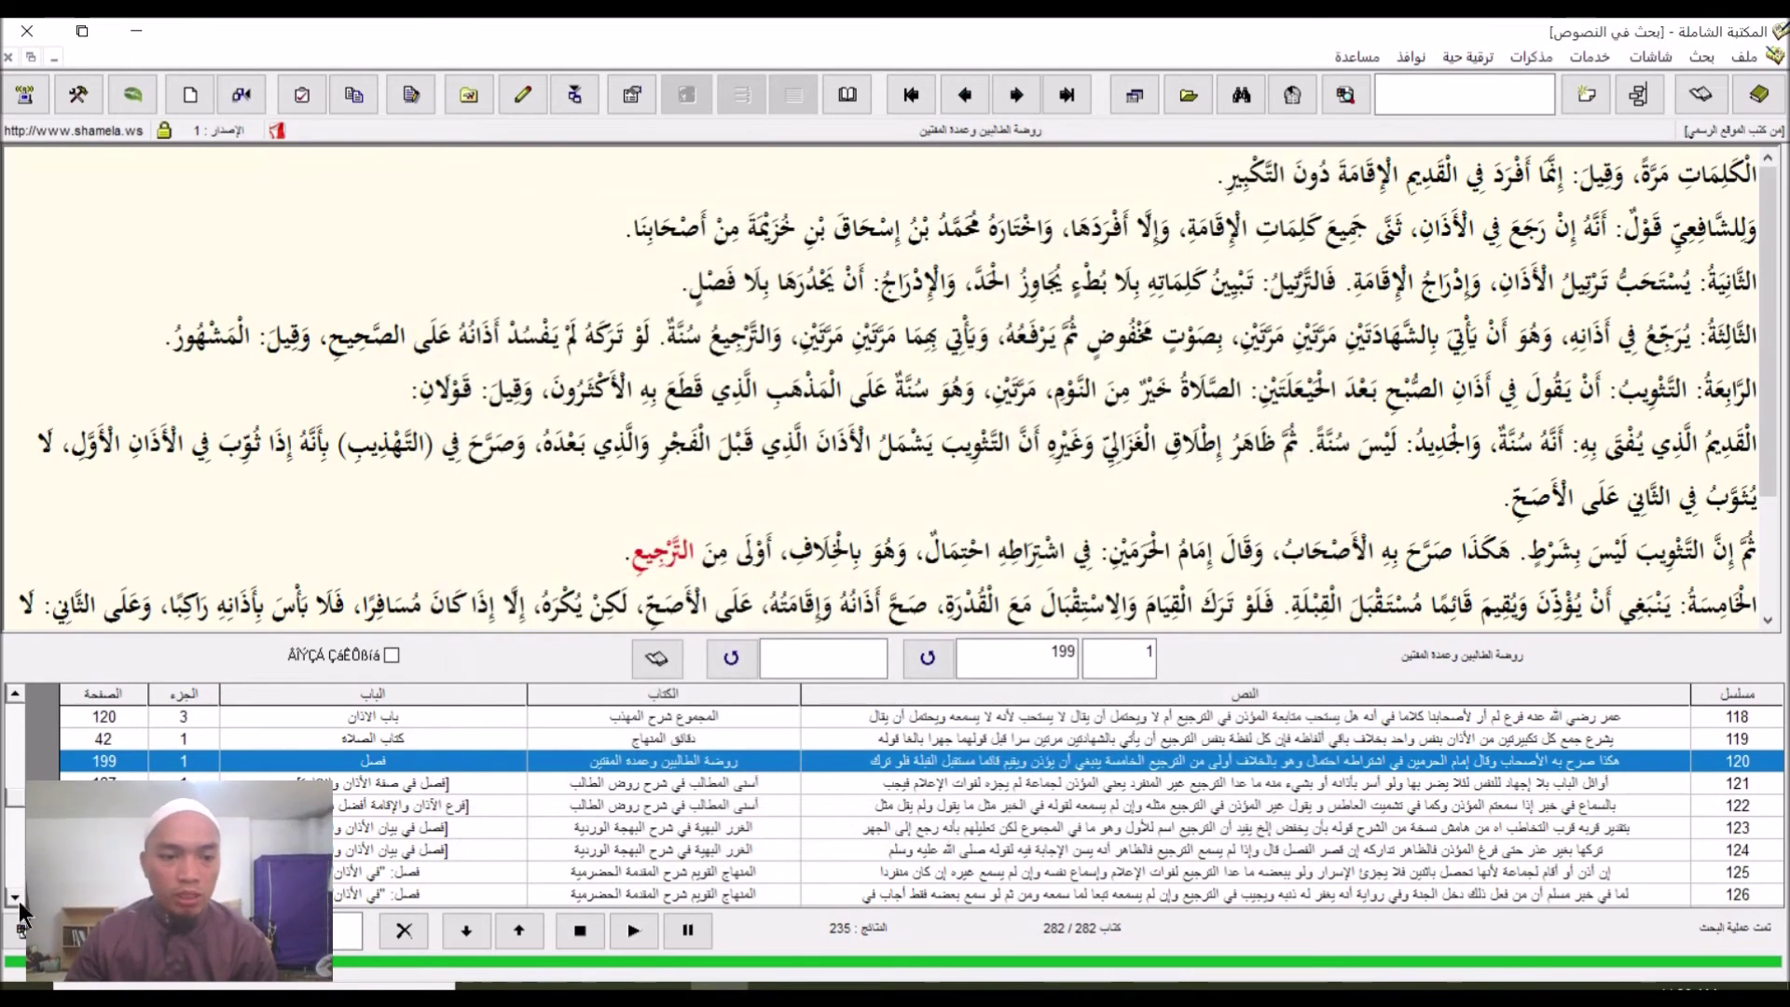
- Look through the rest of the Shafi'i matches in the results list, continuing to the Hanbali books
{"action": "scroll", "coordinate": [15, 897], "scroll_direction": "down", "scroll_amount": 5}
{"action": "scroll", "coordinate": [15, 902], "scroll_direction": "down", "scroll_amount": 4}
{"action": "scroll", "coordinate": [15, 903], "scroll_direction": "down", "scroll_amount": 3}
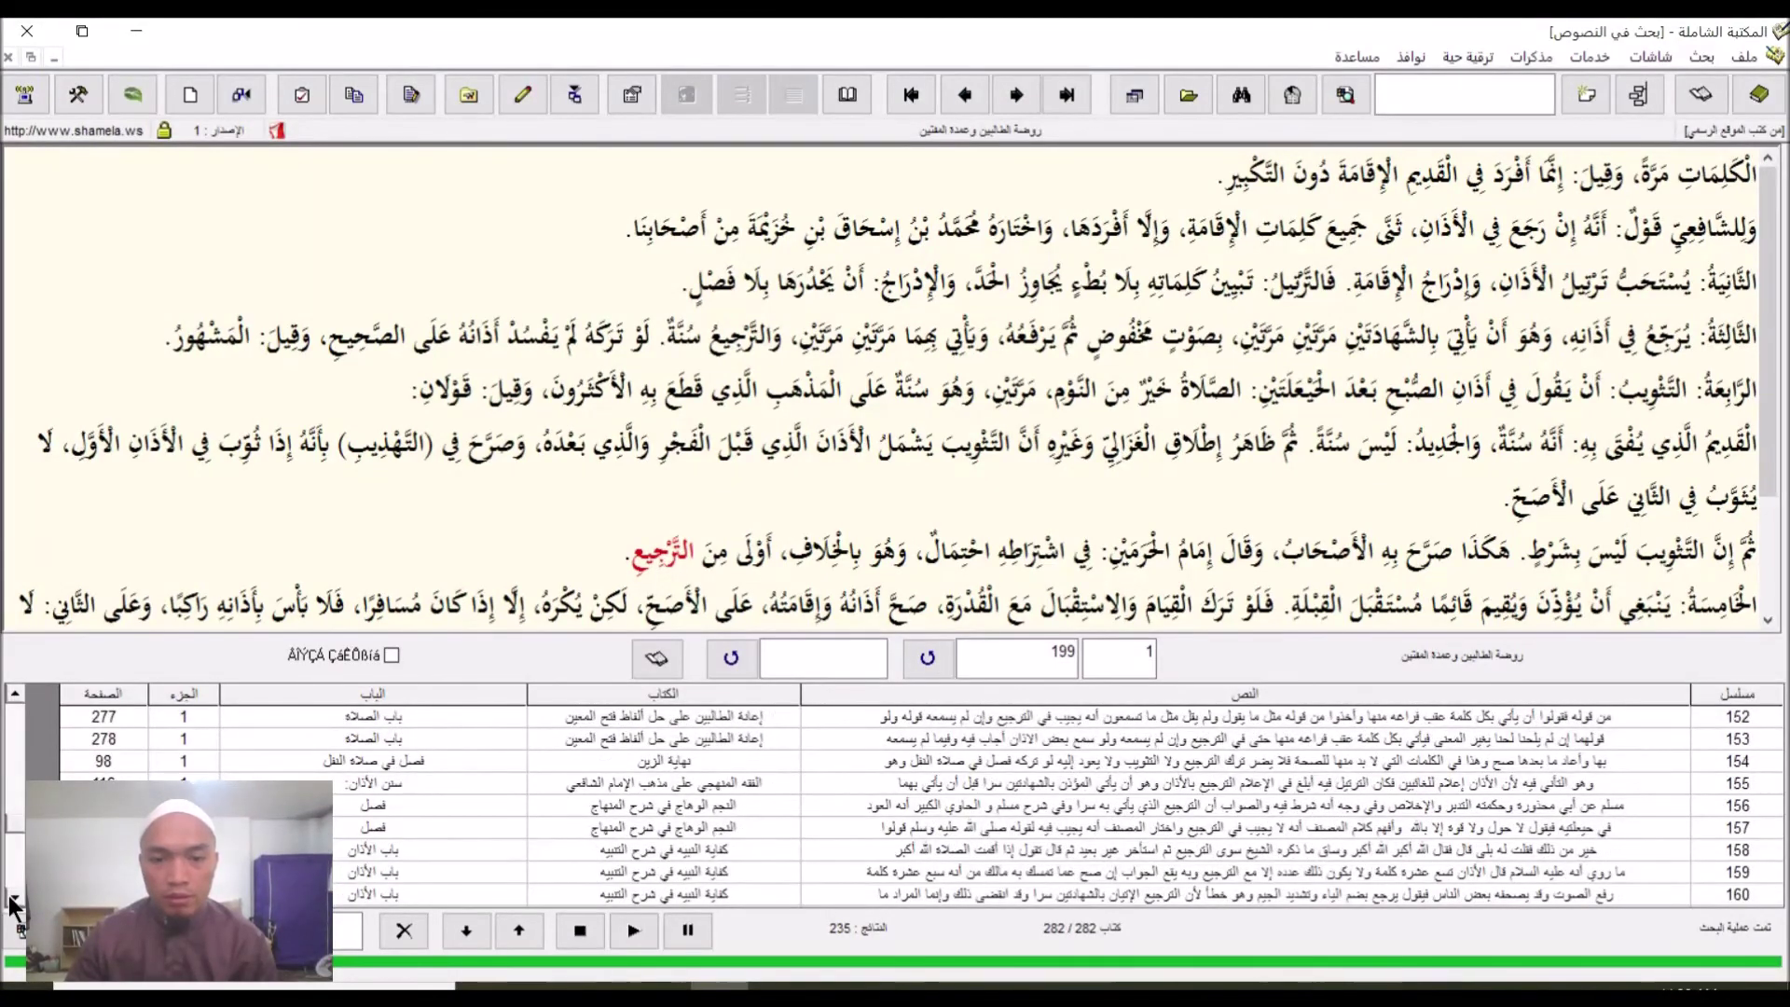
{"action": "scroll", "coordinate": [11, 903], "scroll_direction": "down", "scroll_amount": 5}
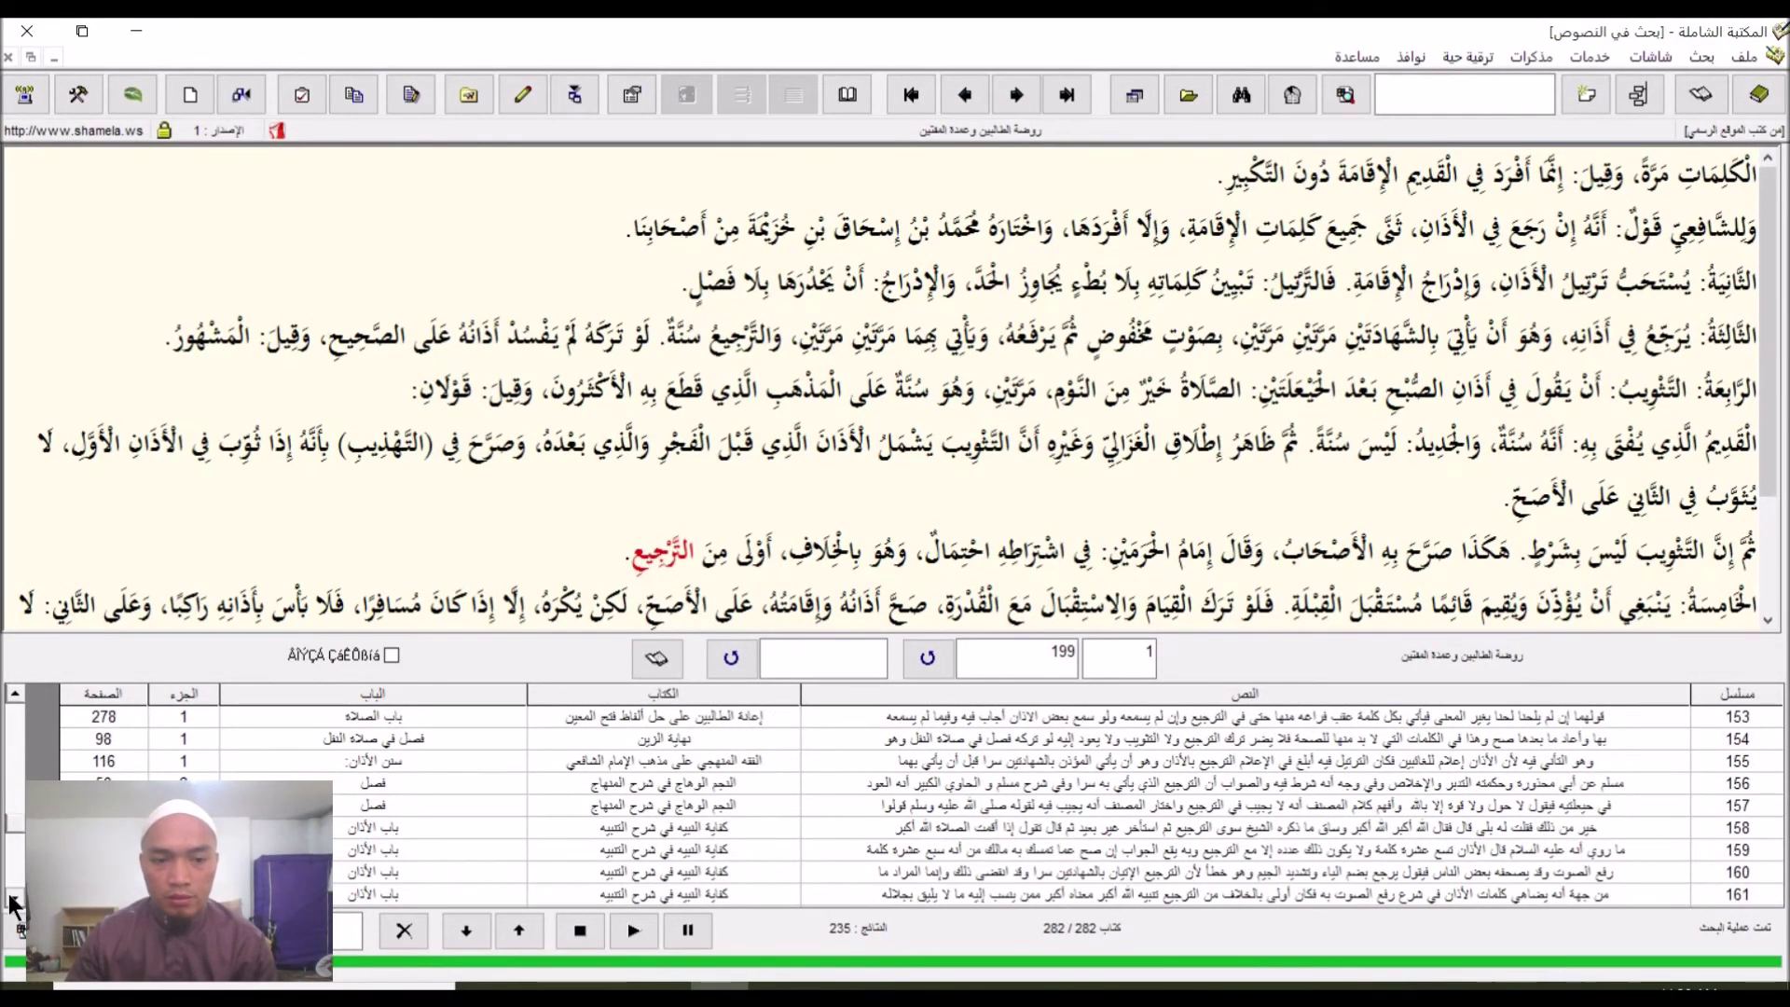
{"action": "scroll", "coordinate": [11, 902], "scroll_direction": "down", "scroll_amount": 5}
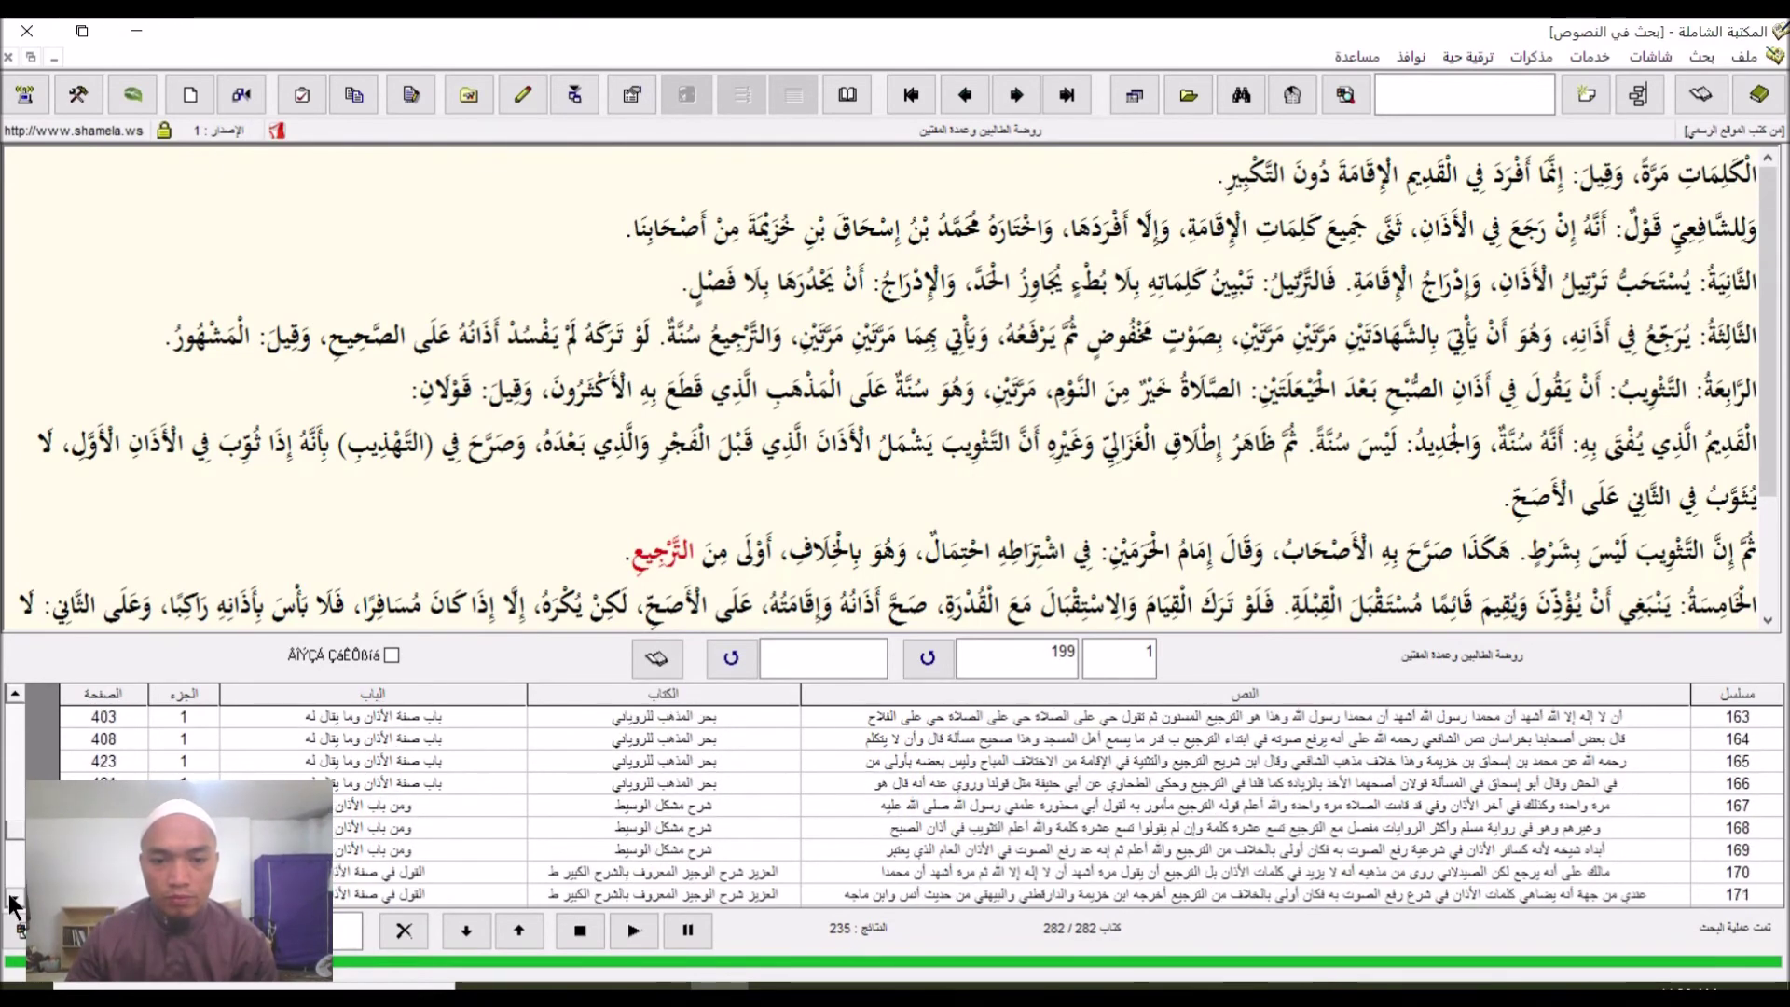
{"action": "scroll", "coordinate": [12, 902], "scroll_direction": "down", "scroll_amount": 5}
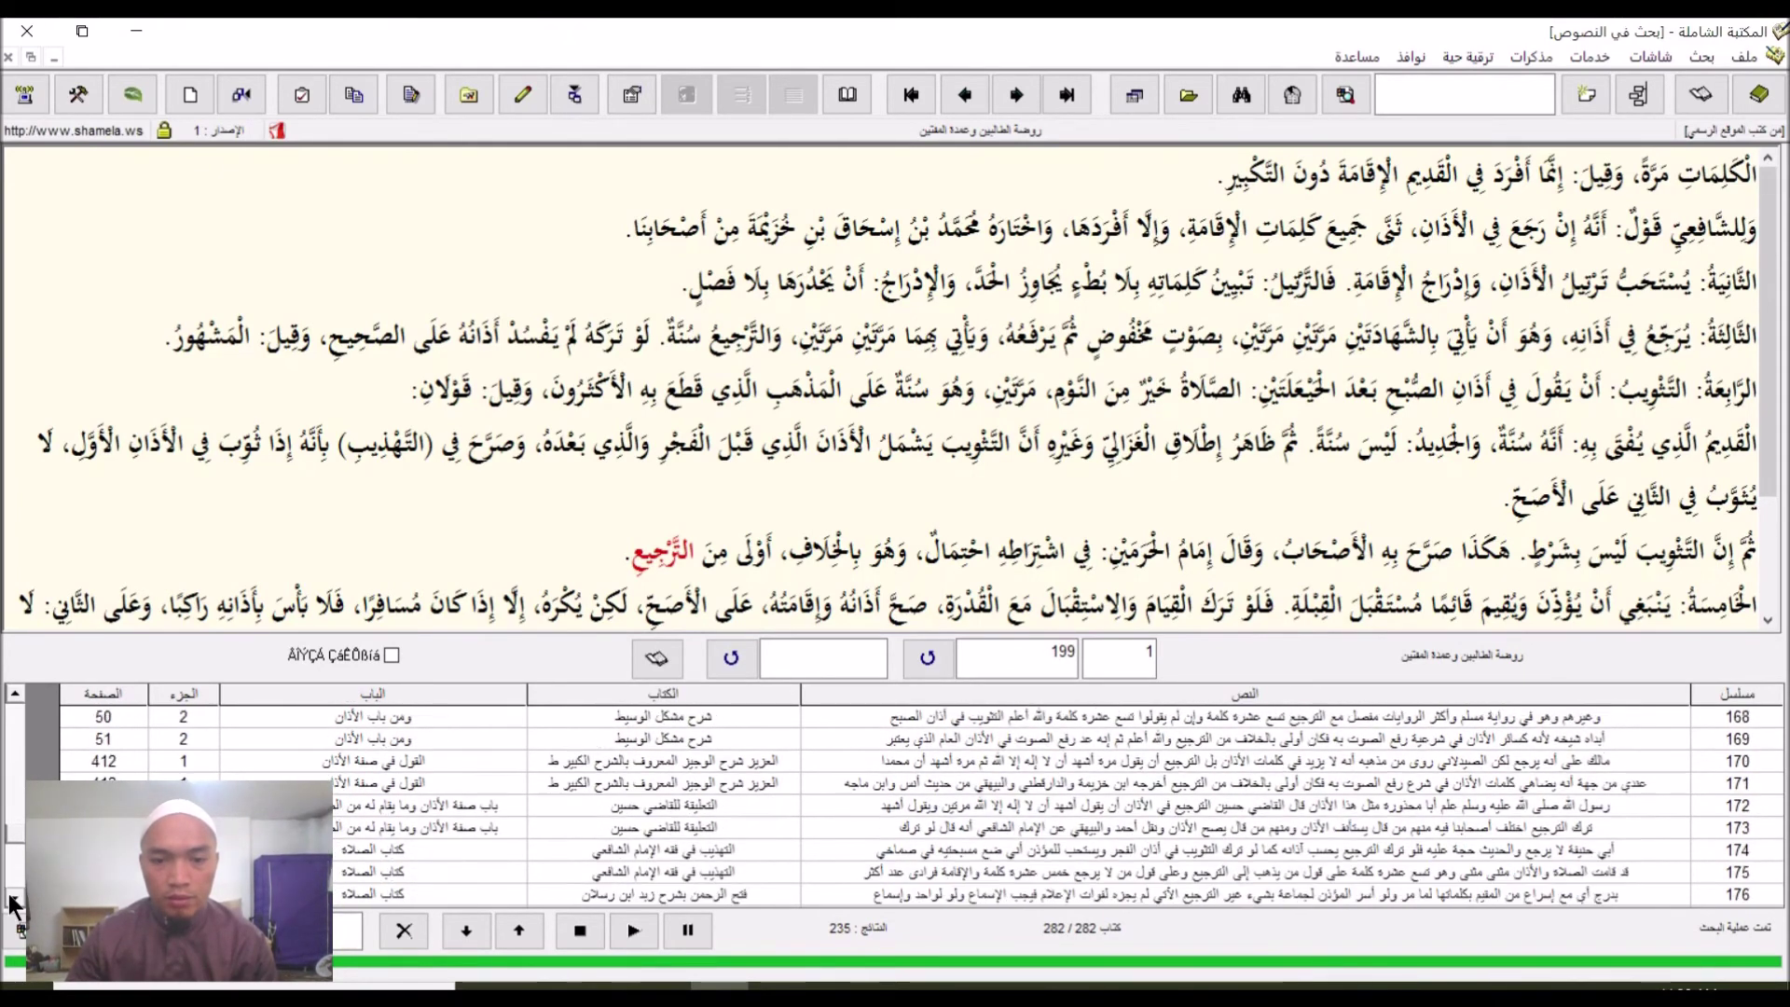
{"action": "scroll", "coordinate": [11, 902], "scroll_direction": "down", "scroll_amount": 3}
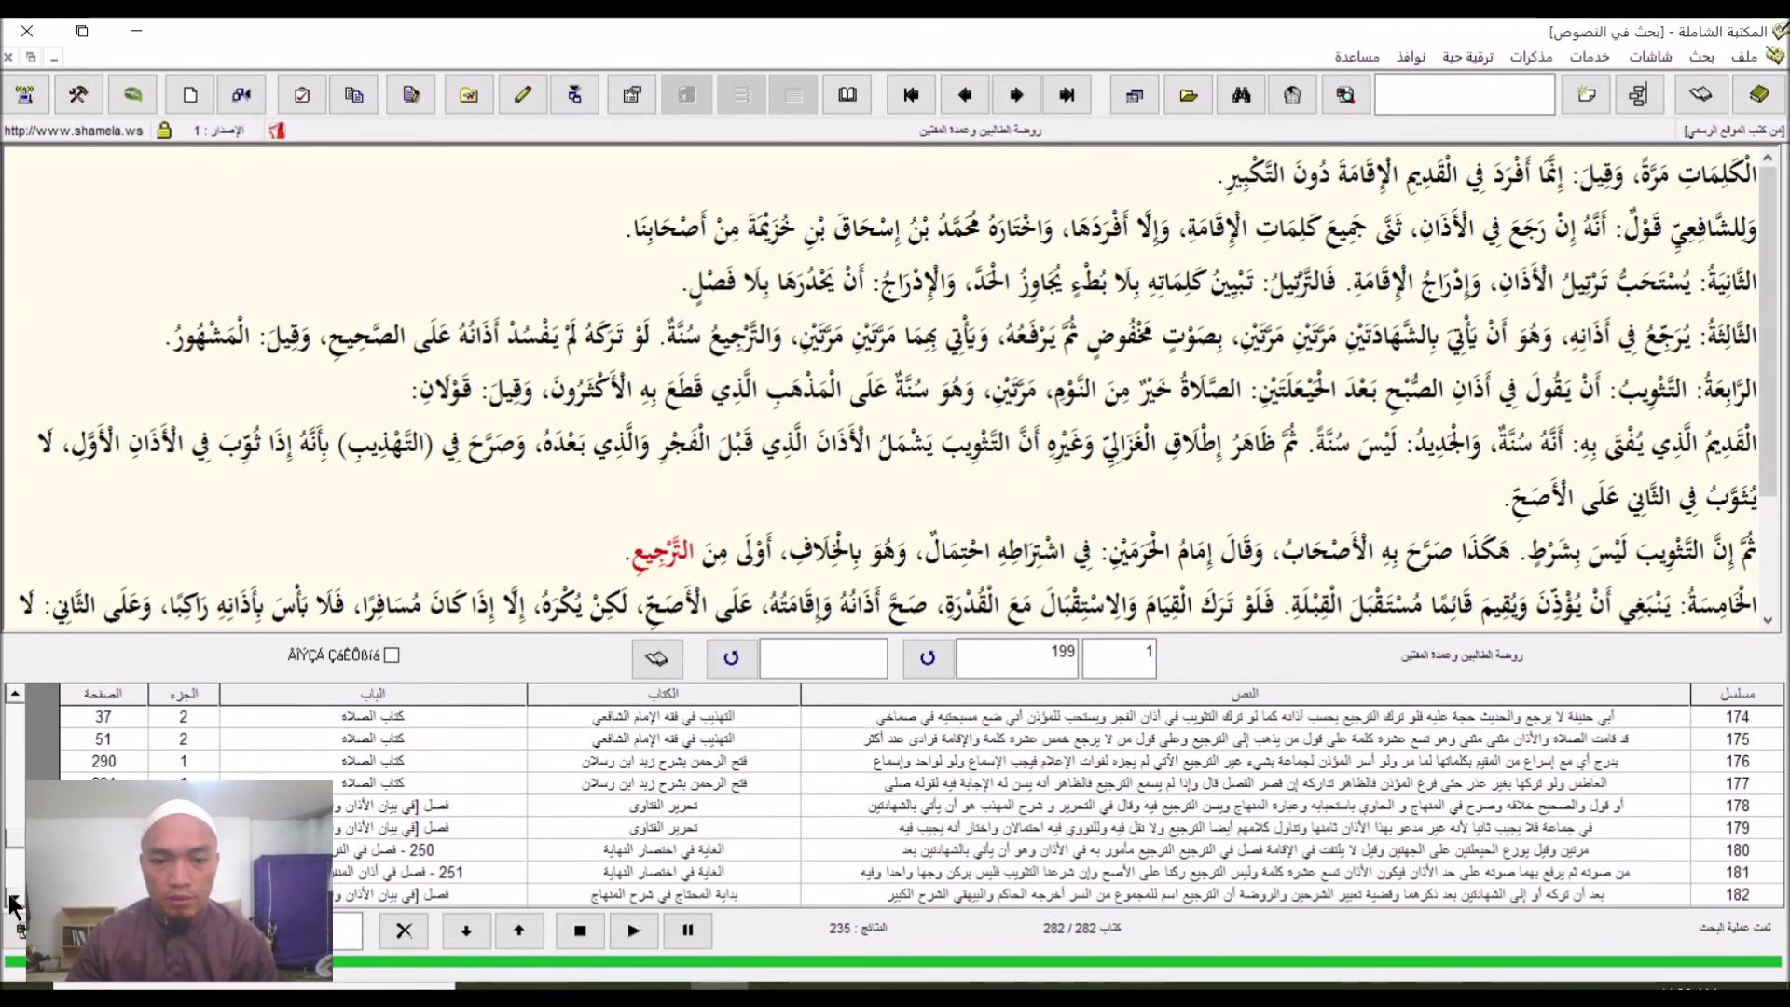
{"action": "scroll", "coordinate": [11, 903], "scroll_direction": "down", "scroll_amount": 5}
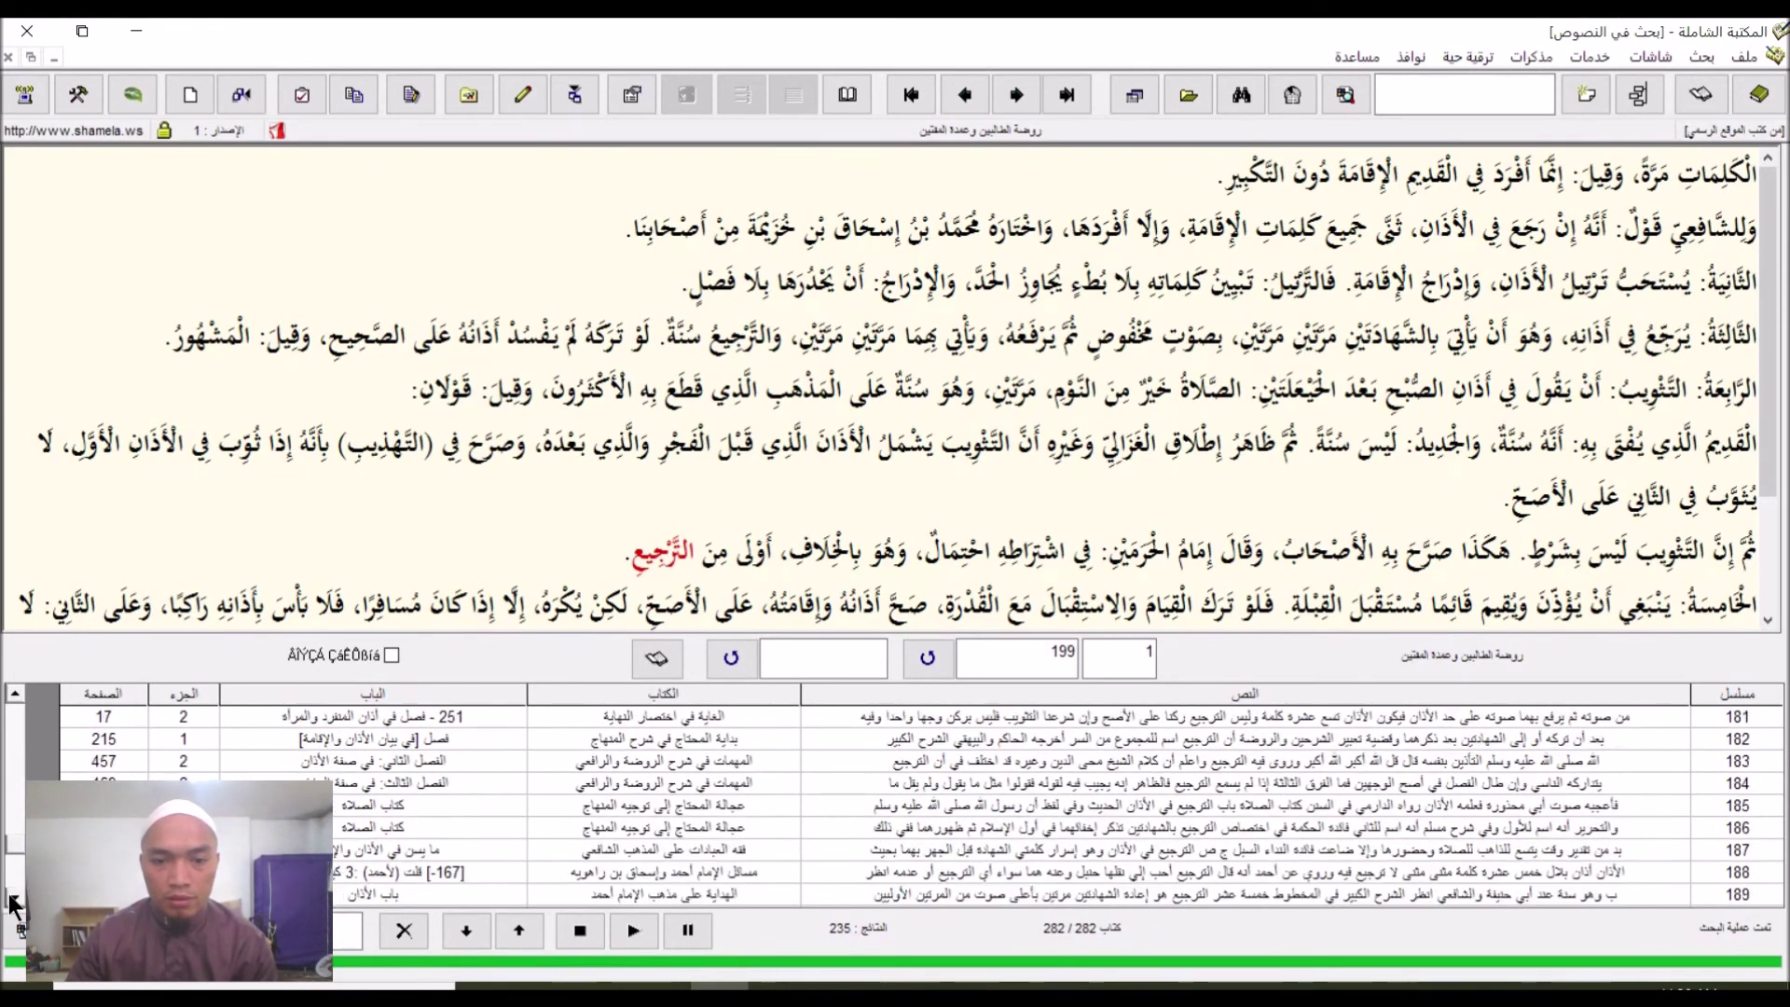
{"action": "scroll", "coordinate": [11, 902], "scroll_direction": "down", "scroll_amount": 3}
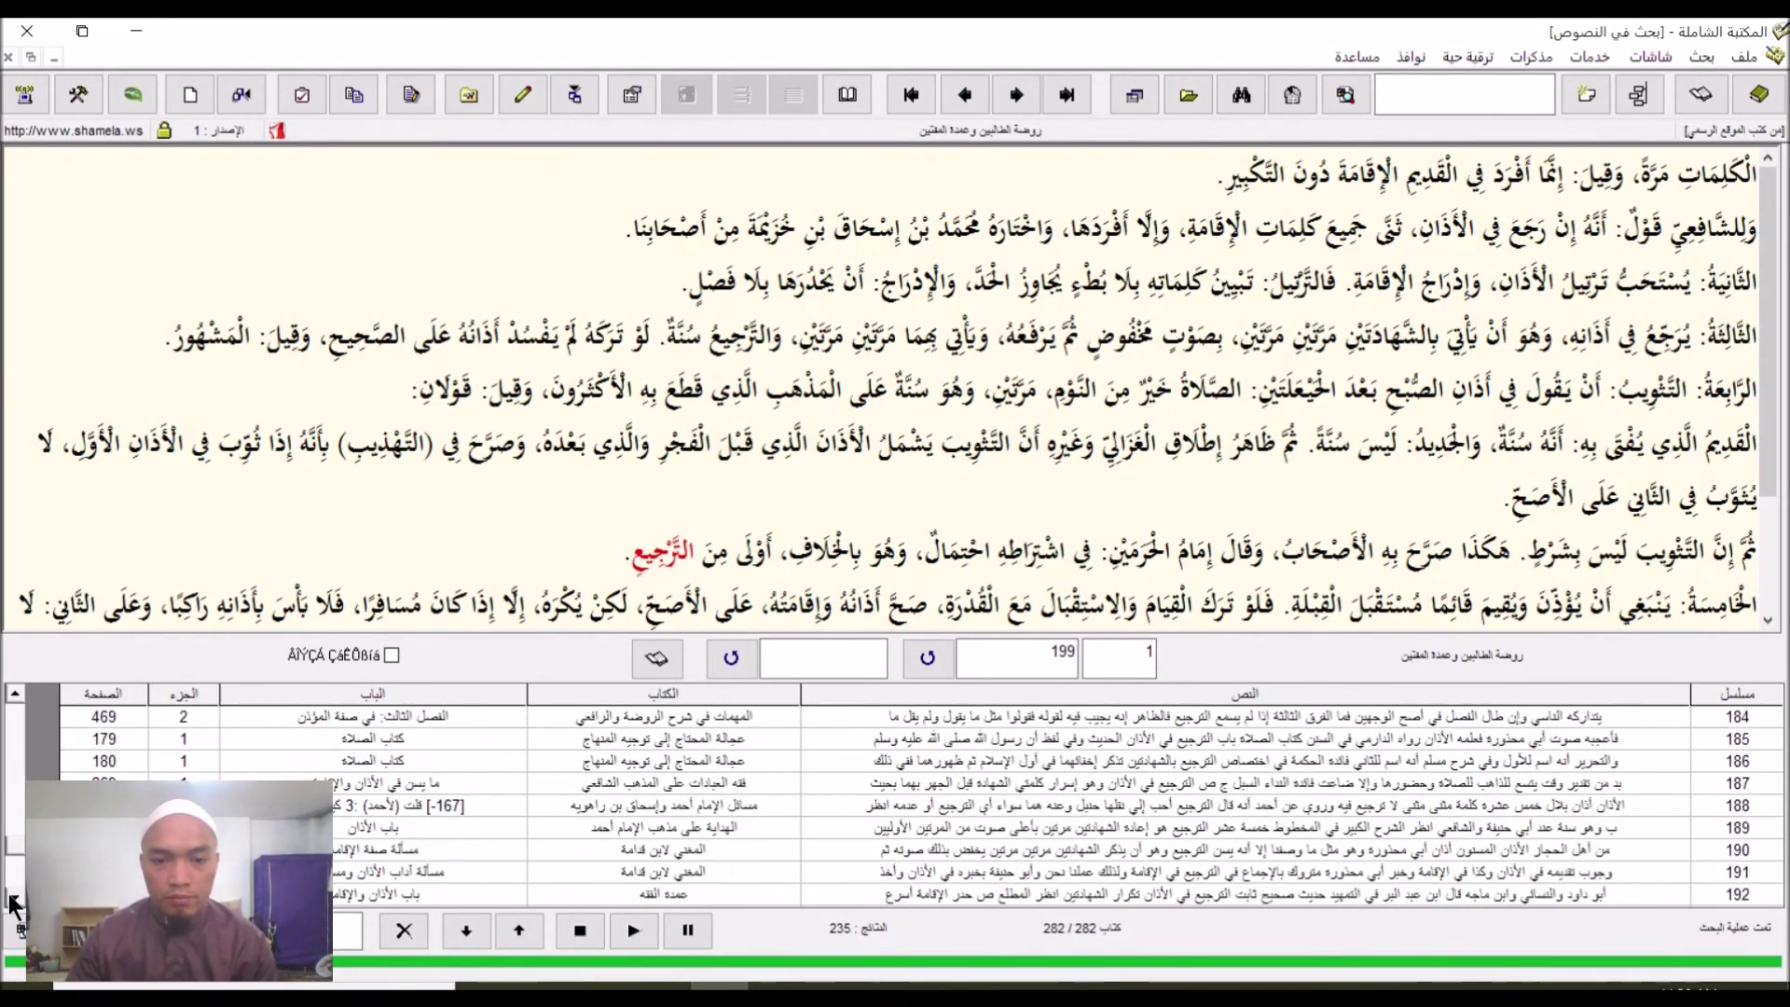
{"action": "left_click", "coordinate": [11, 902]}
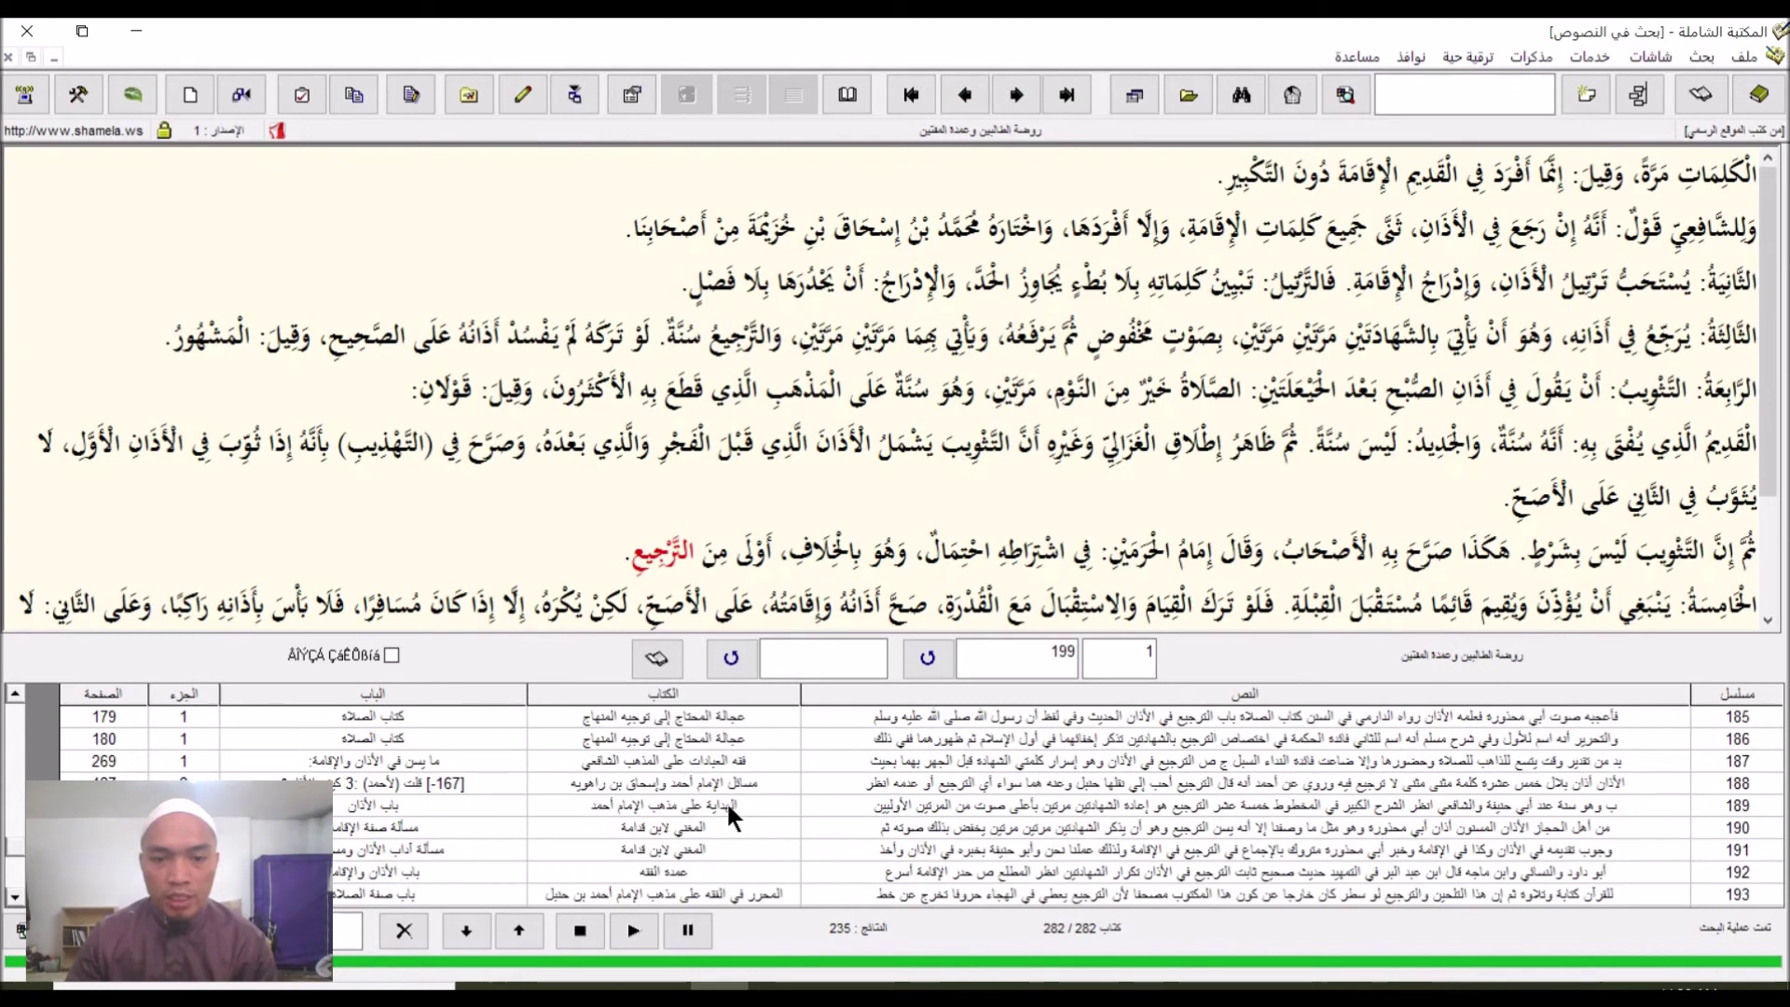
- Display the الهداية على مذهب الإمام أحمد match, followed by the two المغني لابن قدامة matches on pages 294 and 295
{"action": "left_click", "coordinate": [698, 802]}
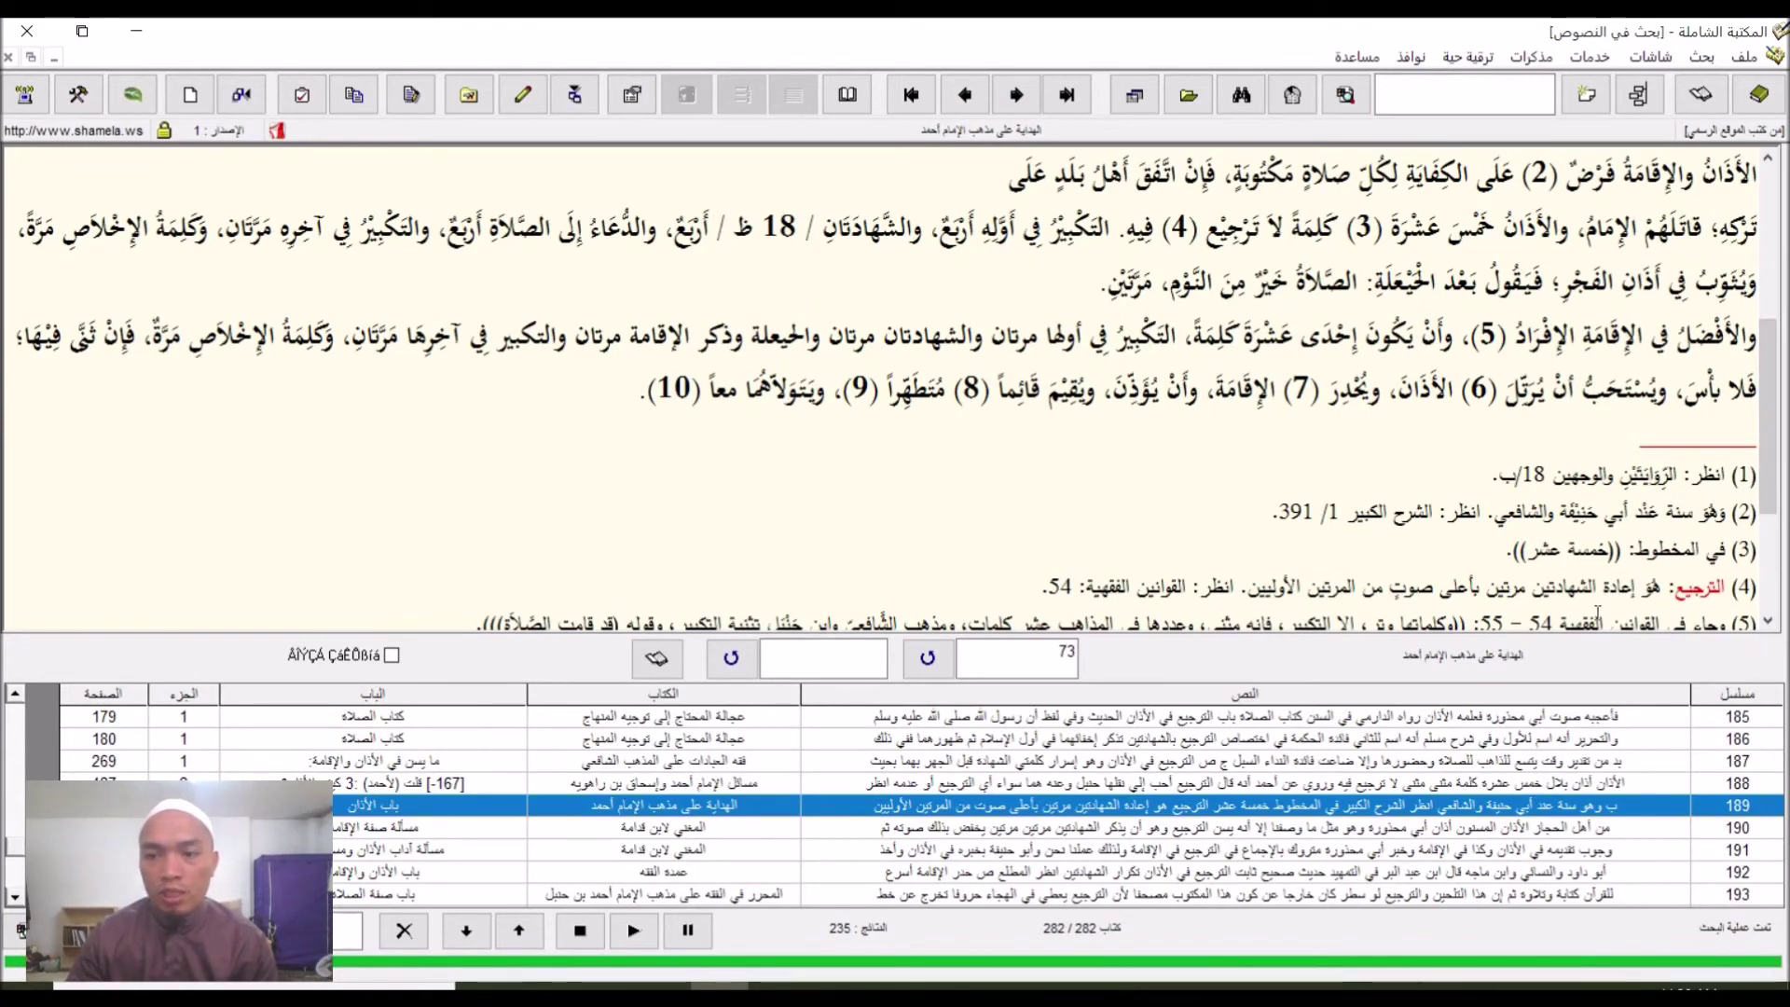
{"action": "left_click", "coordinate": [693, 829]}
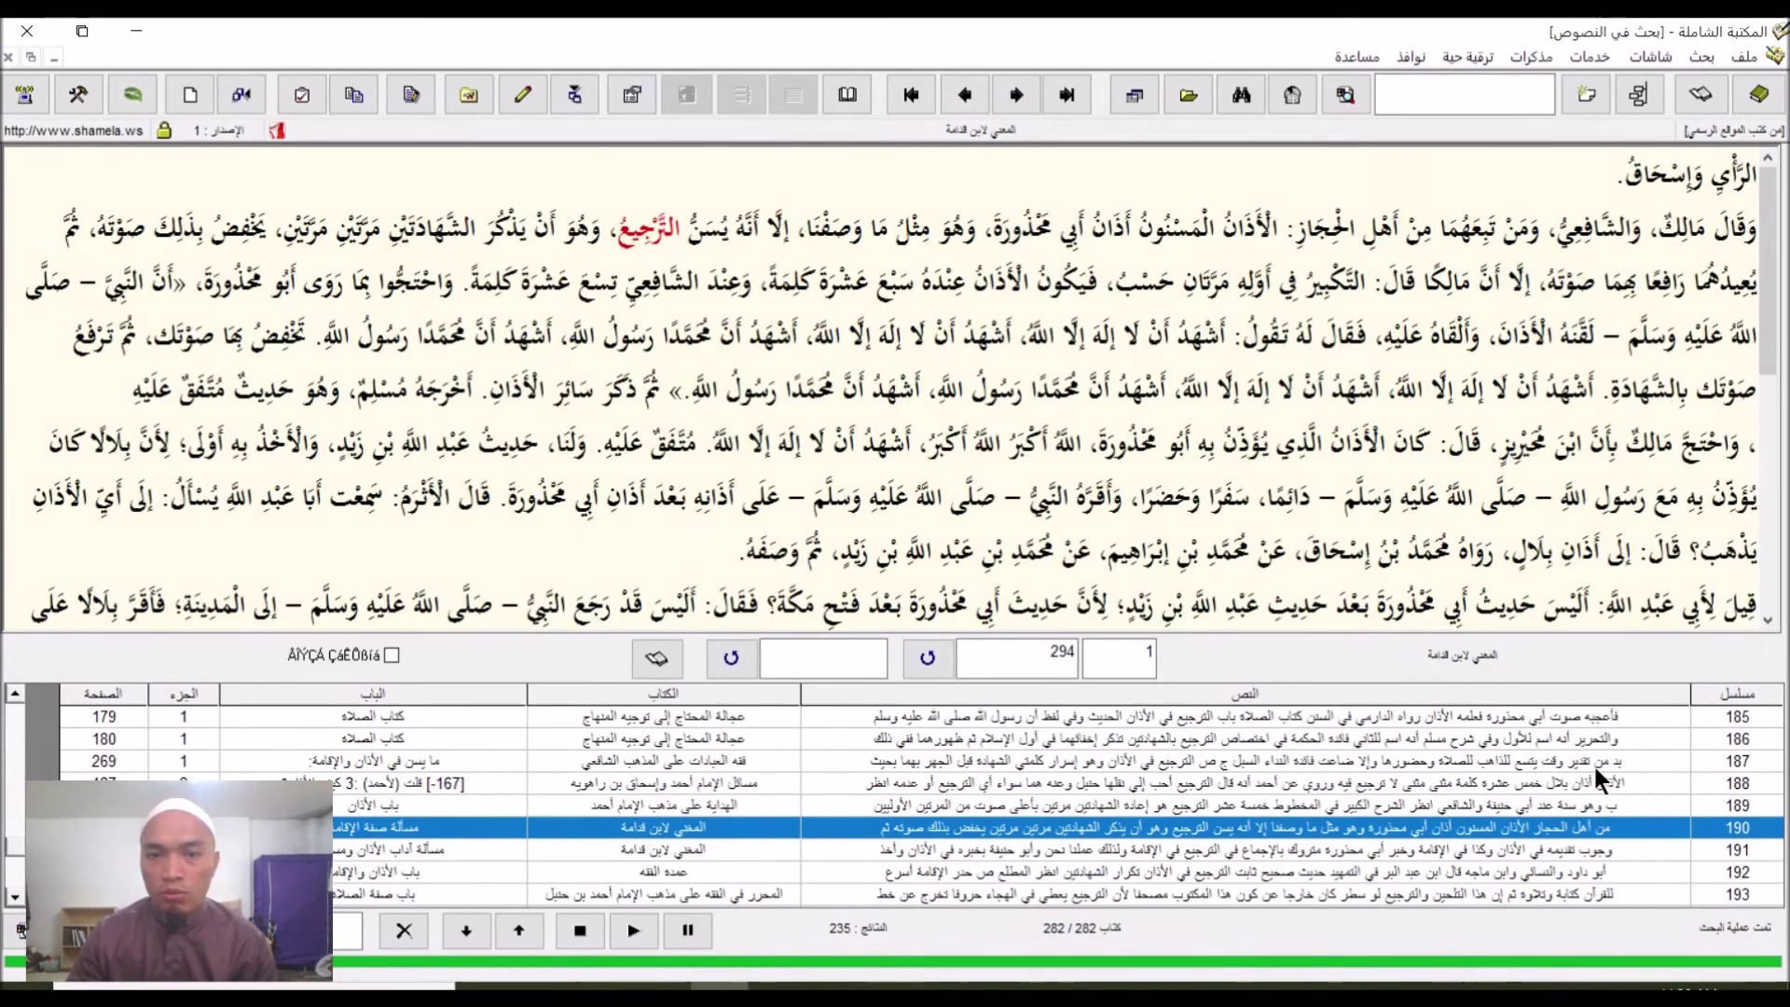
{"action": "left_click", "coordinate": [678, 849]}
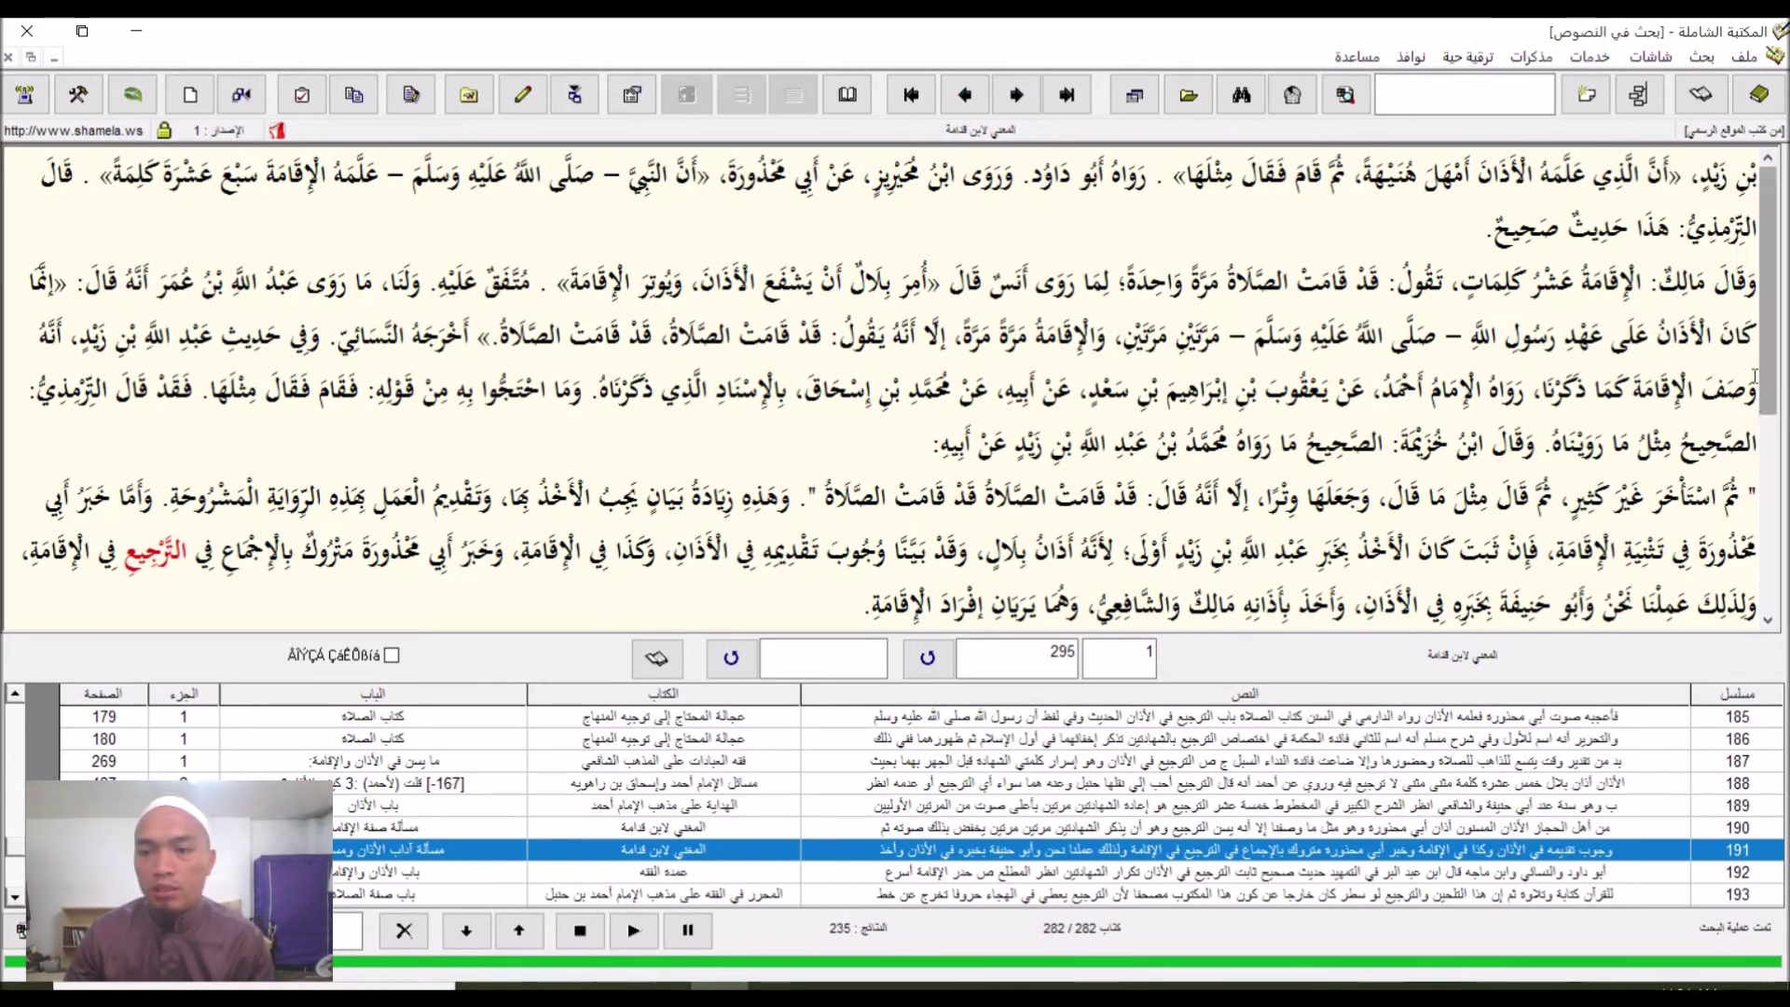
- Copy the passage on page 295 of المغني from وخبر أبي محذورة متروك through وهما يريان إفراد الإقامة
{"action": "scroll", "coordinate": [1771, 373], "scroll_direction": "down", "scroll_amount": 1}
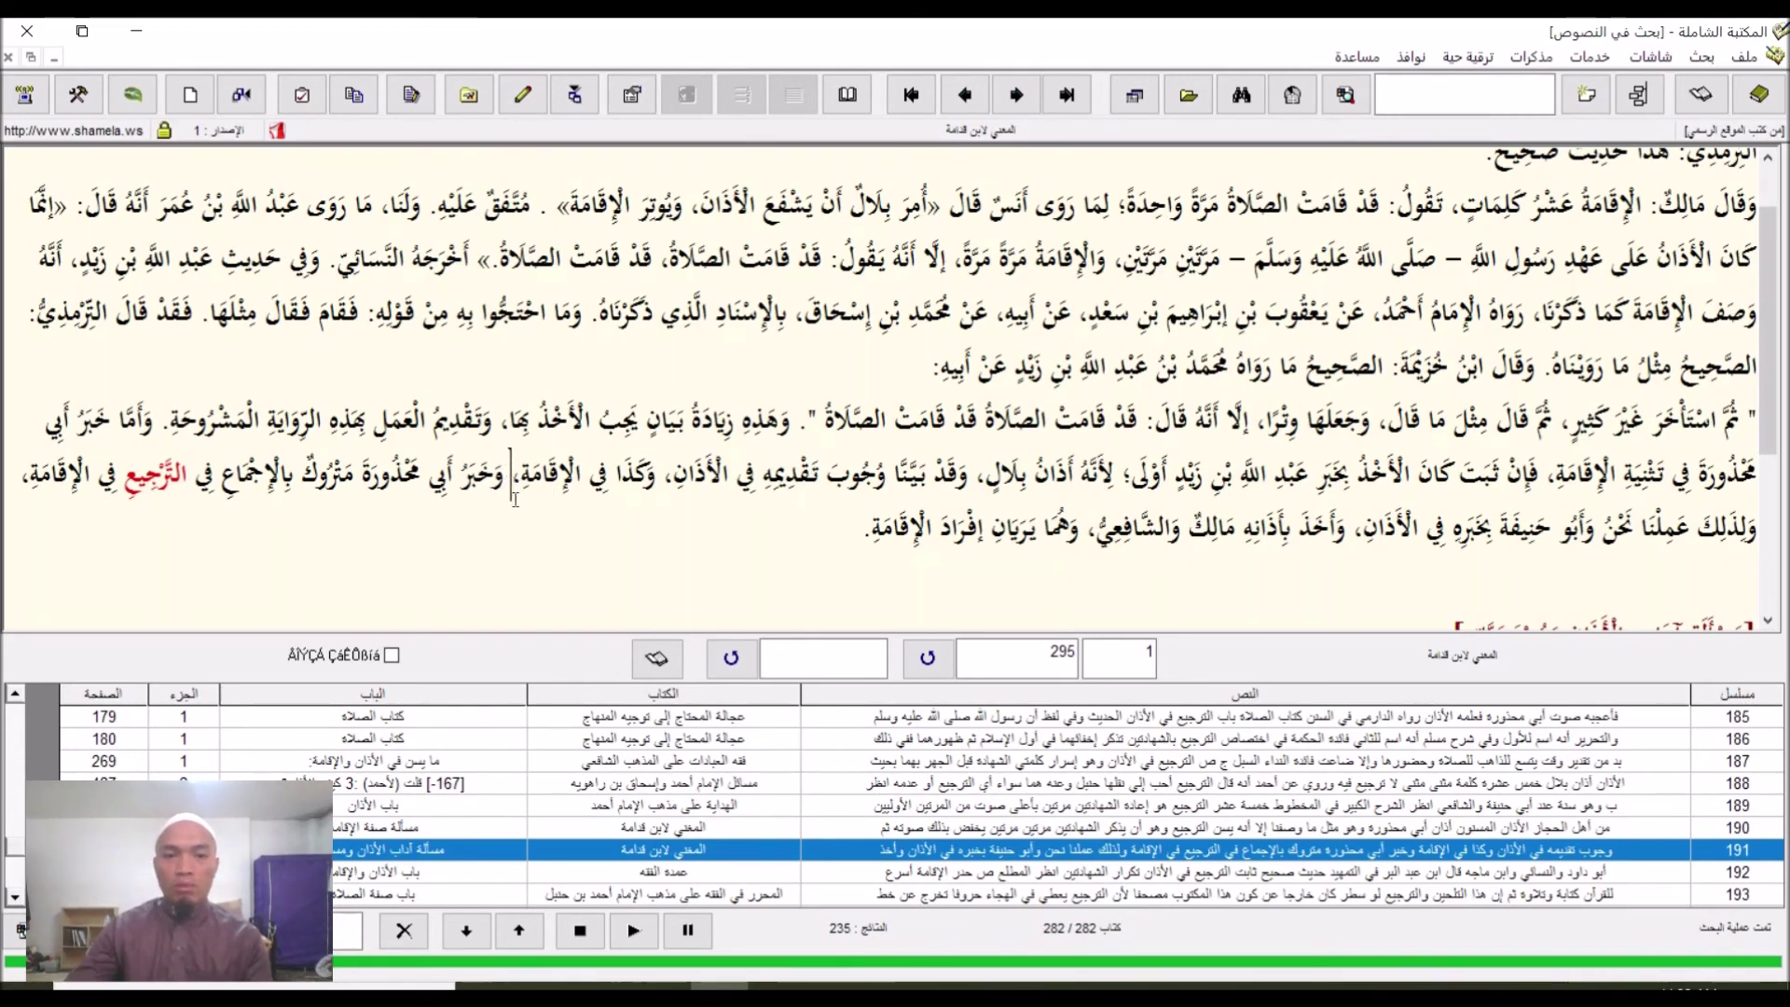
{"action": "left_click_drag", "start_coordinate": [514, 500], "coordinate": [515, 518]}
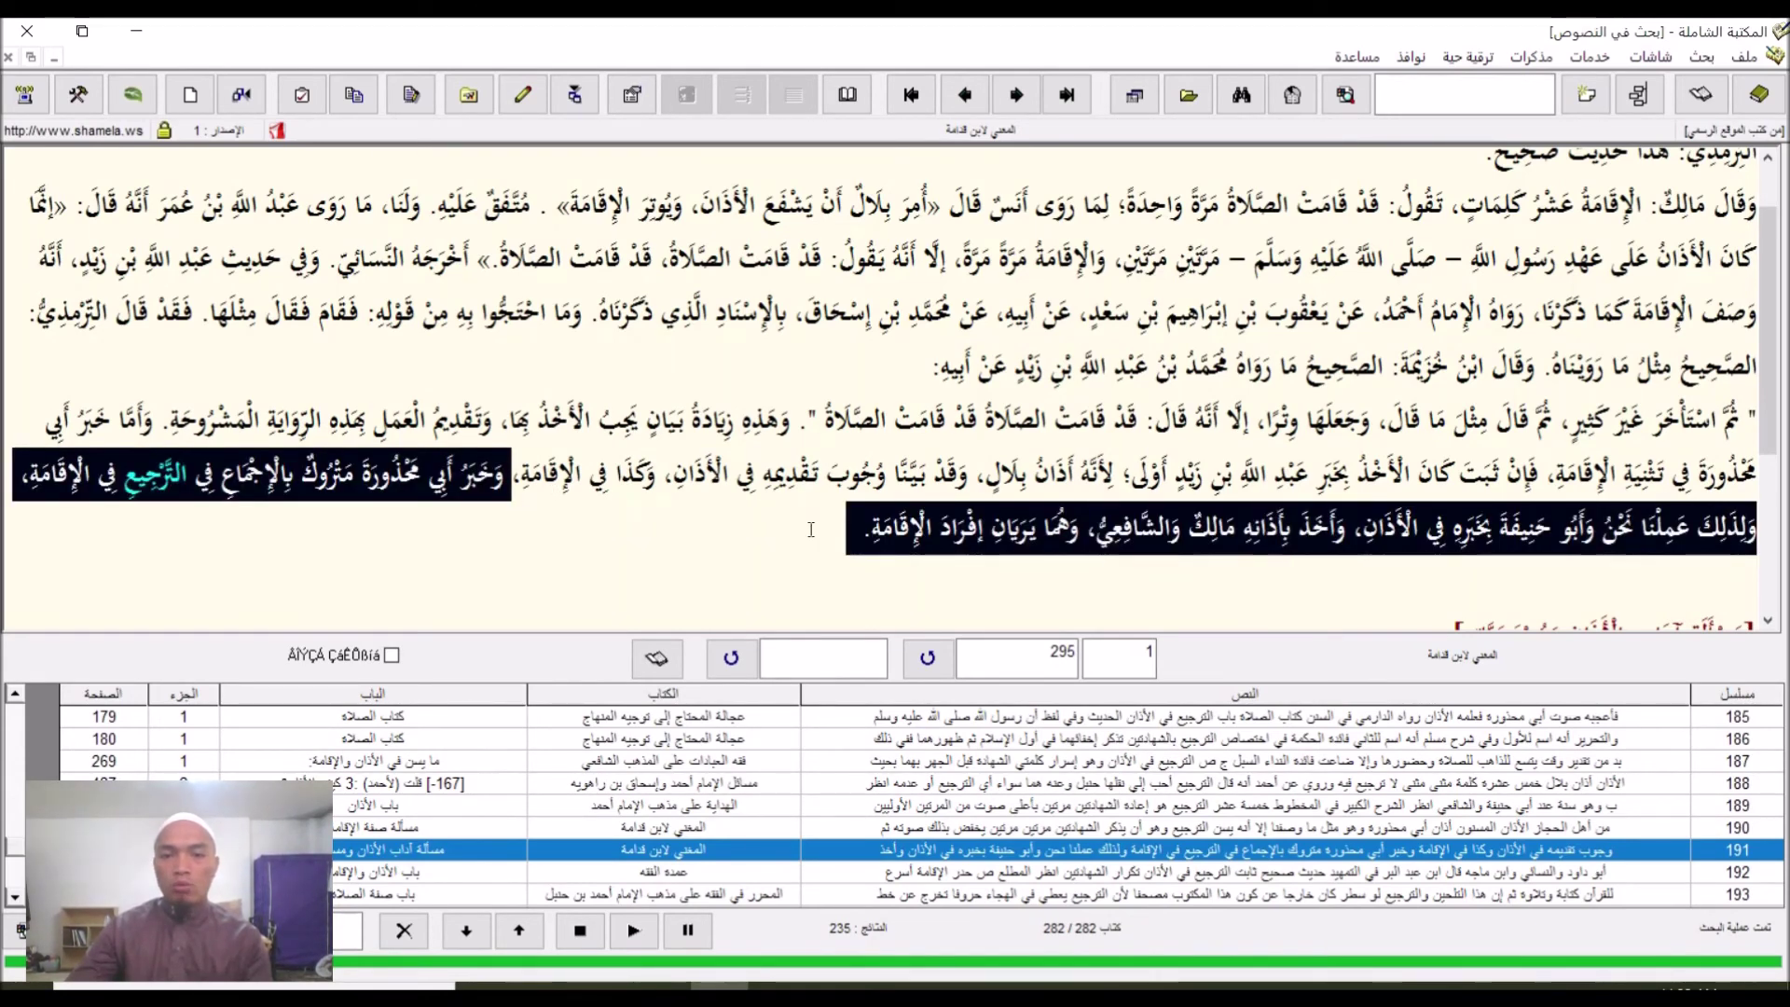
{"action": "left_click", "coordinate": [358, 93]}
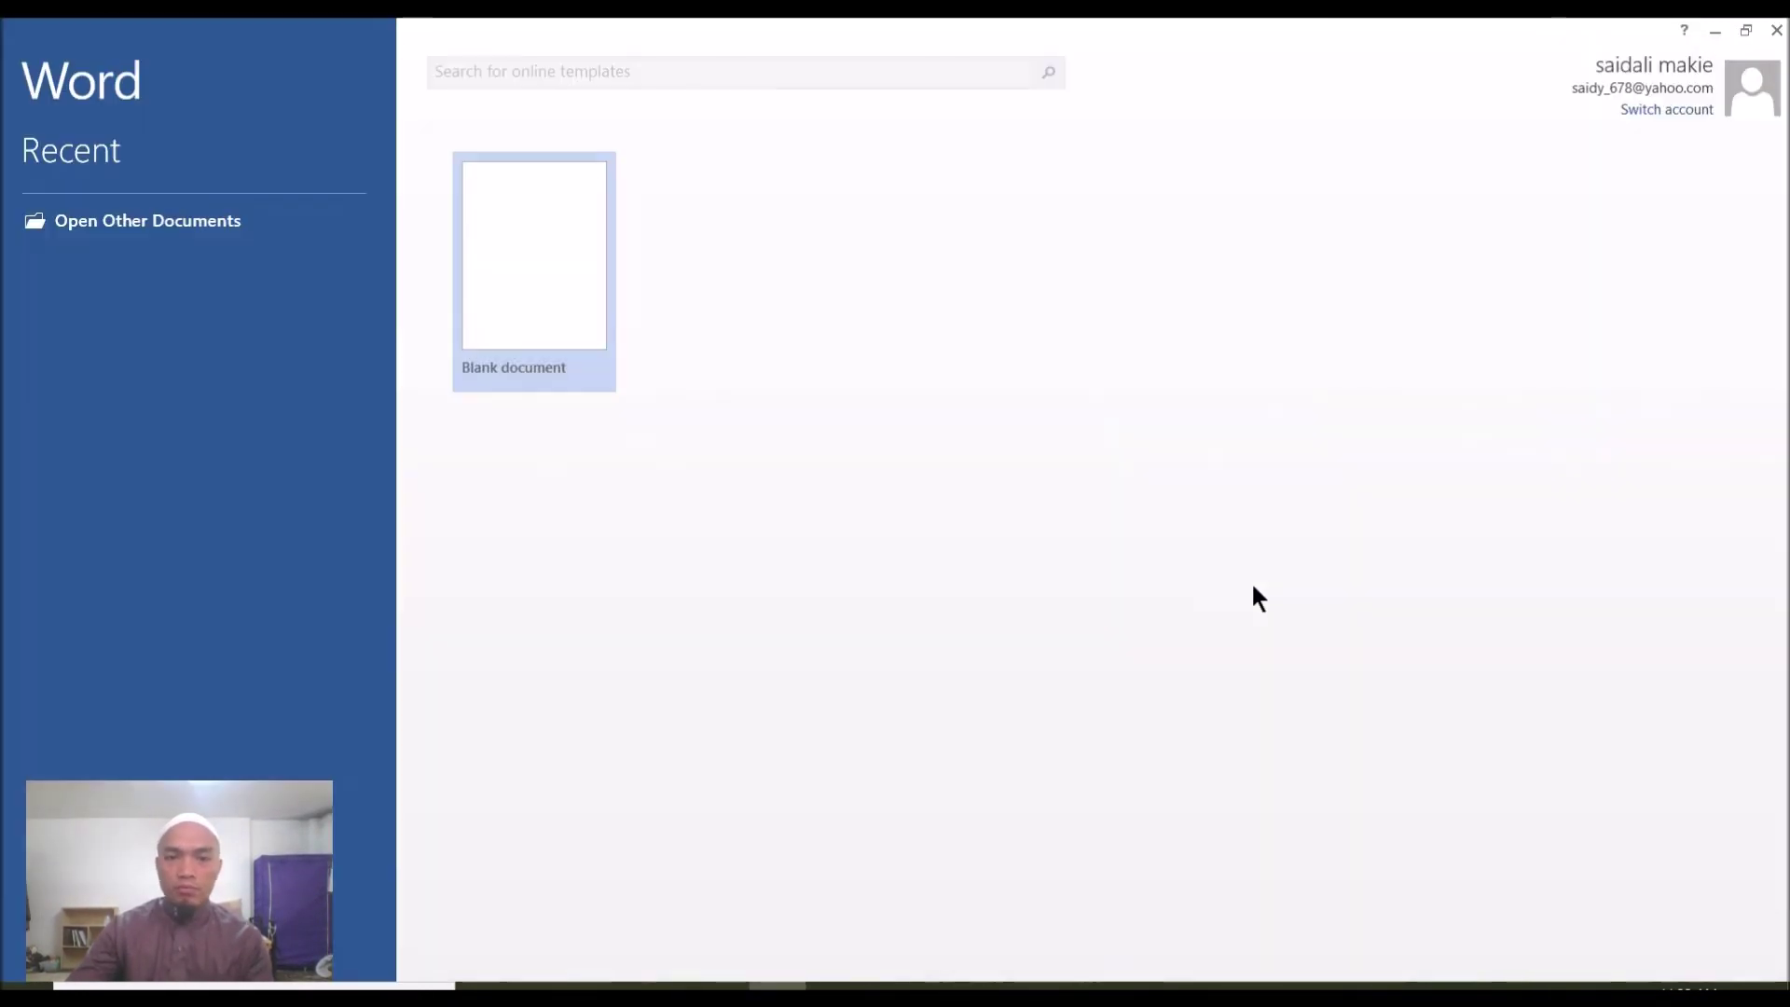
- Create a blank document in Word and set its text direction to right-to-left
{"action": "left_click", "coordinate": [529, 281]}
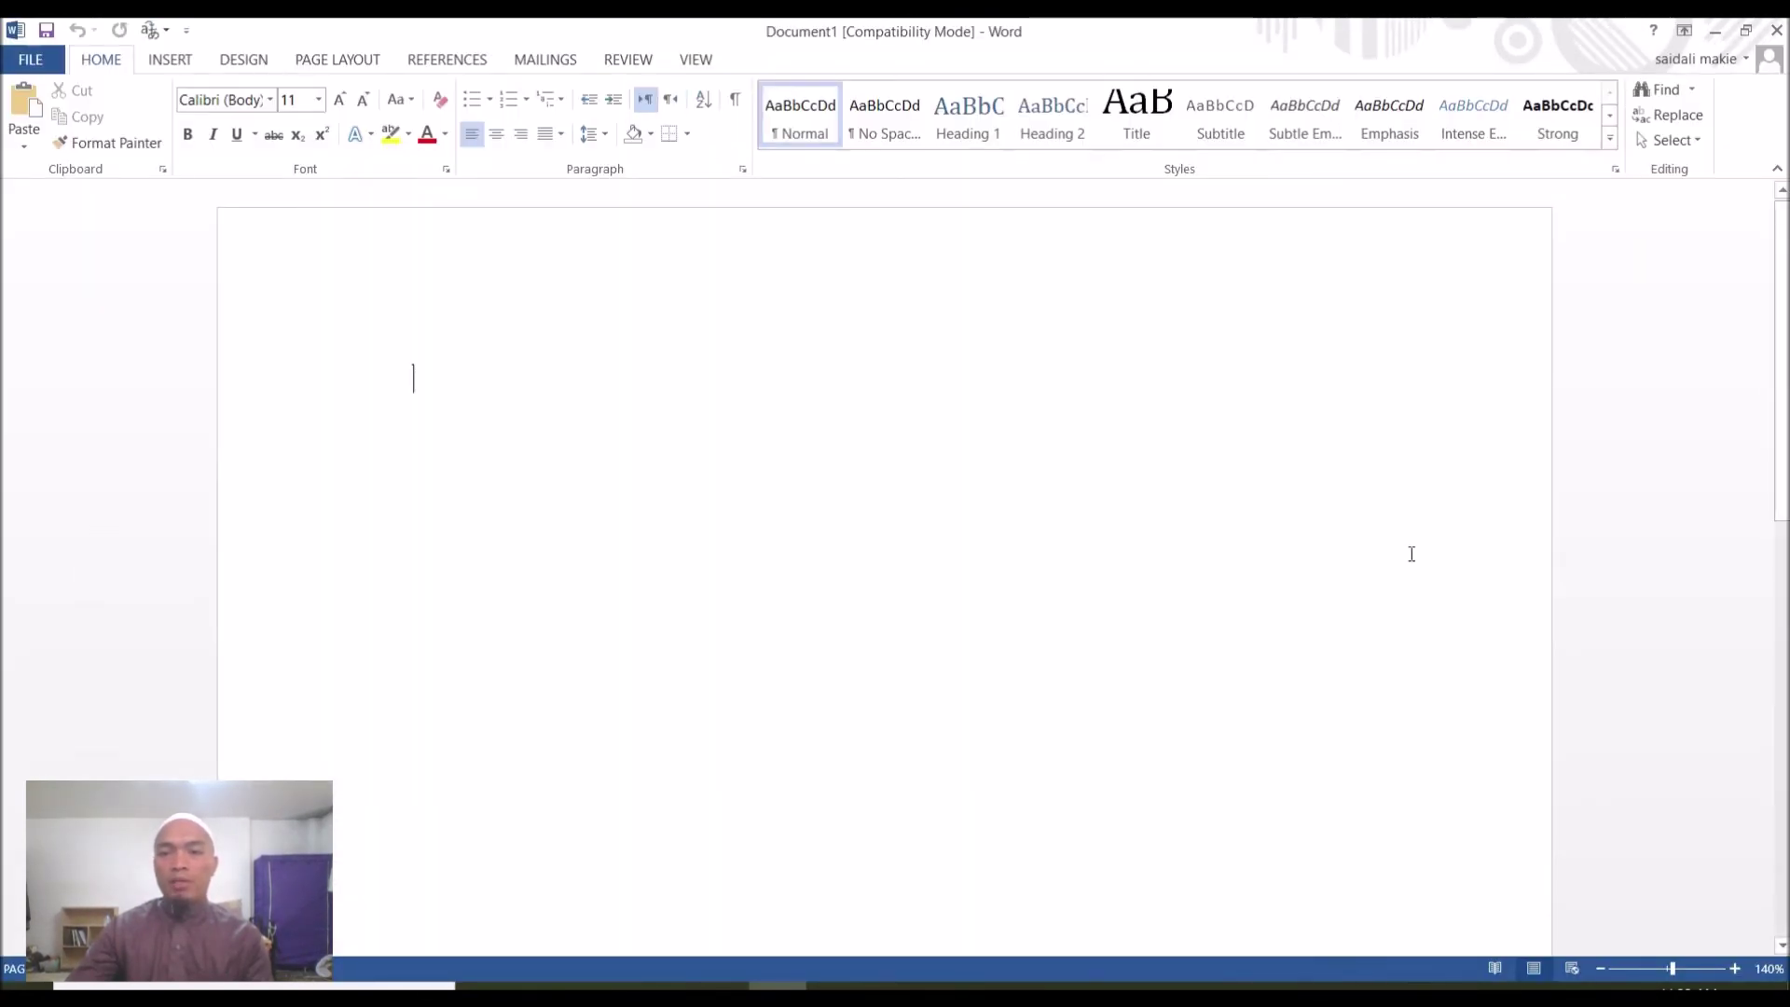
{"action": "left_click", "coordinate": [667, 98]}
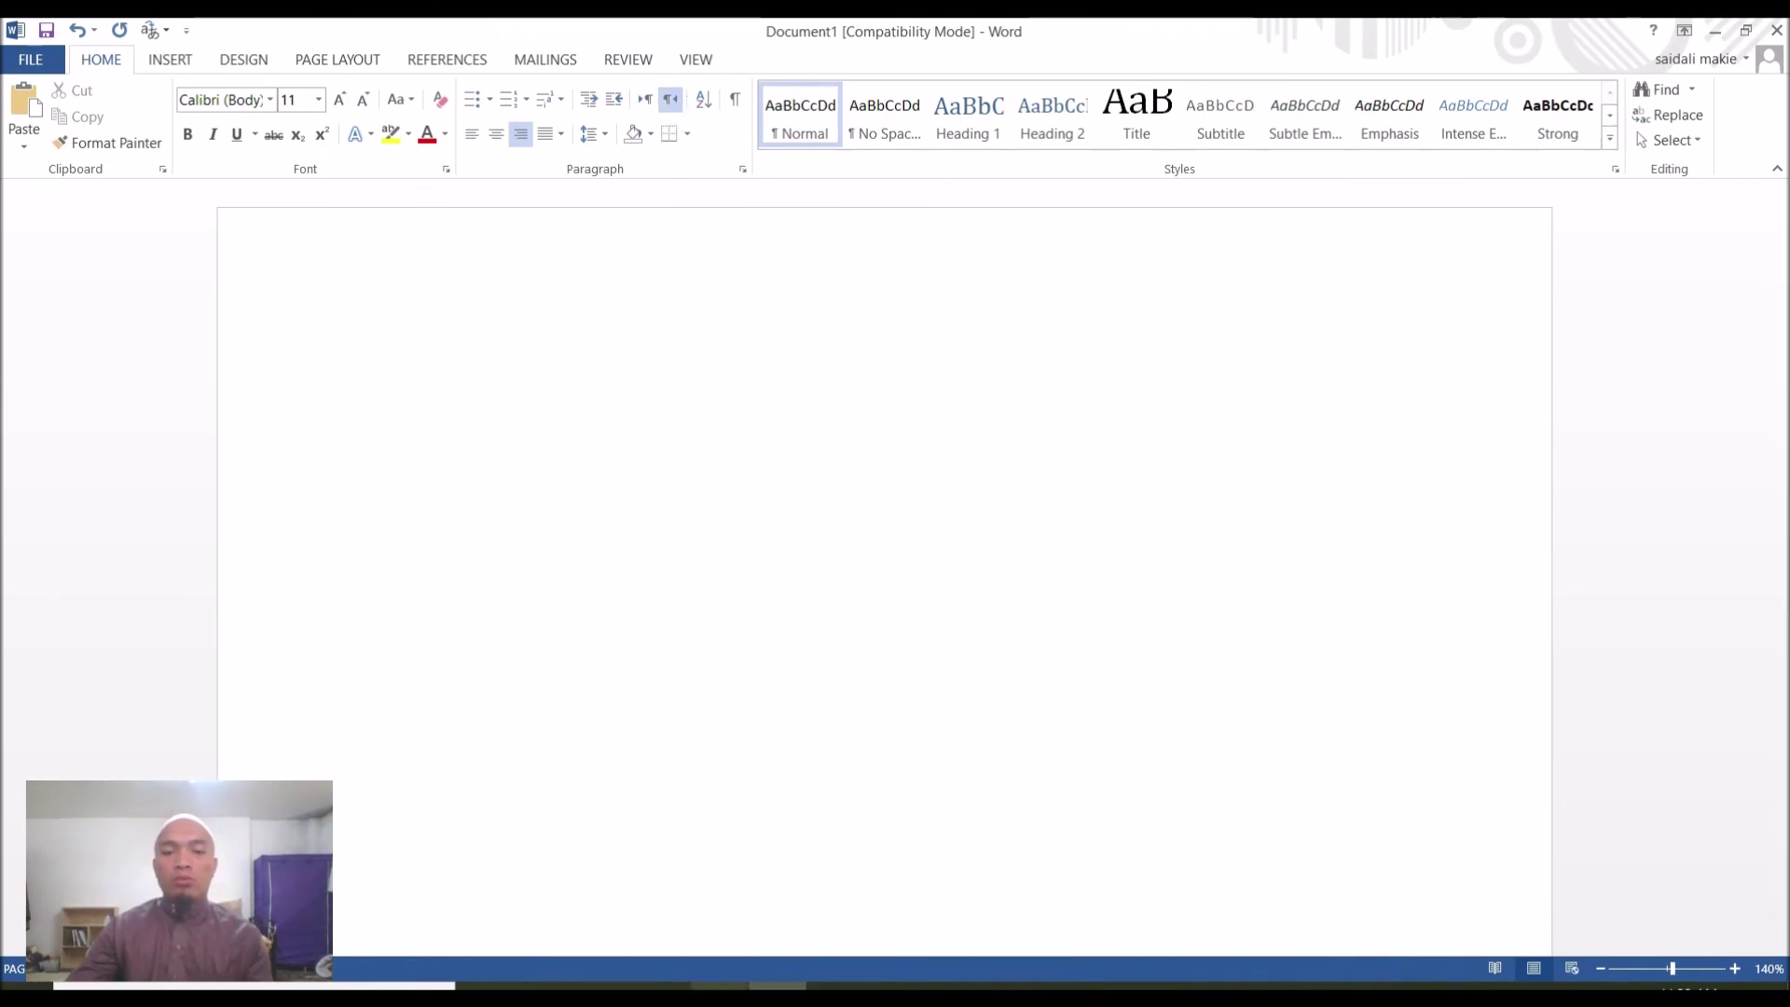
{"action": "key", "text": "alt+Tab"}
{"action": "key", "text": "alt+Tab"}
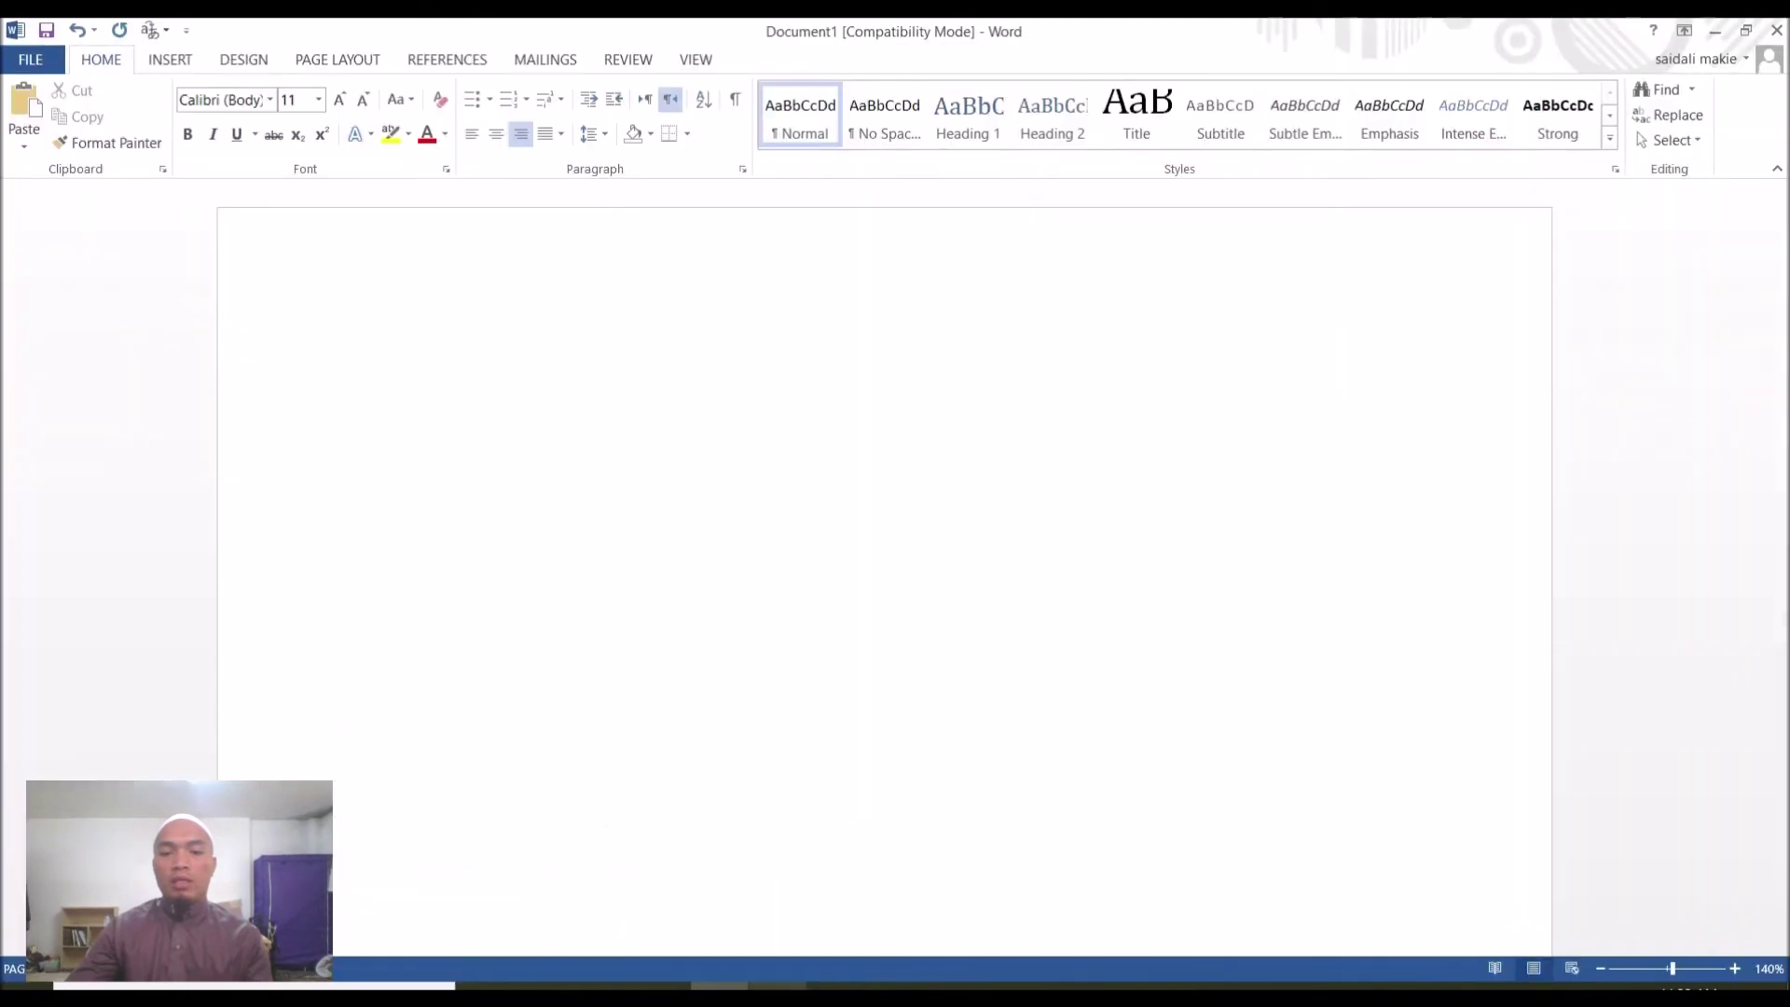
- Try to paste the copied المغني passage into the blank document as text only, and undo the paste
{"action": "right_click", "coordinate": [1329, 377]}
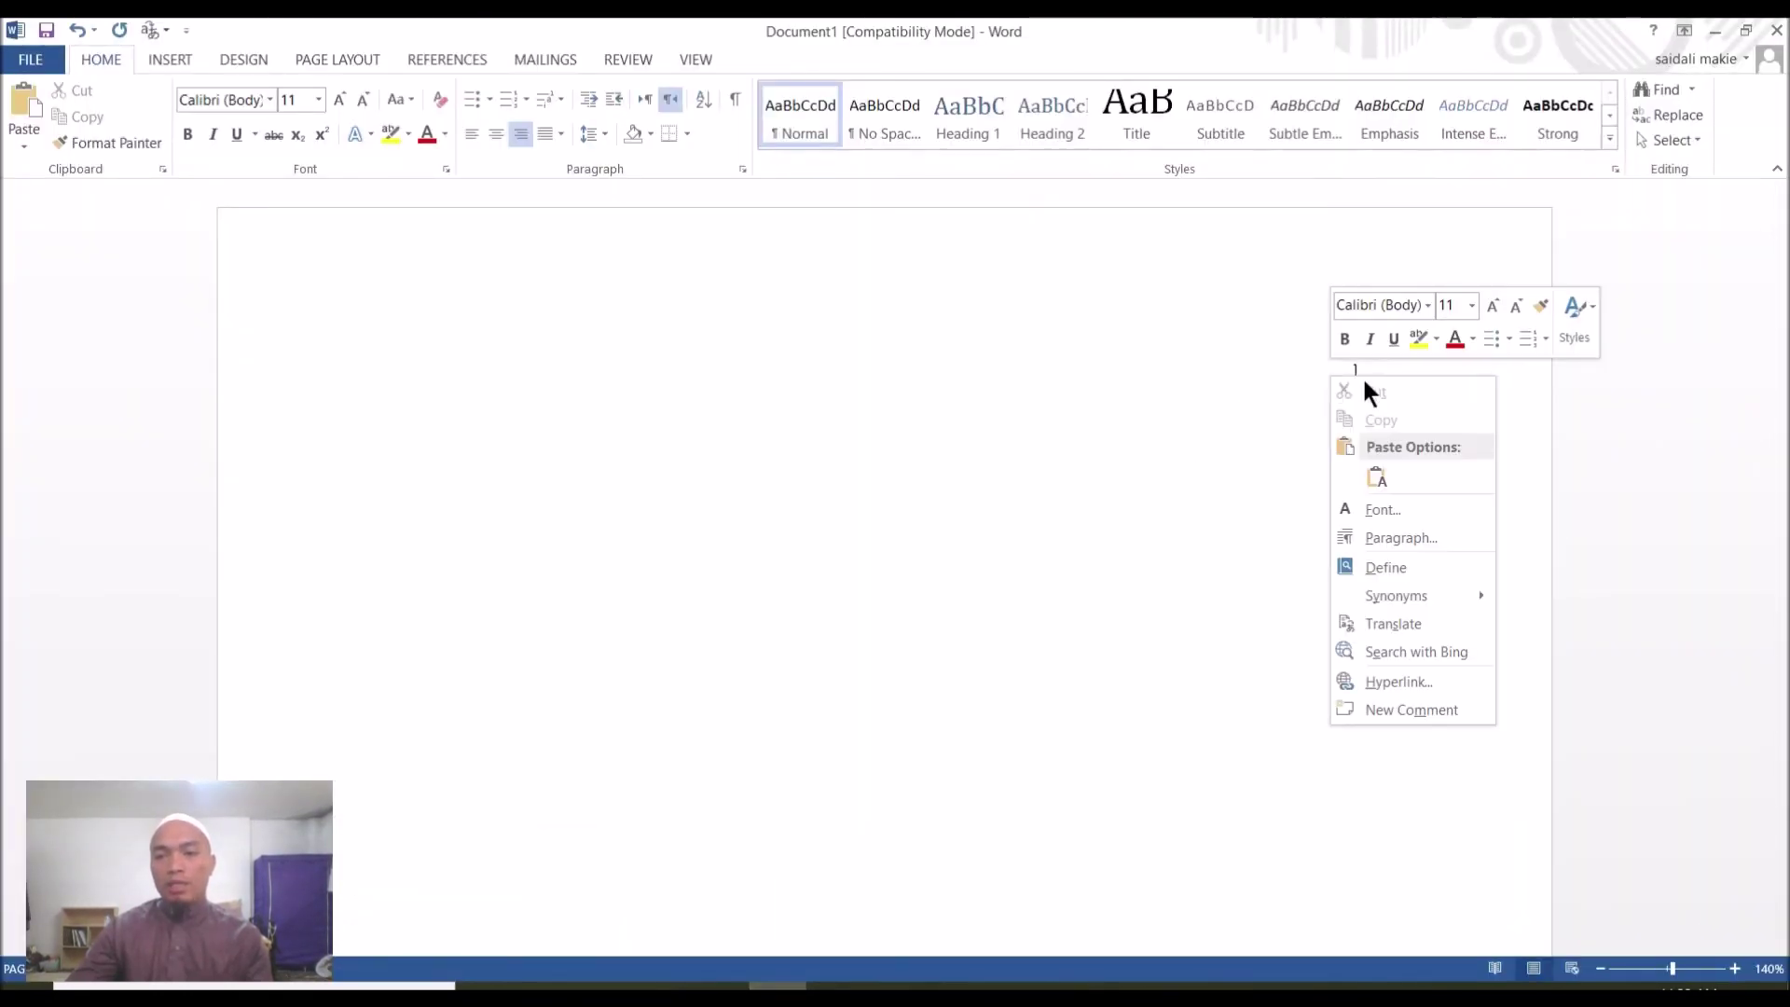
{"action": "left_click", "coordinate": [1377, 477]}
{"action": "key", "text": "ctrl+z"}
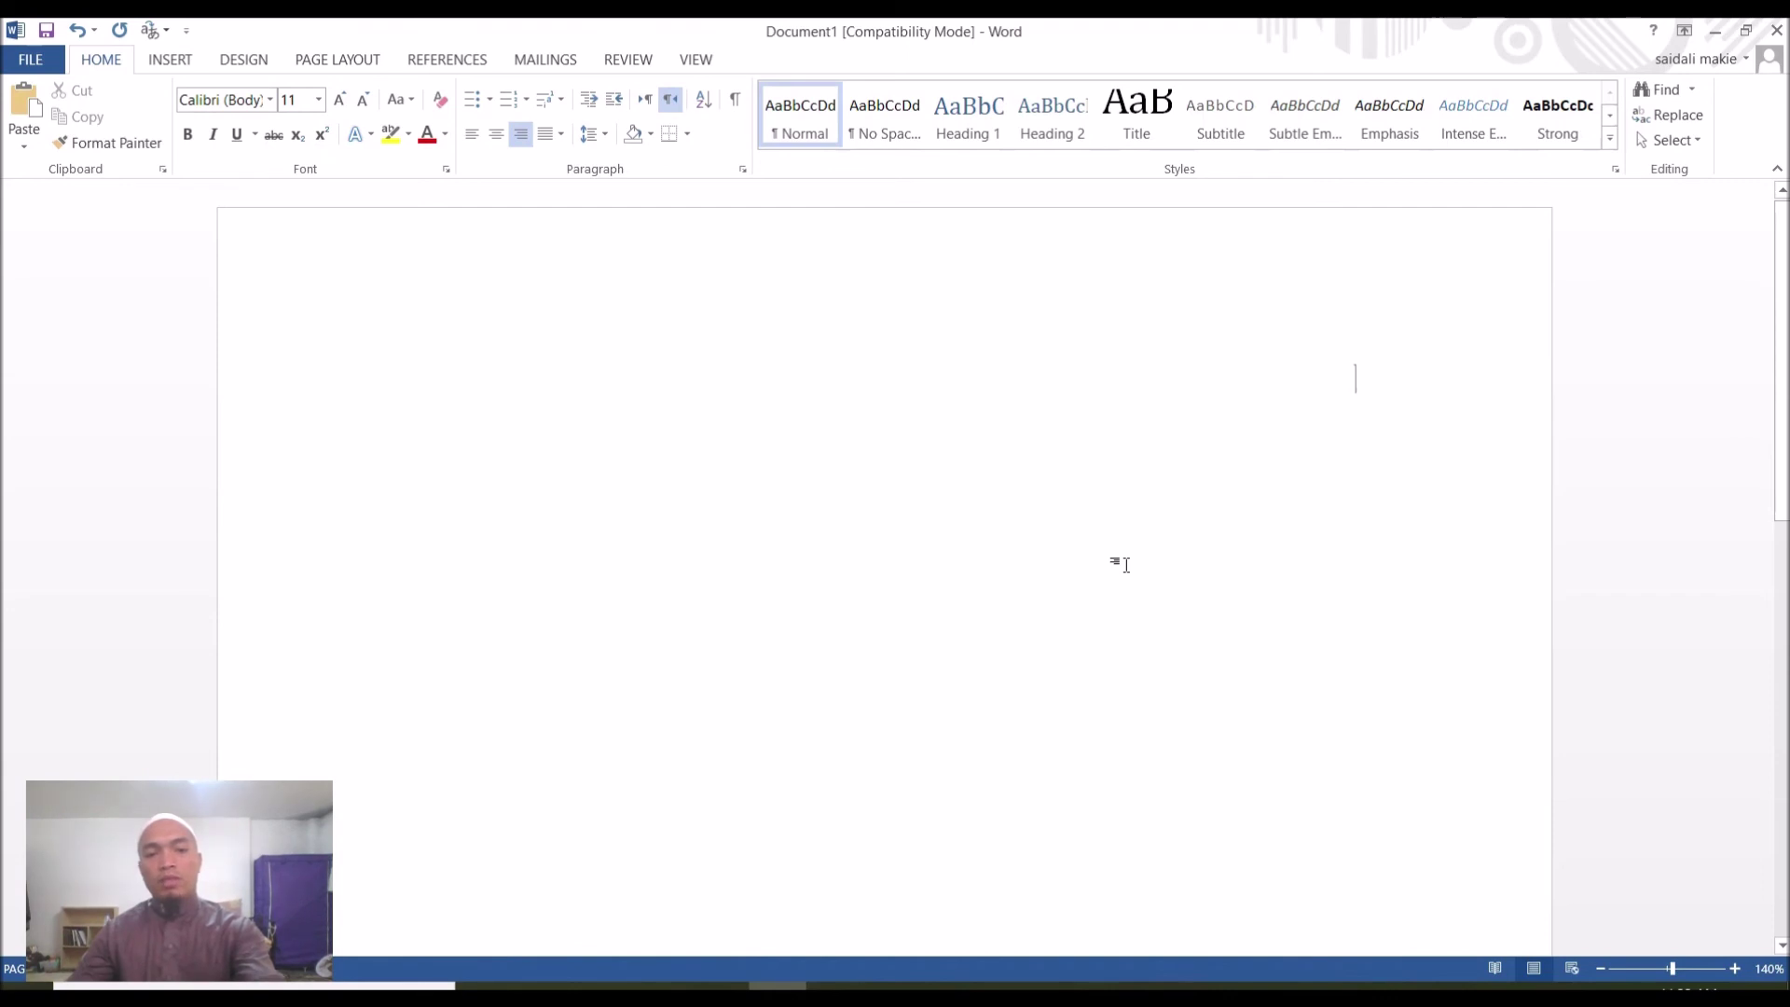
- Paste the copied المغني passage with its source reference into the blank Word document
{"action": "key", "text": "ctrl+v"}
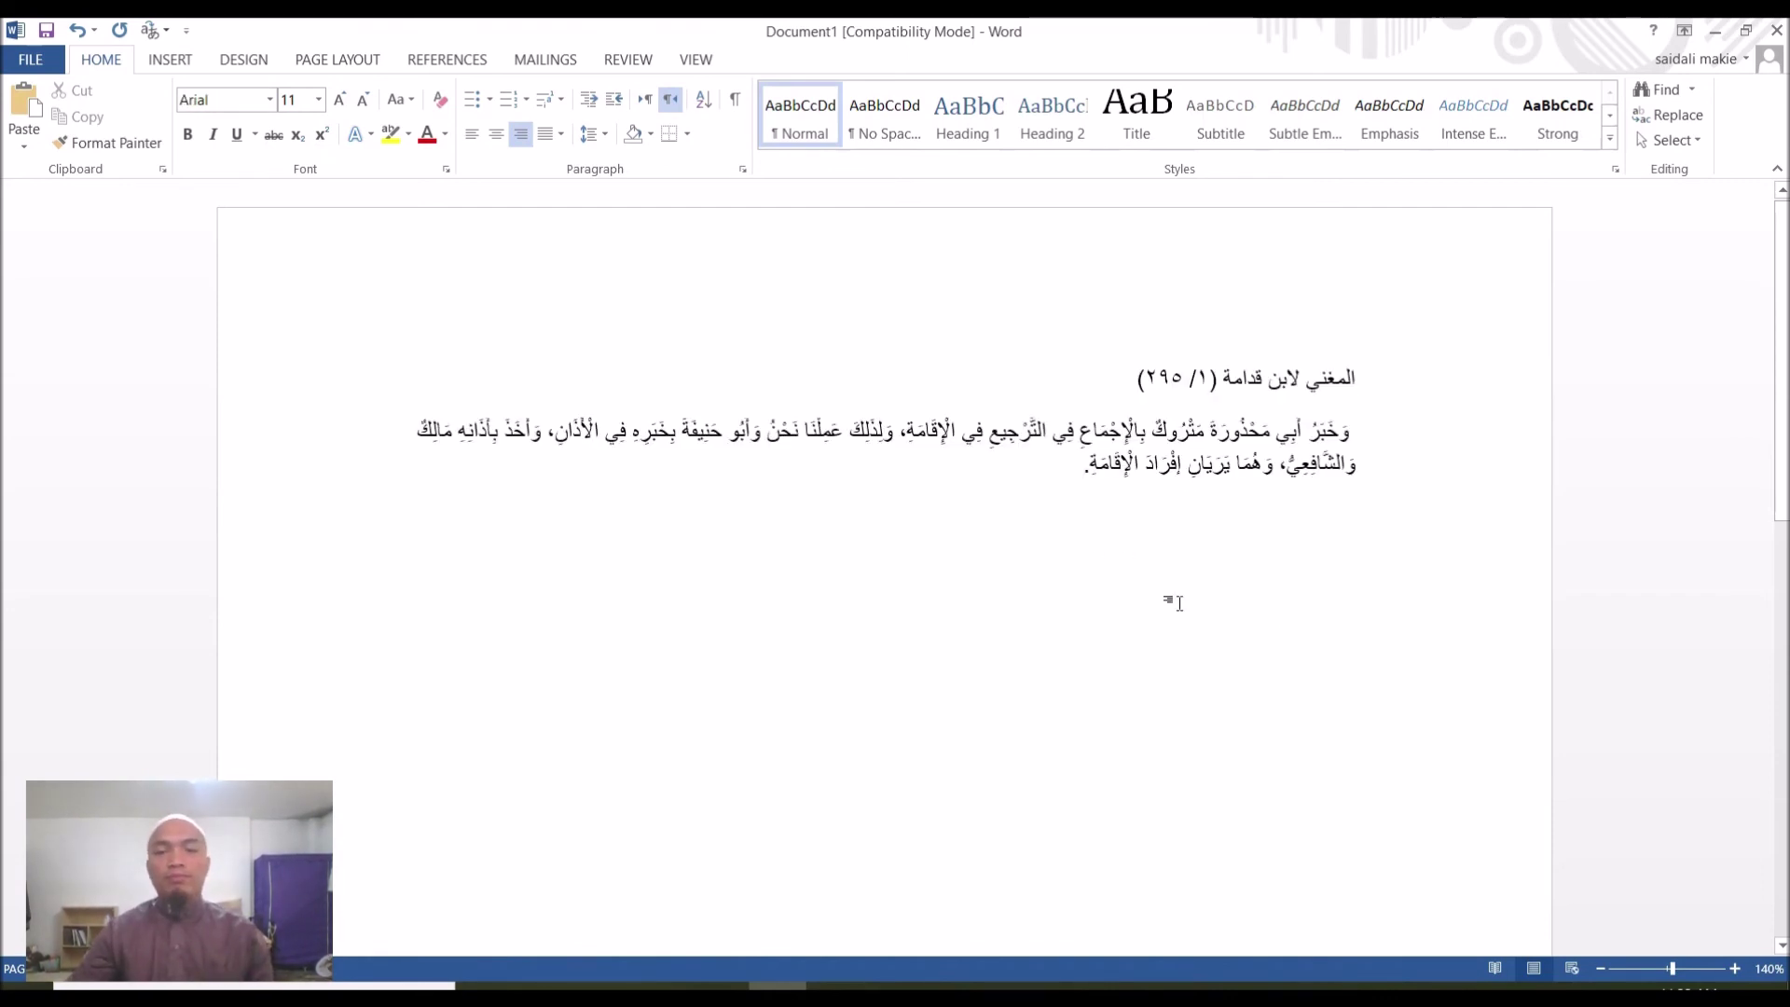
- Switch back to المكتبة الشاملة and open the book تفسير السمرقندي = بحر العلوم from the التفاسير group
{"action": "key", "text": "alt+Tab"}
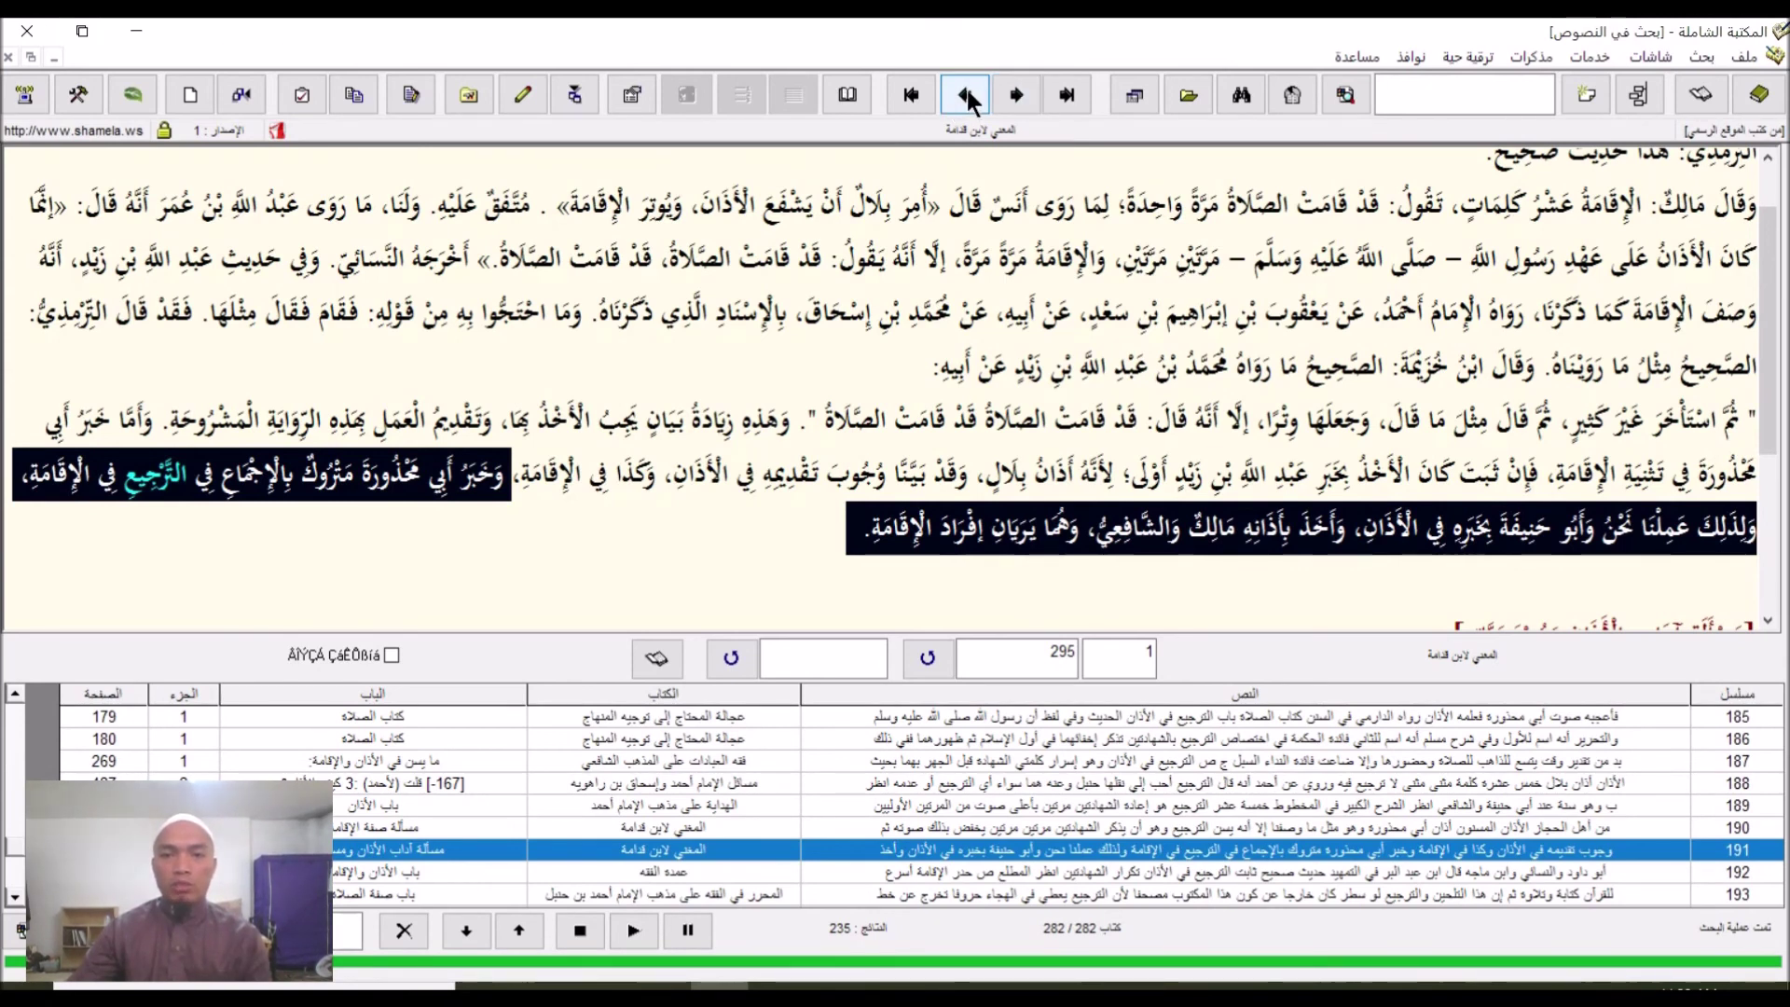
{"action": "left_click", "coordinate": [1756, 91]}
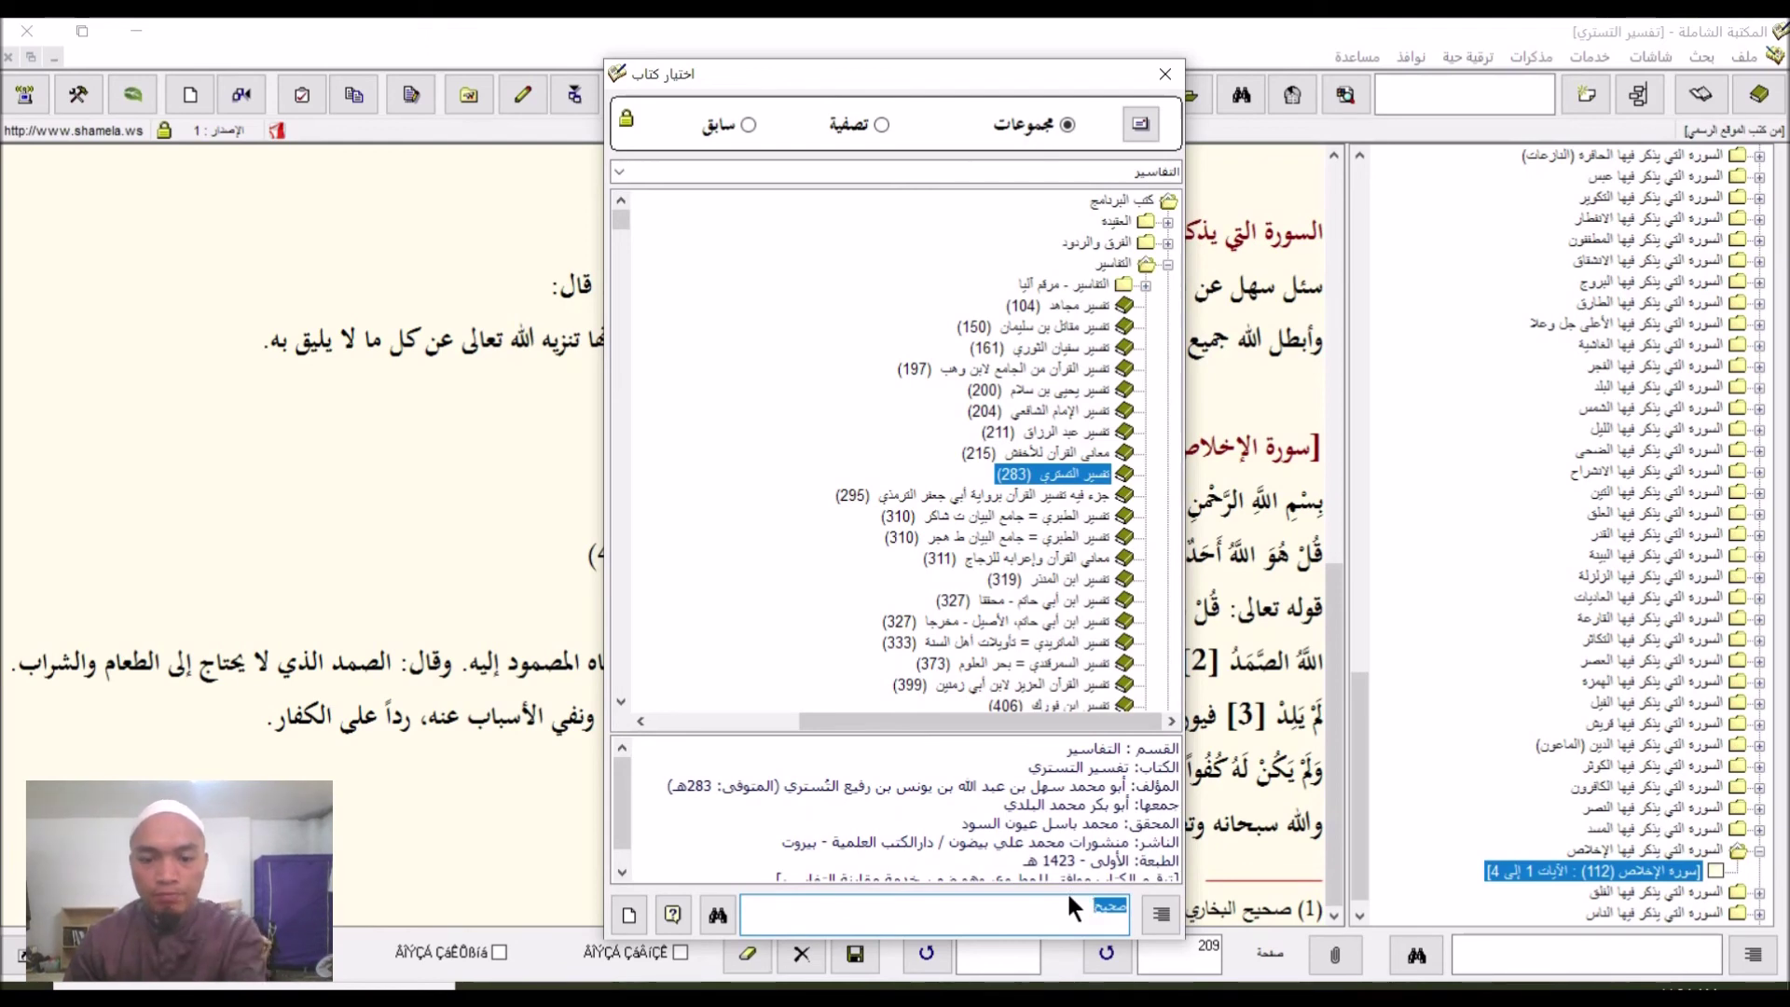
{"action": "double_click", "coordinate": [1063, 664]}
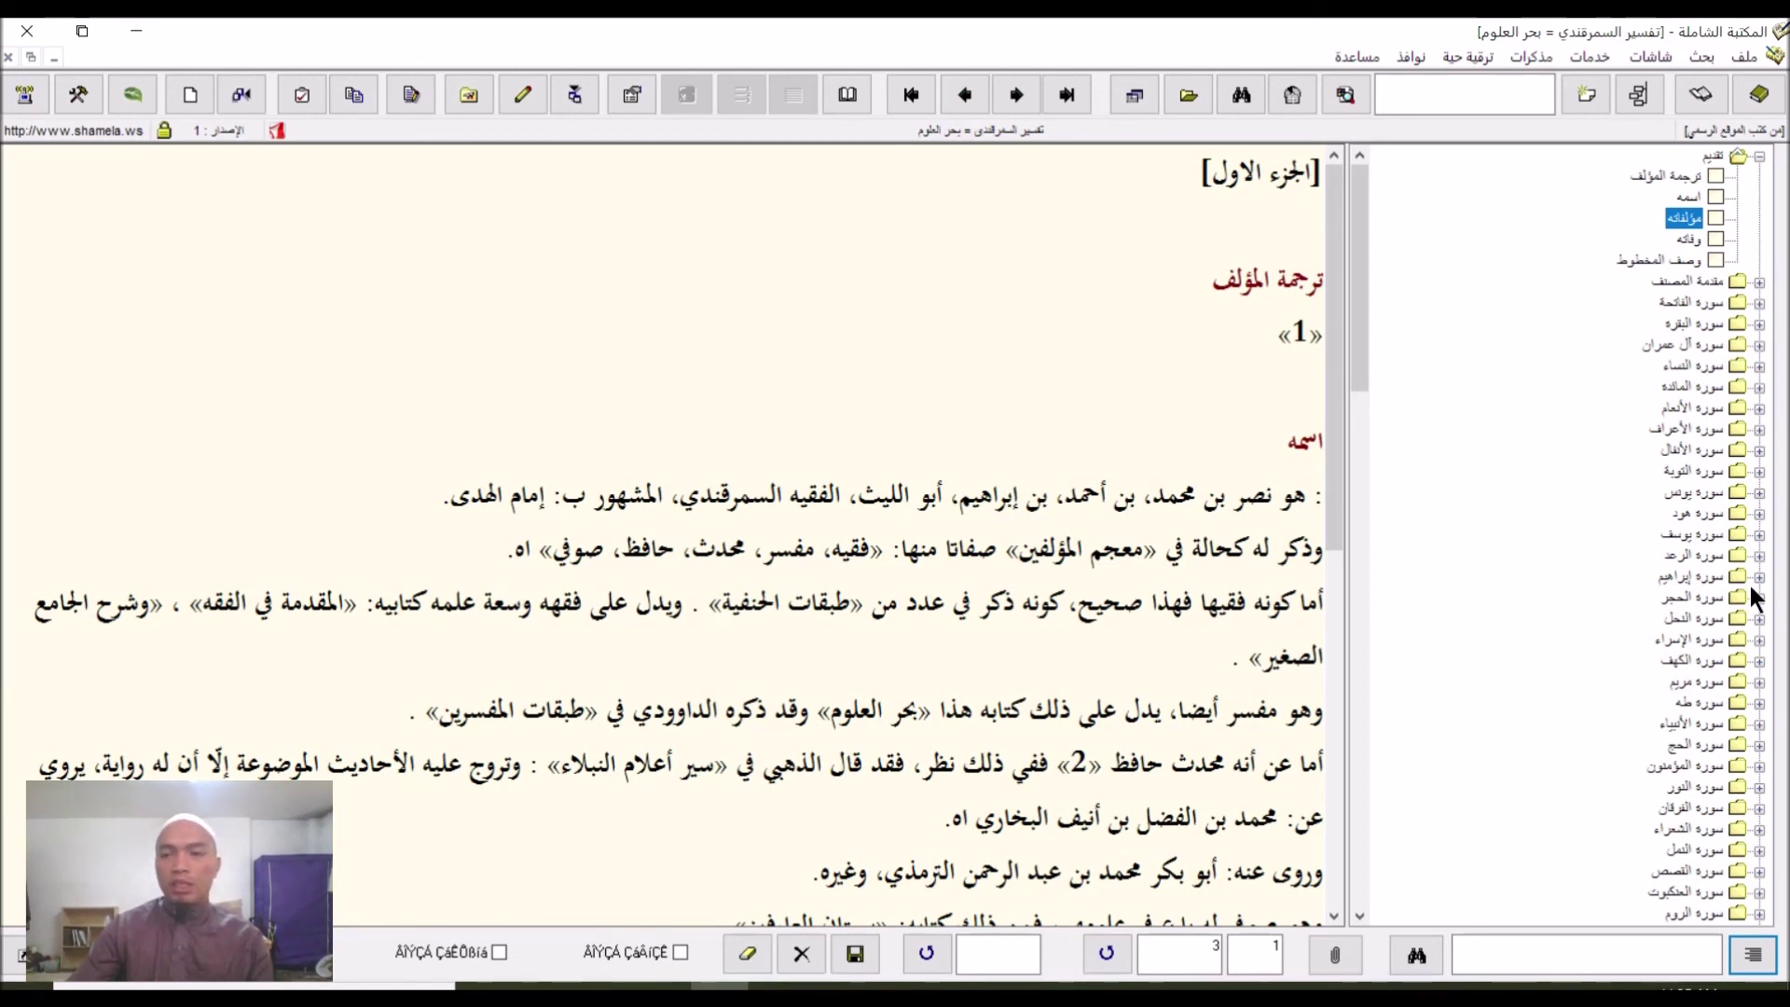
{"action": "scroll", "coordinate": [1753, 597], "scroll_direction": "down", "scroll_amount": 3}
{"action": "scroll", "coordinate": [1739, 419], "scroll_direction": "up", "scroll_amount": 3}
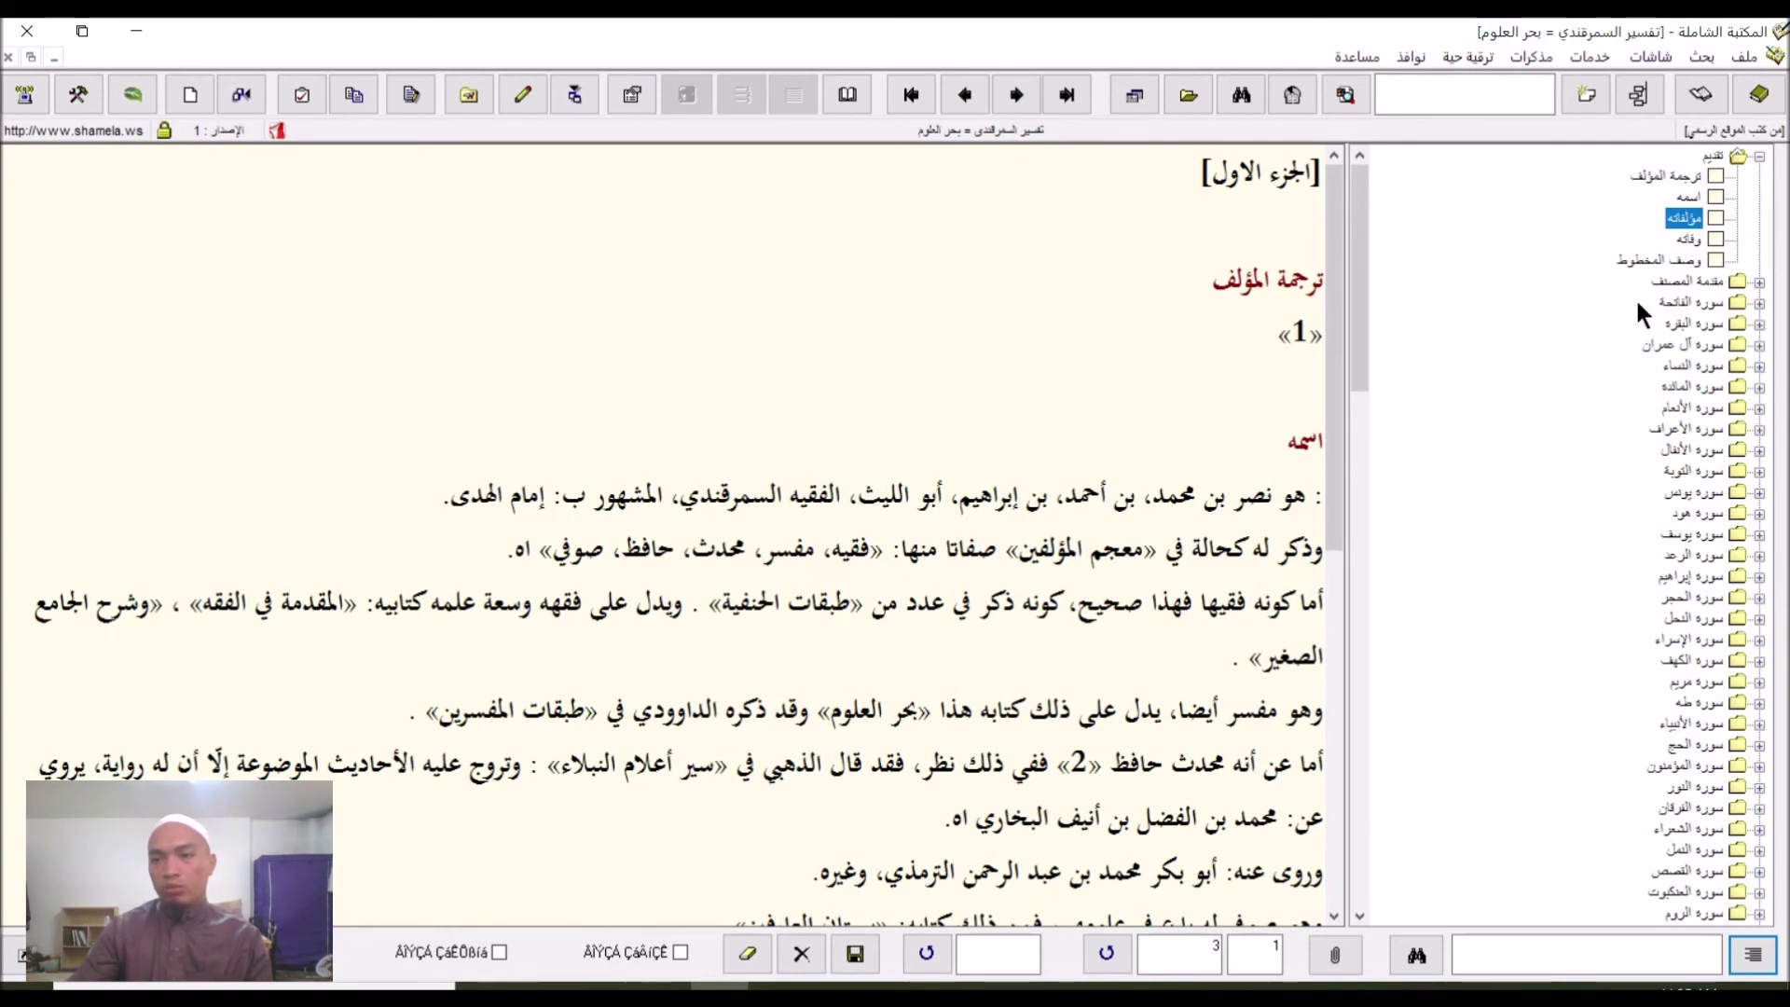
- Expand سورة الفاتحة in the book's contents and display its section covering الآيات 1 إلى 7
{"action": "left_click", "coordinate": [1761, 303]}
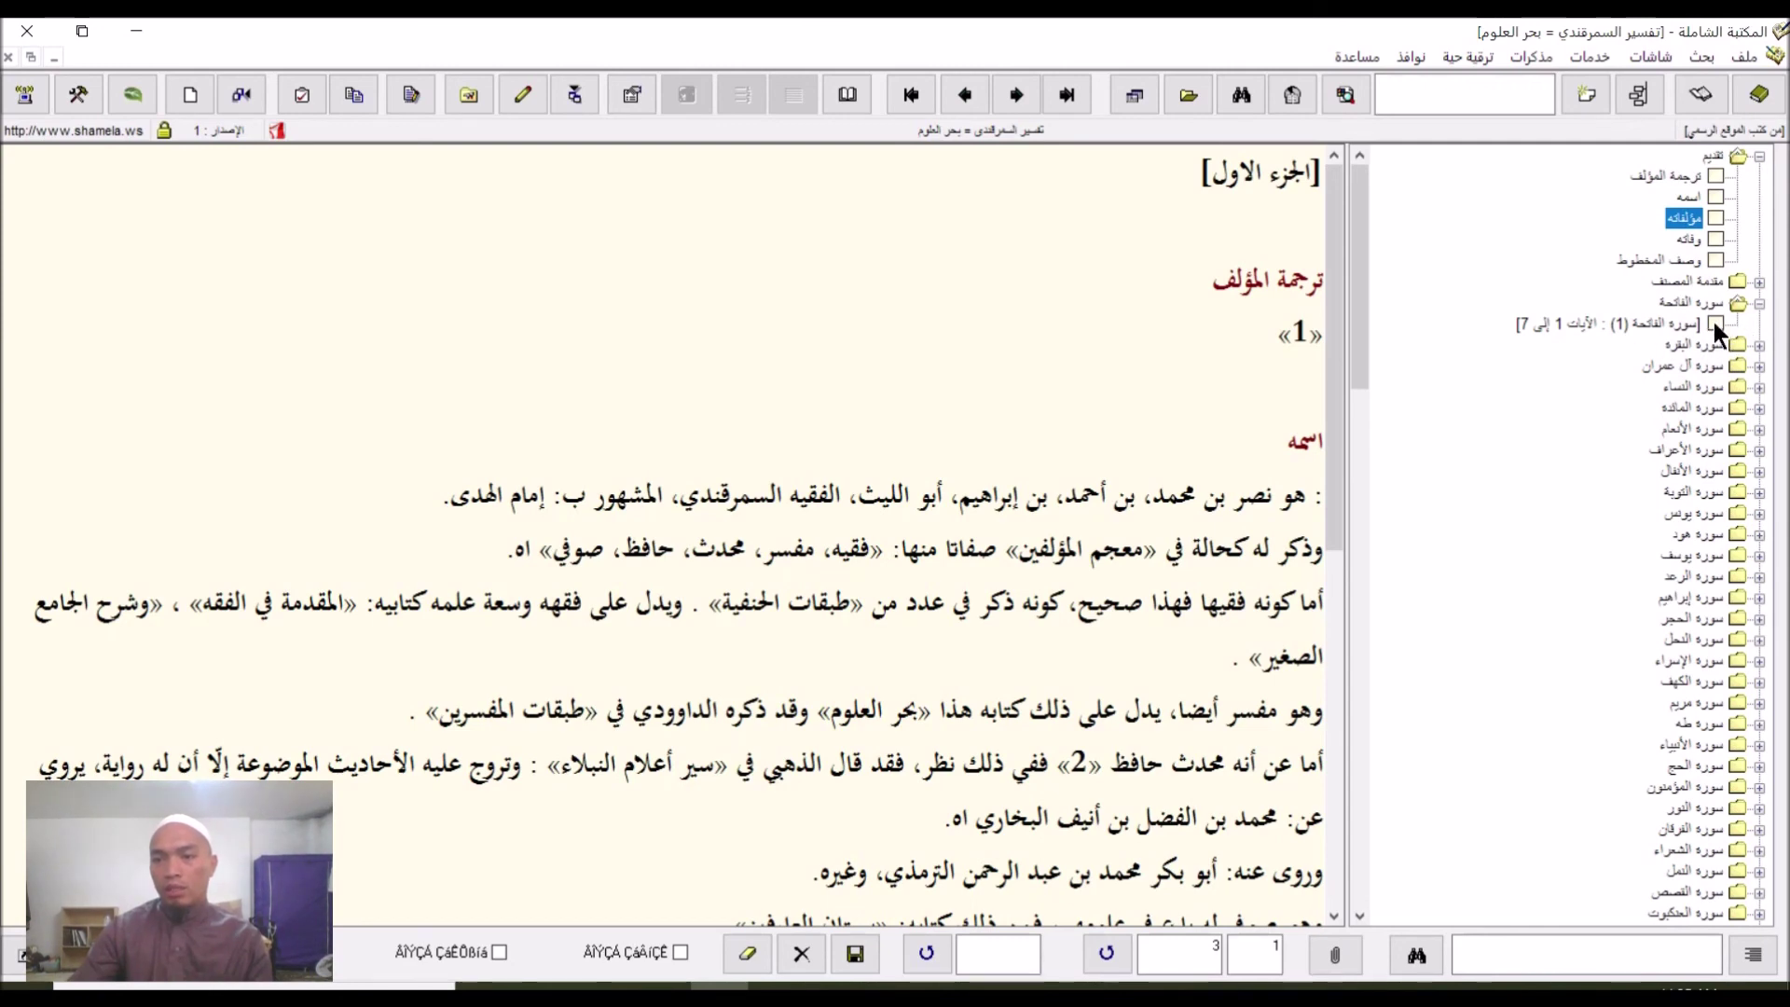
{"action": "left_click", "coordinate": [1670, 317]}
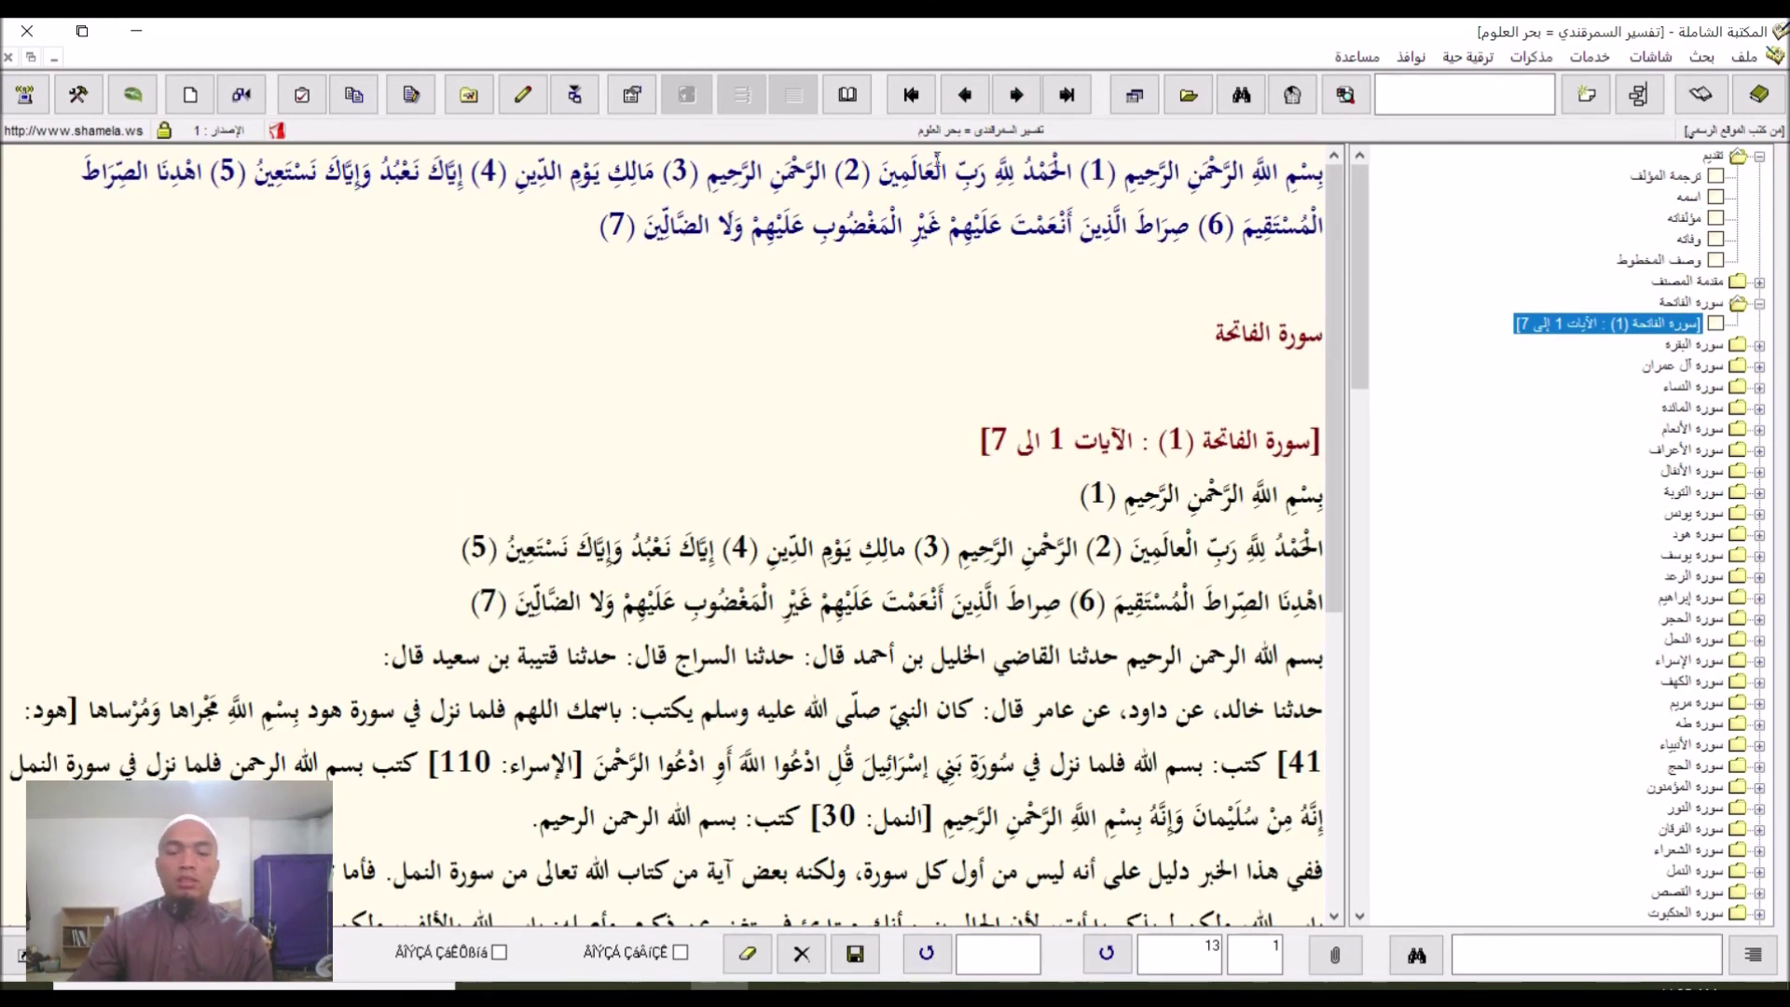
{"action": "scroll", "coordinate": [1213, 398], "scroll_direction": "down", "scroll_amount": 3}
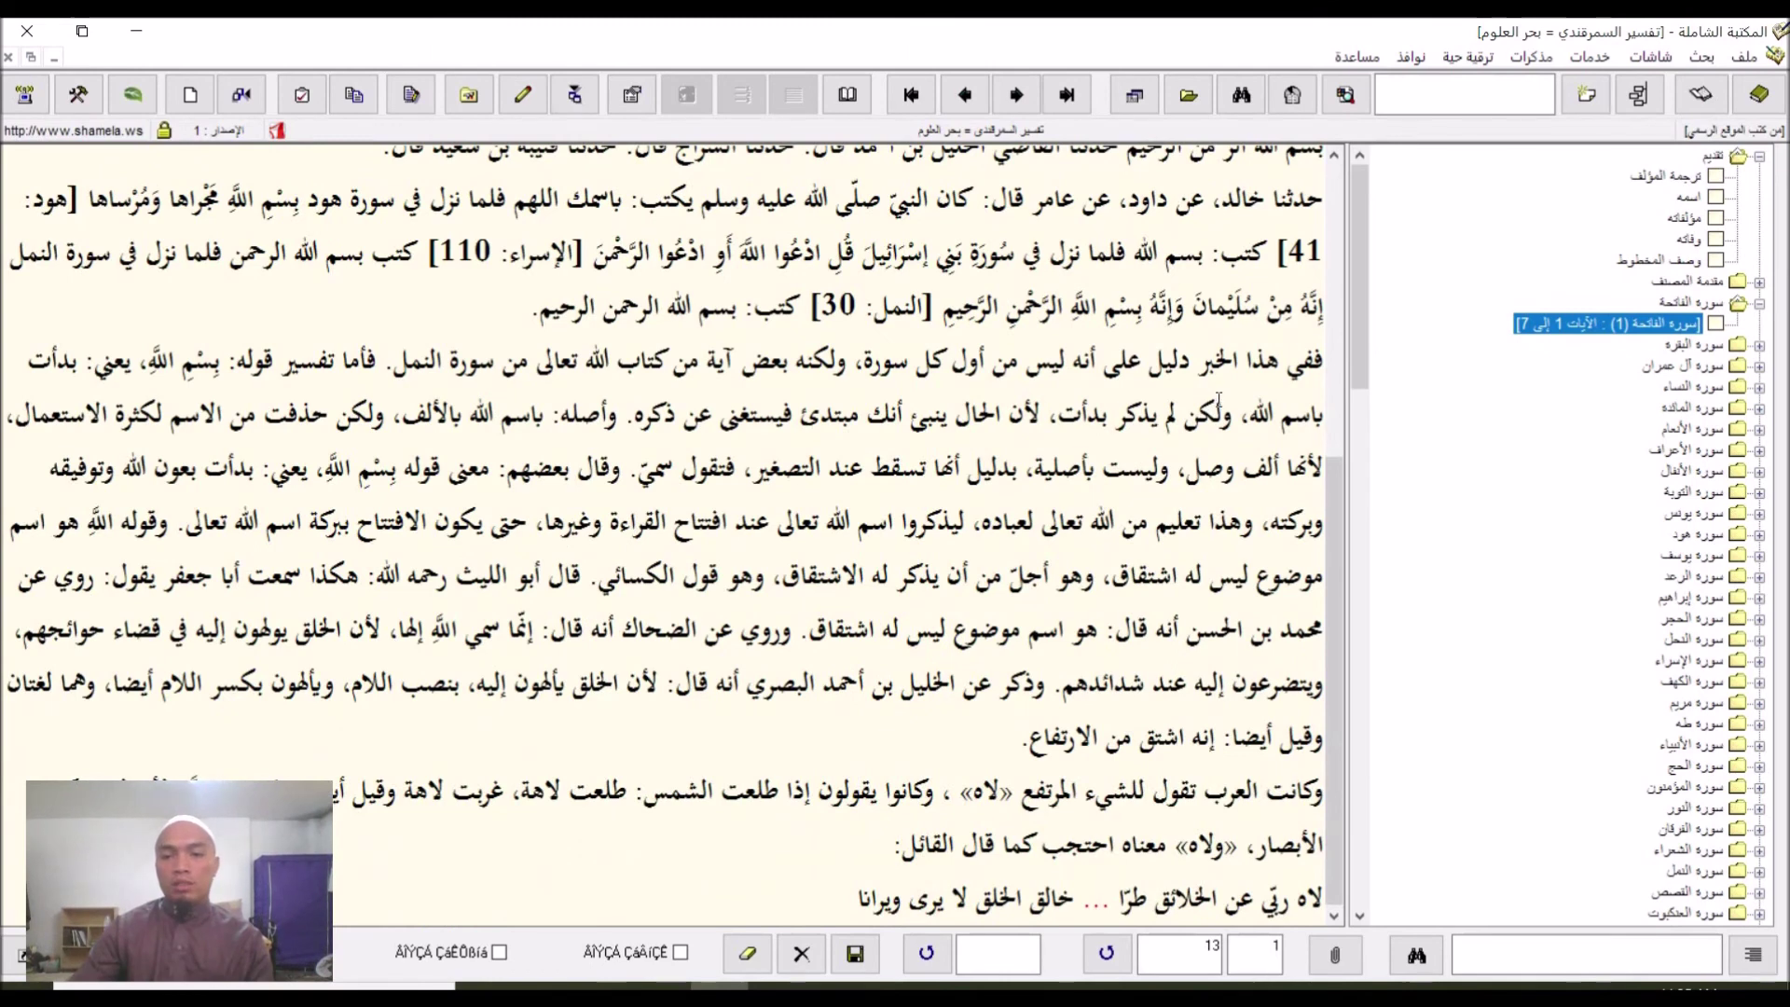
{"action": "scroll", "coordinate": [933, 629], "scroll_direction": "up", "scroll_amount": 3}
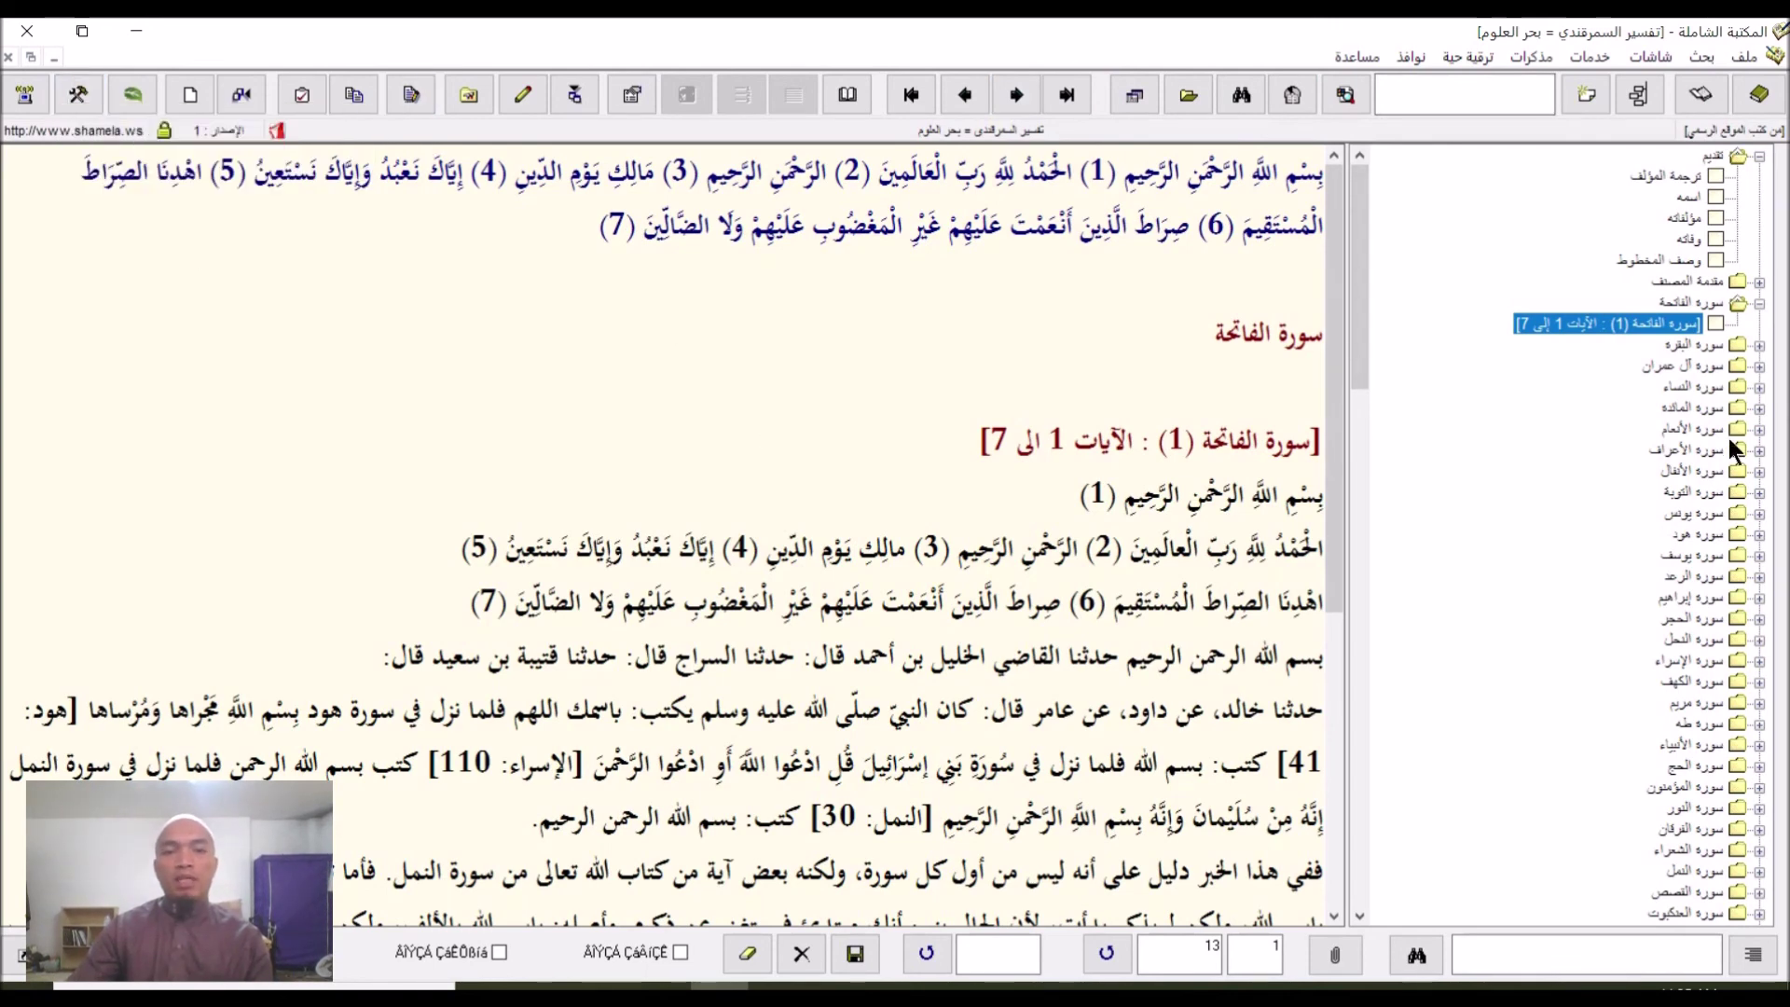
- View the information card of تفسير السمرقندي with its title and author details, and close it
{"action": "left_click", "coordinate": [192, 86]}
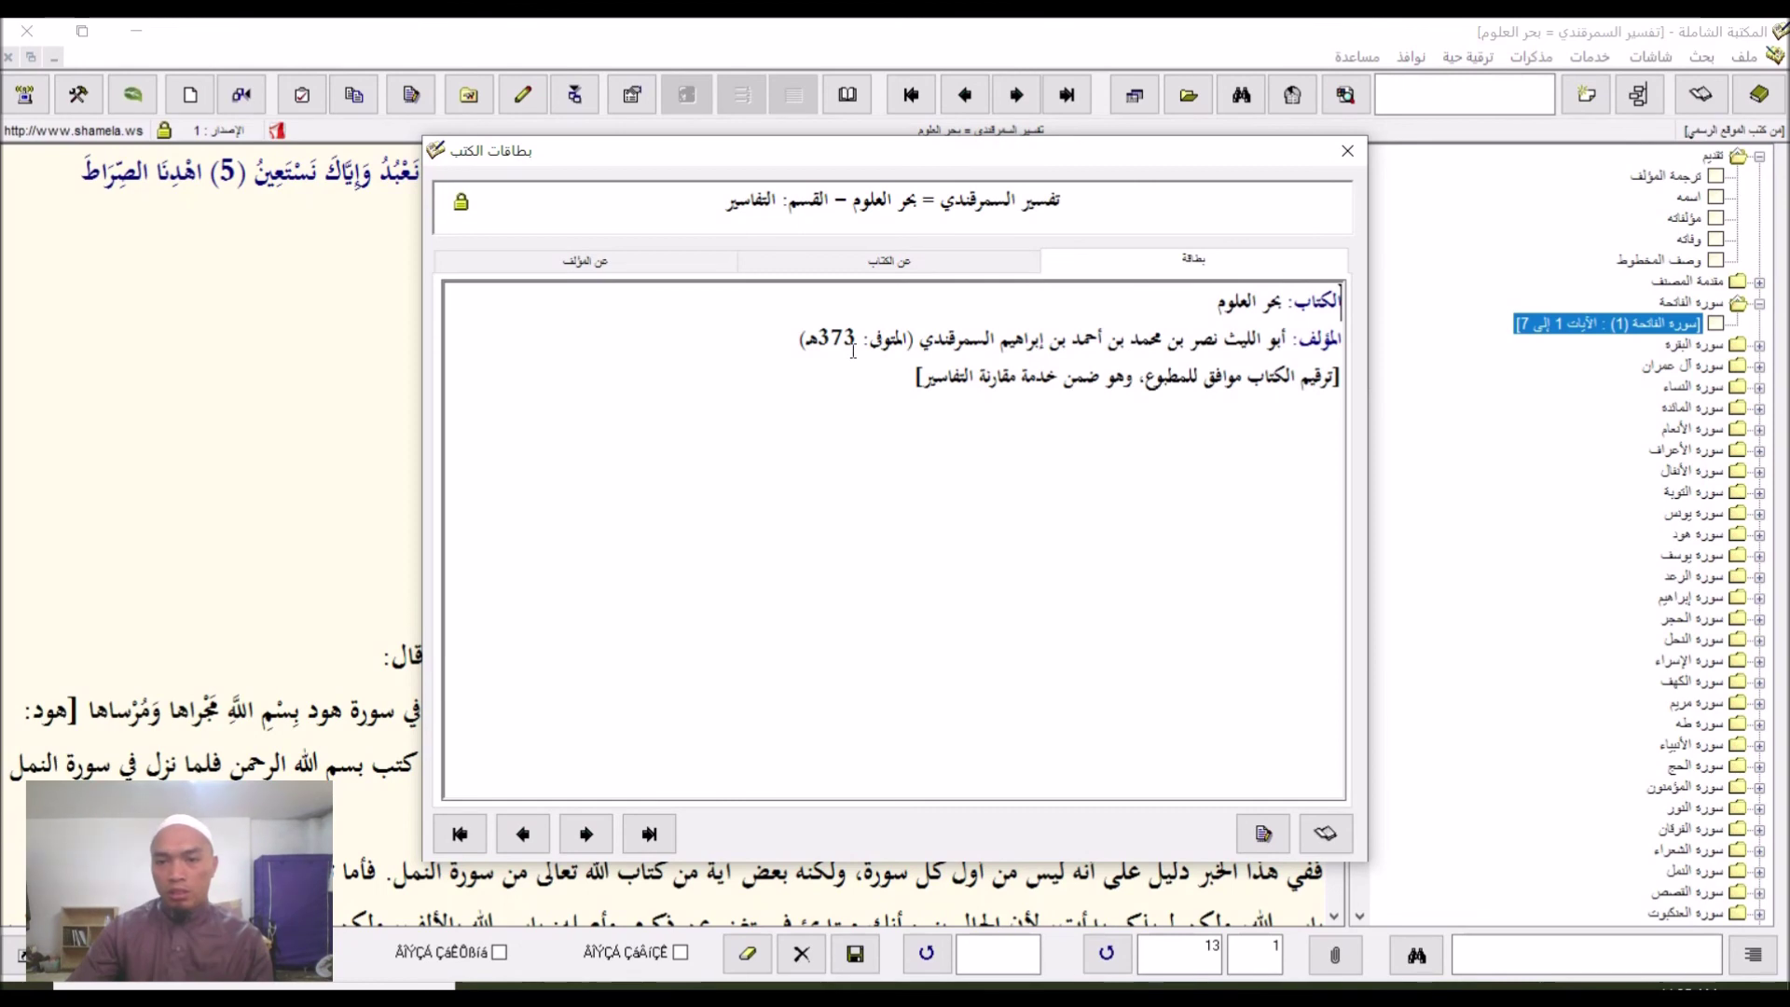
{"action": "left_click", "coordinate": [1345, 152]}
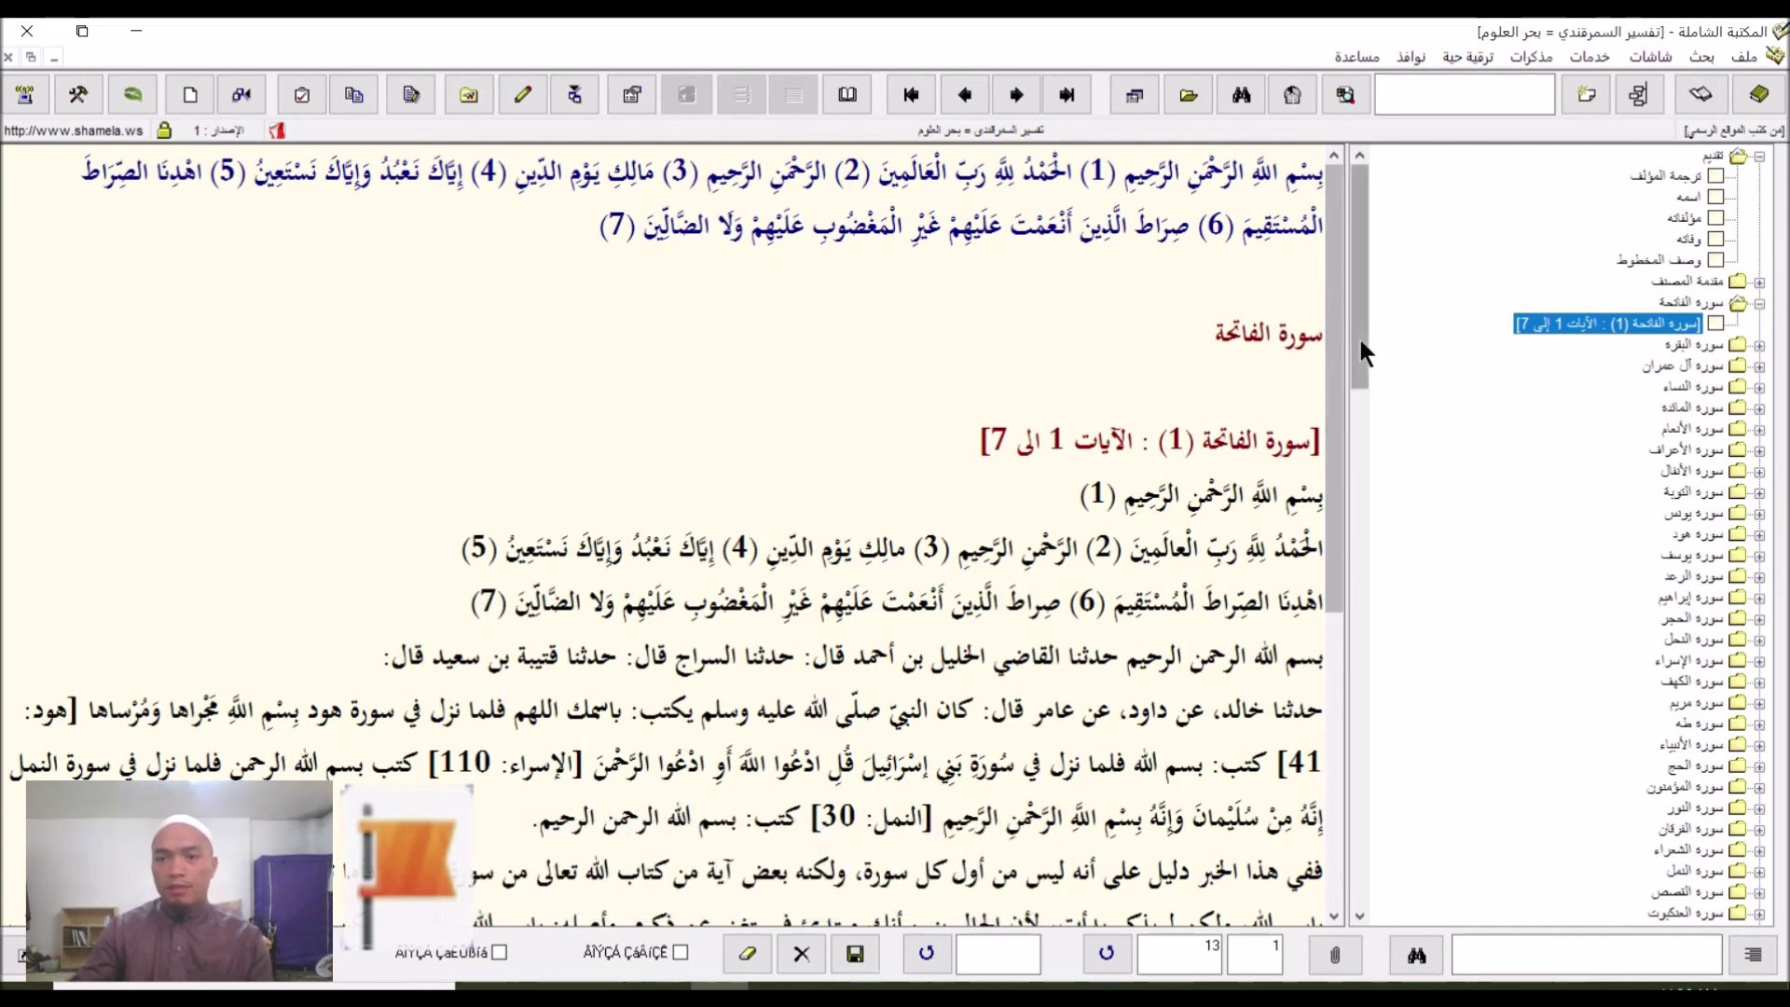
{"action": "left_click_drag", "start_coordinate": [1331, 309], "coordinate": [1290, 706]}
{"action": "scroll", "coordinate": [1290, 707], "scroll_direction": "up", "scroll_amount": 5}
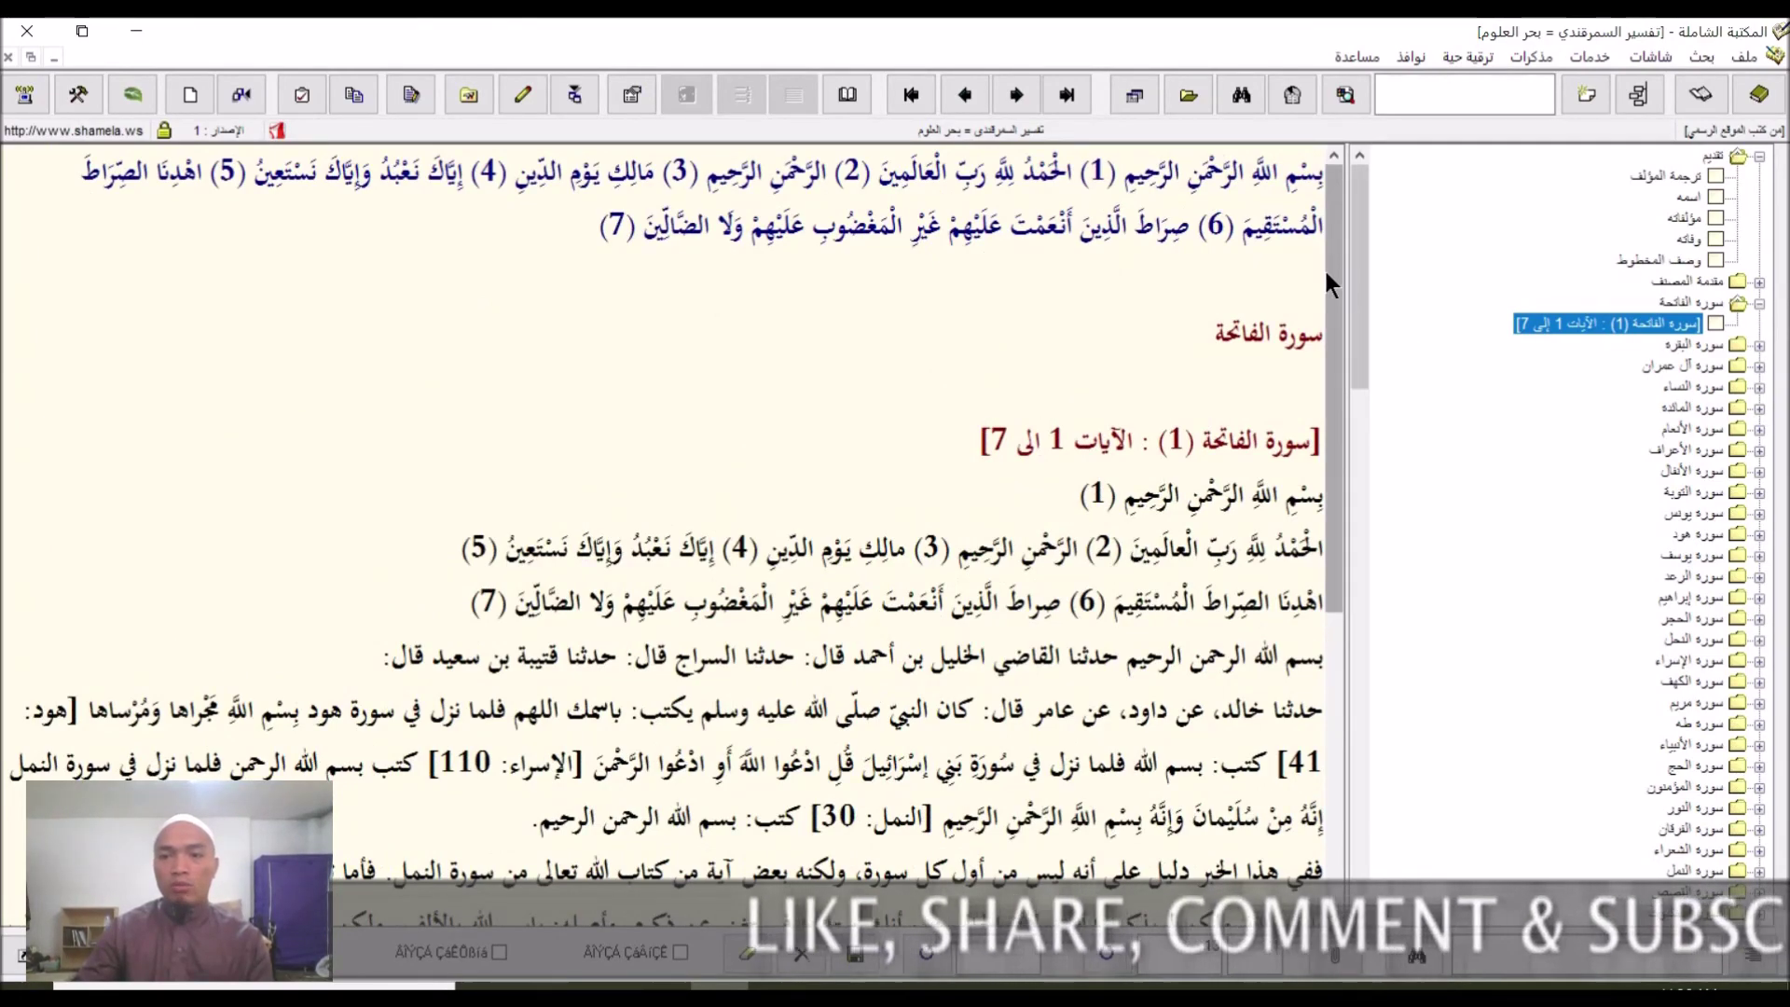
{"action": "left_click_drag", "start_coordinate": [1333, 259], "coordinate": [1331, 559]}
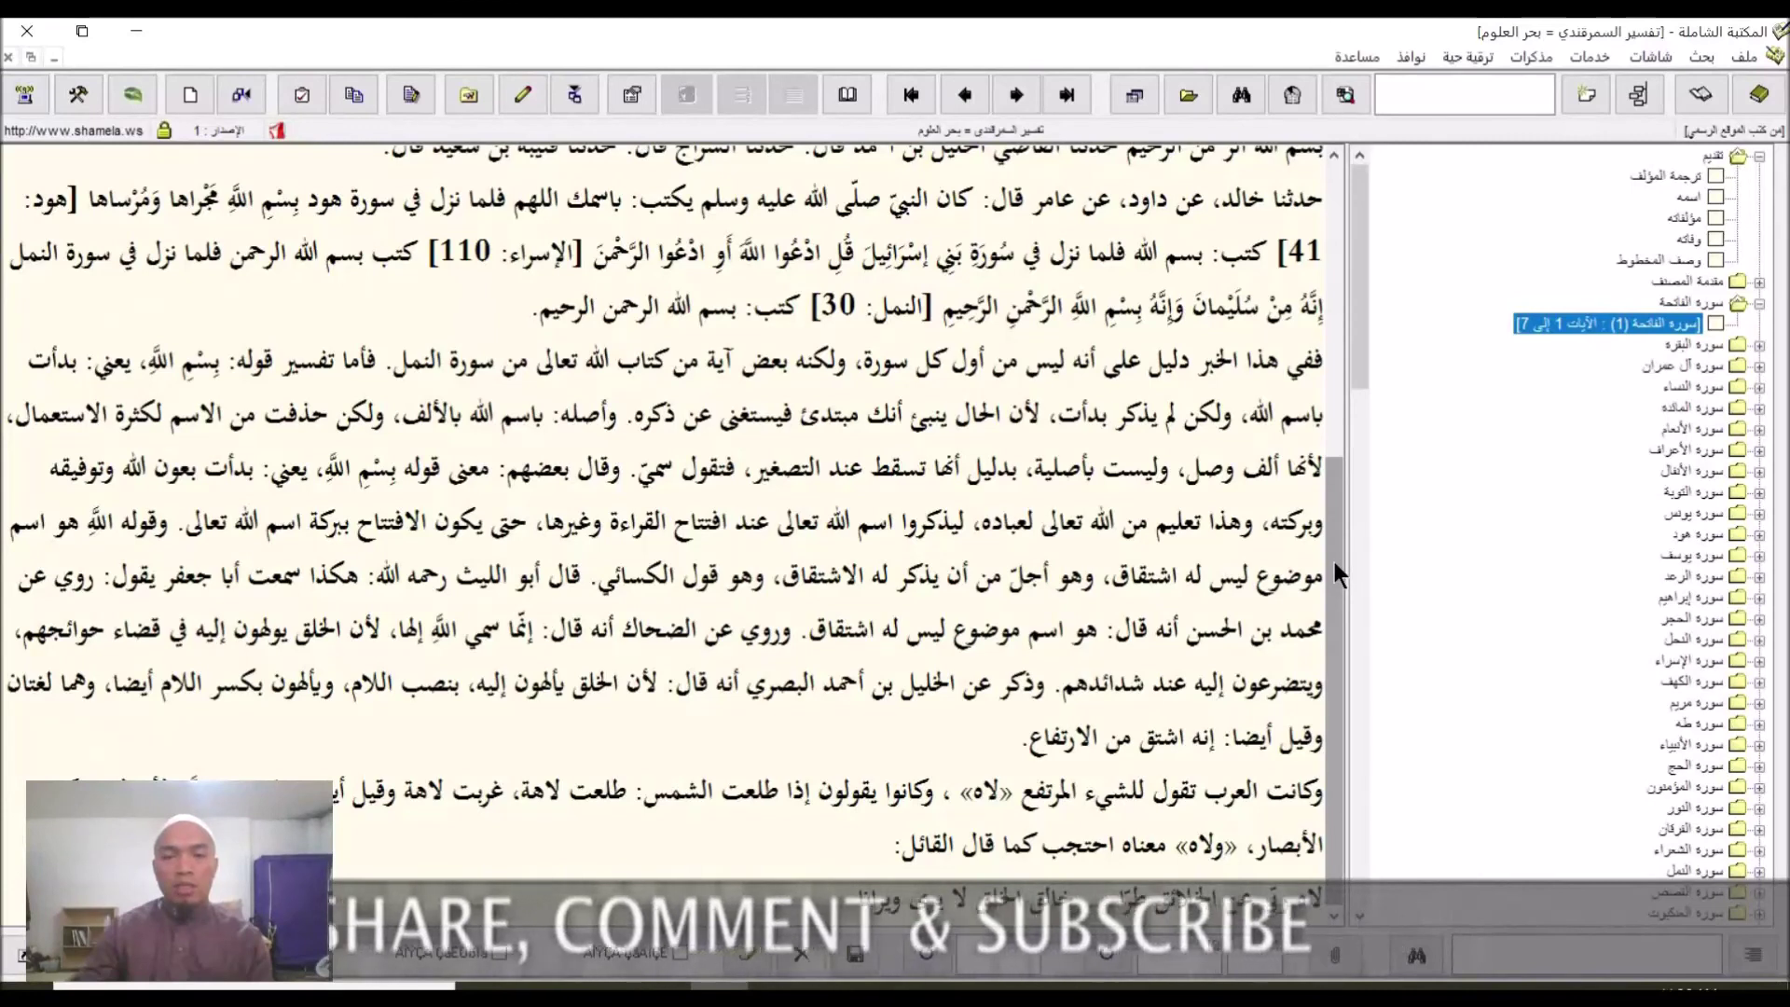